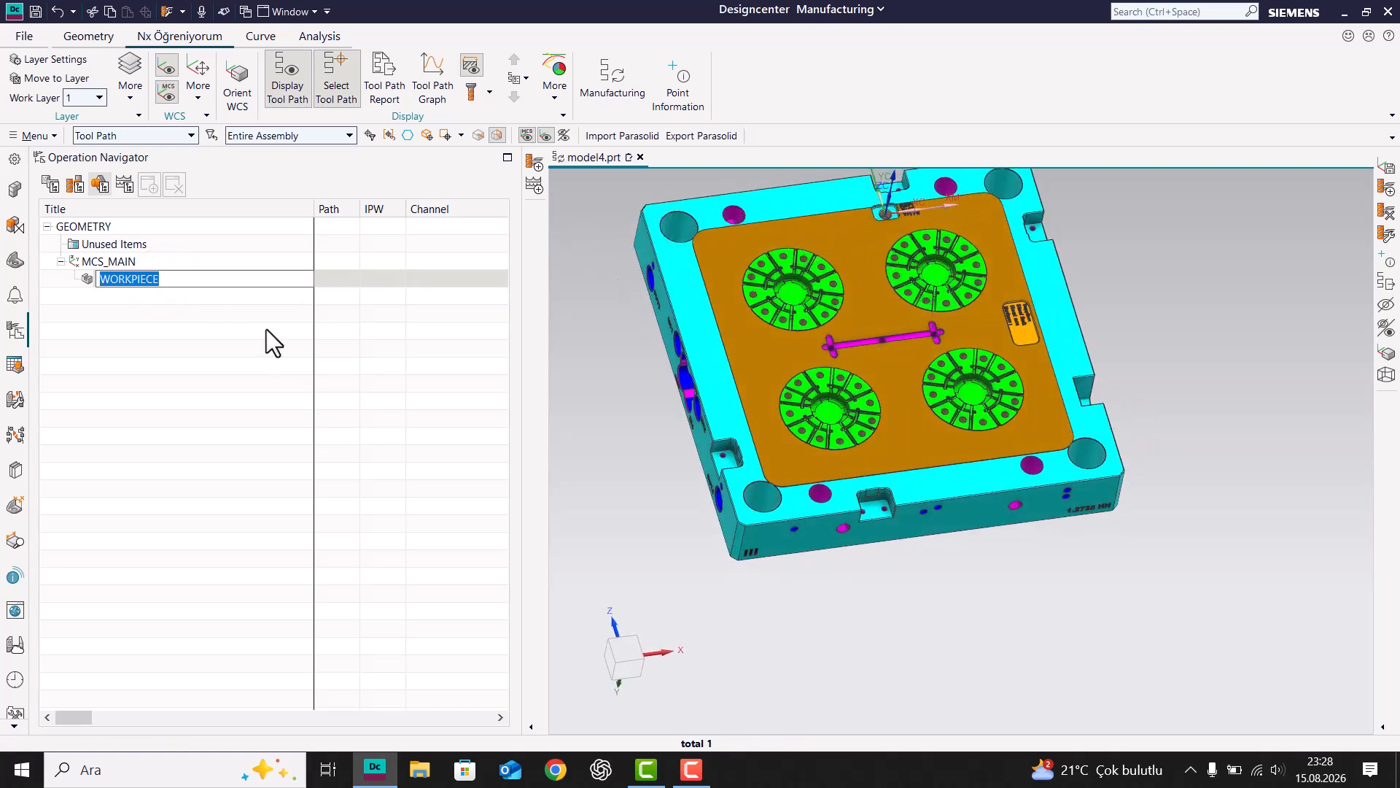
- Insert a hole_making Drilling operation under WORKPIECE, keeping the name DRILLING
right_click(175, 286)
mouse_move(186, 453)
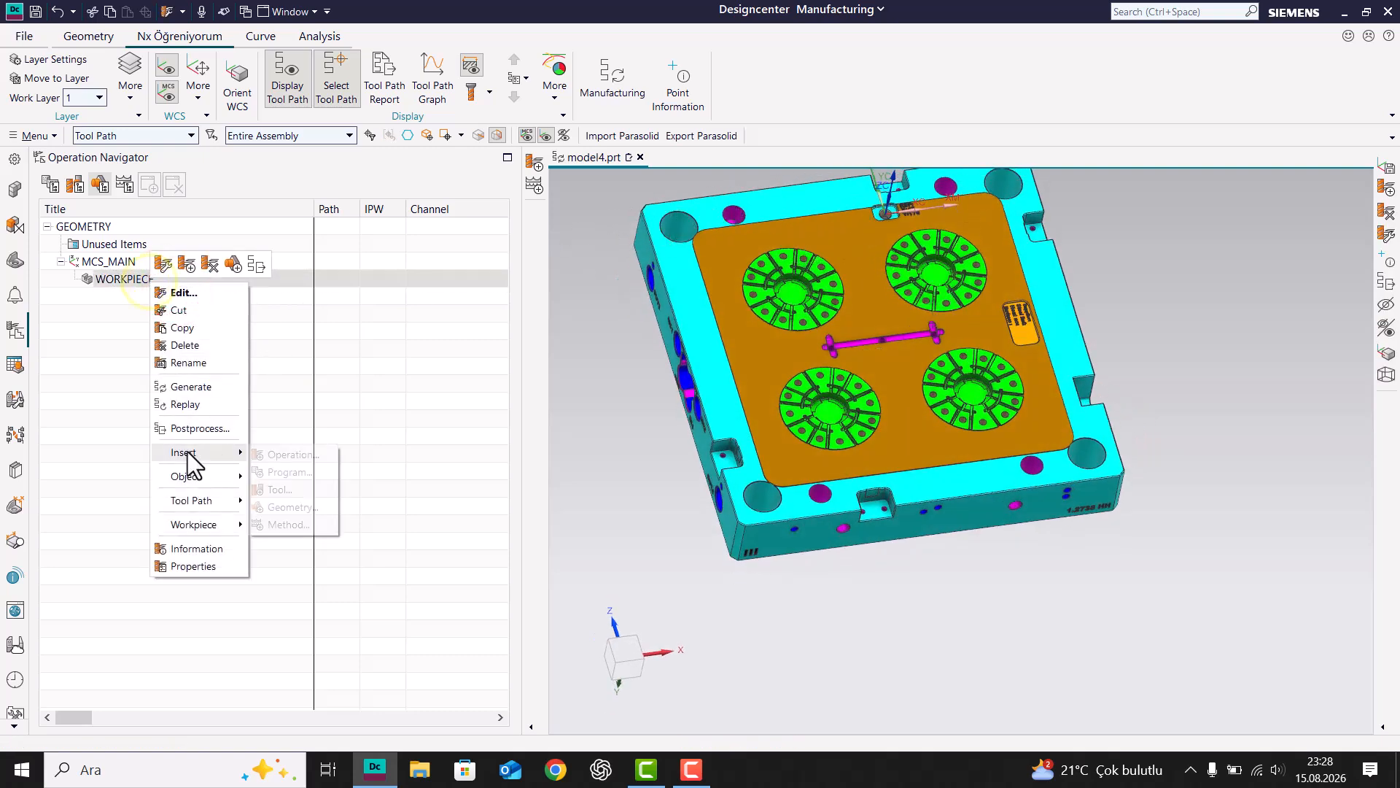
click(292, 455)
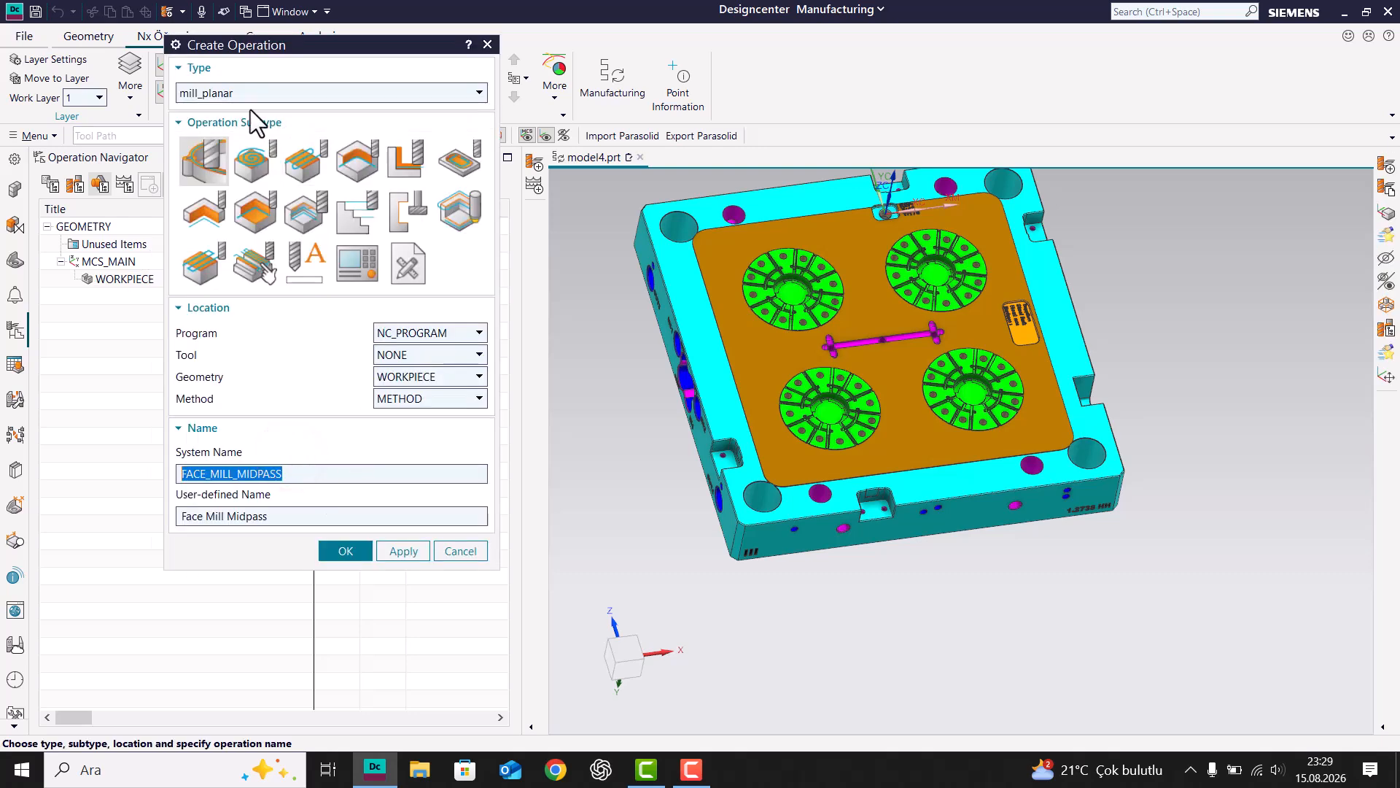
click(208, 93)
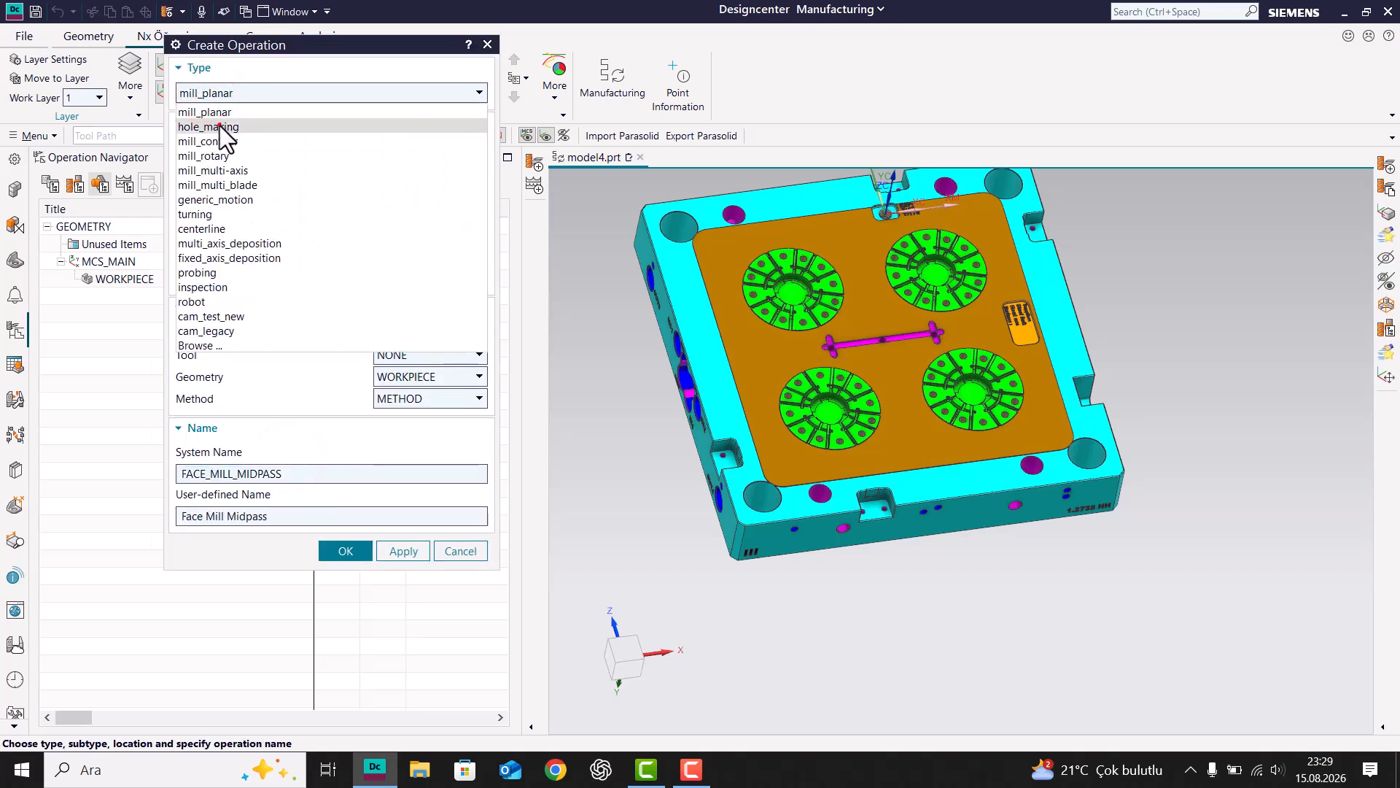
click(219, 125)
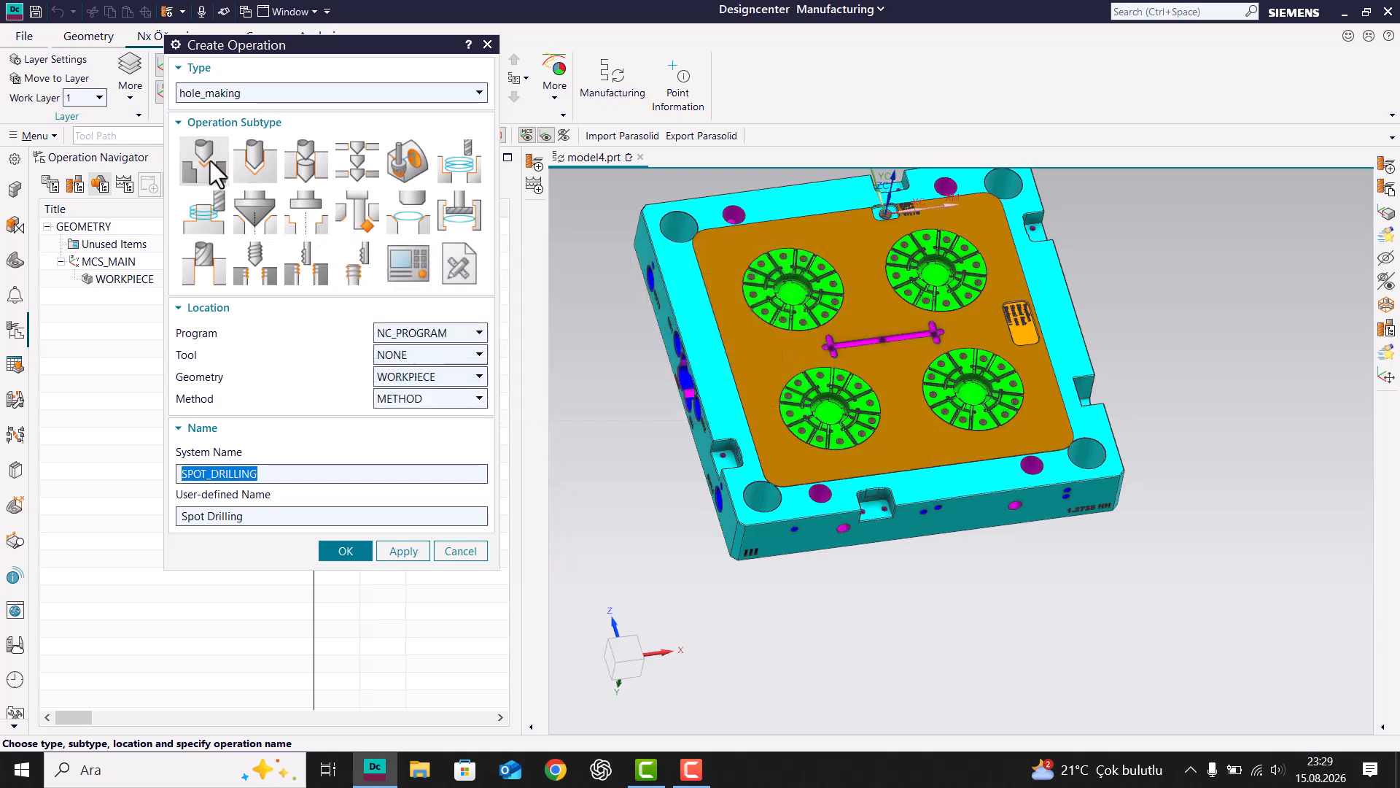
click(253, 160)
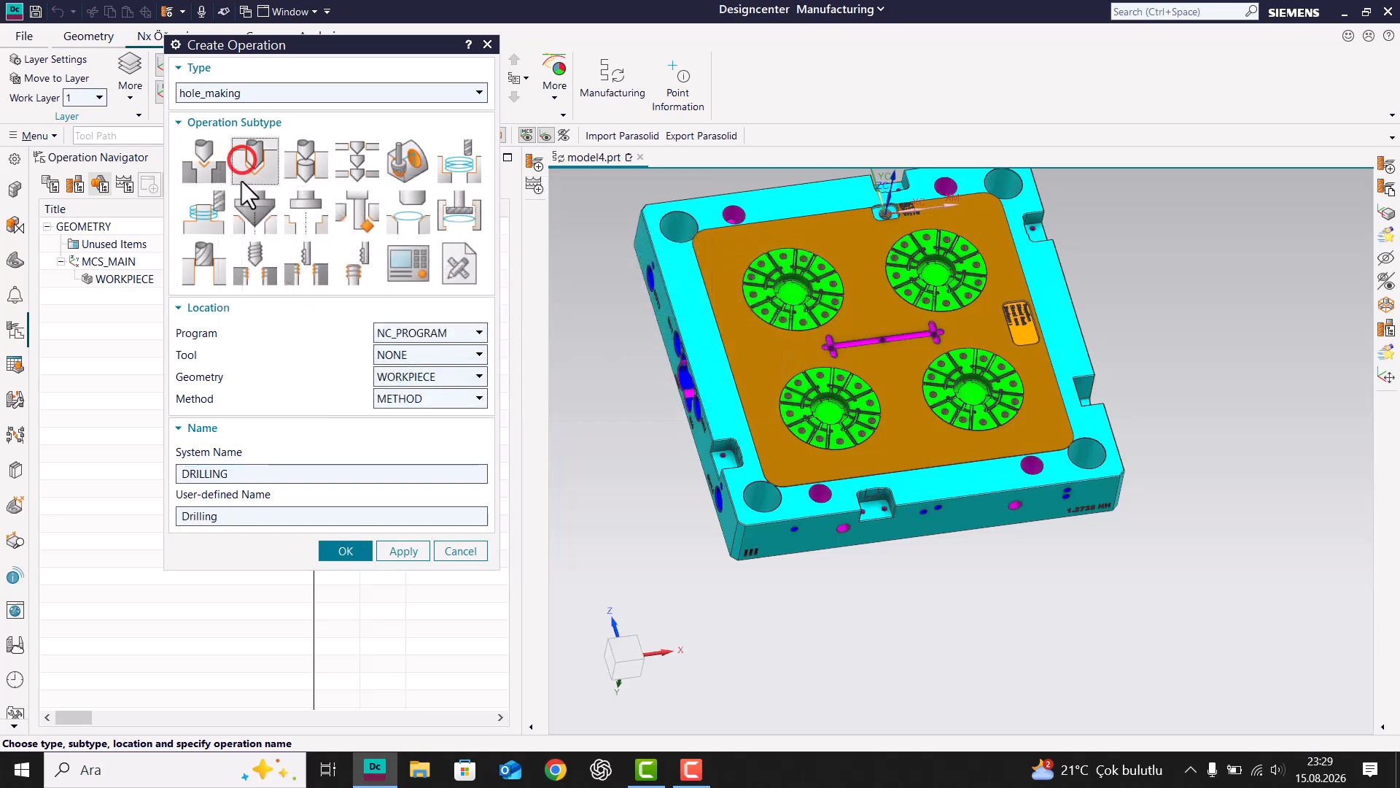
click(351, 549)
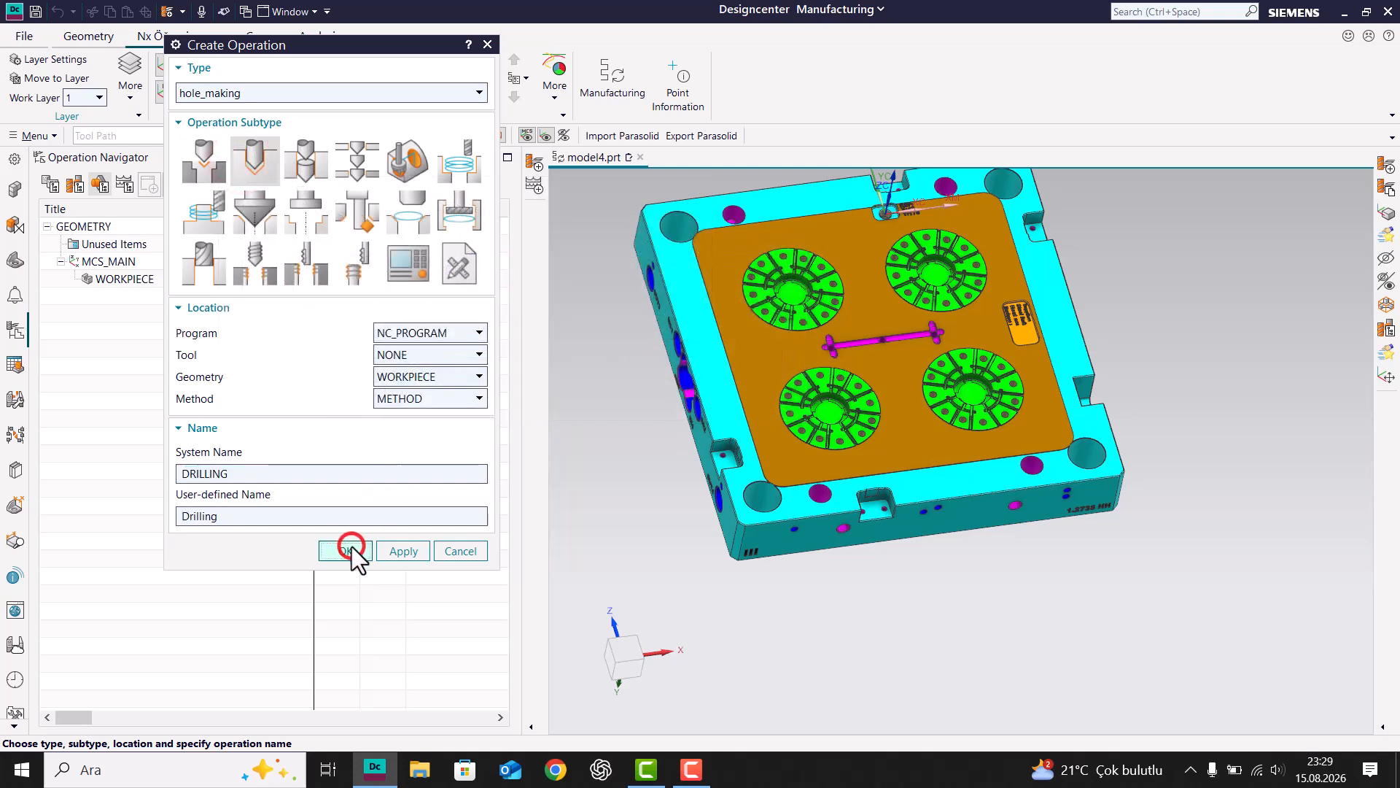
drag(435, 46, 424, 77)
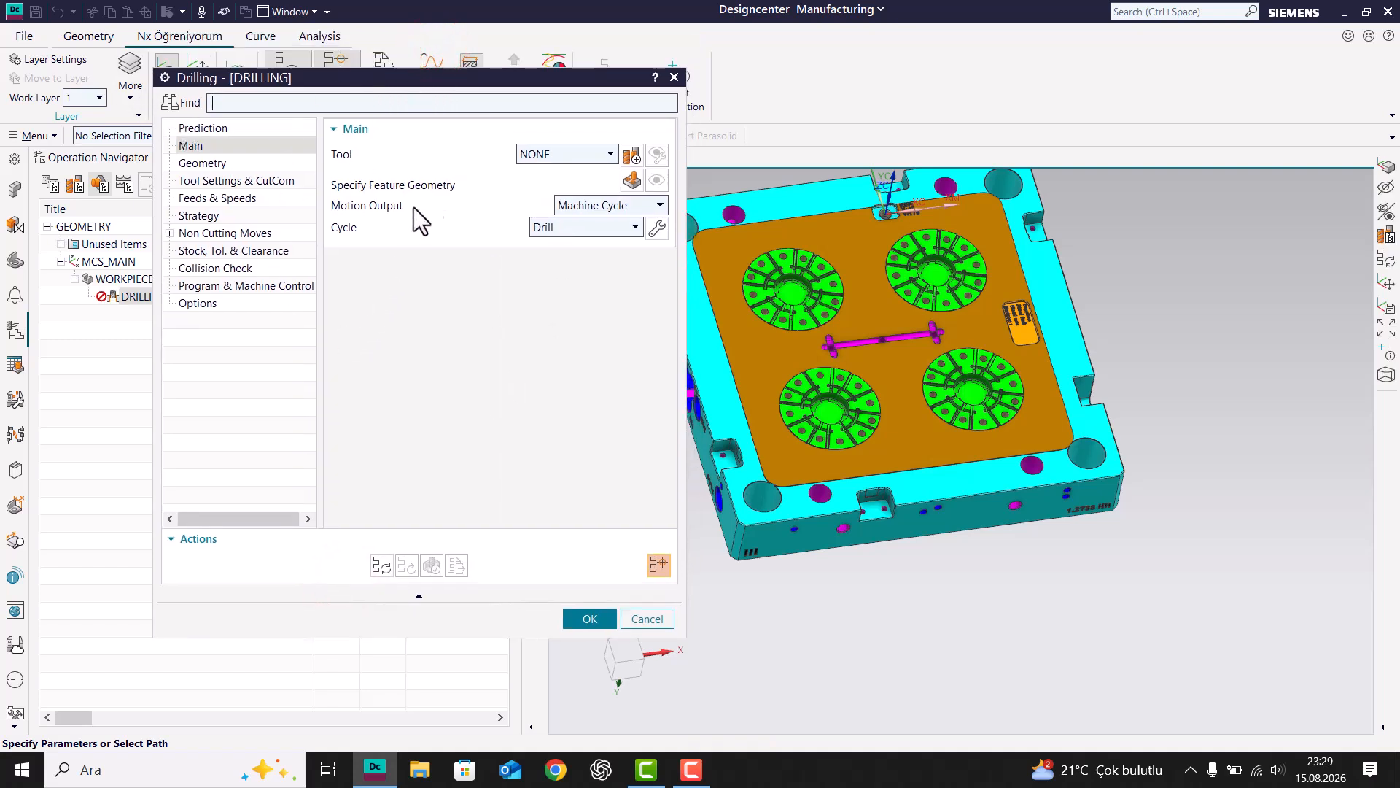
- Start a new tool of the standard drill subtype for the operation and name it Ø8
click(630, 156)
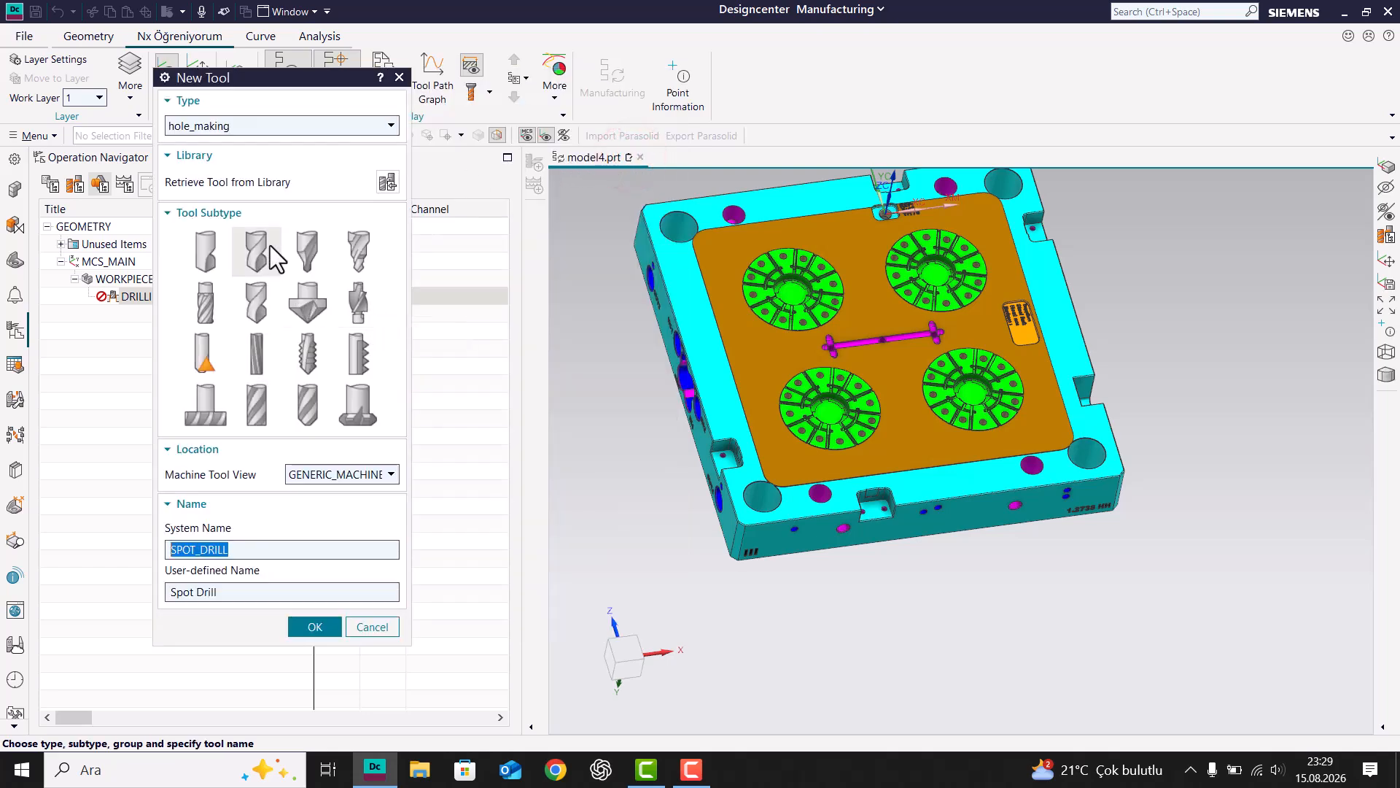
click(256, 249)
double_click(241, 550)
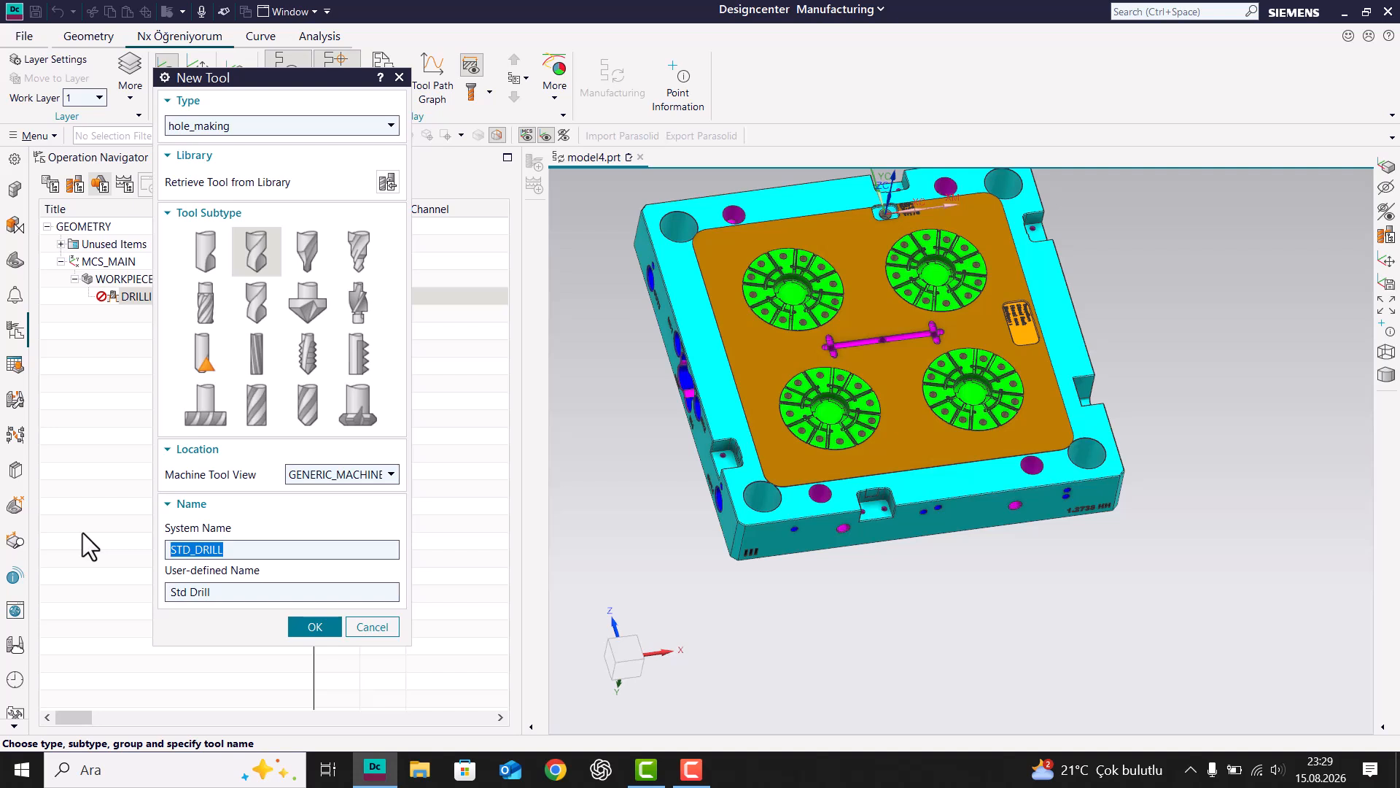
key(BackSpace)
text(Ø)
text(8)
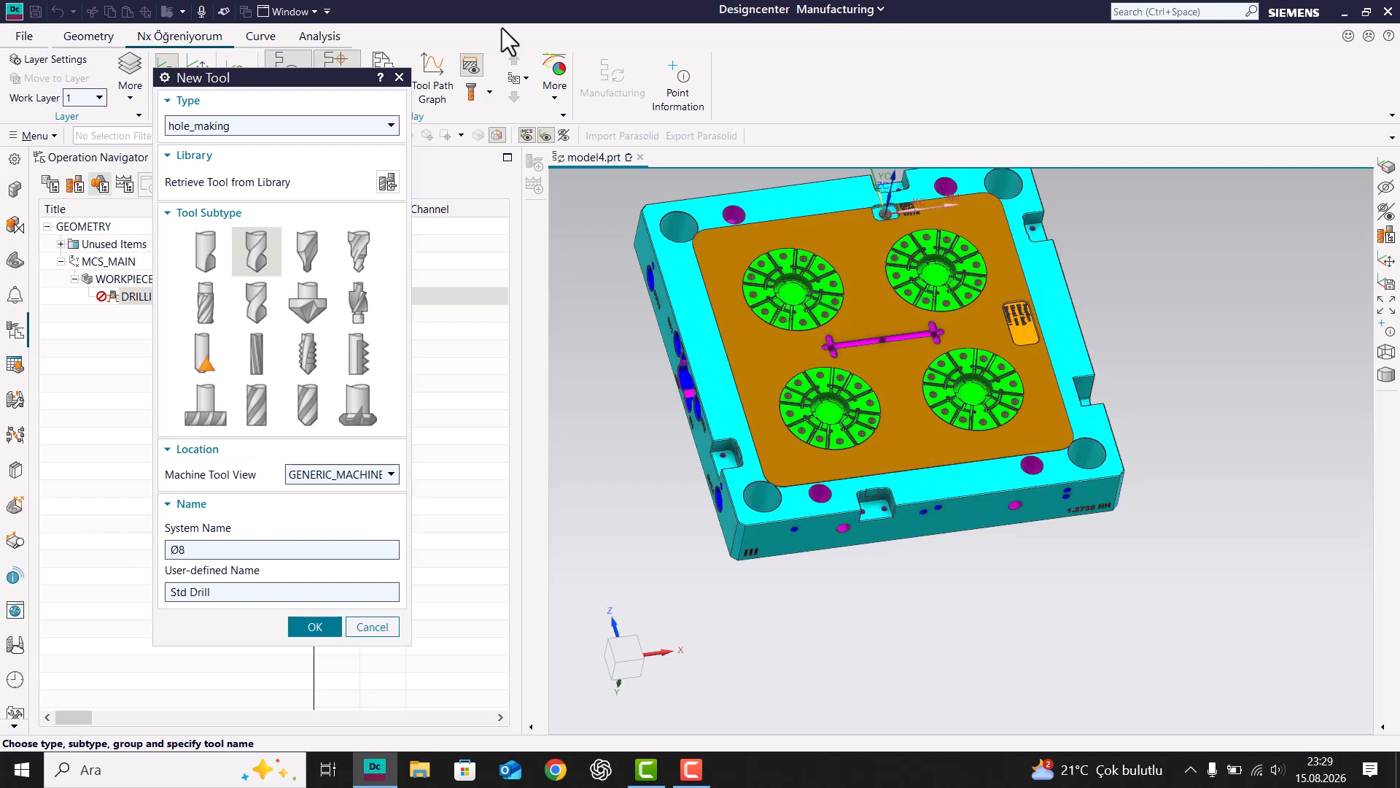
- Measure the diameter of the small magenta hole in the corner pocket of the plate
click(299, 36)
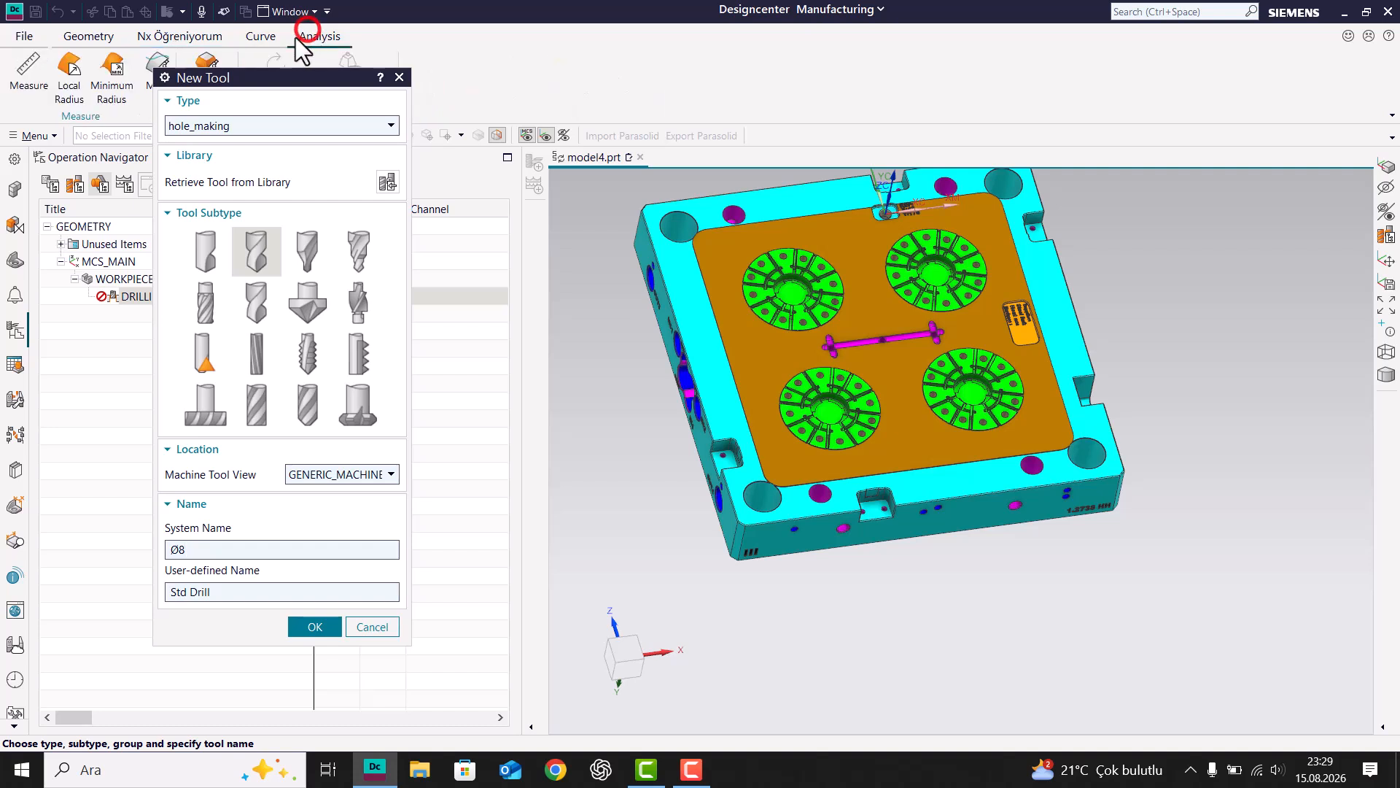
drag(292, 73, 291, 94)
click(28, 69)
scroll(737, 472, up, 8)
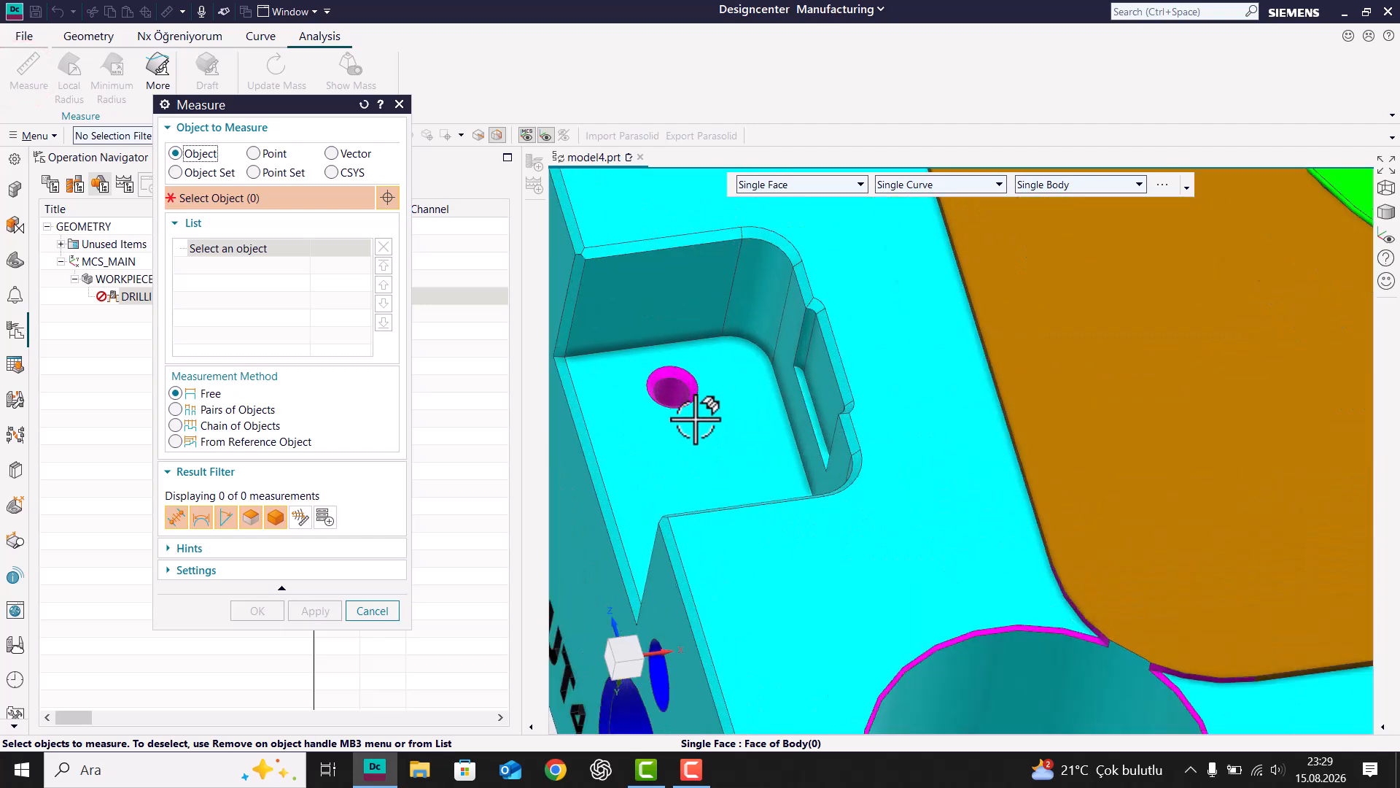
click(676, 389)
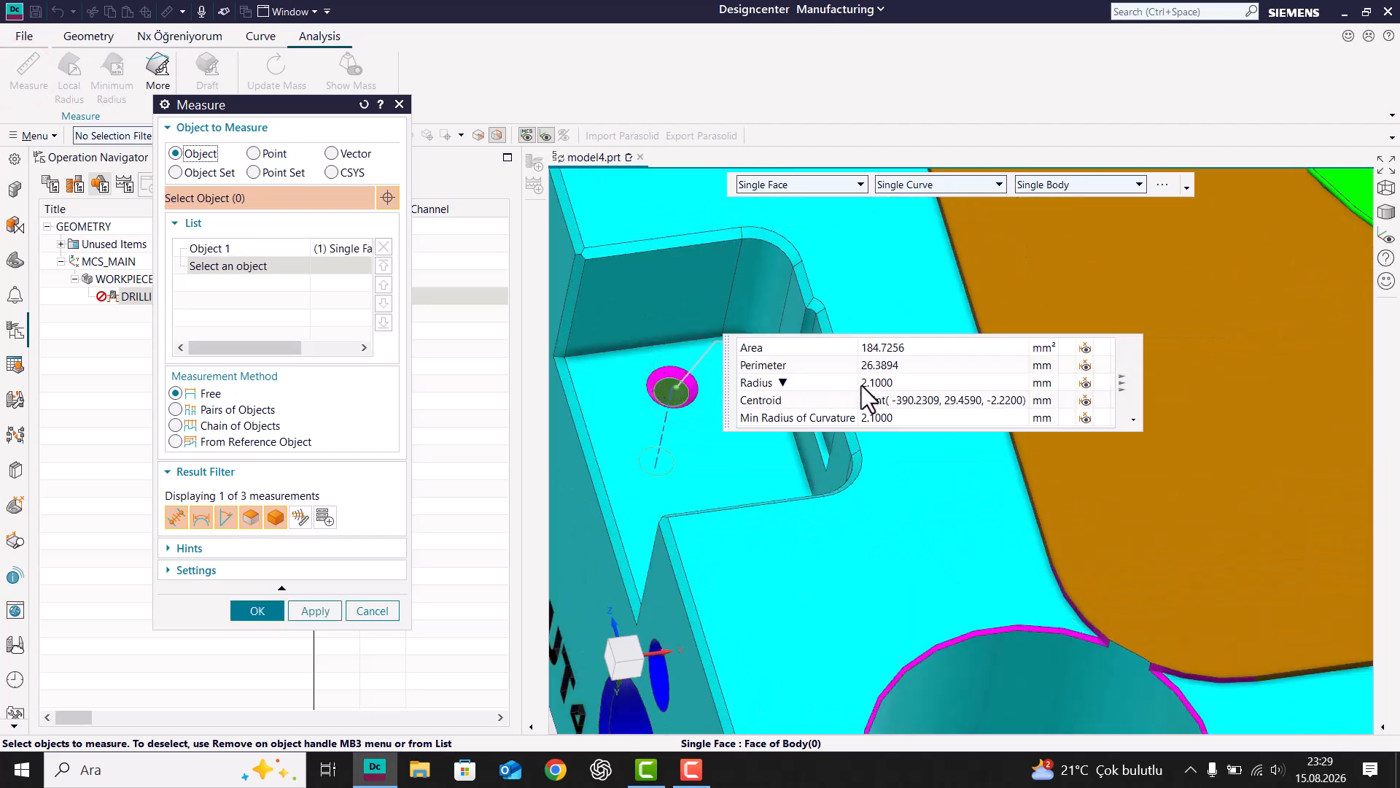
click(773, 383)
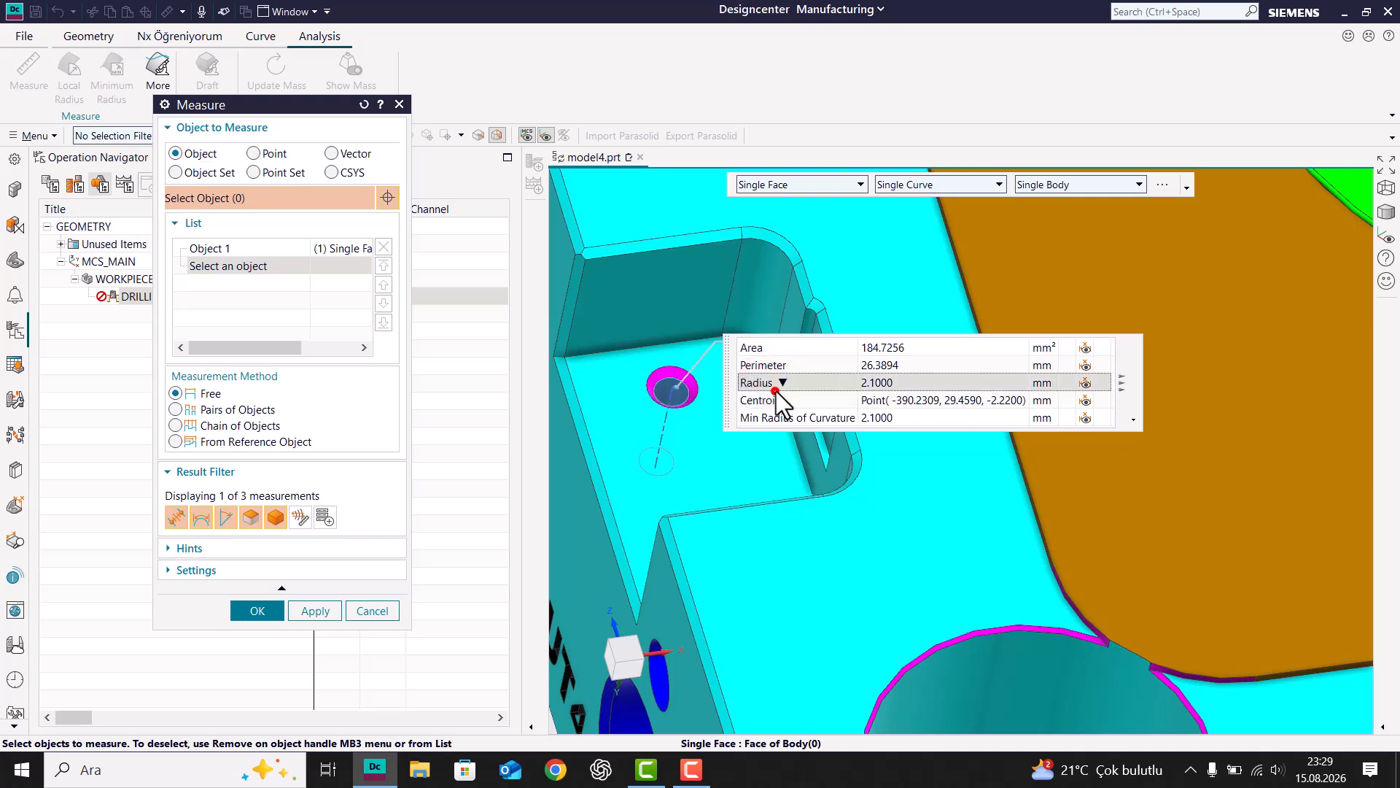
click(769, 420)
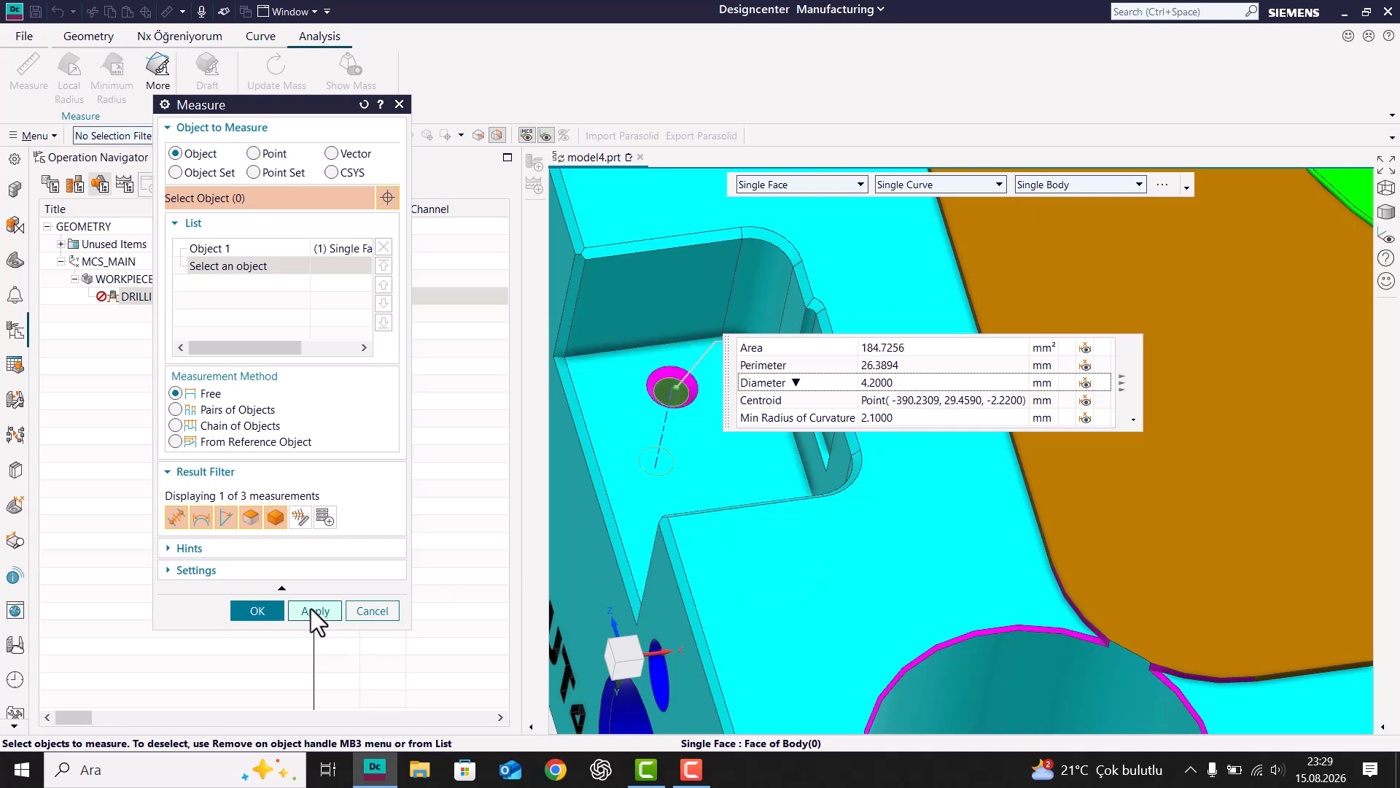
click(278, 610)
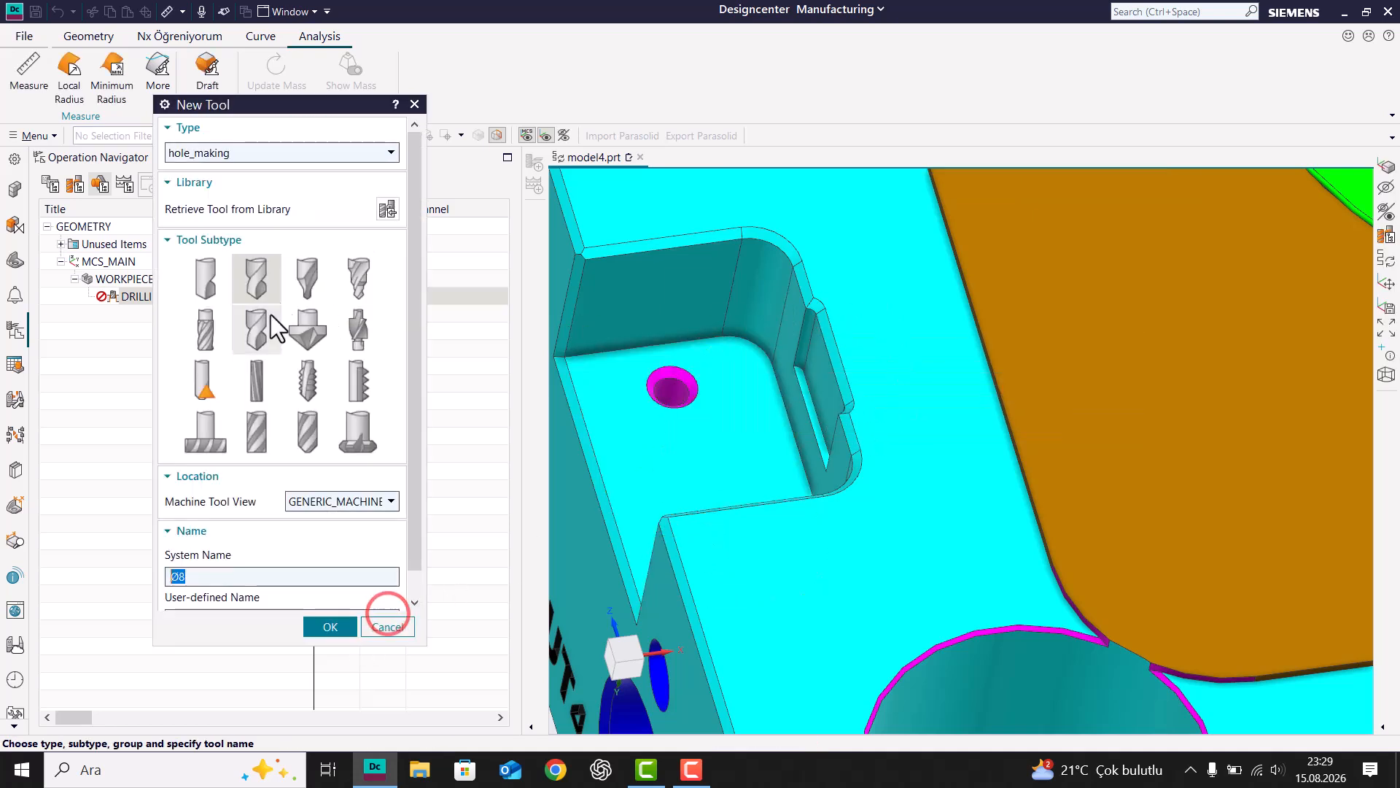
- Rename the new drill to Ø4.2 and create it
click(211, 576)
key(BackSpace)
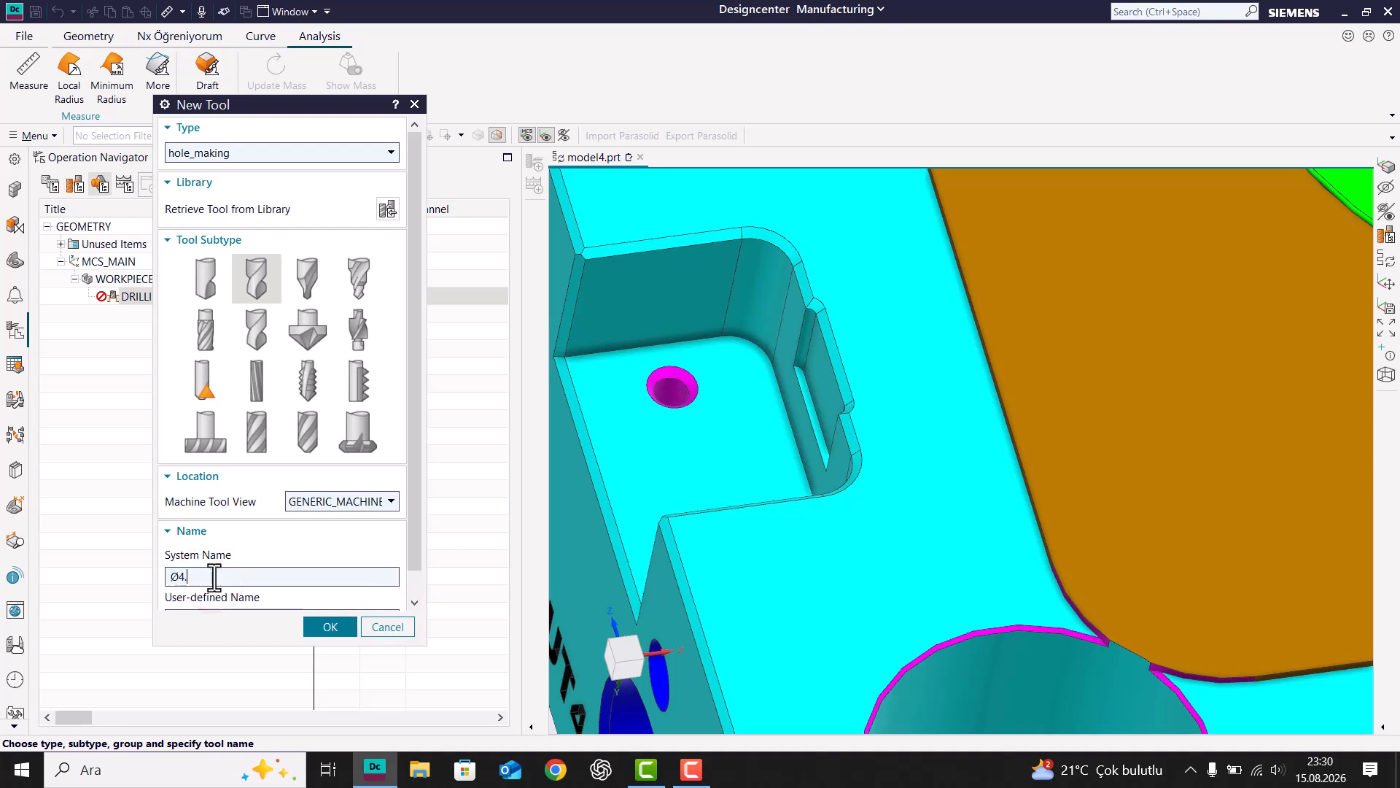
key(Return)
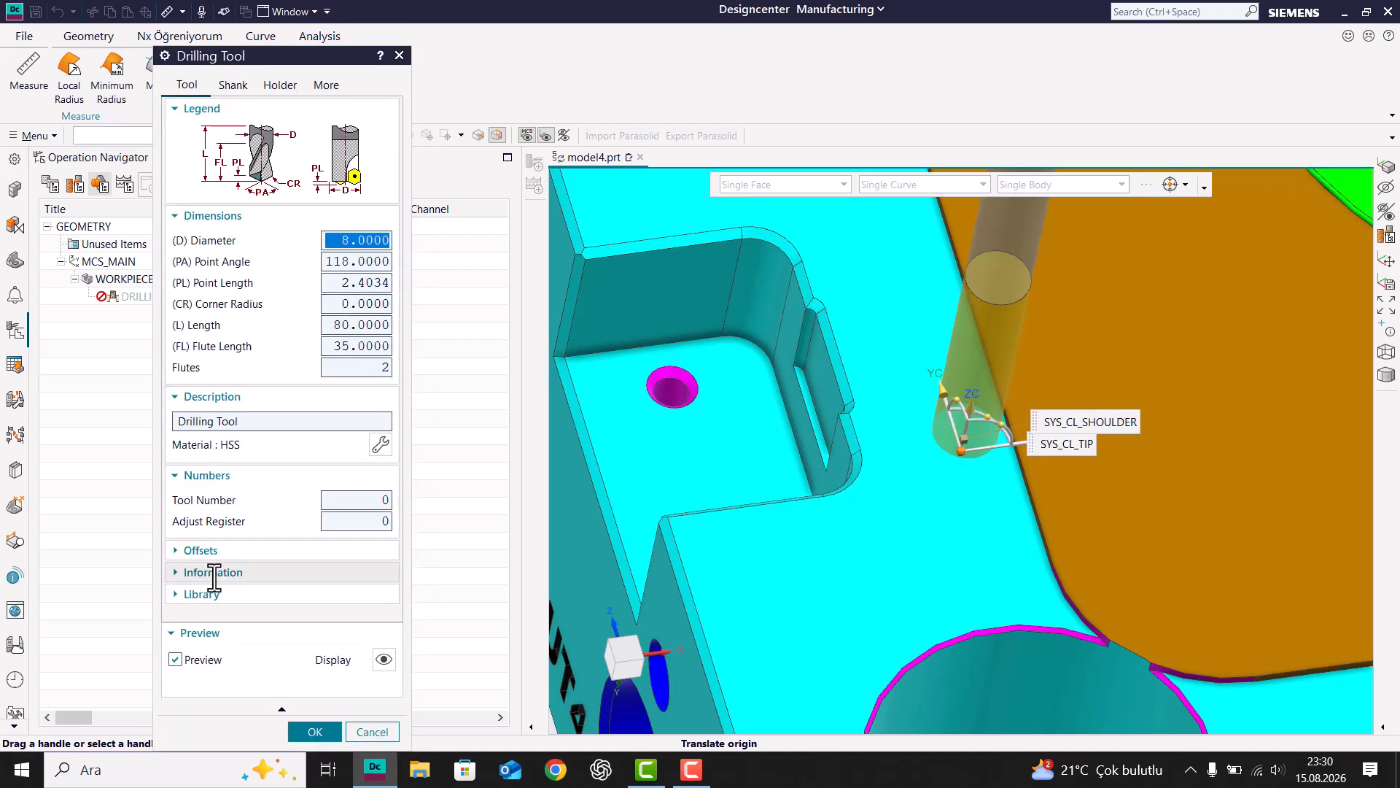
- Set the drill's diameter to 4.2 mm and its tool number to 2, and accept the tool
text(4.2)
key(Tab)
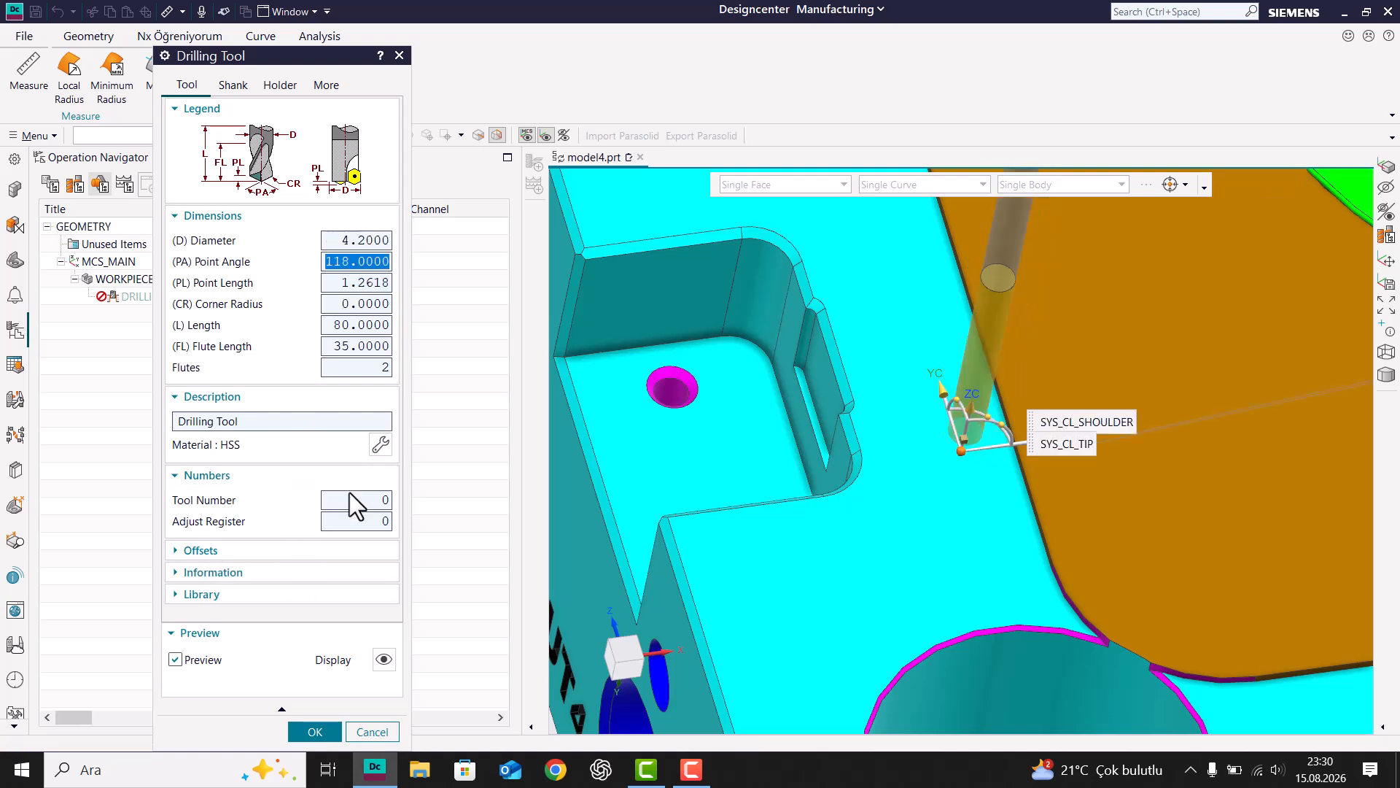
click(378, 501)
text(2)
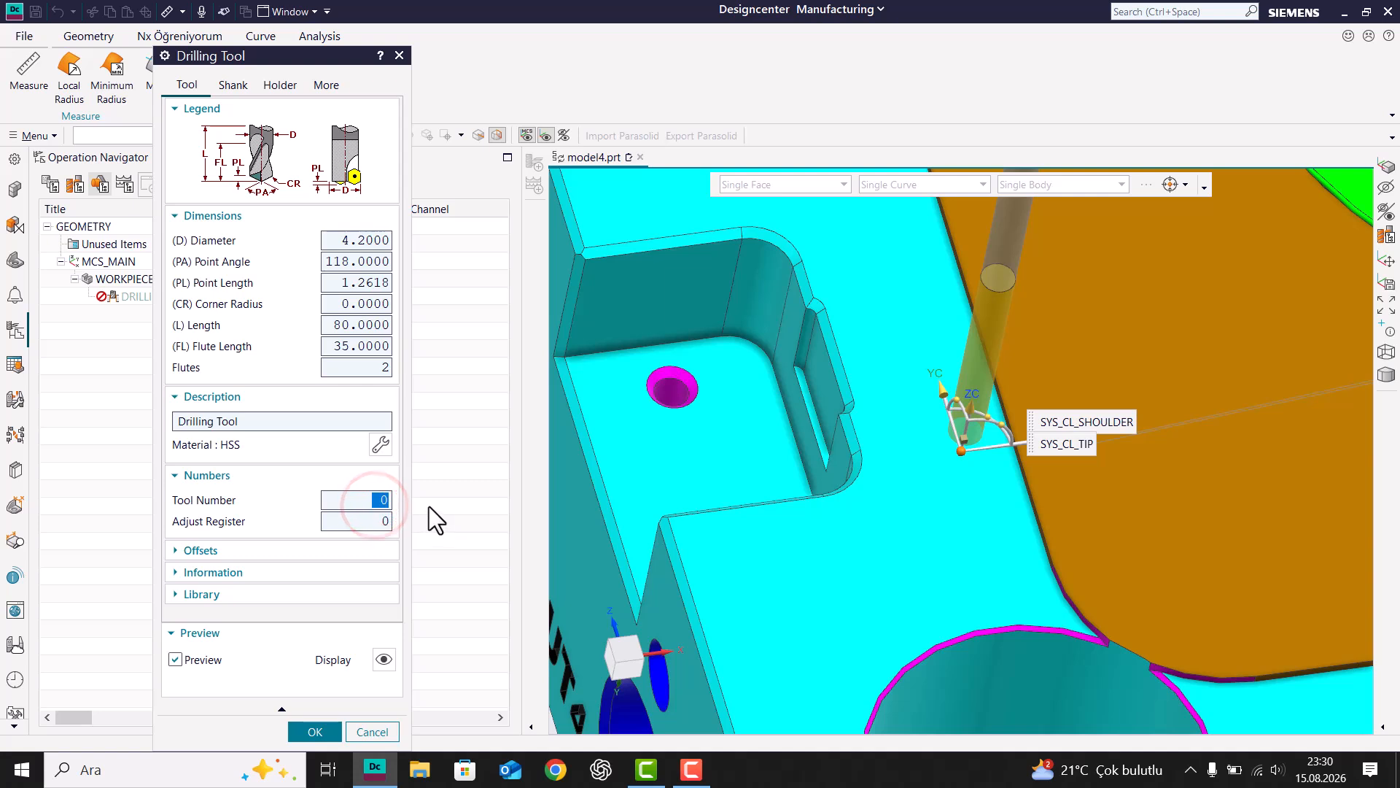
click(377, 521)
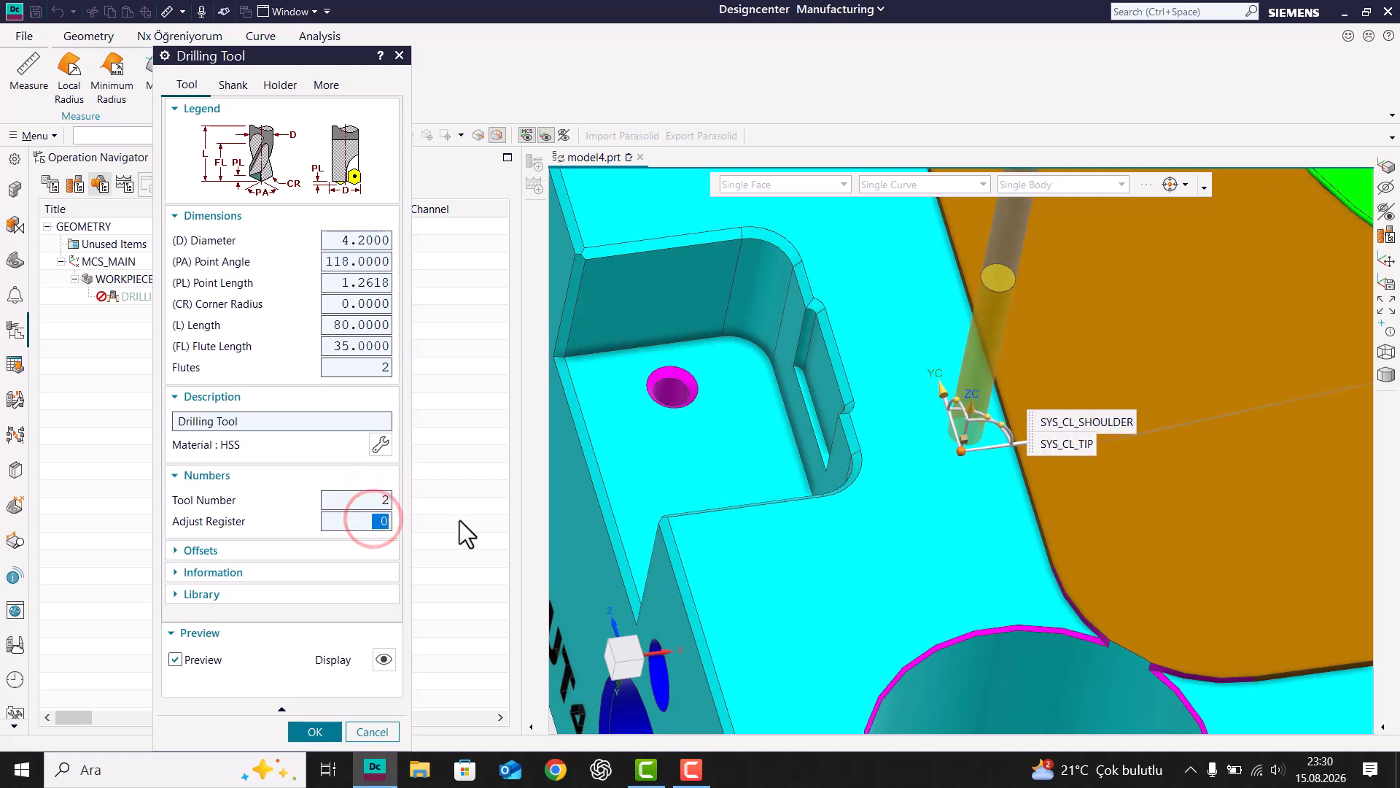
click(315, 730)
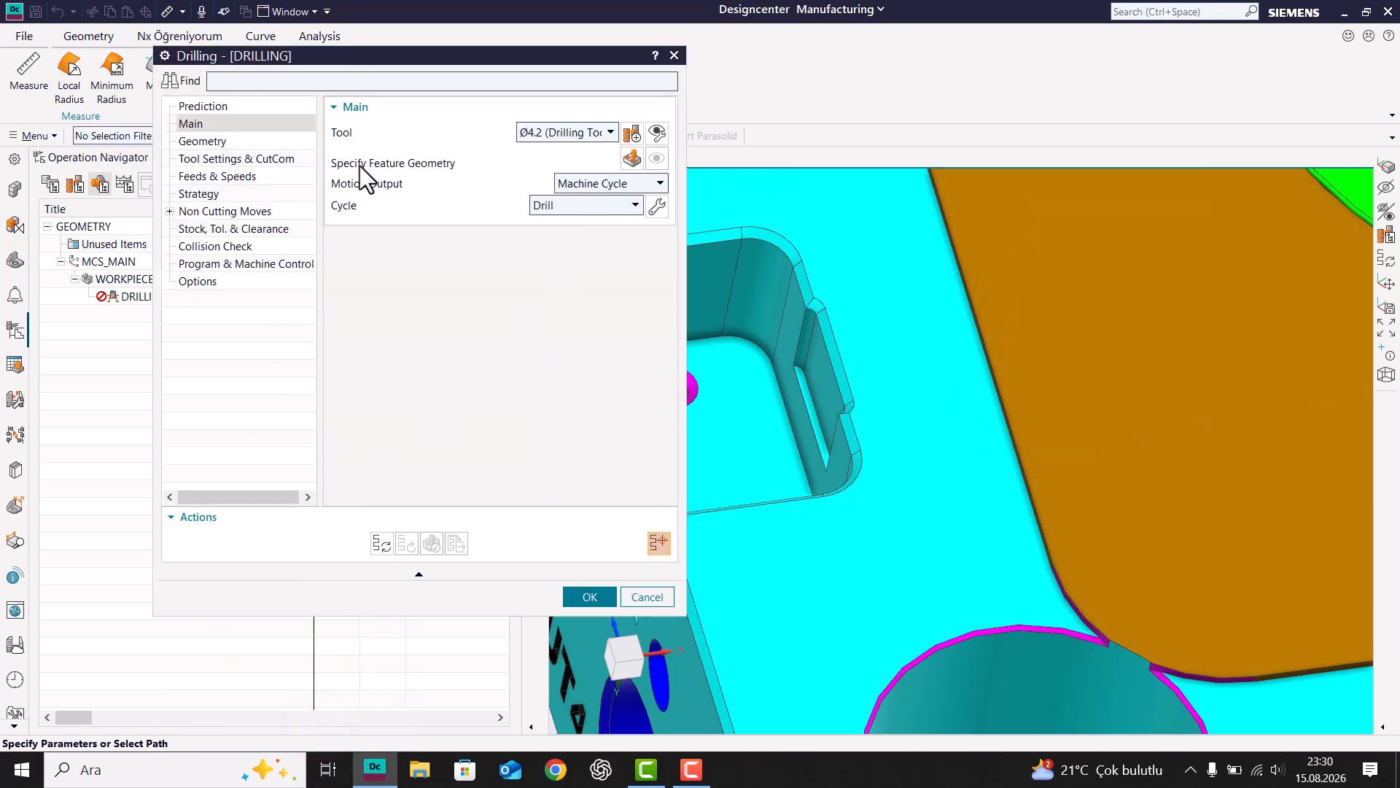
- Specify the feature geometry by selecting the two small holes in the corner pocket
click(632, 158)
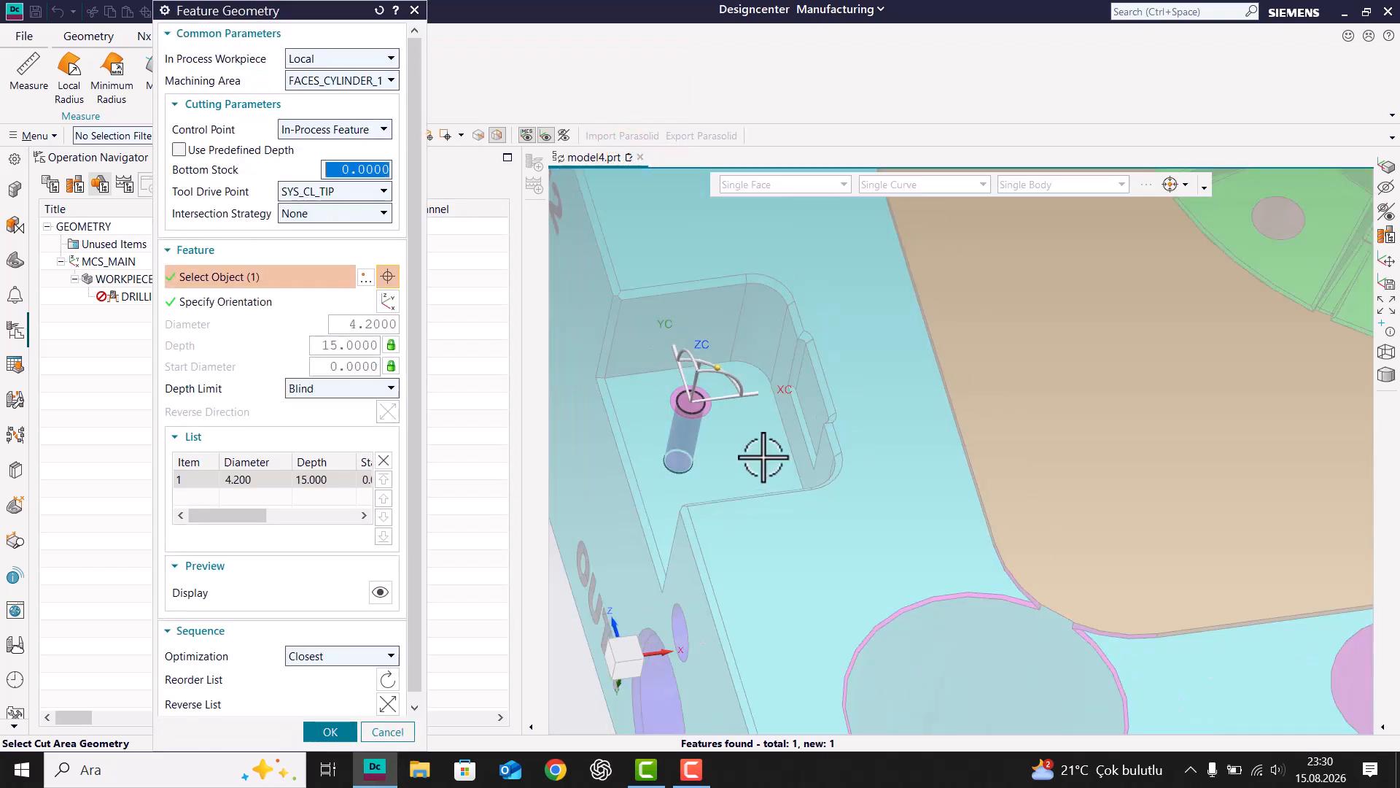
middle_drag(760, 457, 791, 572)
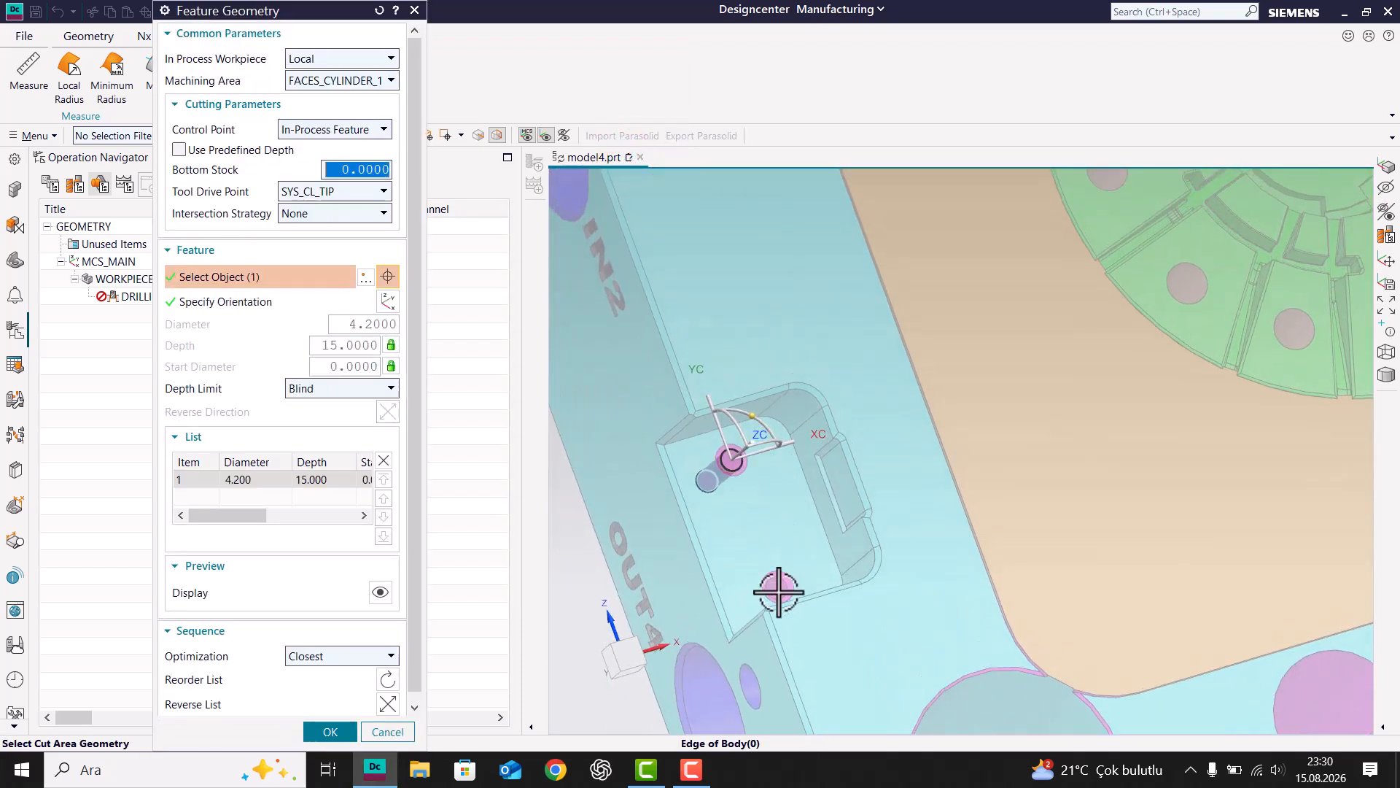
click(775, 588)
- Compare the Through and Blind depth limits on the second hole's bottom, ending with Blind
middle_drag(819, 545, 898, 475)
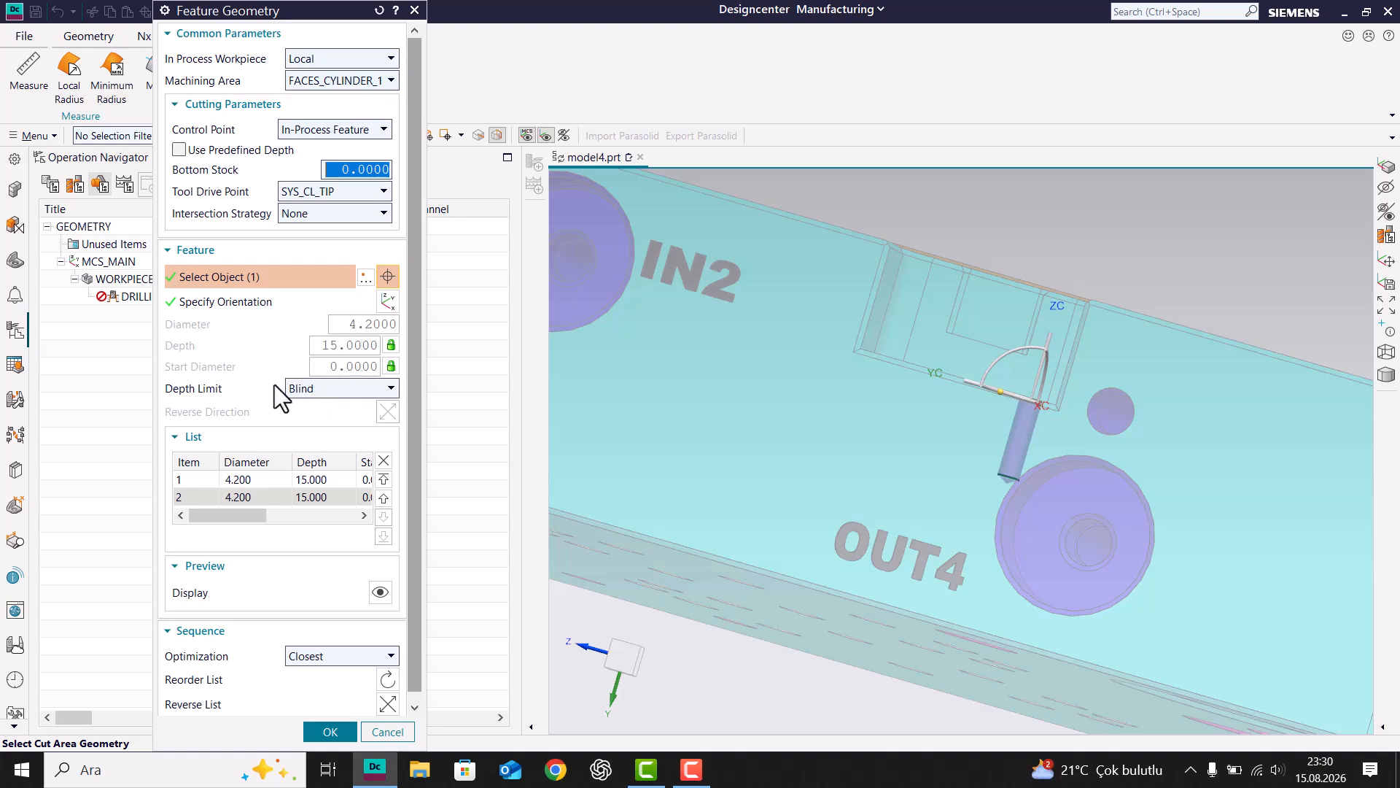
click(300, 388)
click(306, 407)
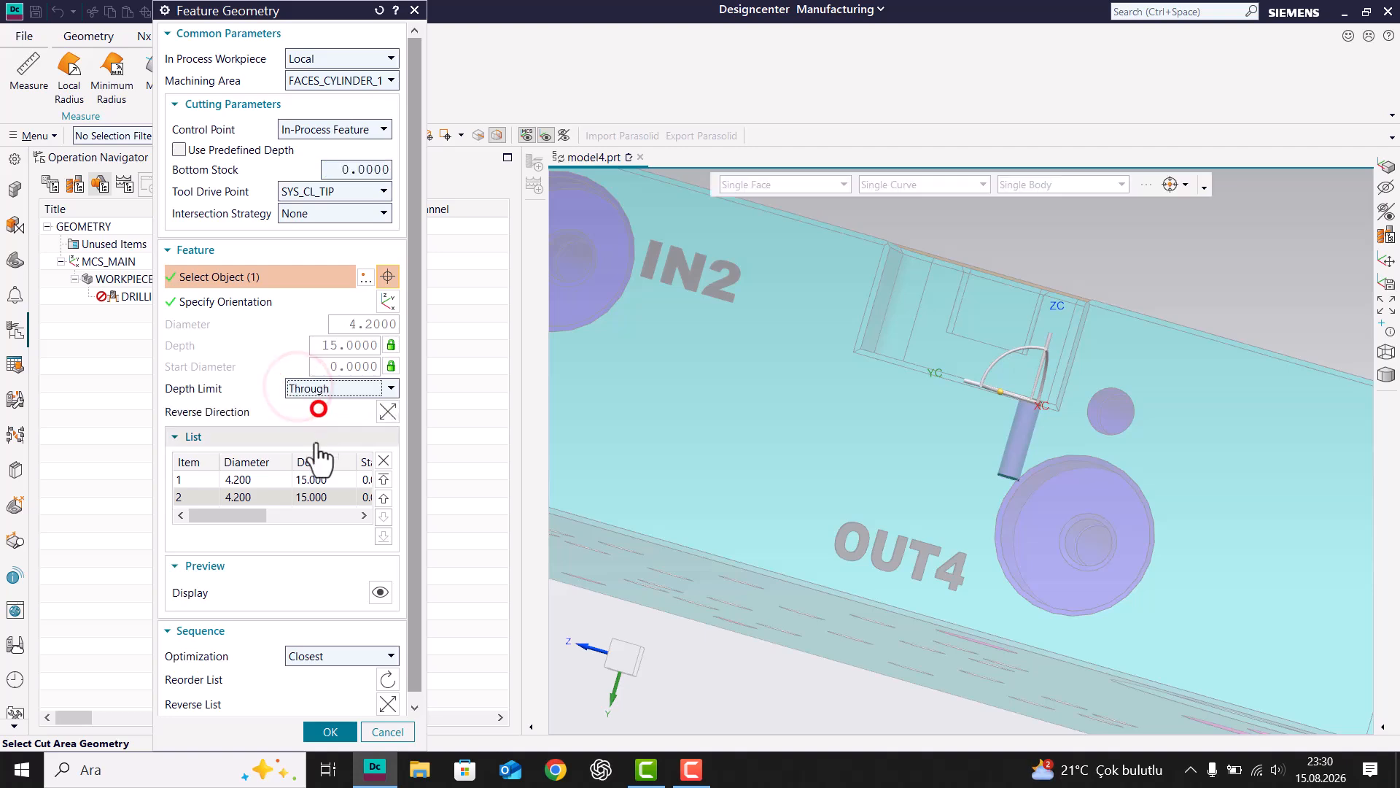
scroll(1002, 458, down, 3)
mouse_move(1002, 458)
middle_down()
mouse_move(1007, 475)
mouse_move(1007, 440)
mouse_move(1009, 466)
mouse_move(999, 452)
middle_up()
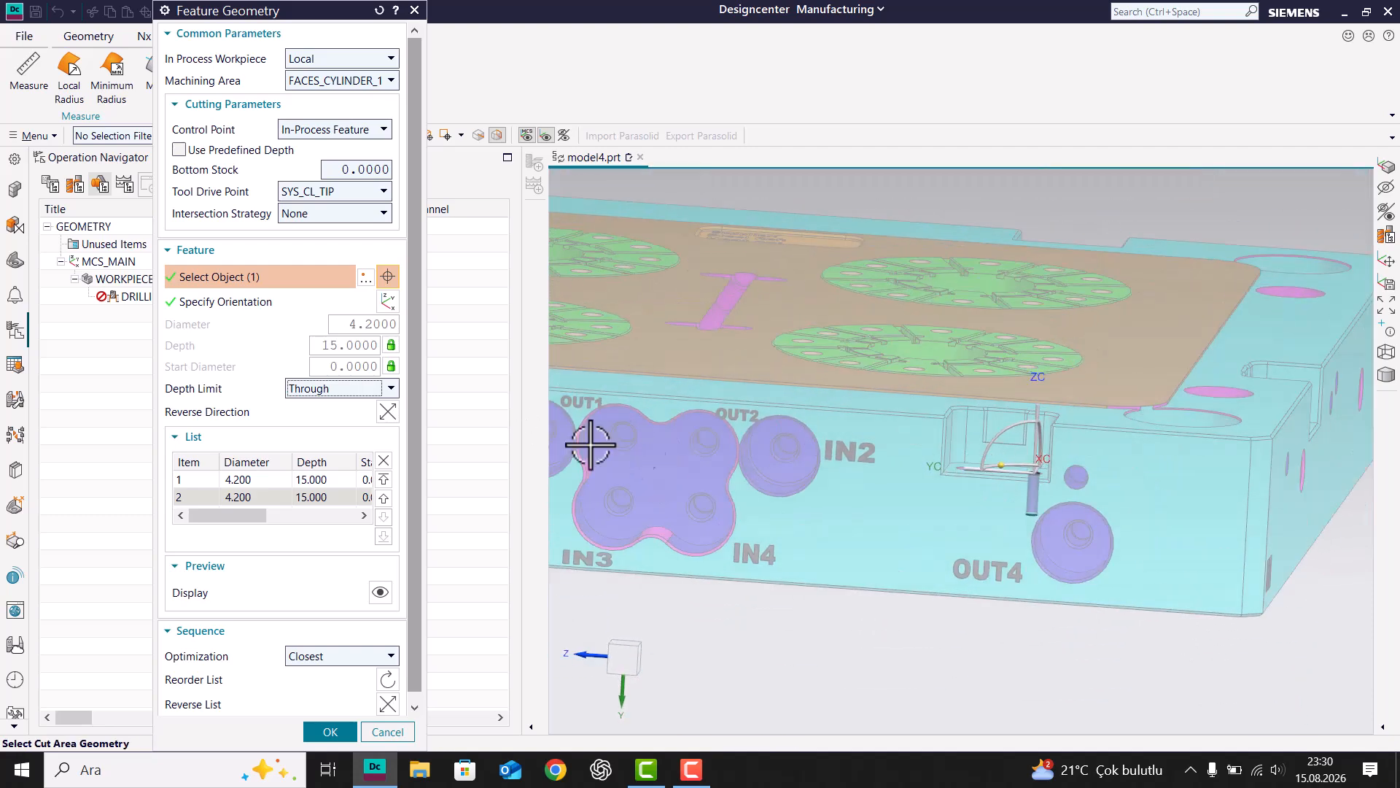
click(352, 390)
click(321, 418)
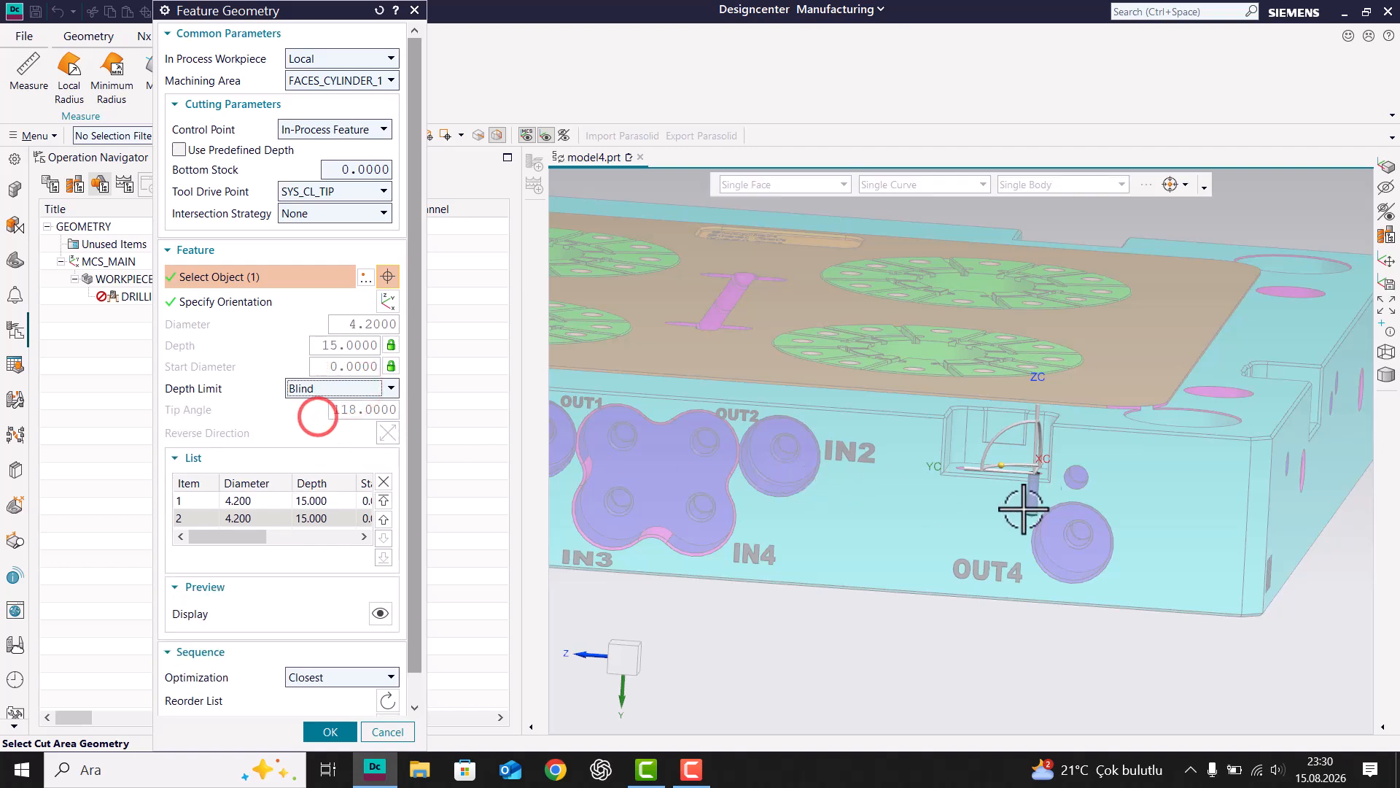
scroll(1039, 523, up, 3)
scroll(1039, 524, up, 3)
click(305, 388)
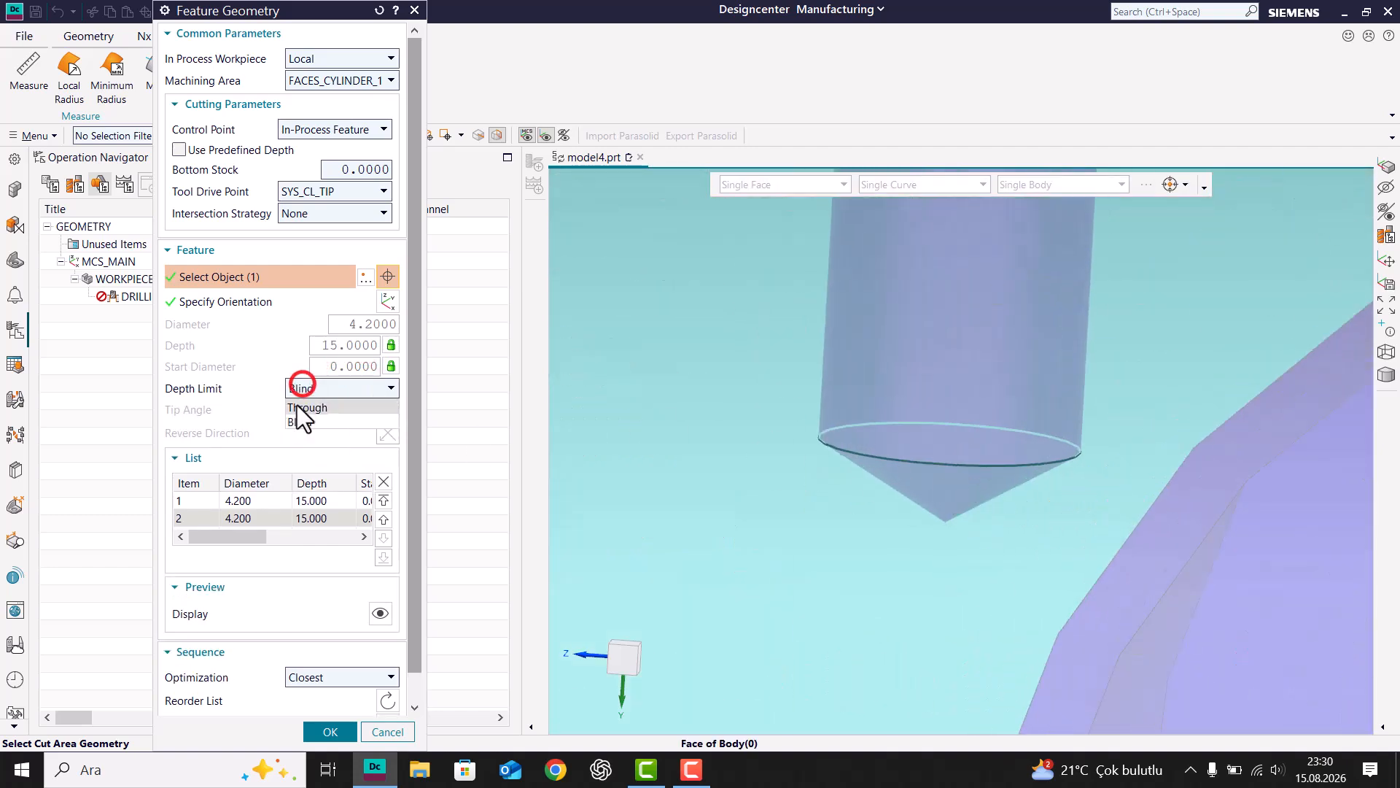
click(297, 403)
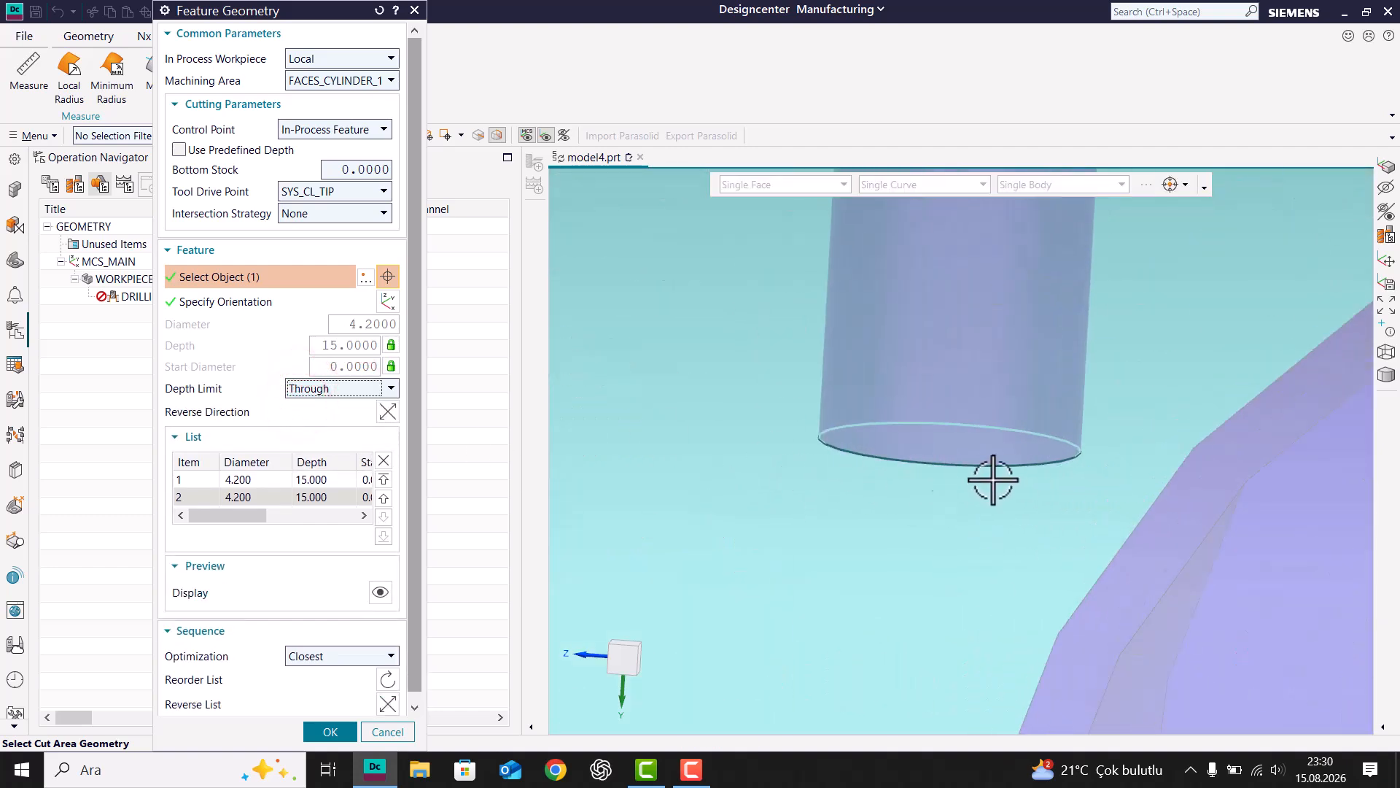
click(365, 388)
click(301, 417)
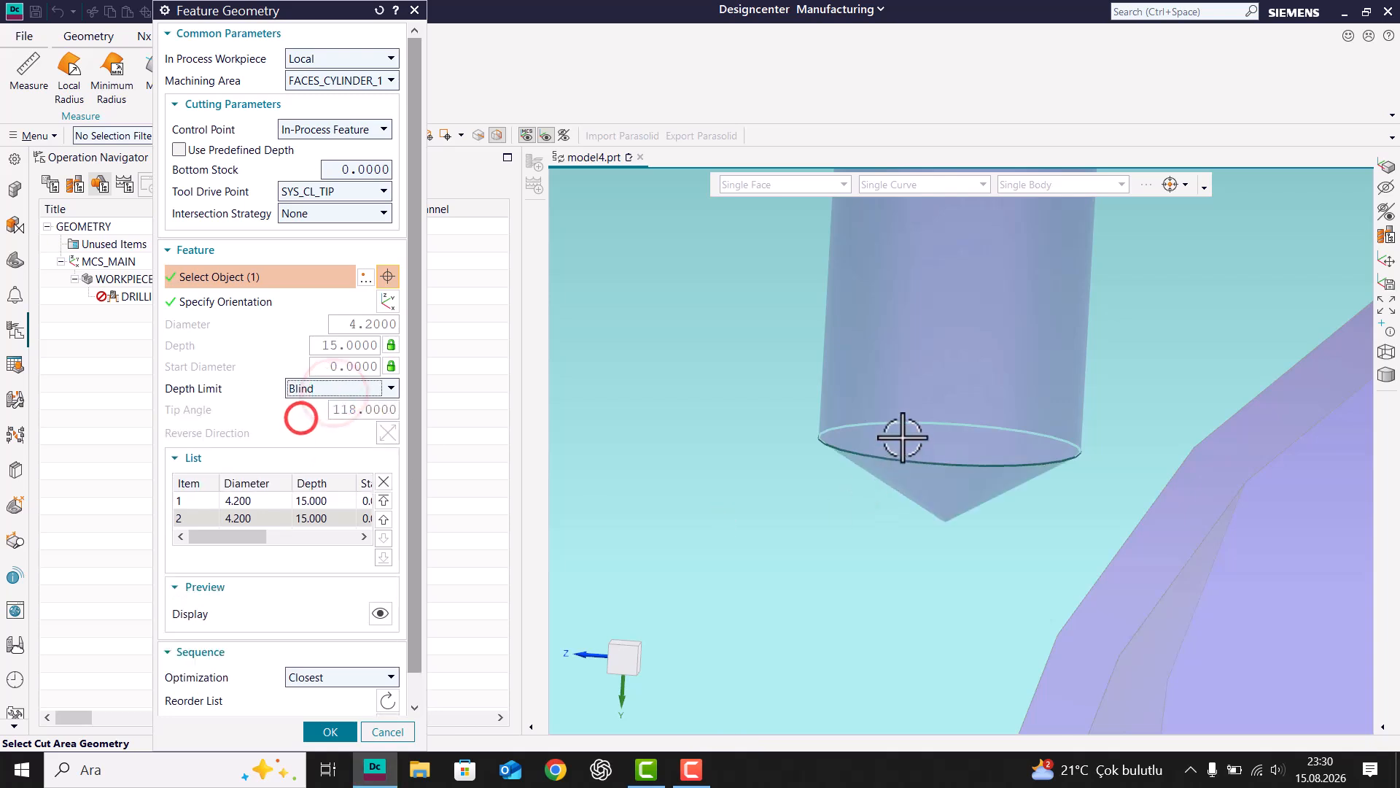
- Make the second hole's depth user-defined and set it to 25 mm
click(392, 345)
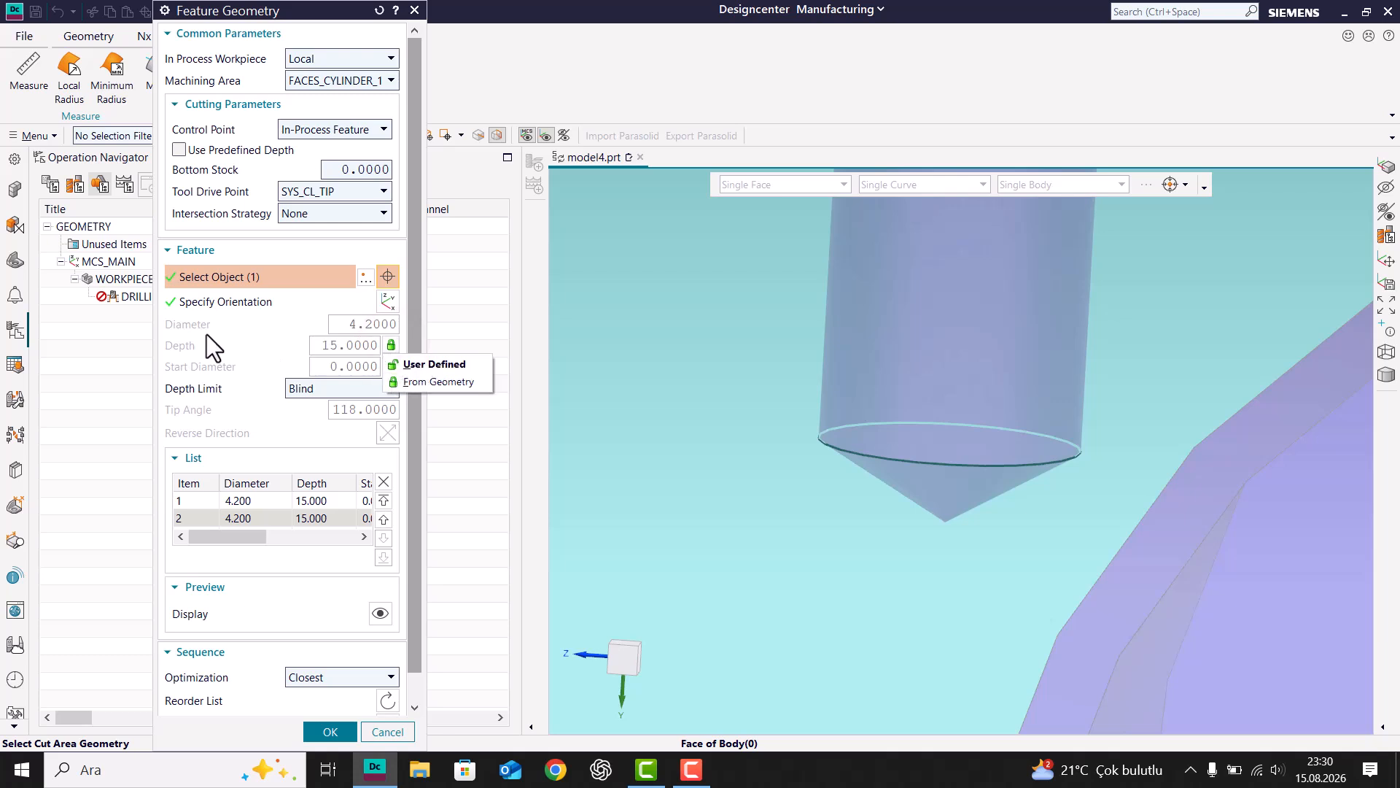
click(416, 365)
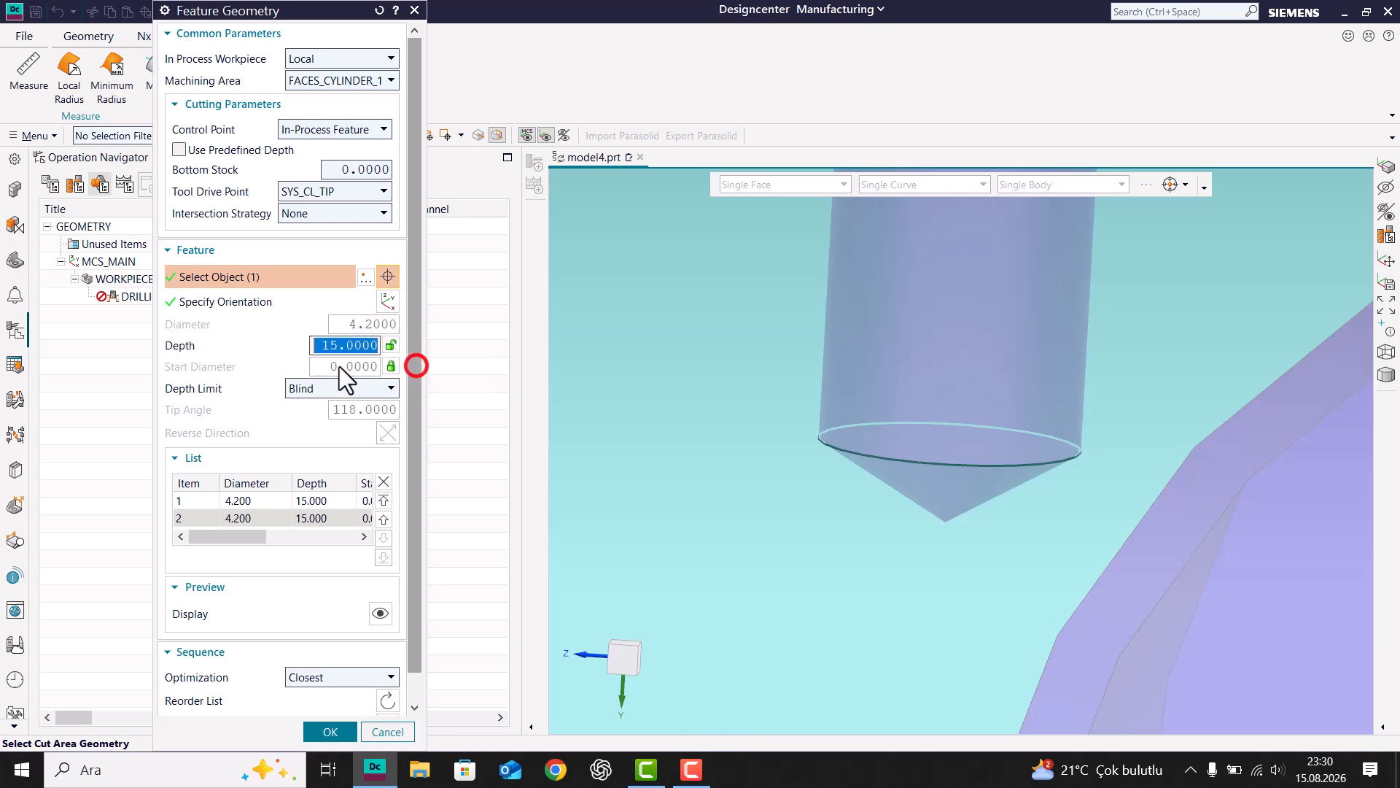
click(347, 352)
double_click(349, 349)
text(25)
key(Return)
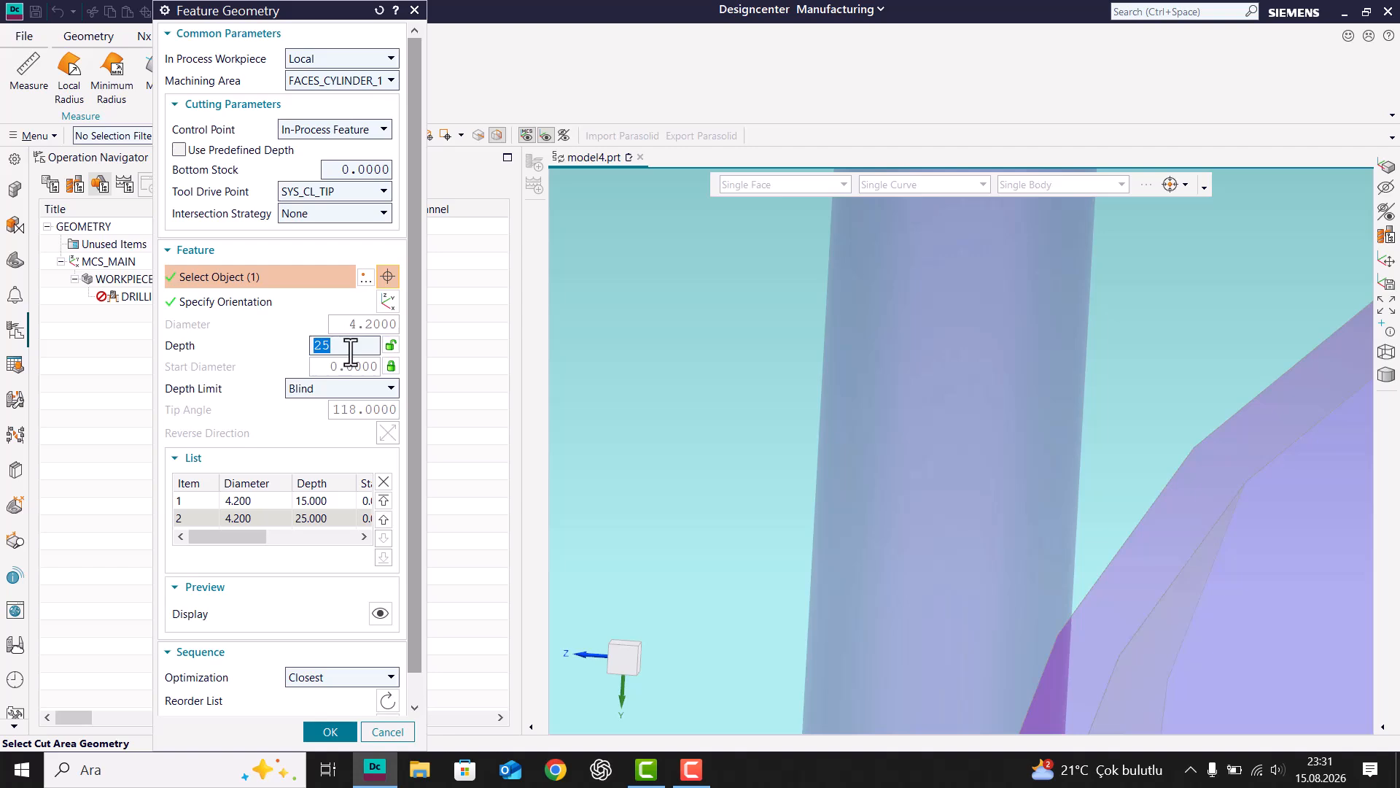
middle_drag(832, 303, 960, 429)
middle_drag(1041, 457, 1041, 469)
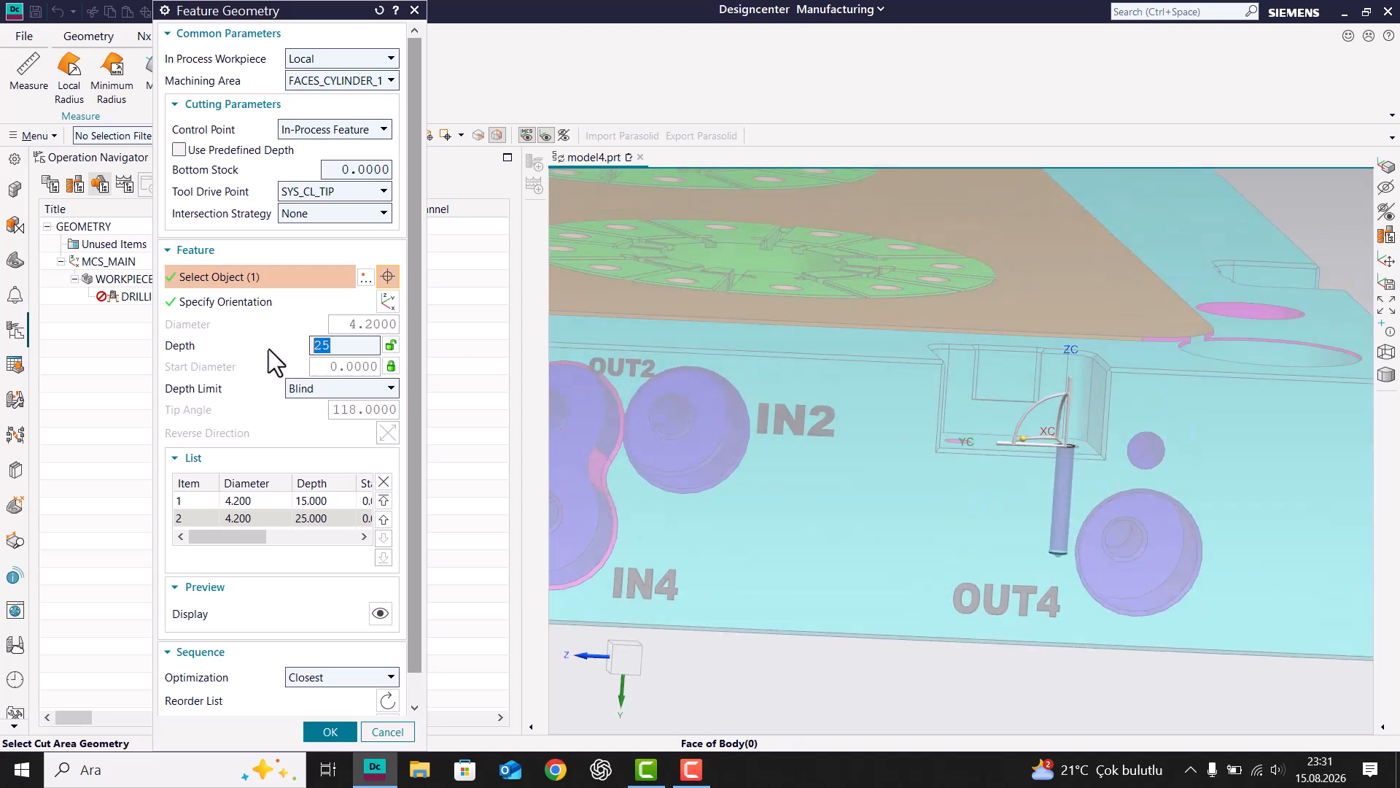
- Select both holes in the feature list, make their depth user-defined and set it to 30 mm
click(309, 502)
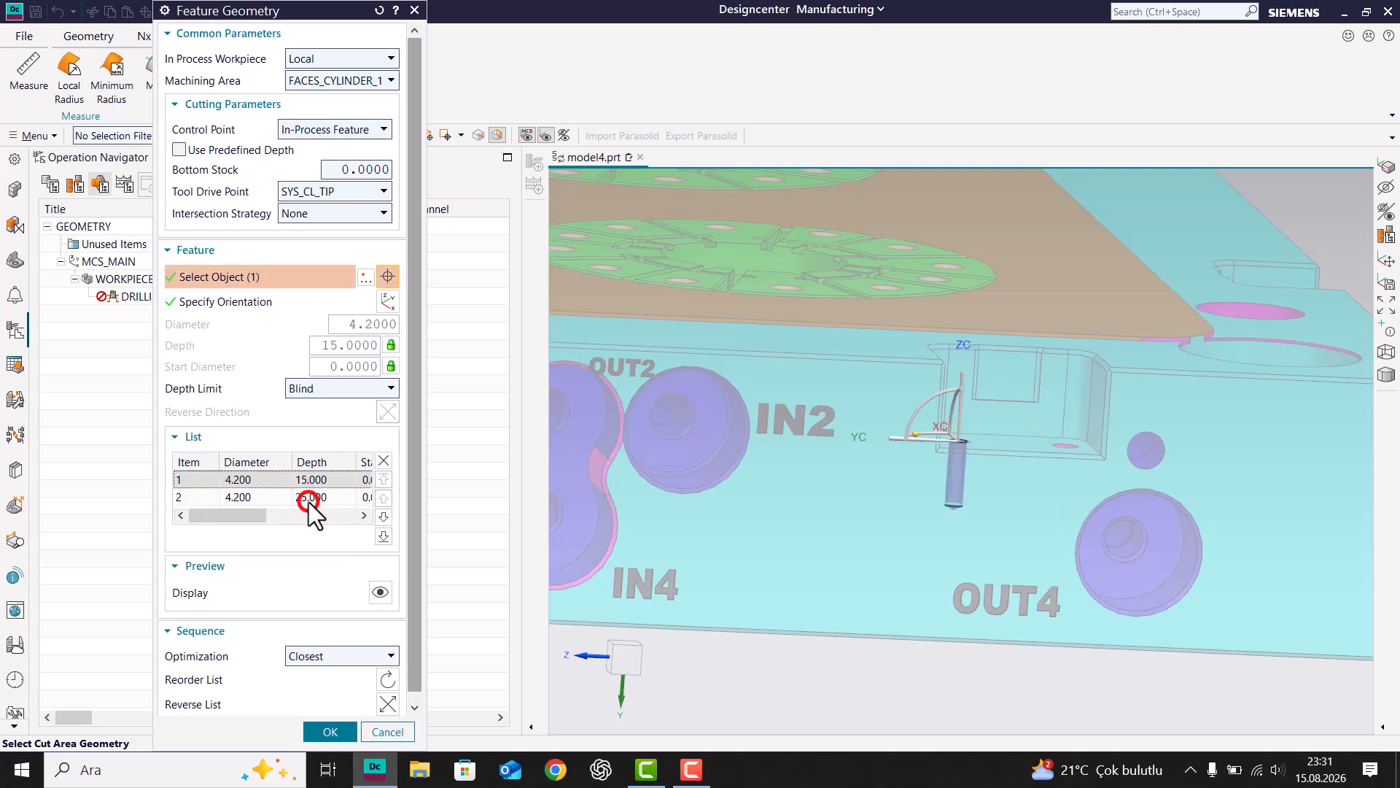
click(333, 499)
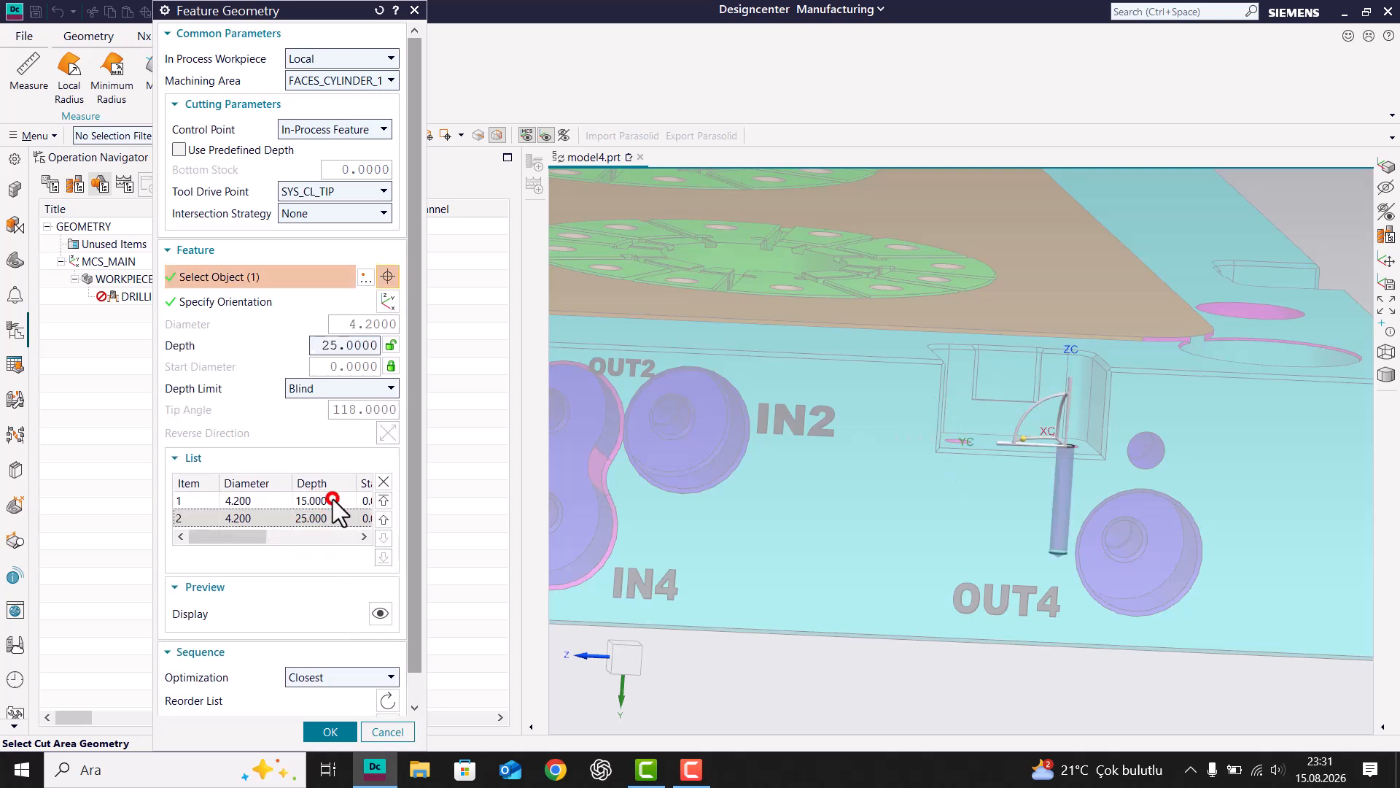
click(335, 492)
click(323, 498)
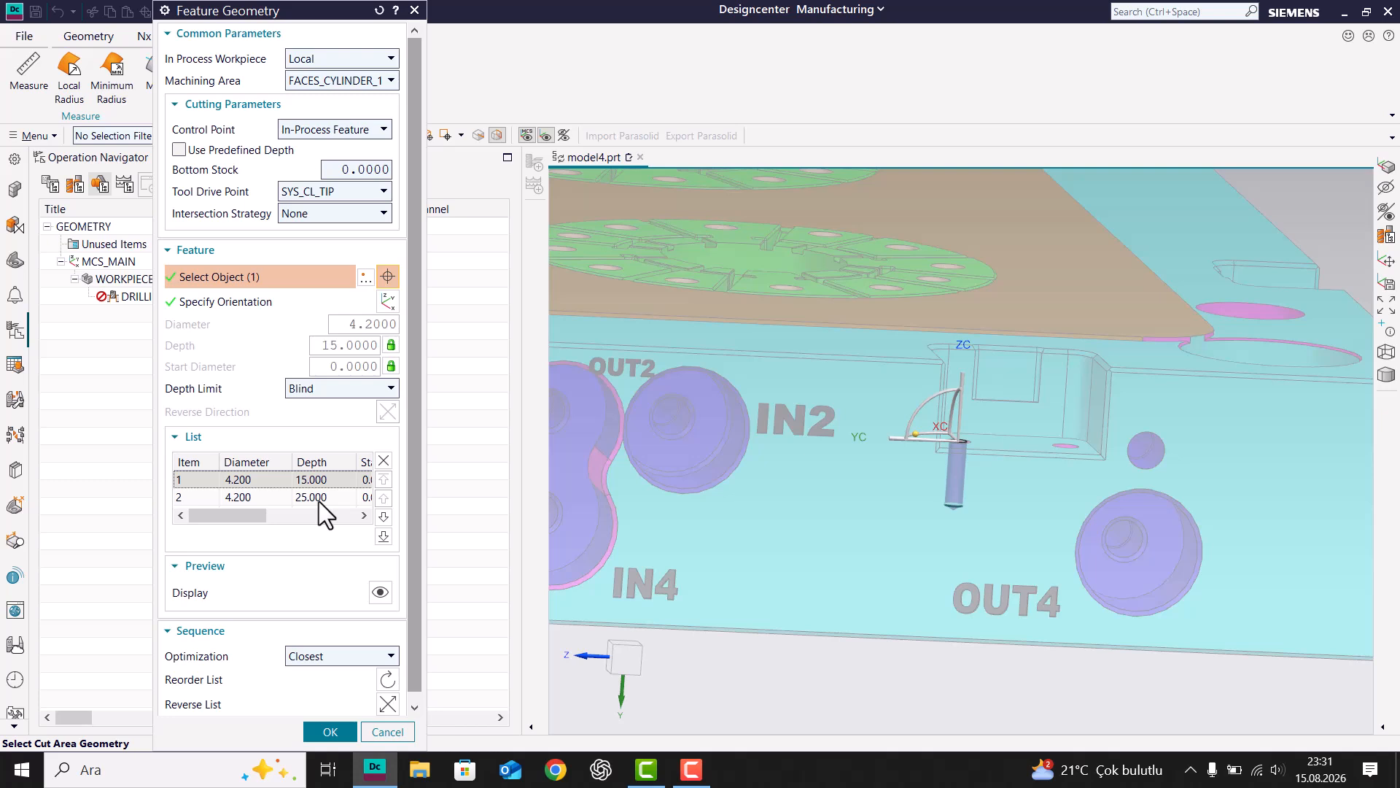
shift+click(314, 498)
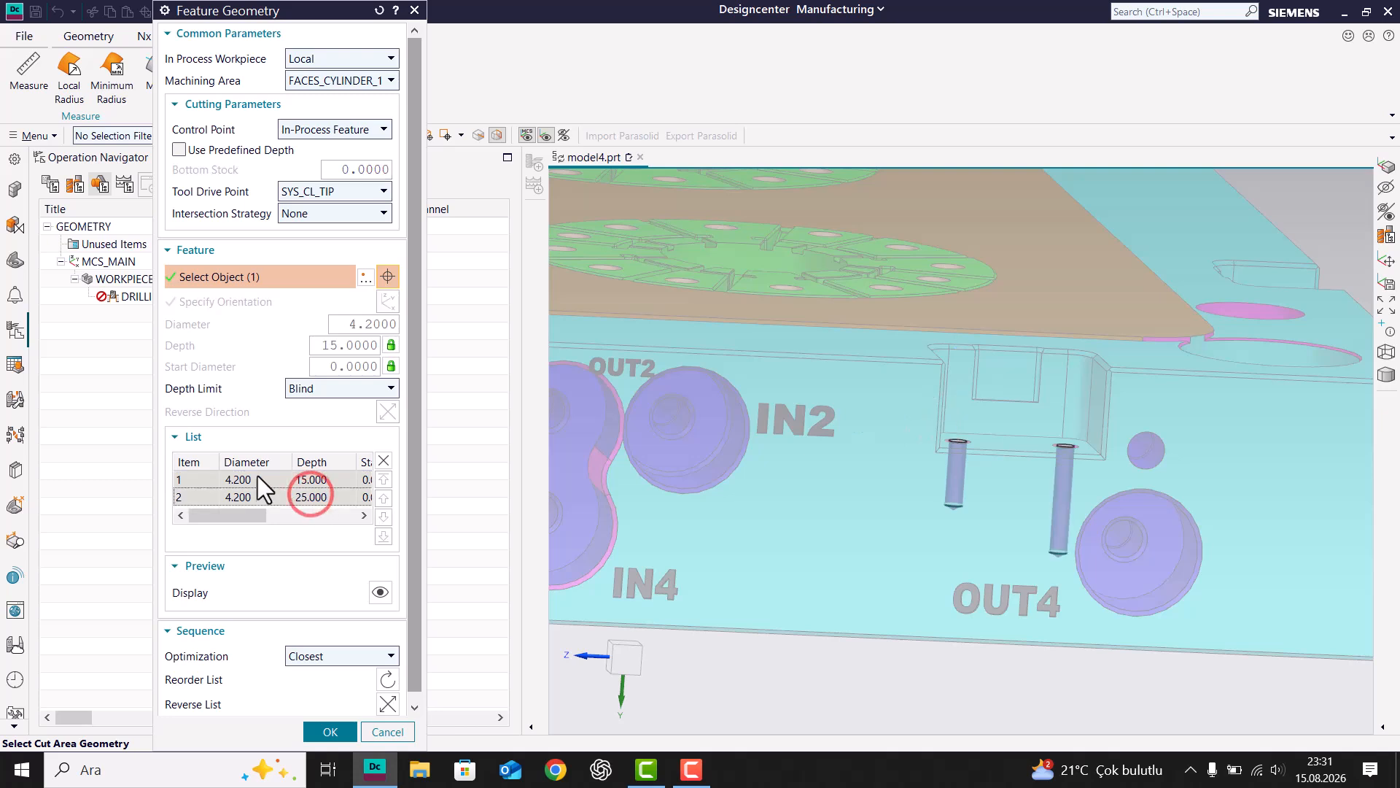
click(391, 346)
click(405, 361)
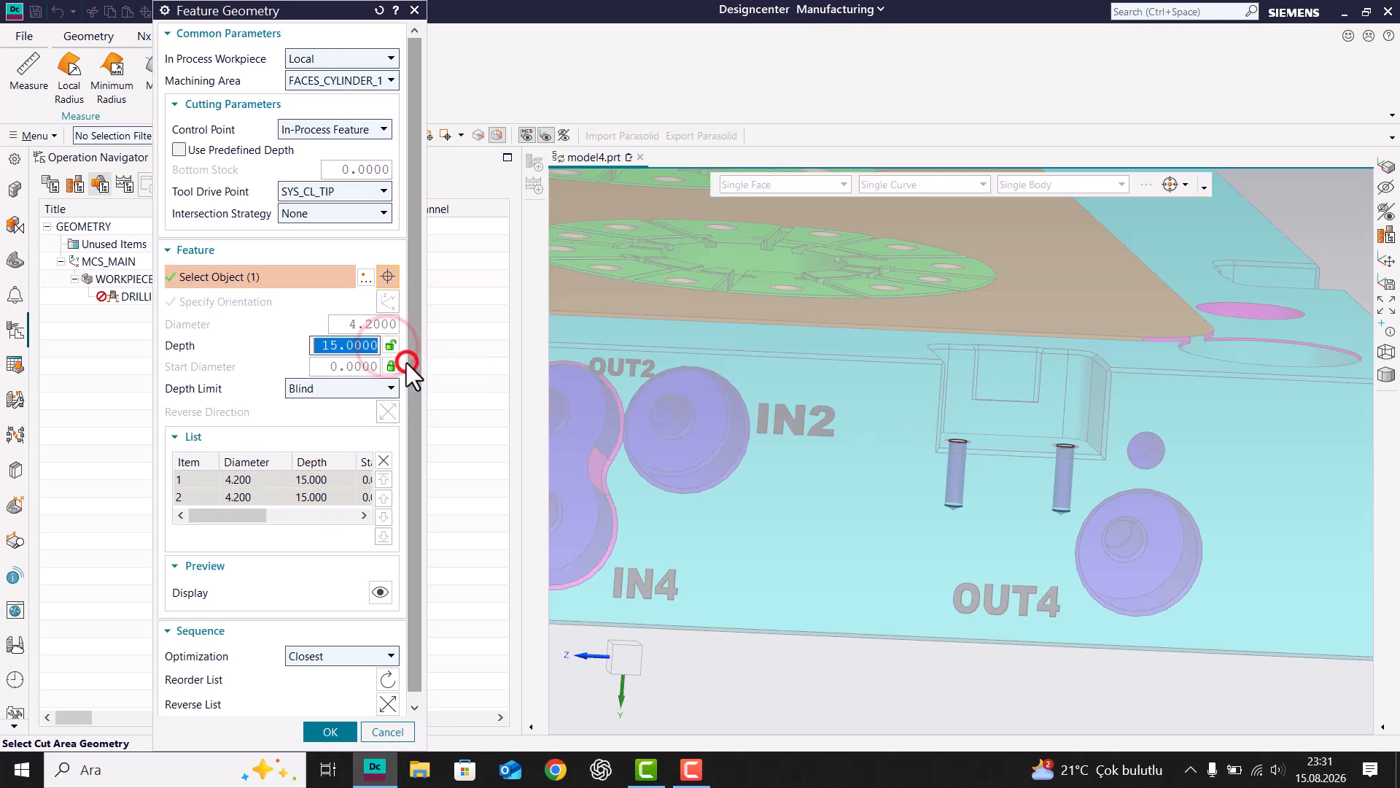
text(30)
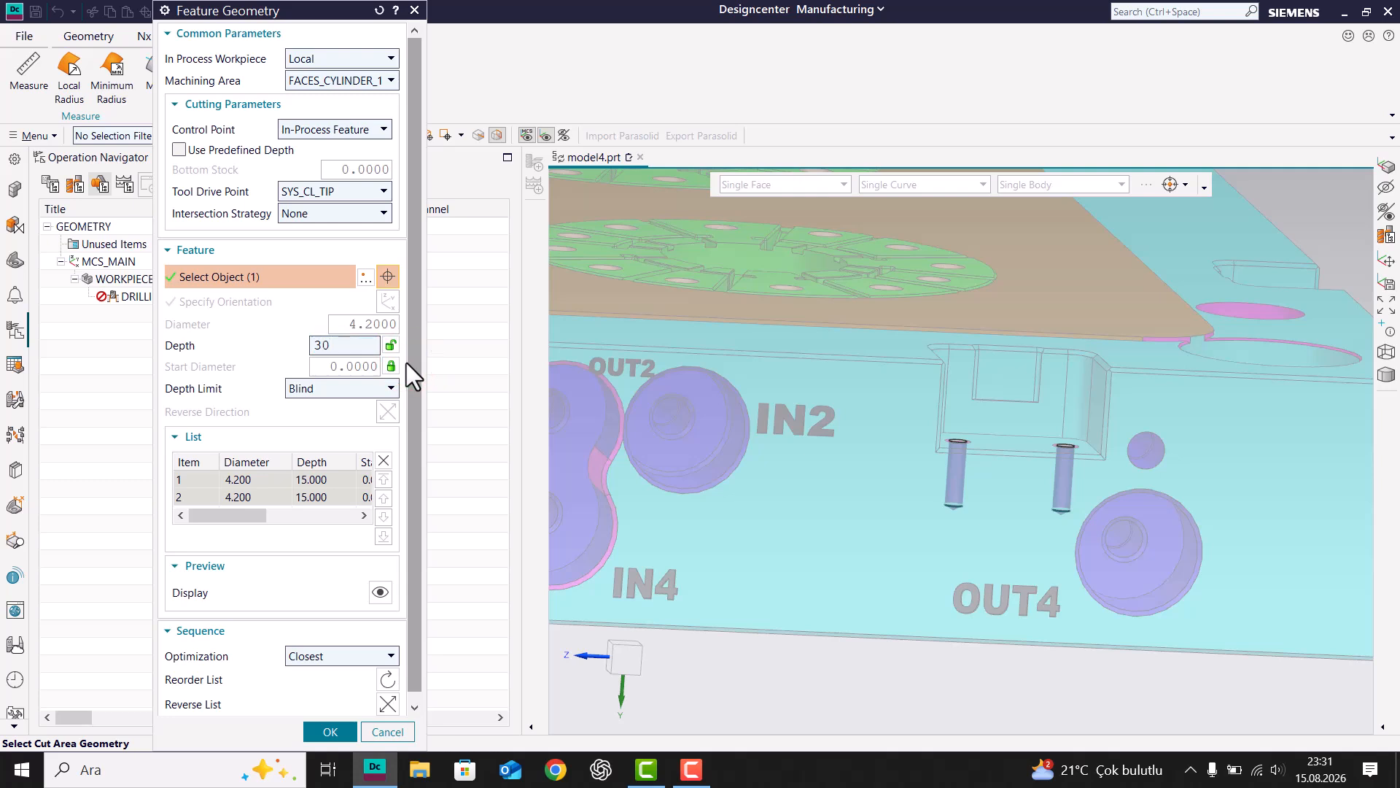
key(Return)
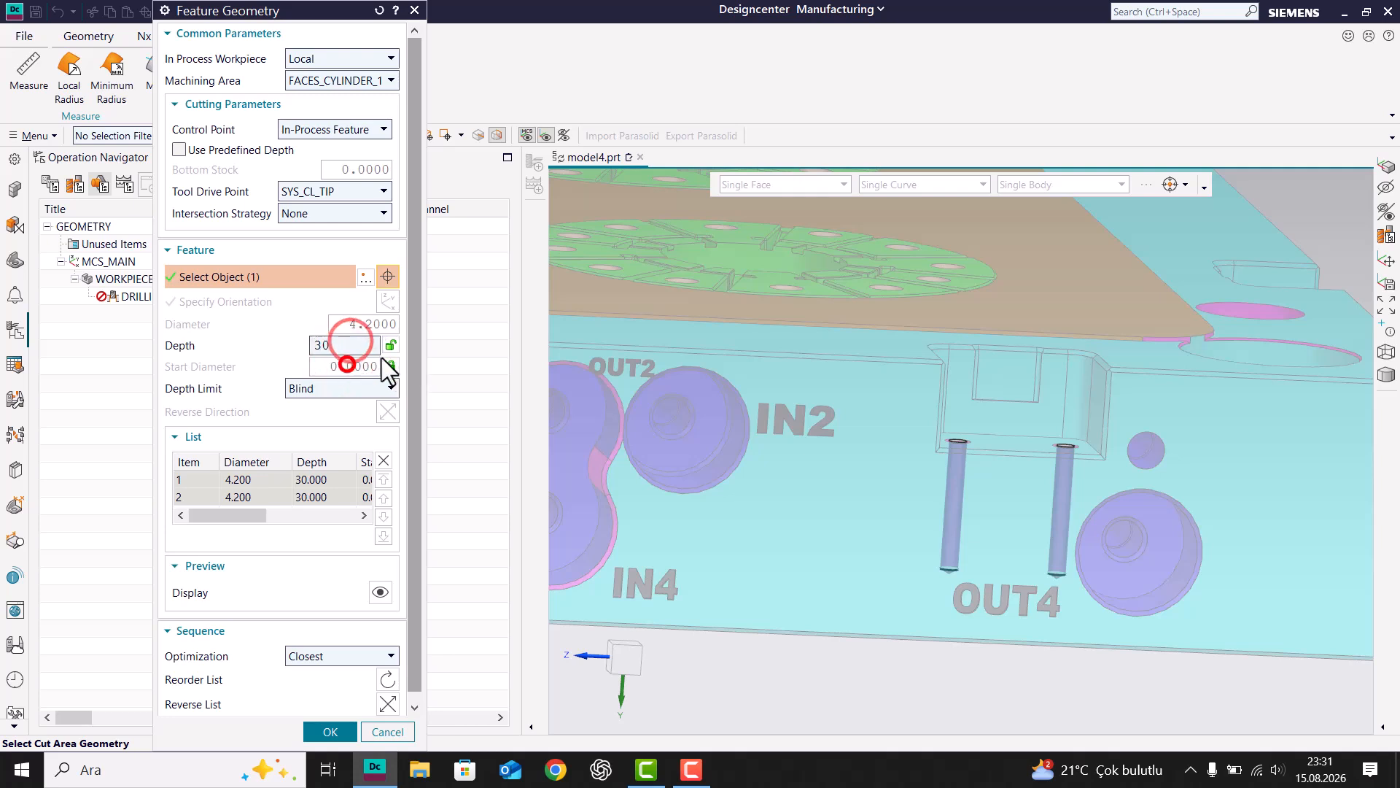
- Return the depth of both holes to From Geometry and accept the feature geometry with the in-process workpiece left at Local
click(391, 344)
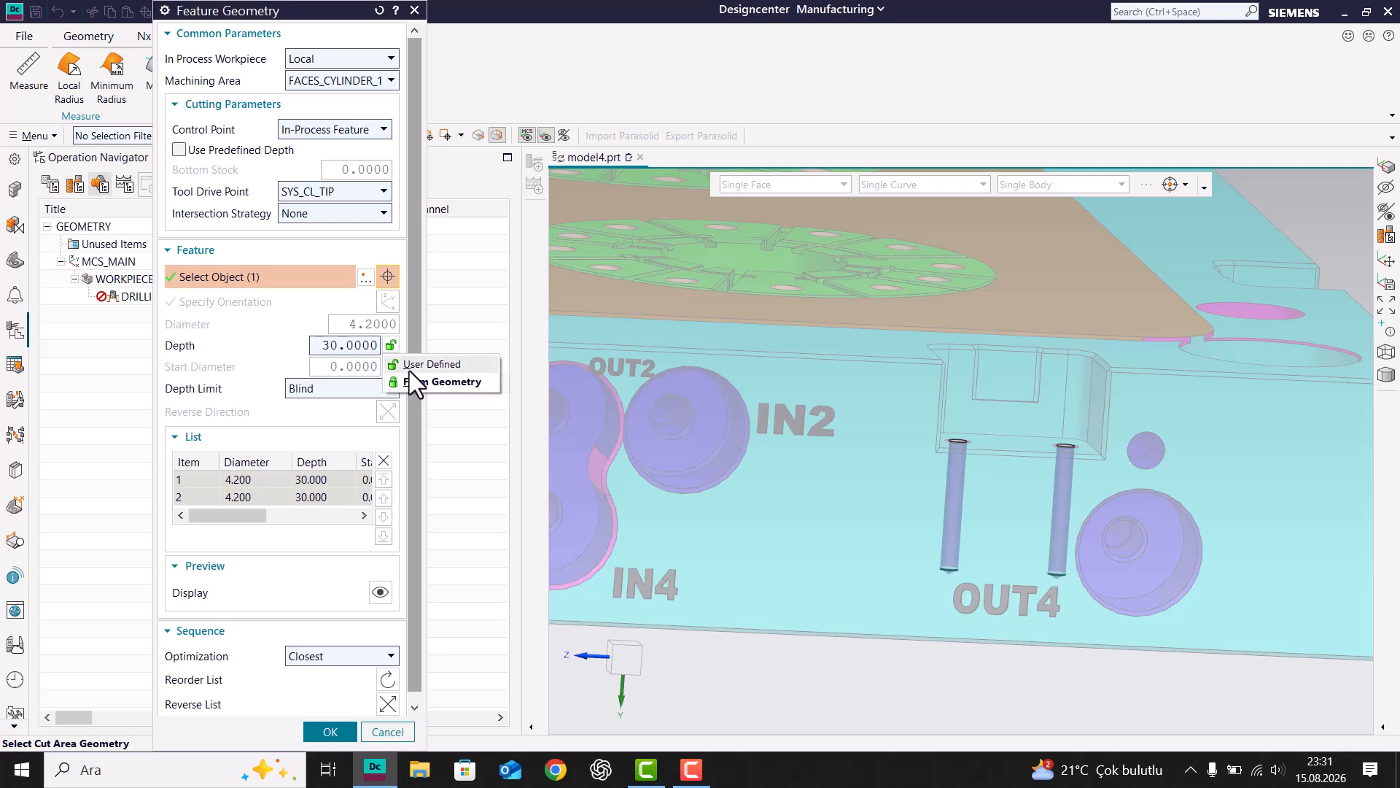
click(408, 381)
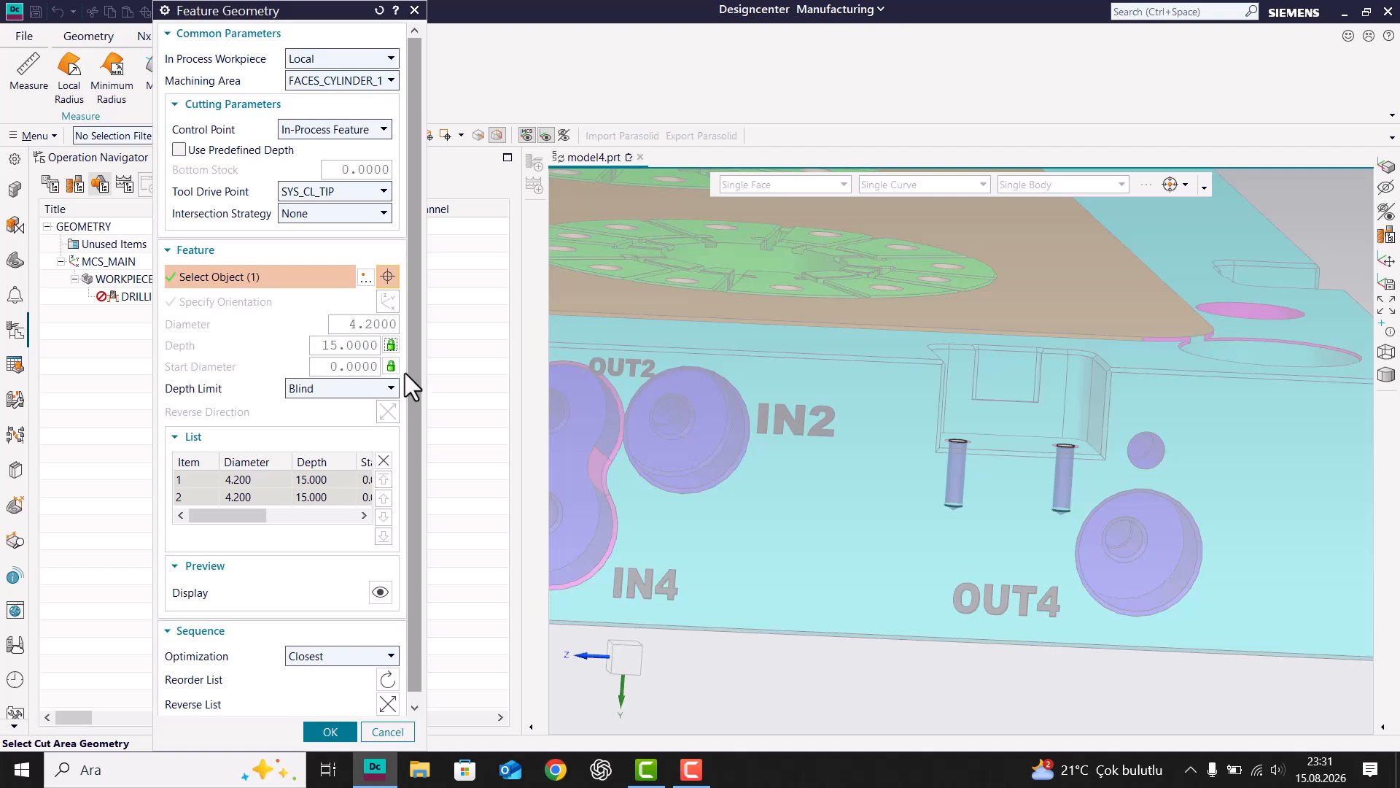
scroll(922, 369, down, 3)
middle_drag(923, 369, 729, 413)
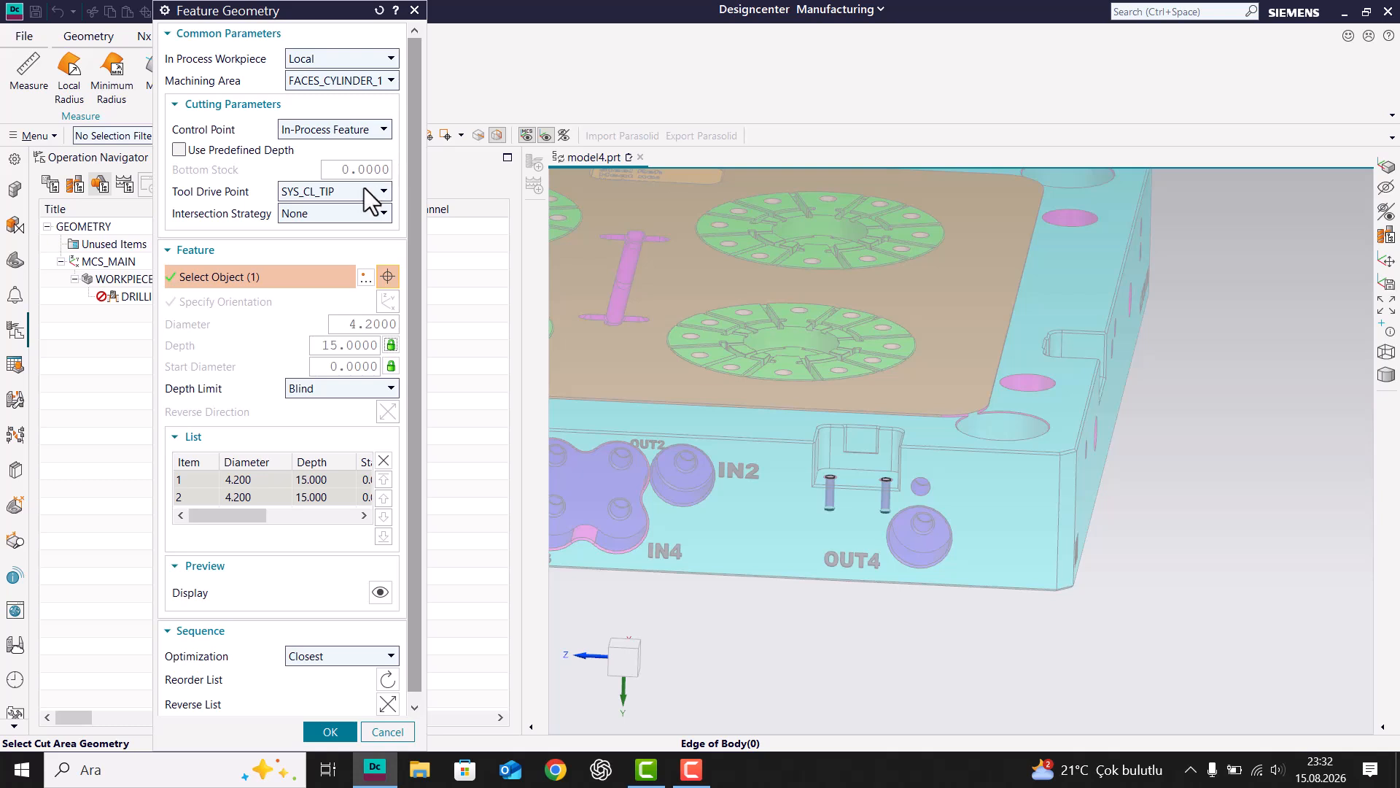
click(340, 60)
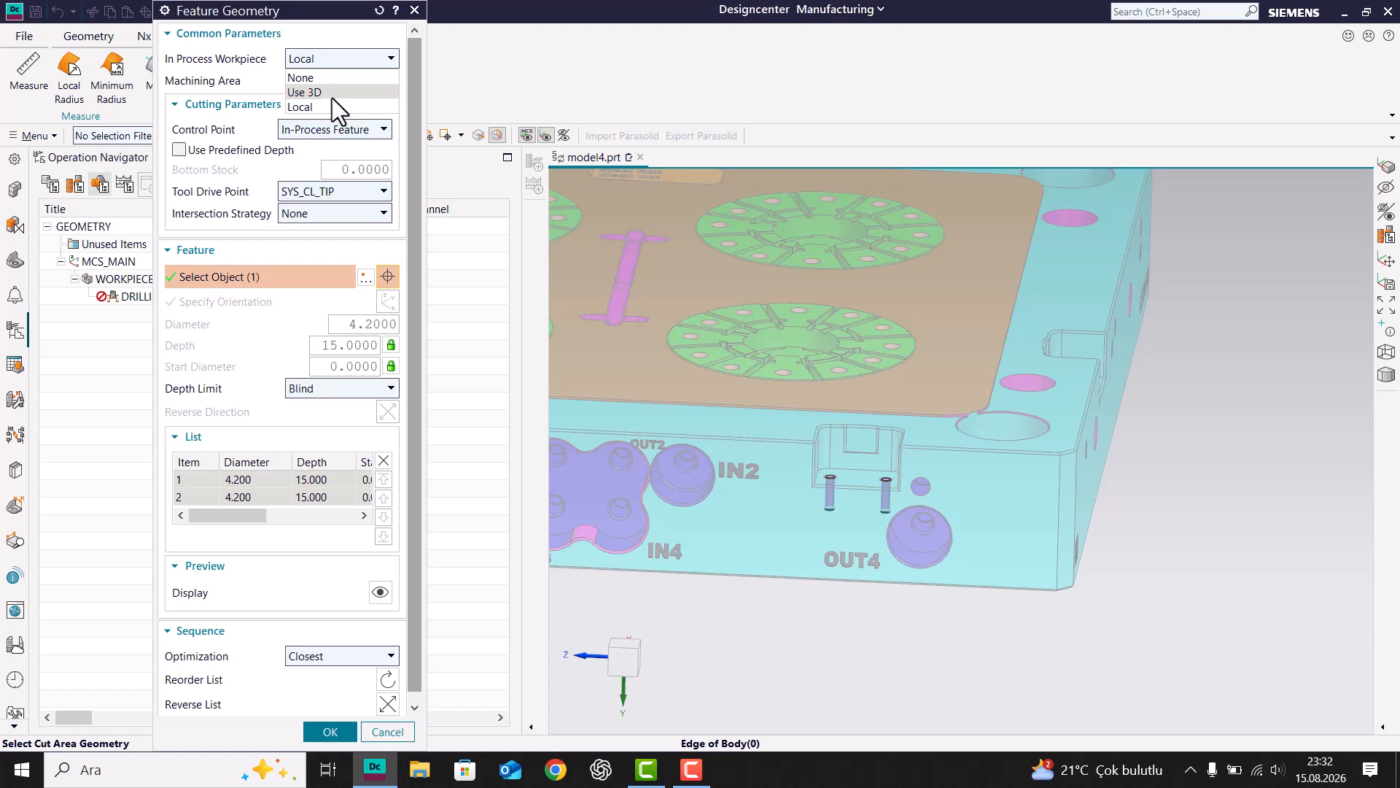
click(335, 719)
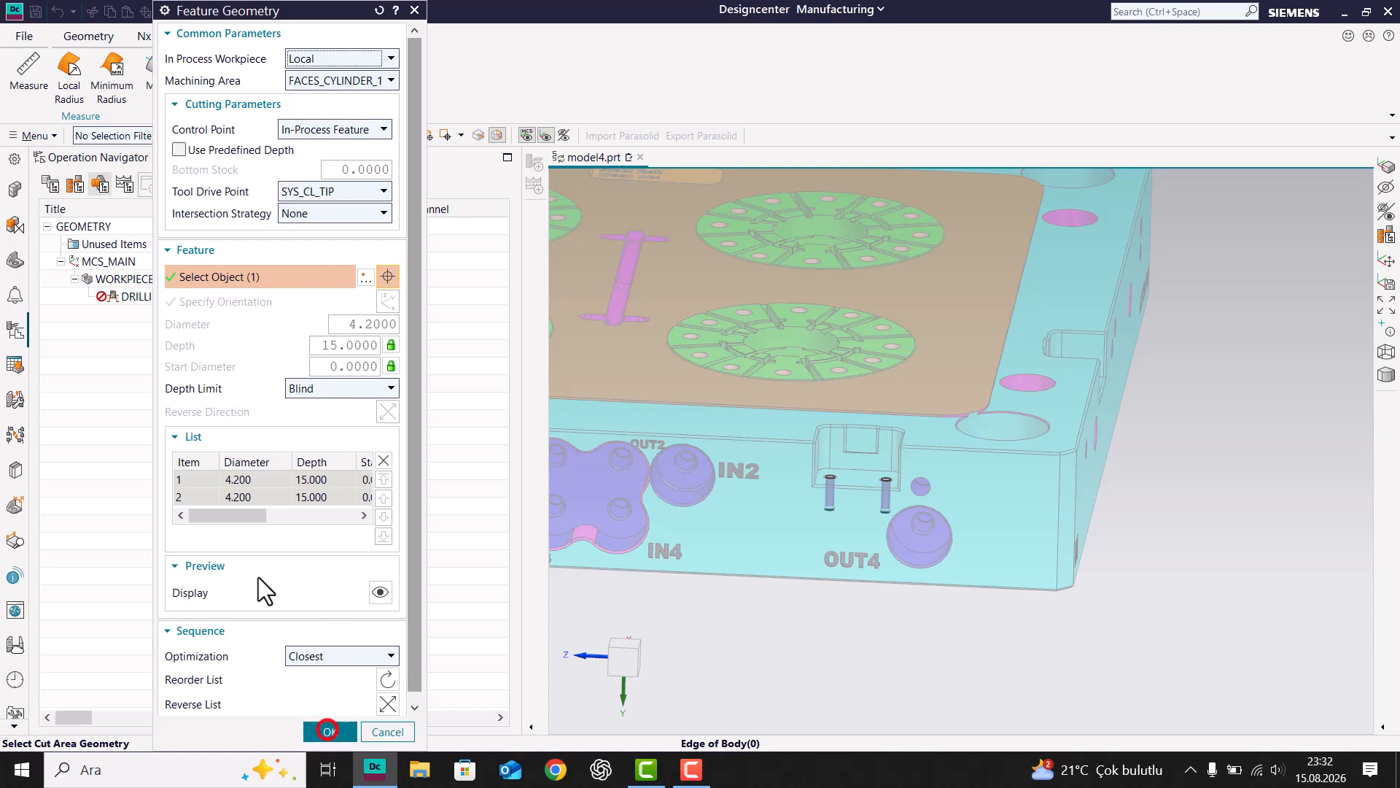
click(327, 728)
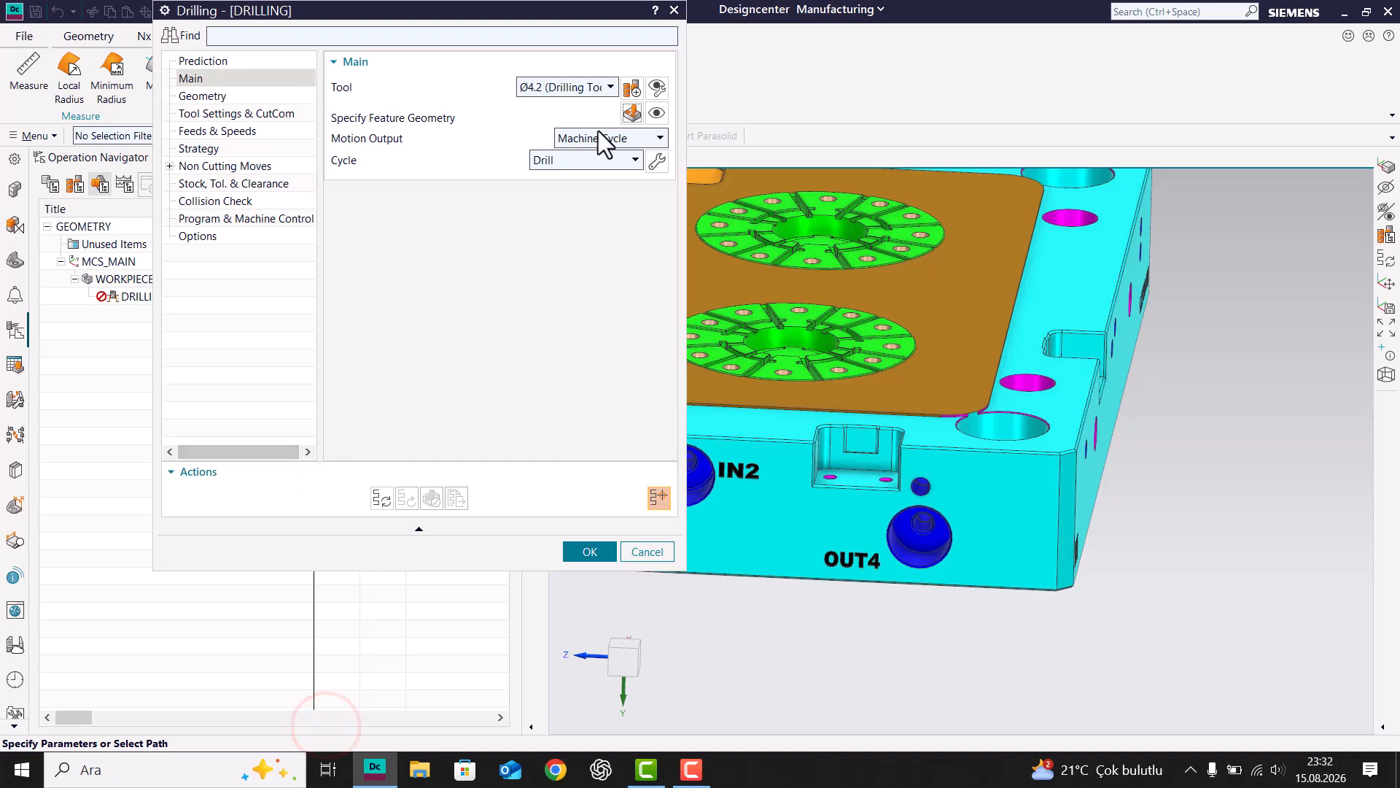
- Reopen the feature geometry, set the first hole's depth limit to Through, reverse its direction and accept
click(633, 113)
scroll(824, 501, up, 2)
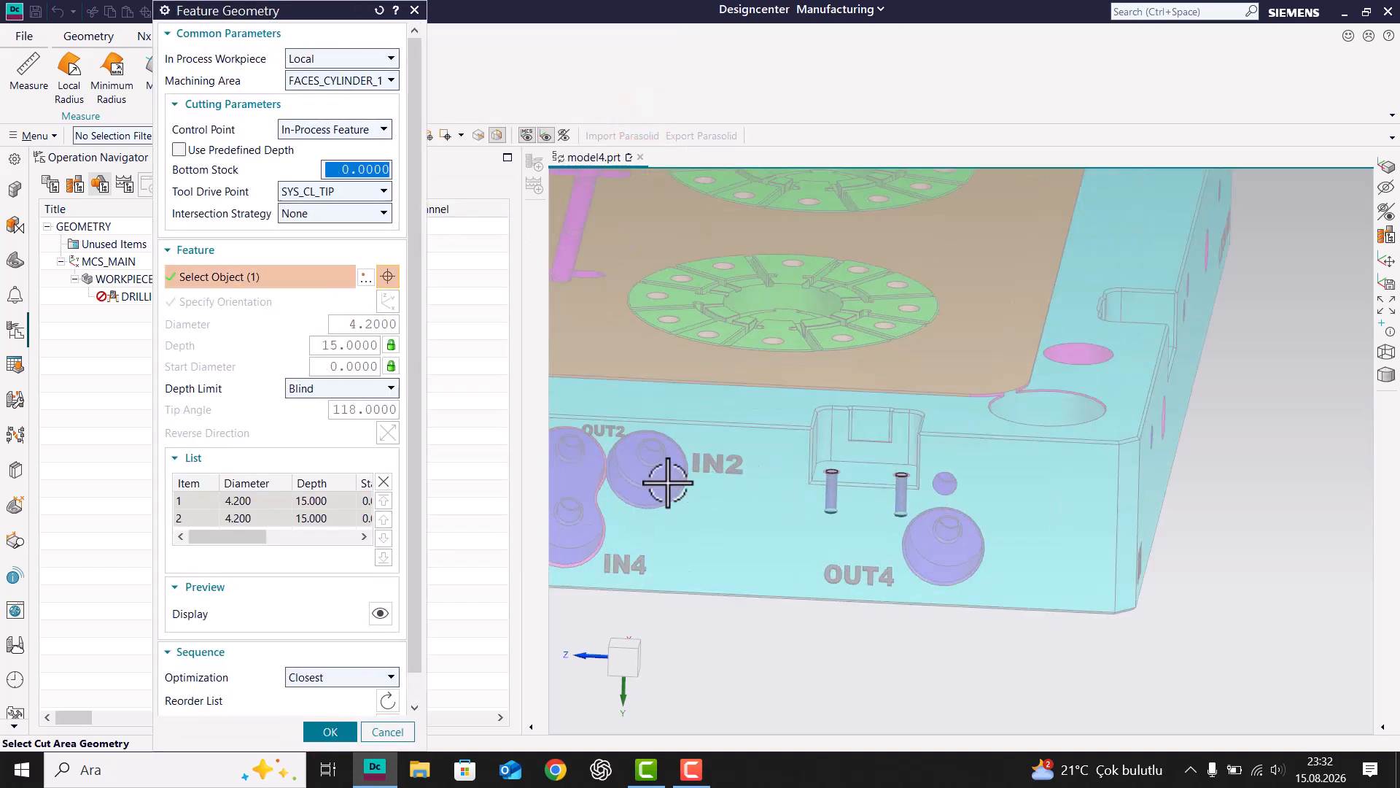
click(326, 500)
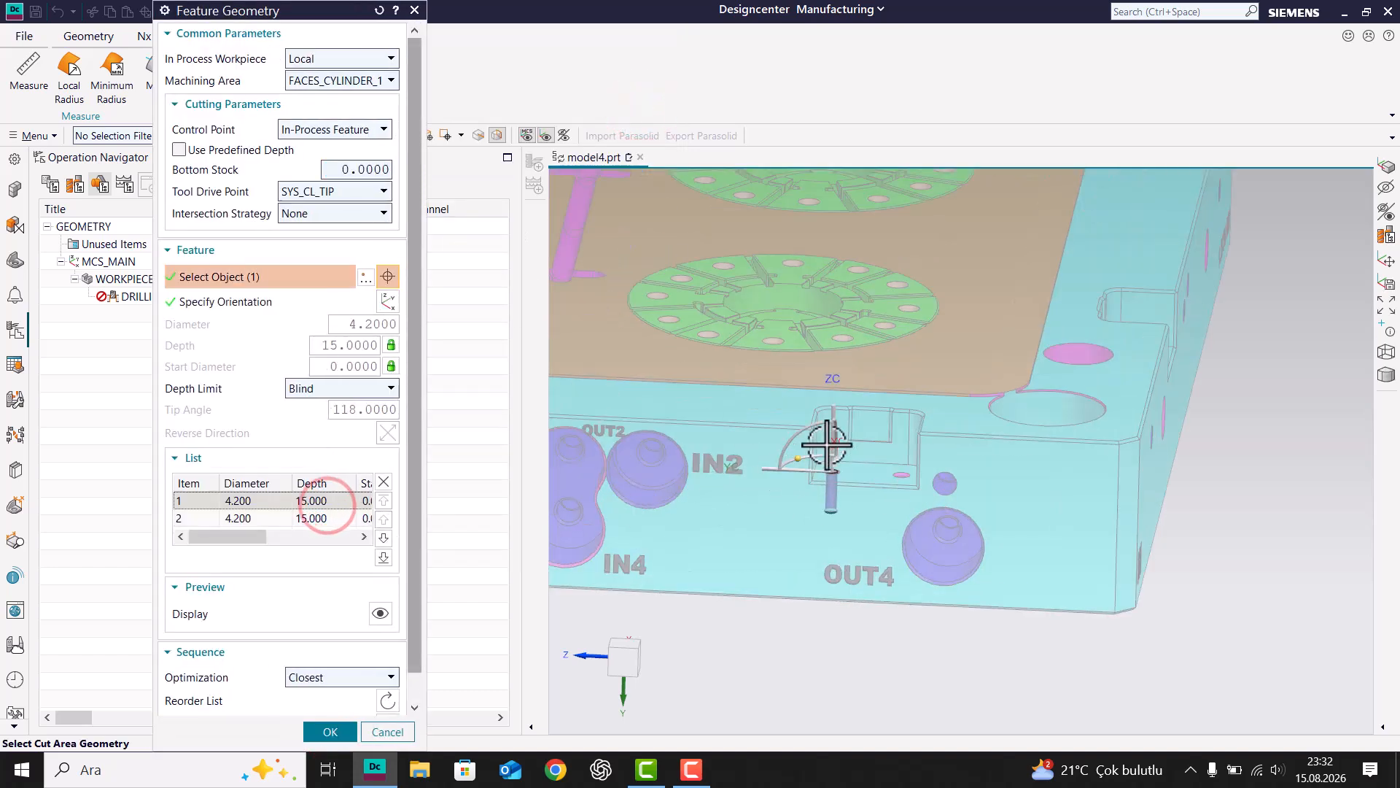
scroll(828, 445, up, 2)
click(390, 388)
click(339, 403)
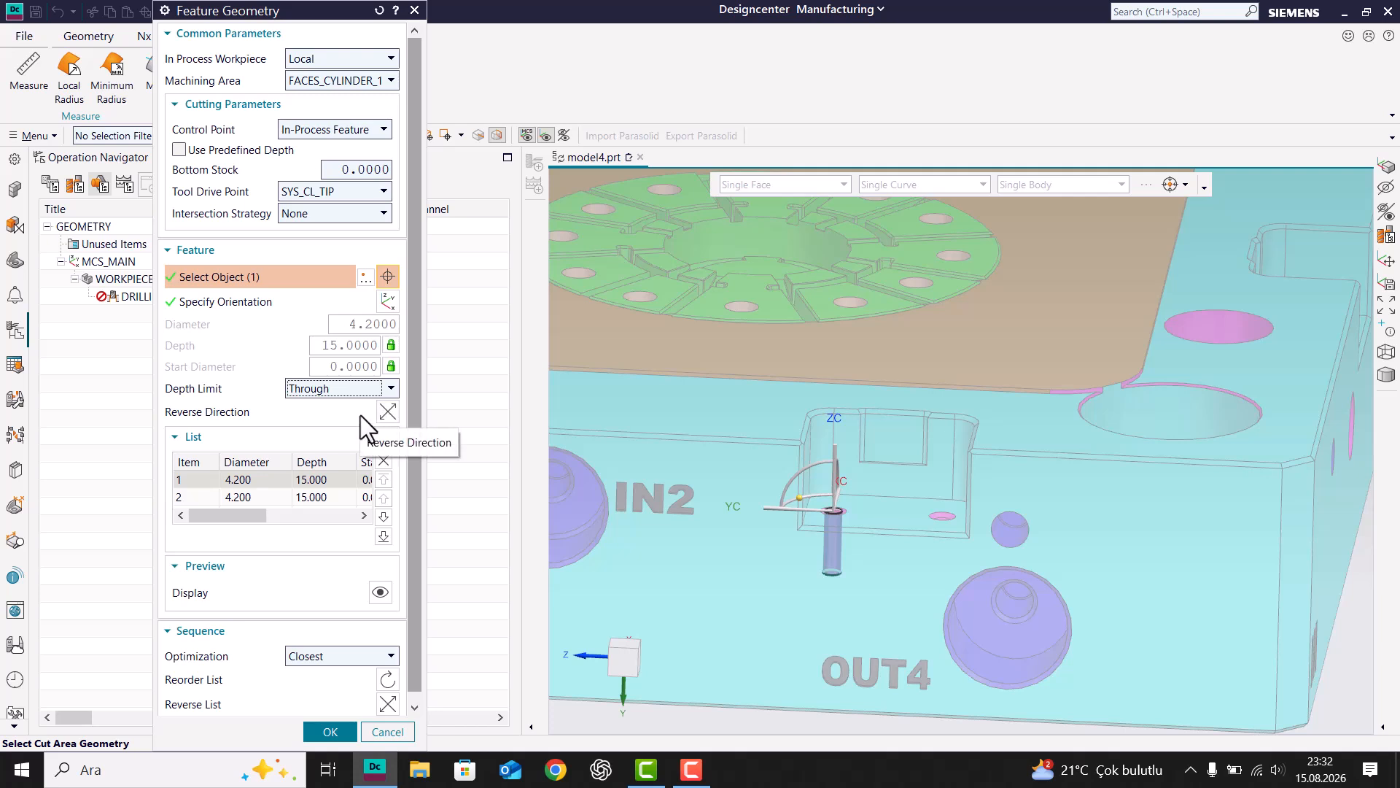
click(394, 411)
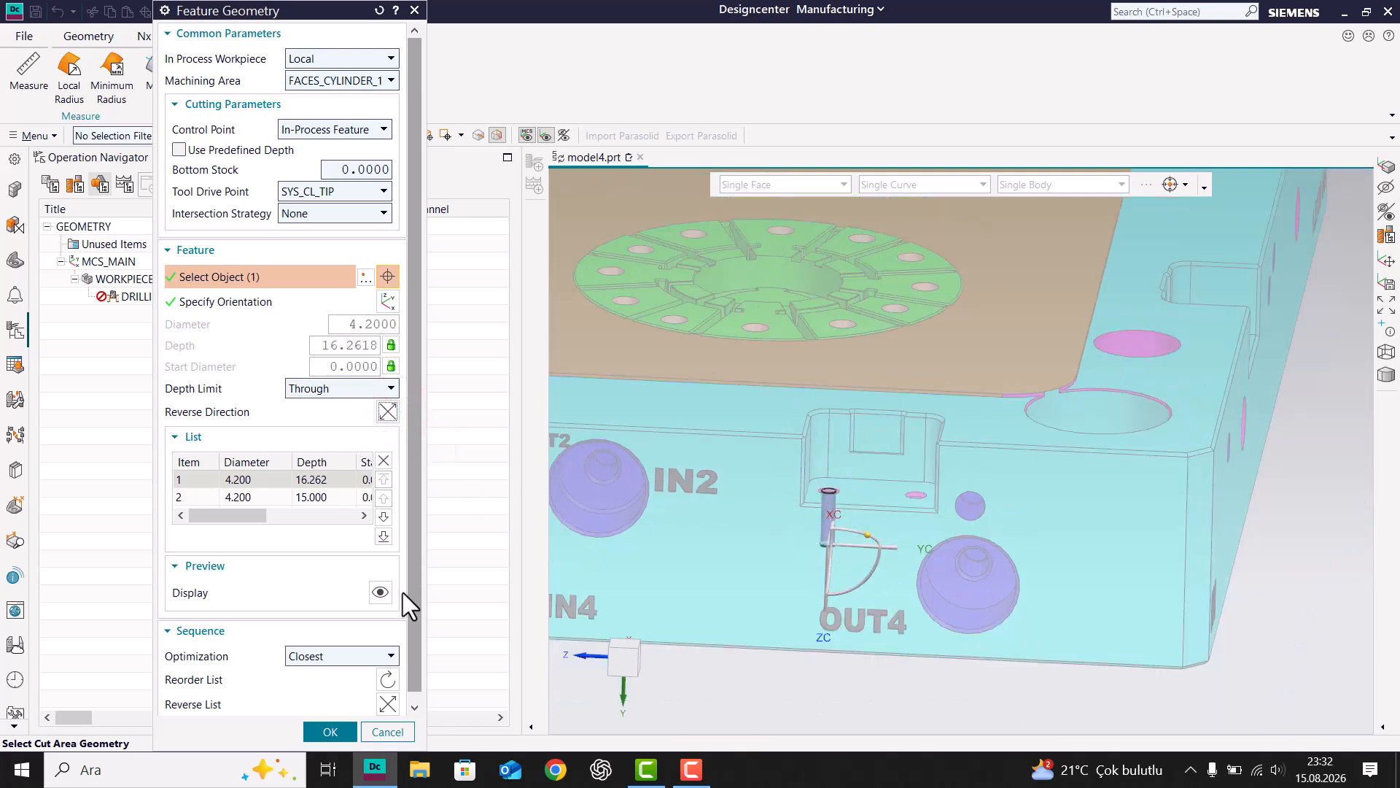
click(330, 730)
- Generate the drilling tool path and inspect it at the two pocket holes
click(383, 498)
scroll(819, 486, down, 3)
scroll(853, 448, up, 8)
scroll(851, 448, down, 5)
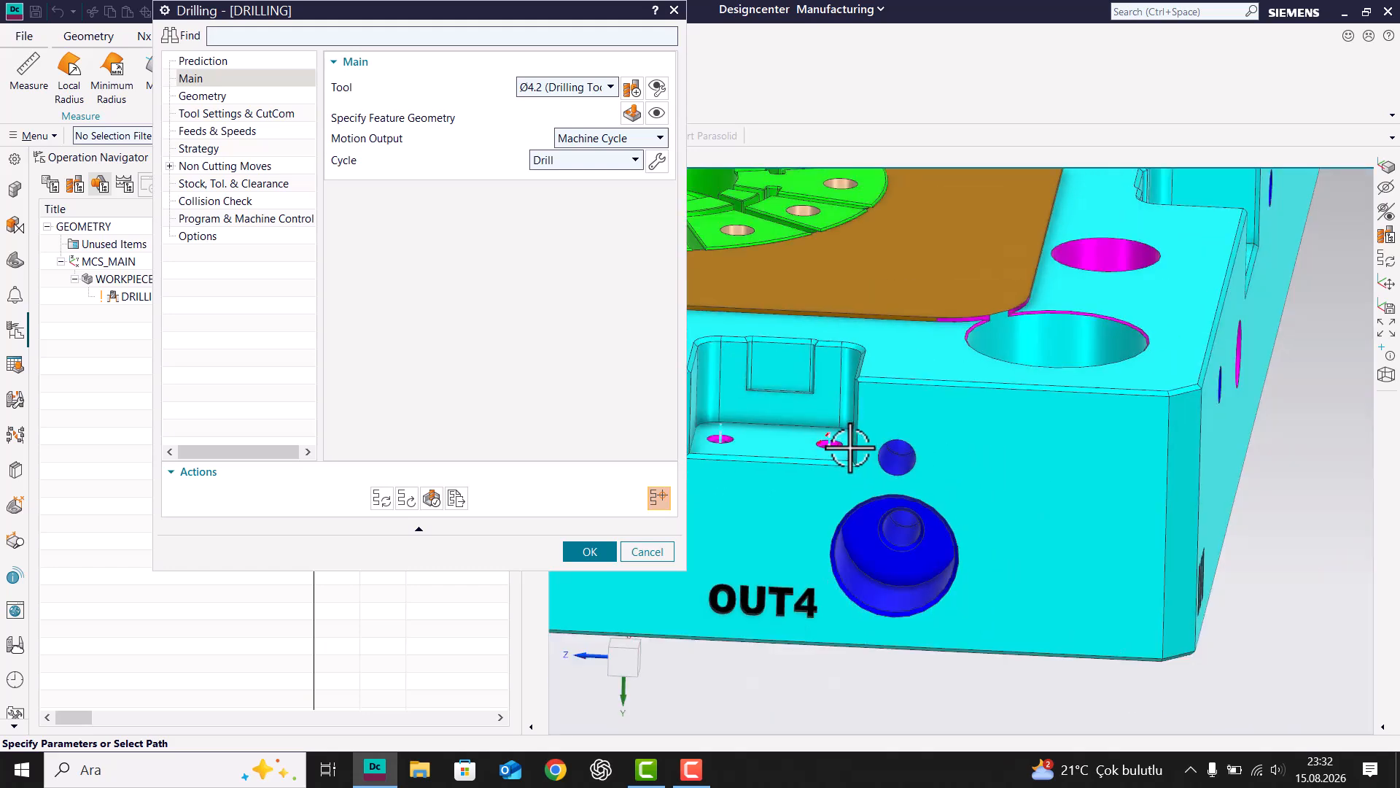
scroll(851, 448, down, 4)
- Switch the model display to wireframe and set the background to Graduated Dark Gray
right_click(1311, 500)
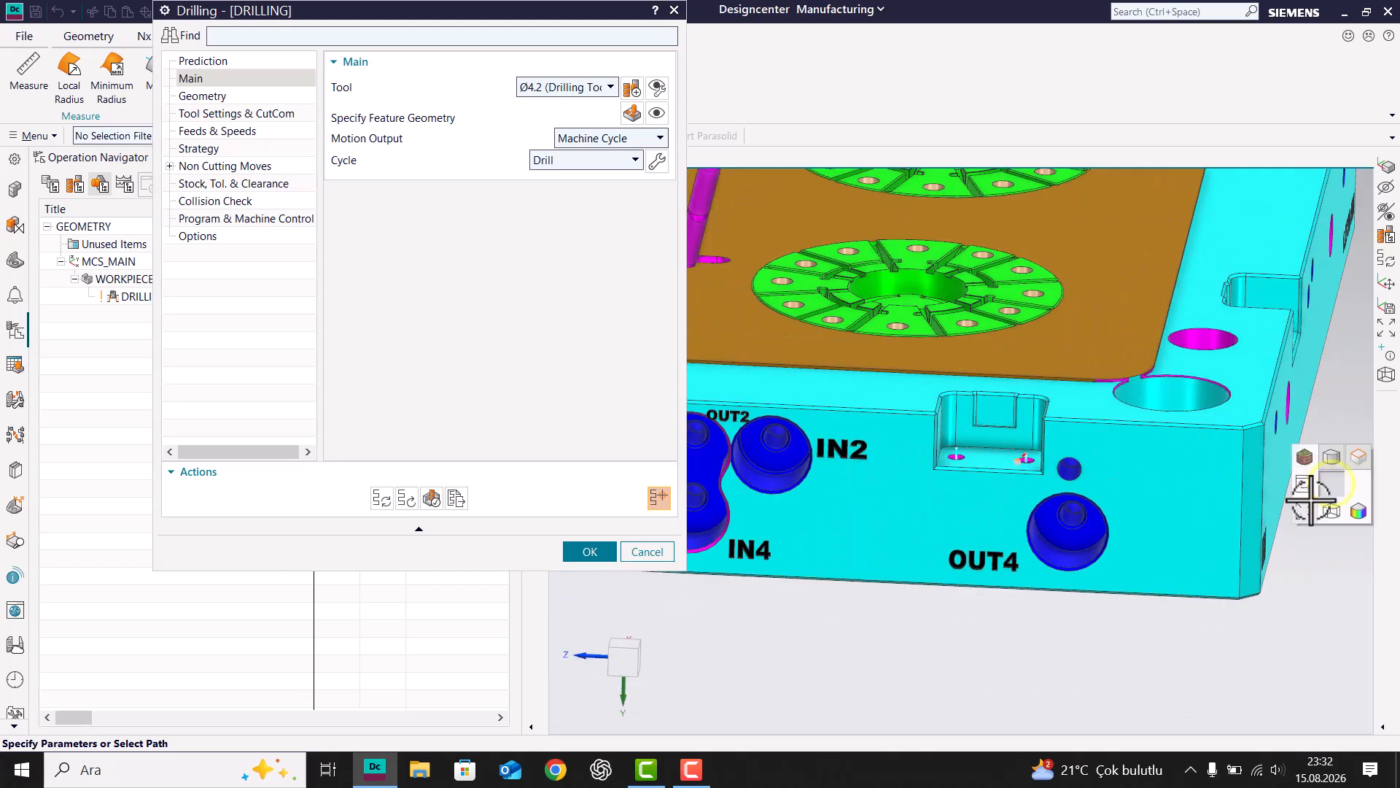
click(1324, 509)
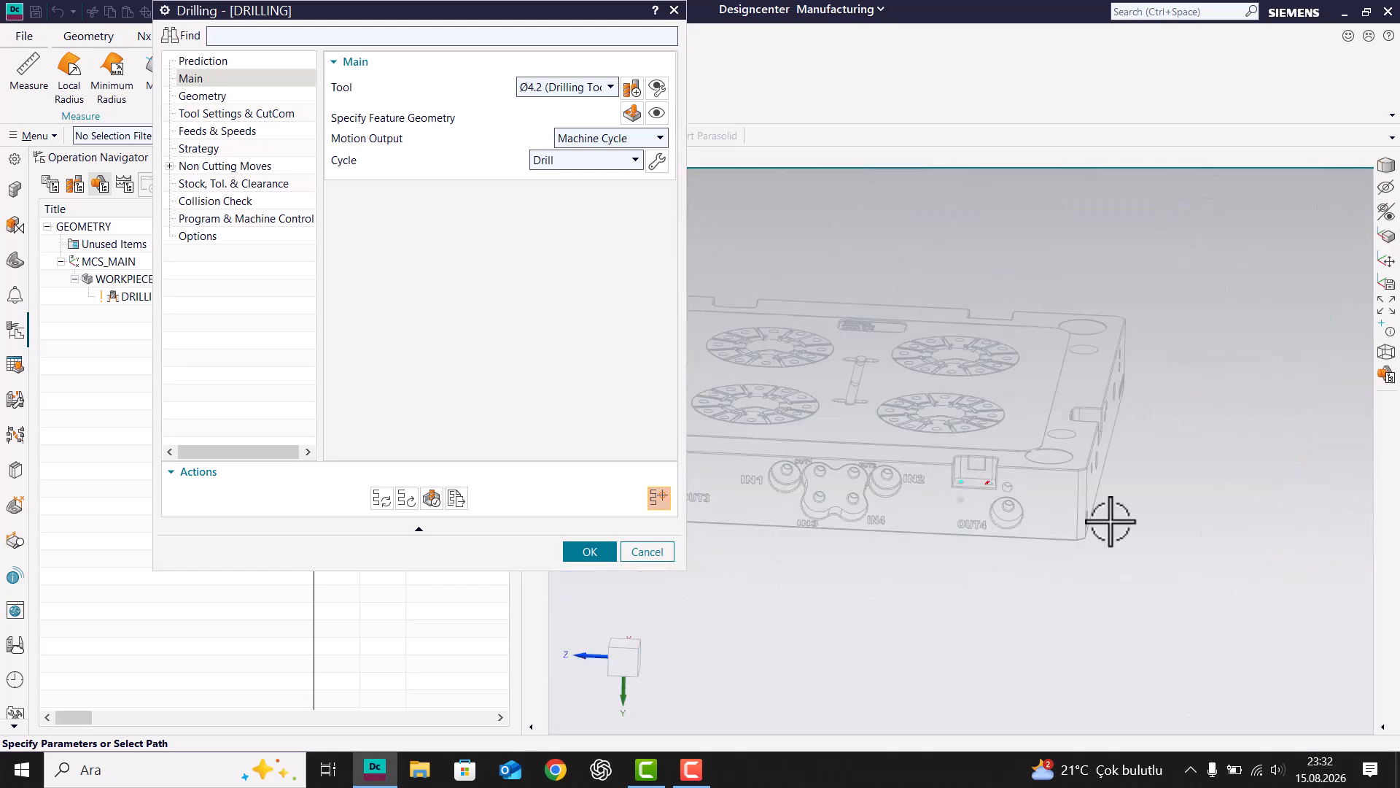
right_click(1250, 332)
mouse_move(1268, 561)
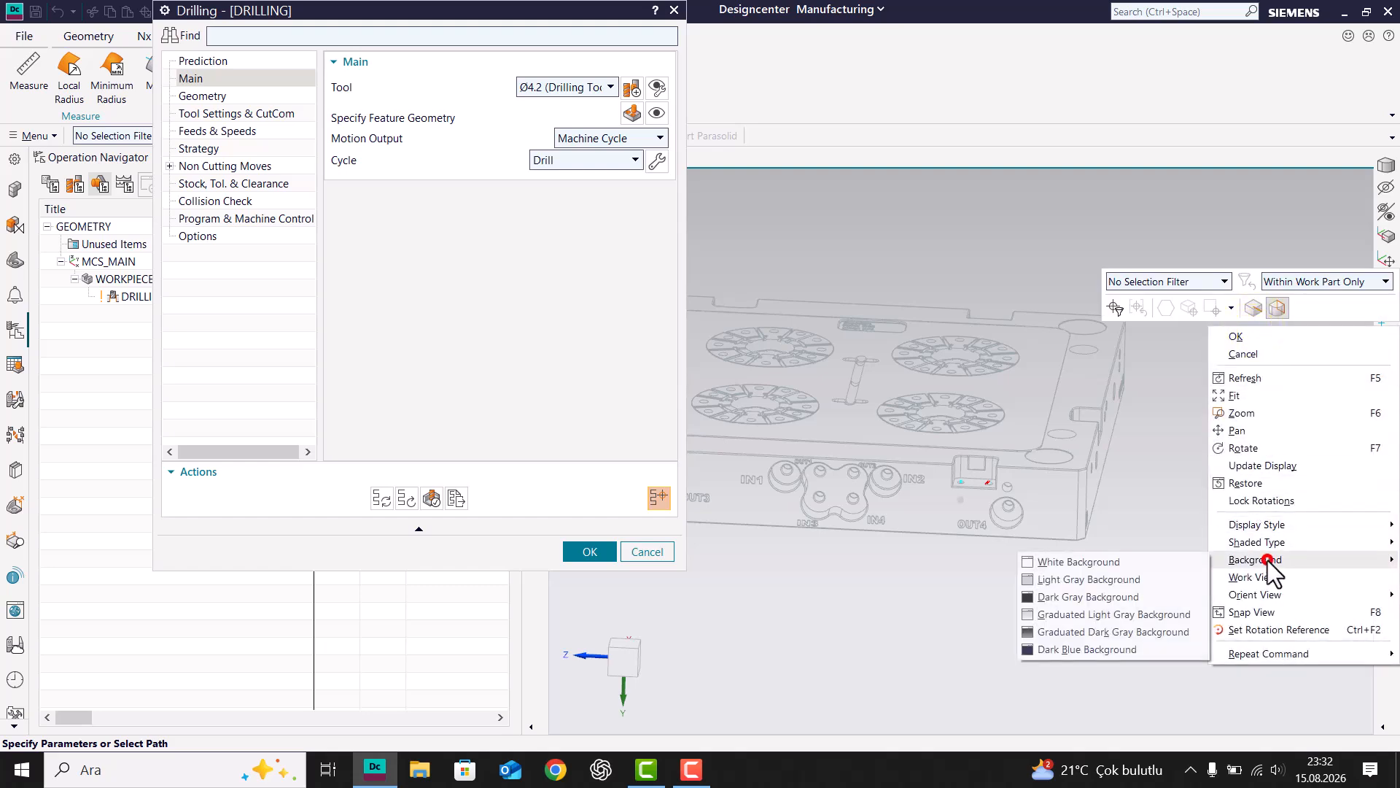
click(1049, 635)
- Move the drilling dialog clear of the model and view the plate's side face with the pocket straight on
scroll(983, 484, up, 12)
middle_drag(1045, 507, 1072, 470)
scroll(1072, 471, down, 4)
scroll(1073, 470, down, 6)
mouse_move(1273, 445)
right_down()
mouse_move(1275, 485)
mouse_move(1273, 441)
mouse_move(1278, 469)
right_up()
scroll(1083, 464, up, 1)
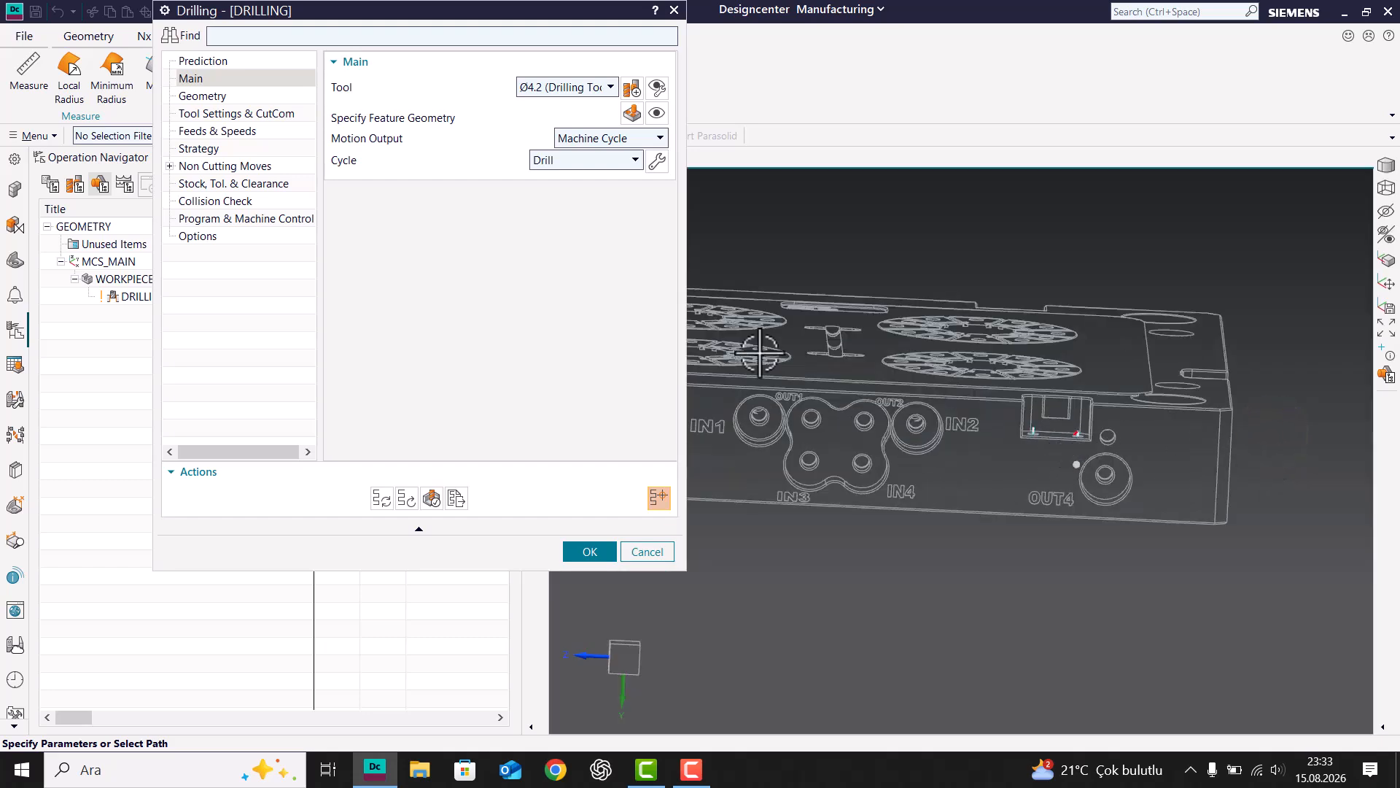
drag(488, 22, 371, 155)
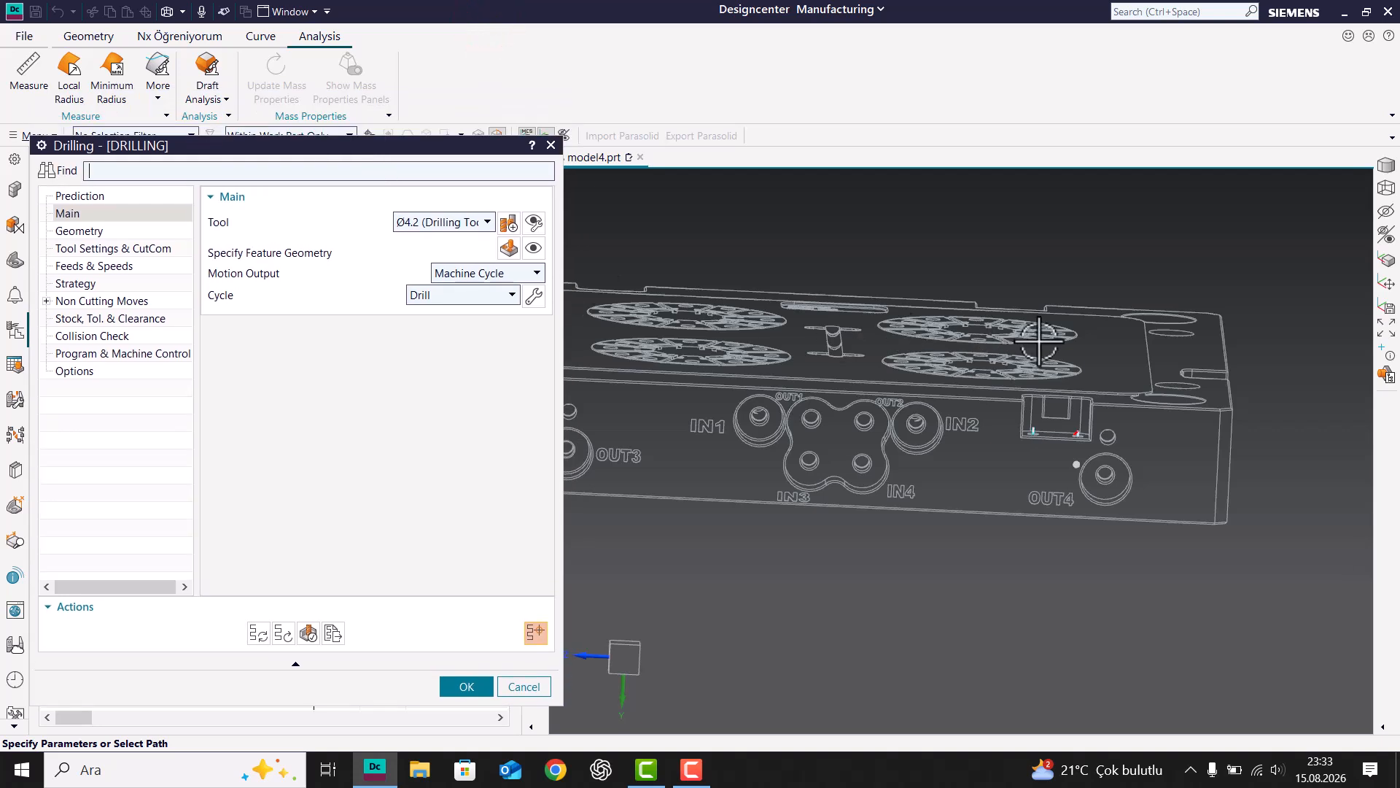
click(624, 656)
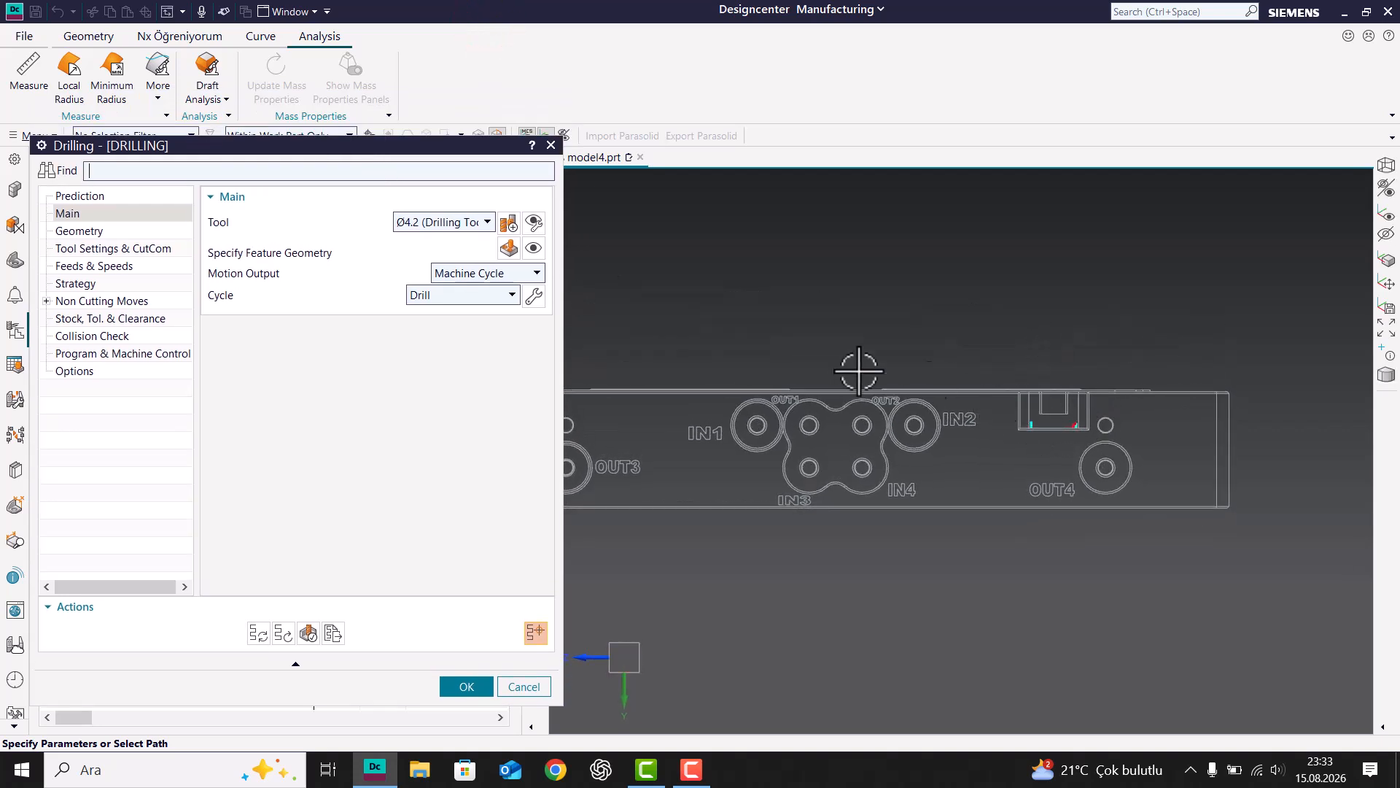
- Make the Display commands available and set hidden edges to Solid to expose the tool path inside the holes
right_click(588, 102)
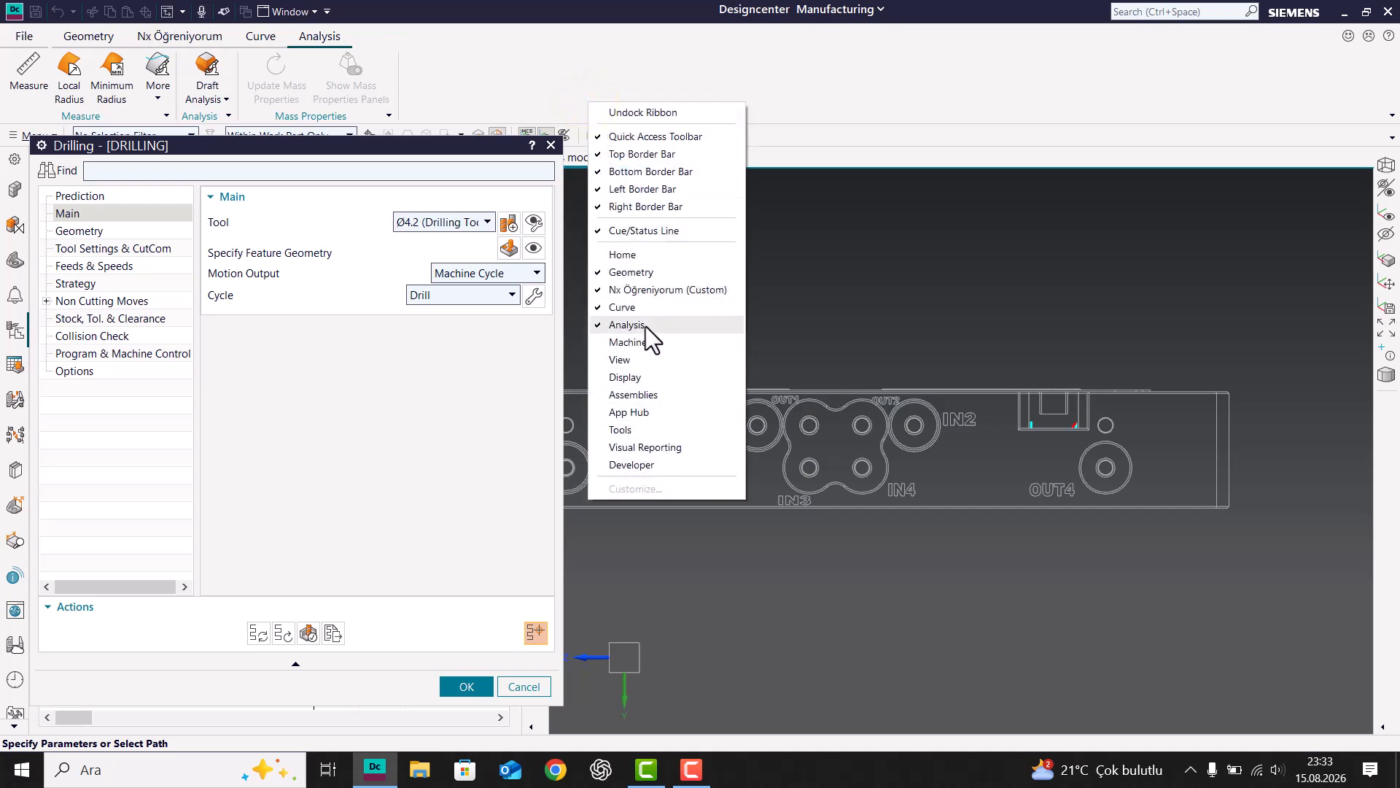
click(647, 376)
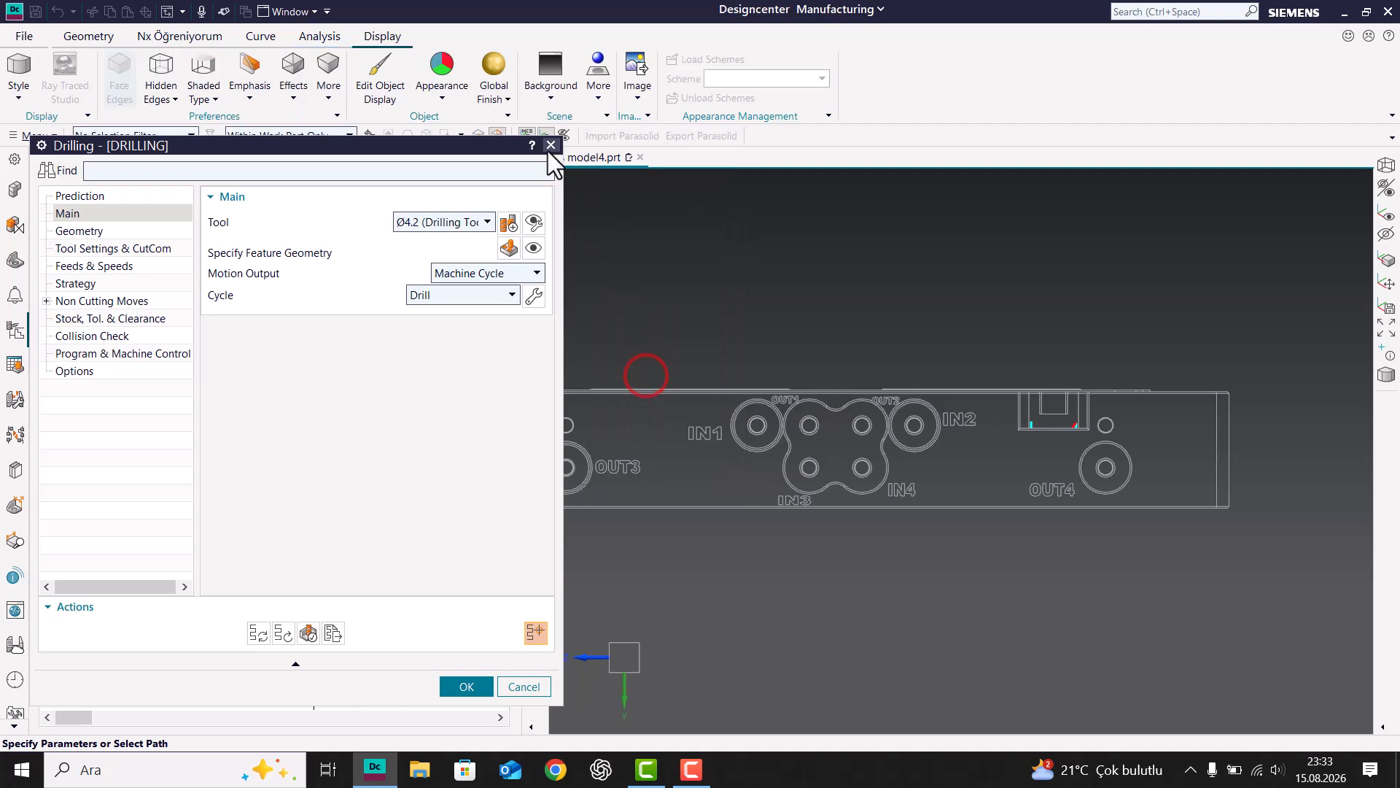
click(204, 72)
click(160, 76)
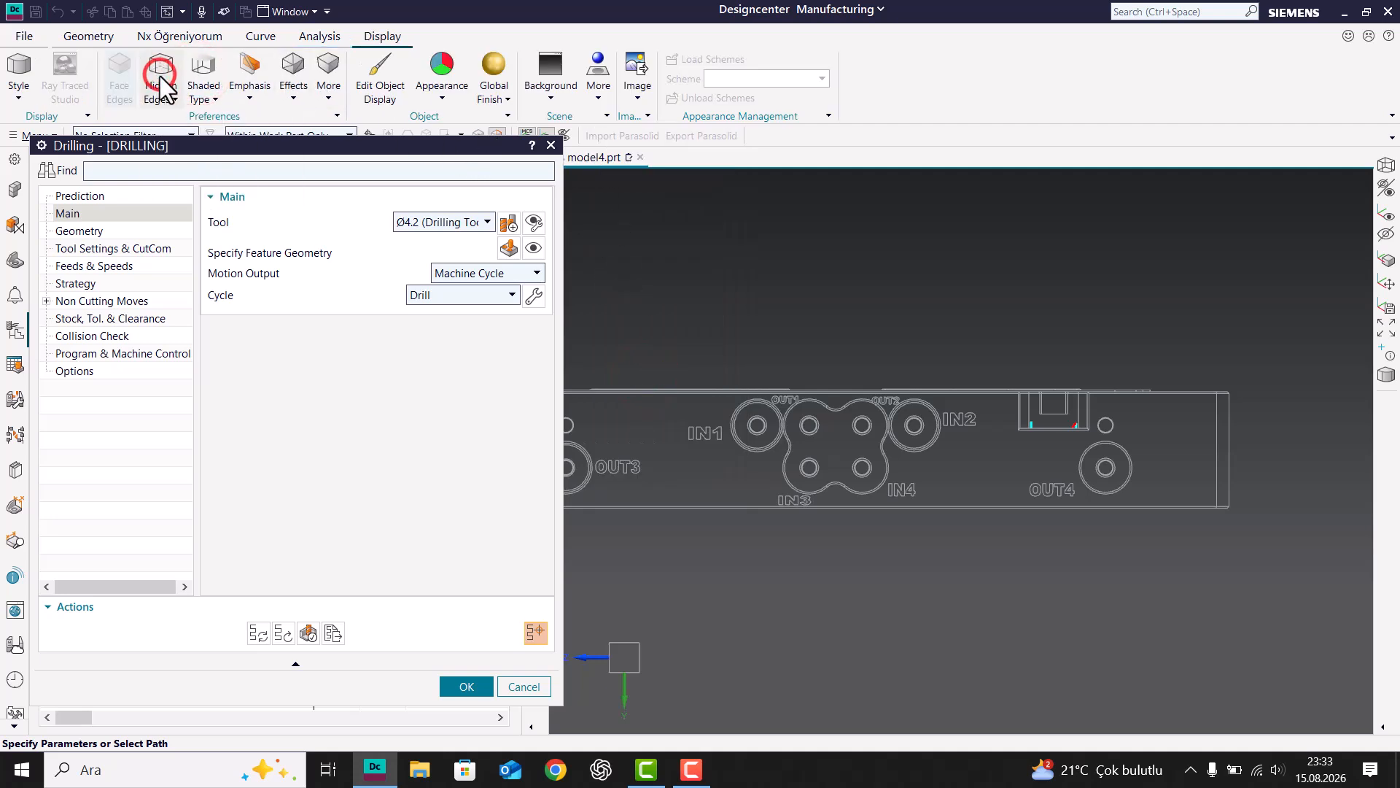
click(177, 94)
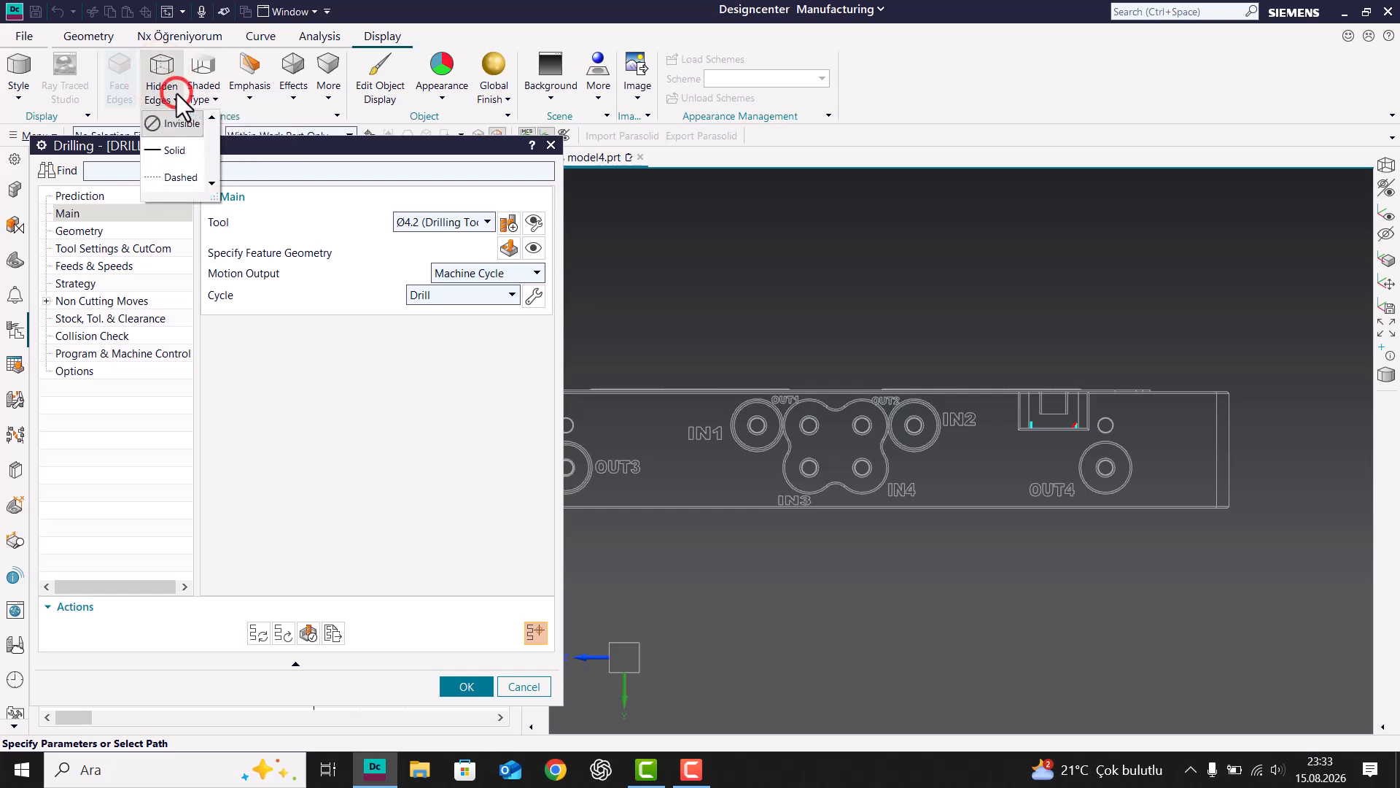
click(178, 151)
scroll(1019, 441, down, 5)
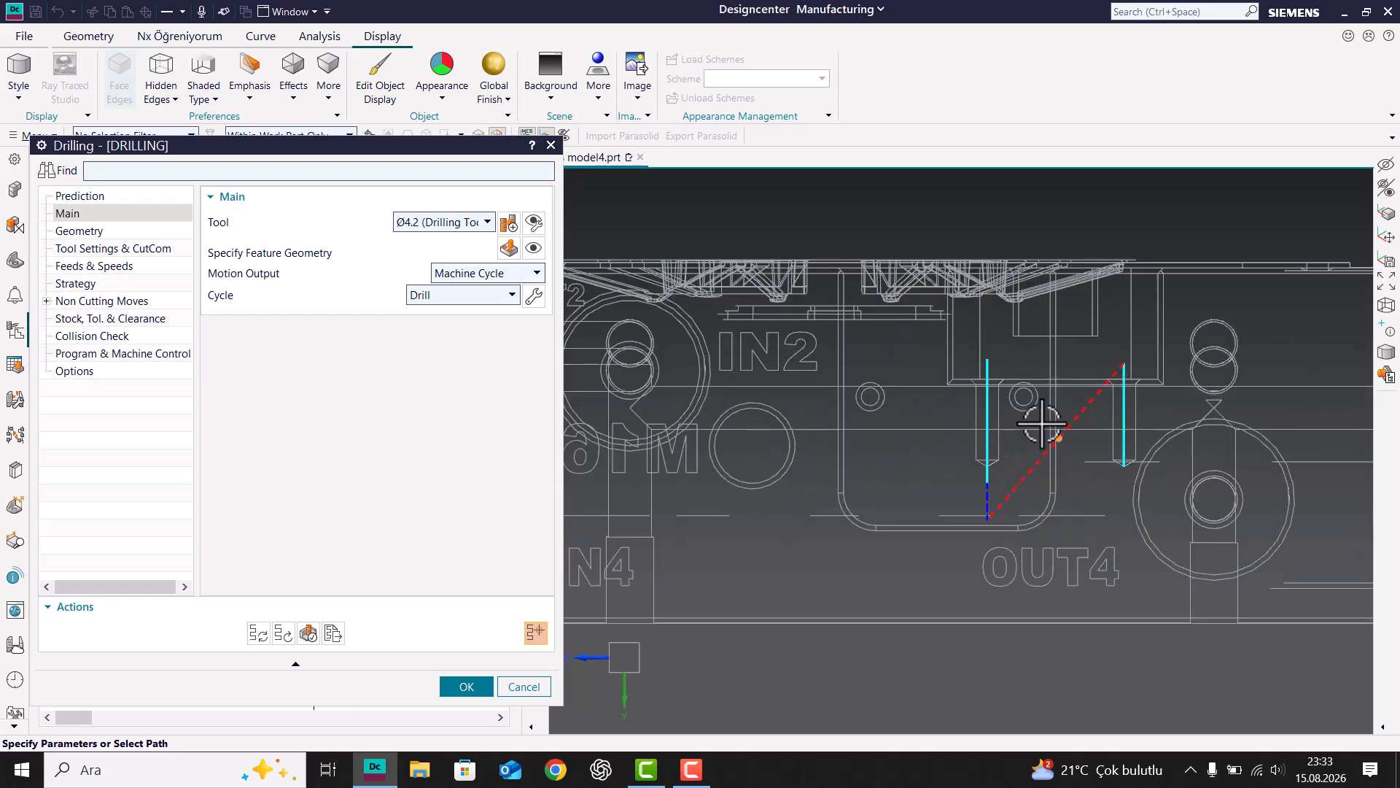
- Reopen the feature geometry, compare the two holes, and reverse the first hole's direction back and forth to check its drilling depth
click(505, 236)
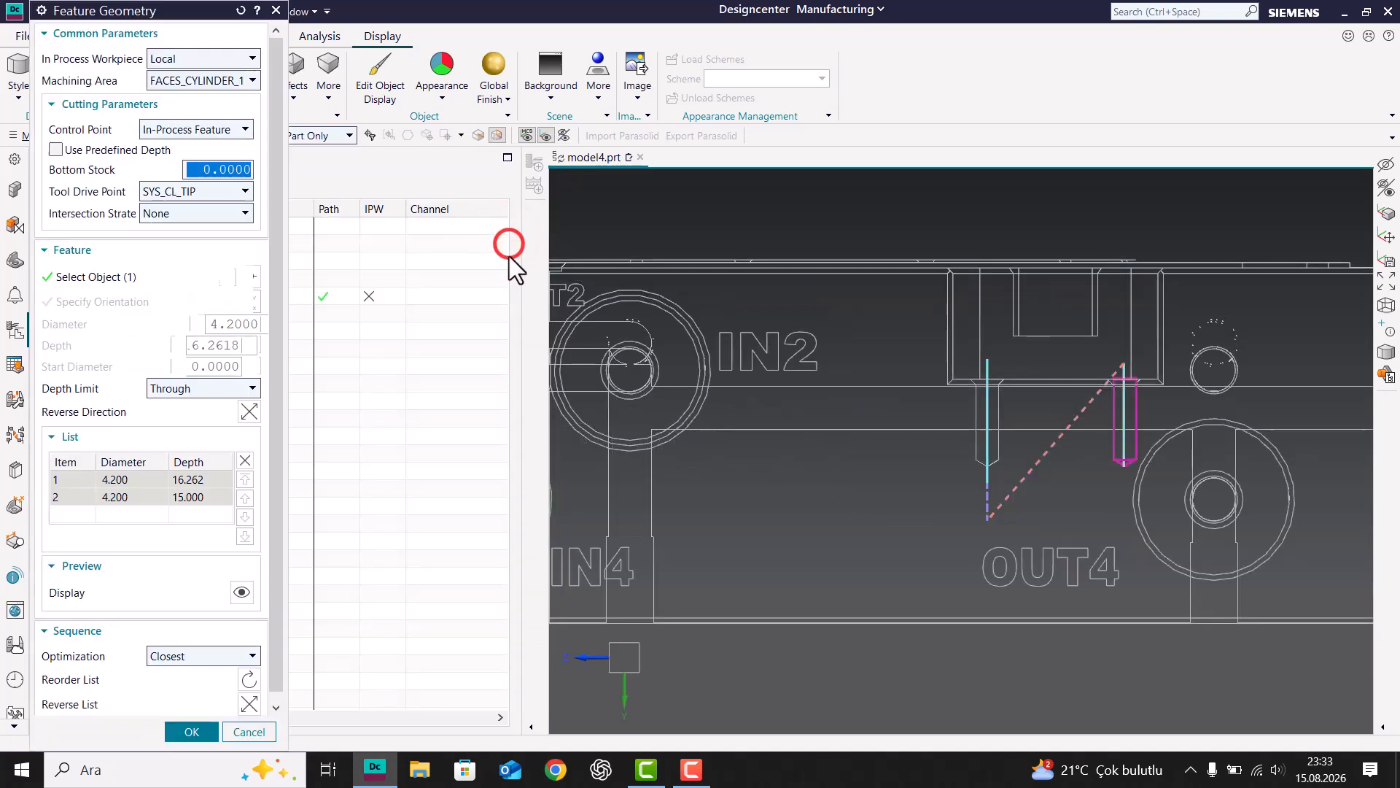
click(159, 479)
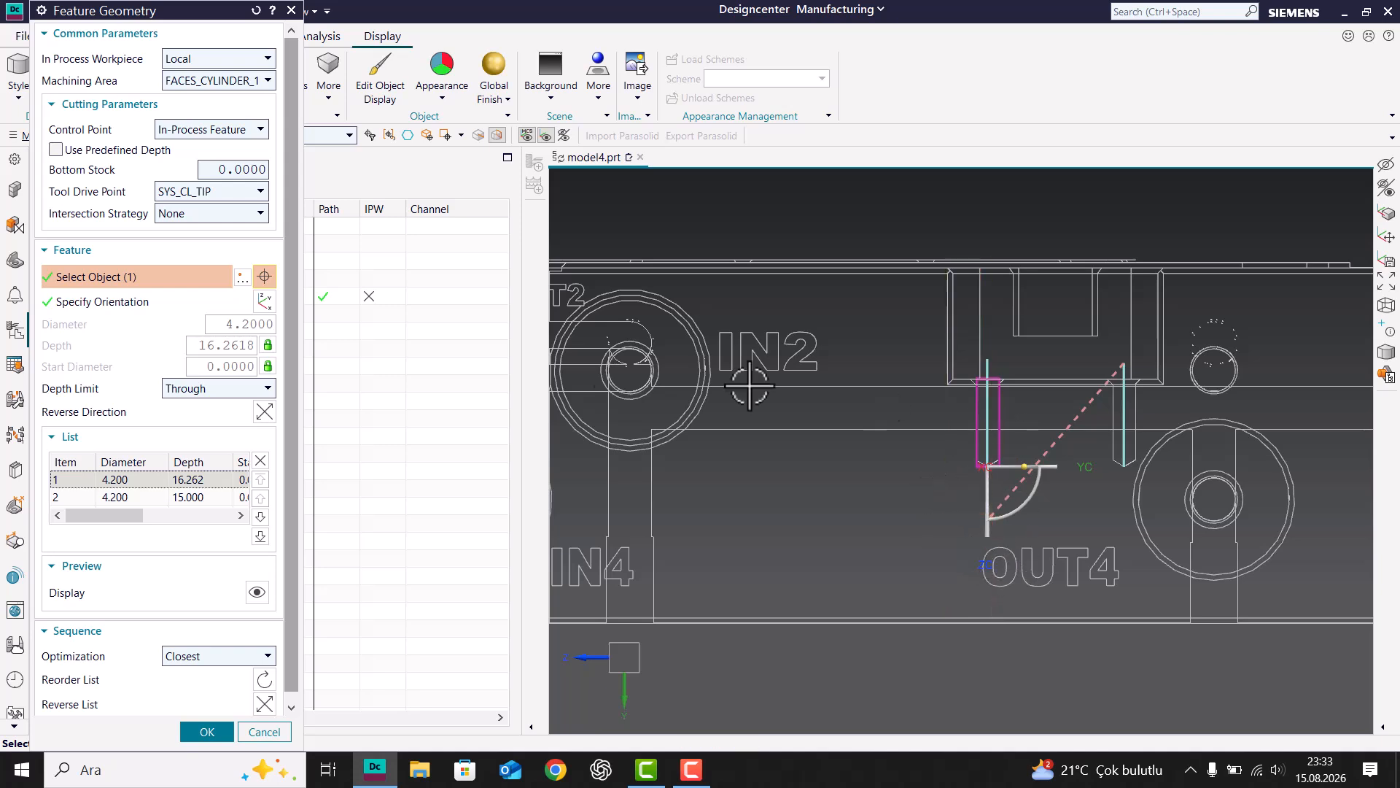
click(204, 499)
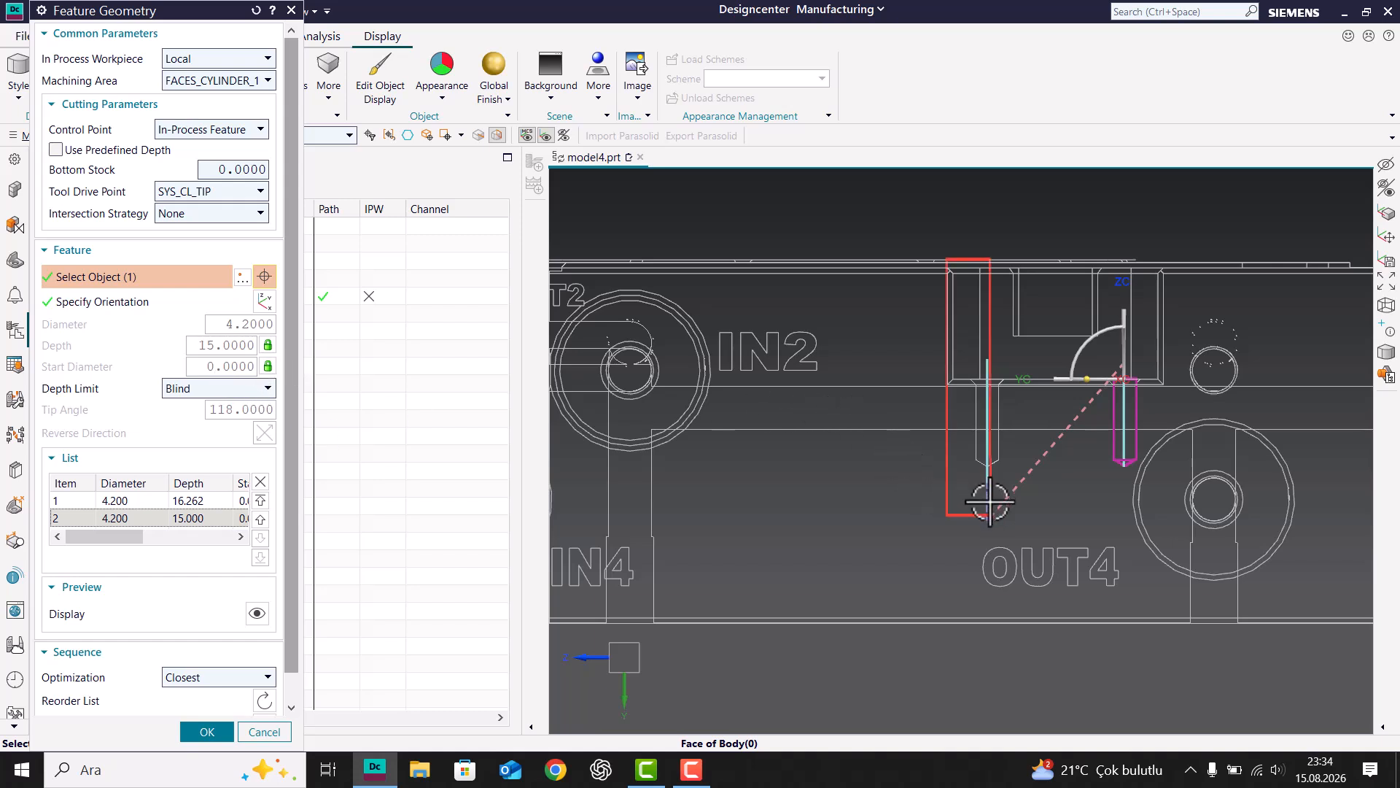
click(194, 502)
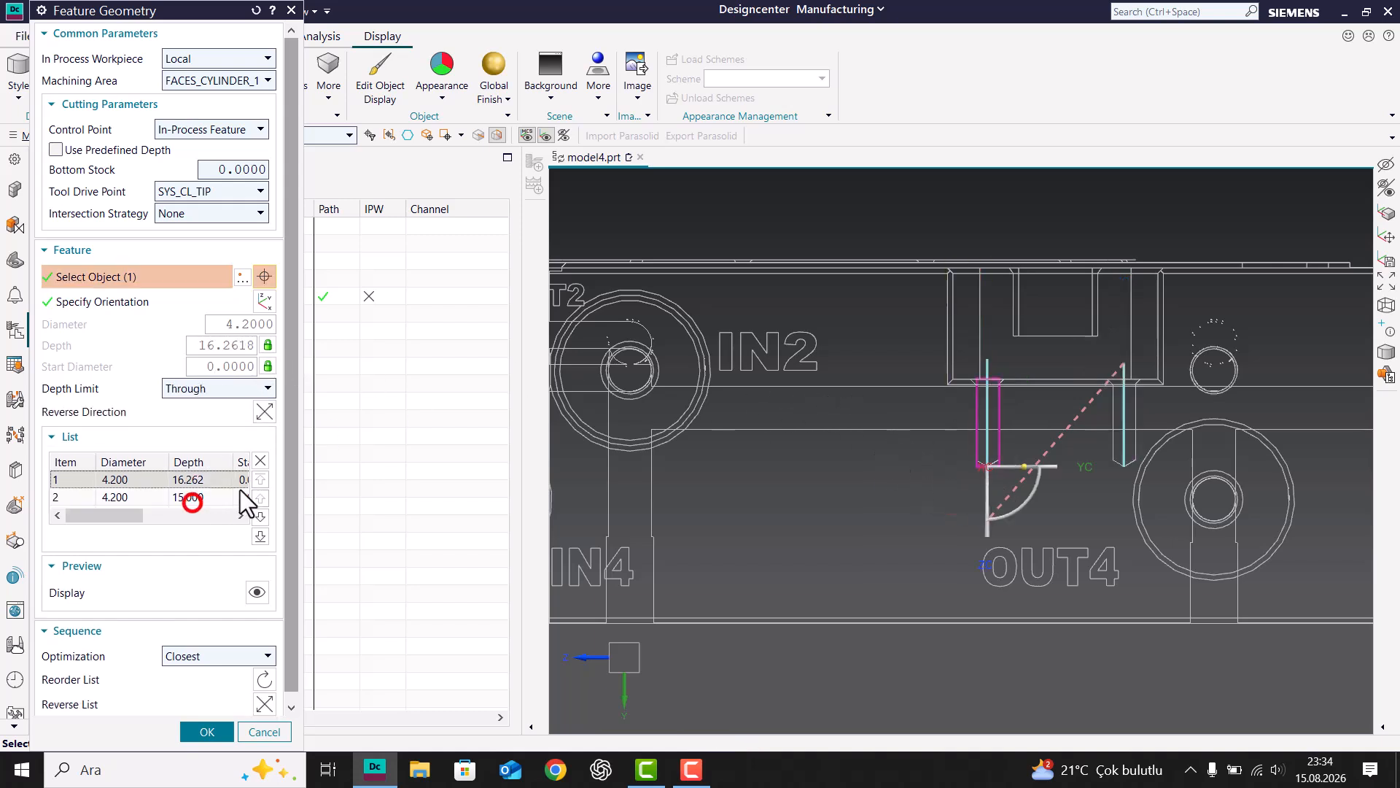
click(264, 413)
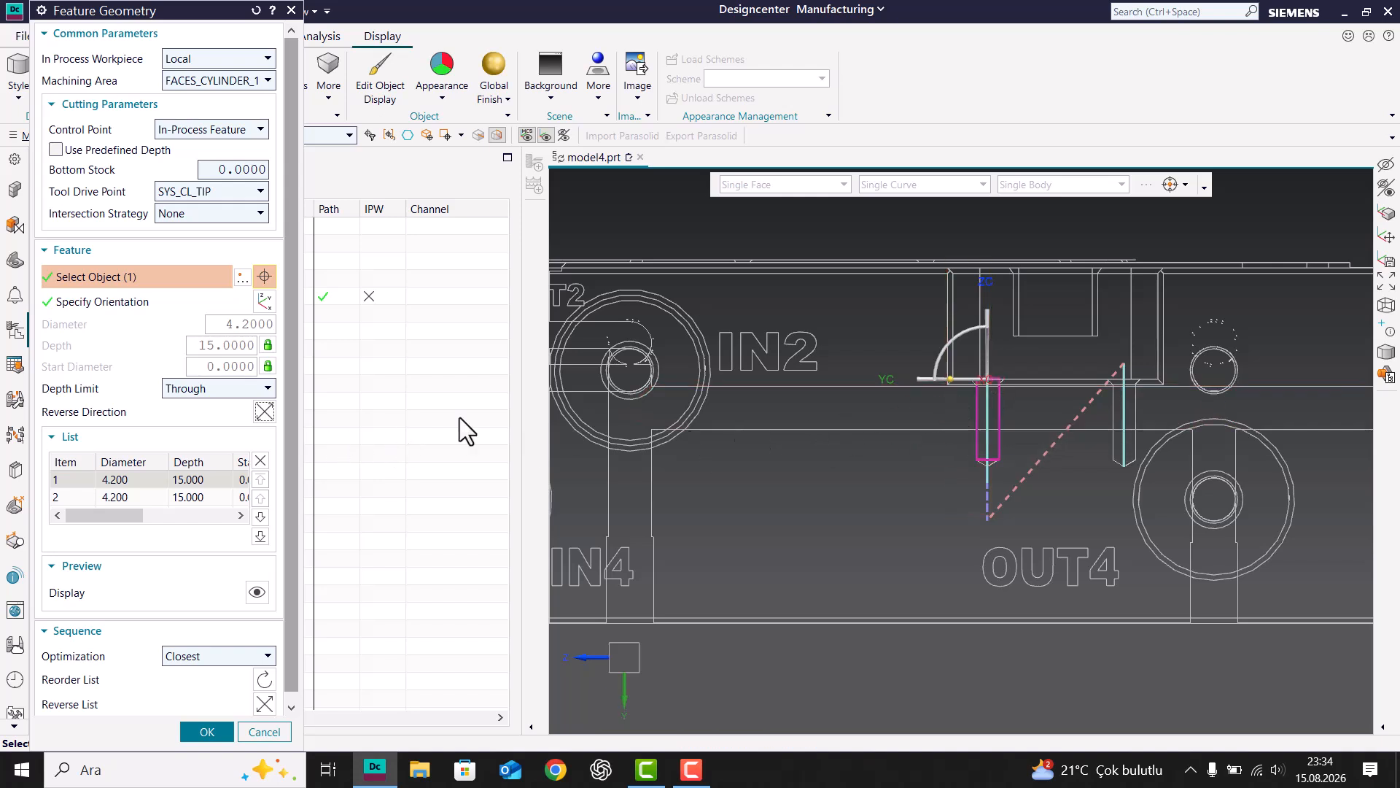
click(264, 413)
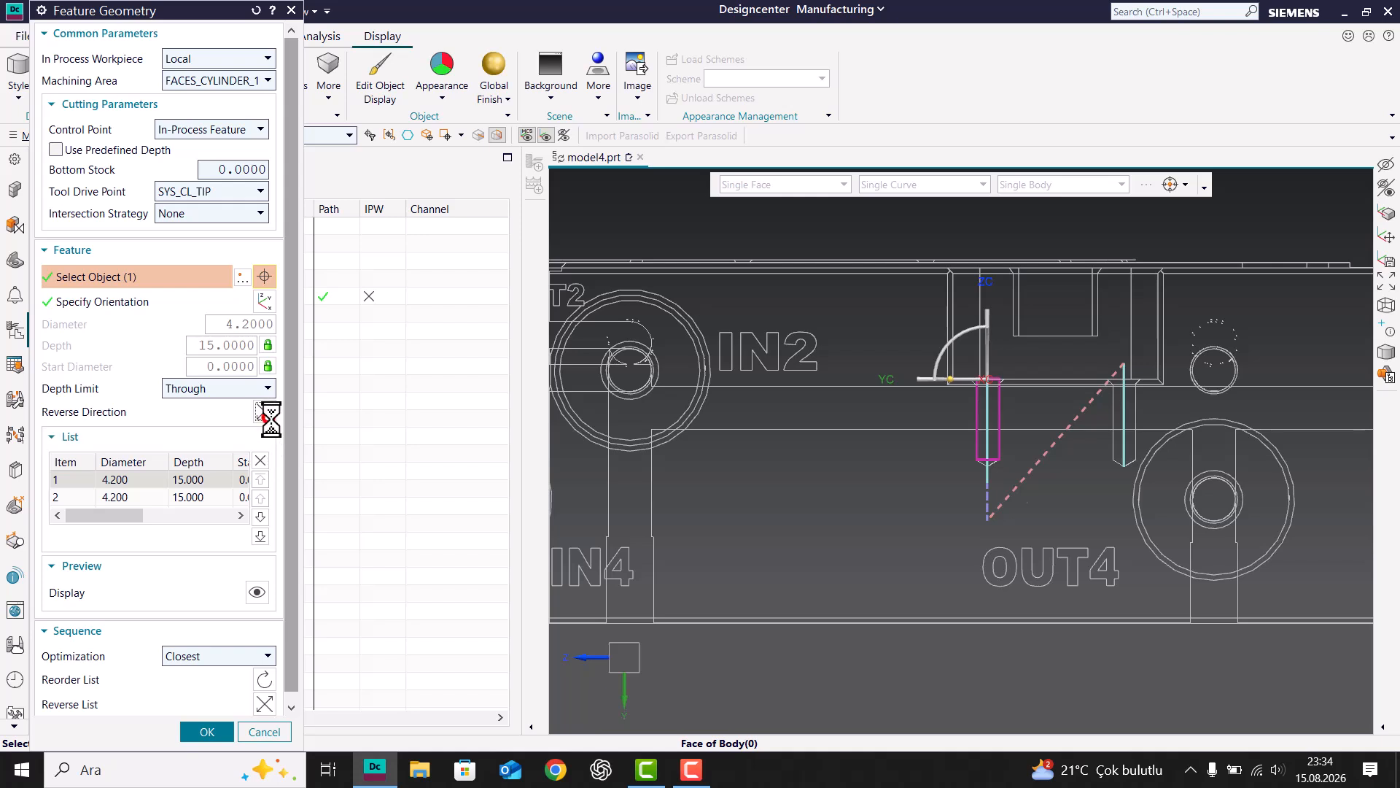
- Set the feature geometry's In Process Workpiece to None and regenerate the drilling tool path
click(229, 64)
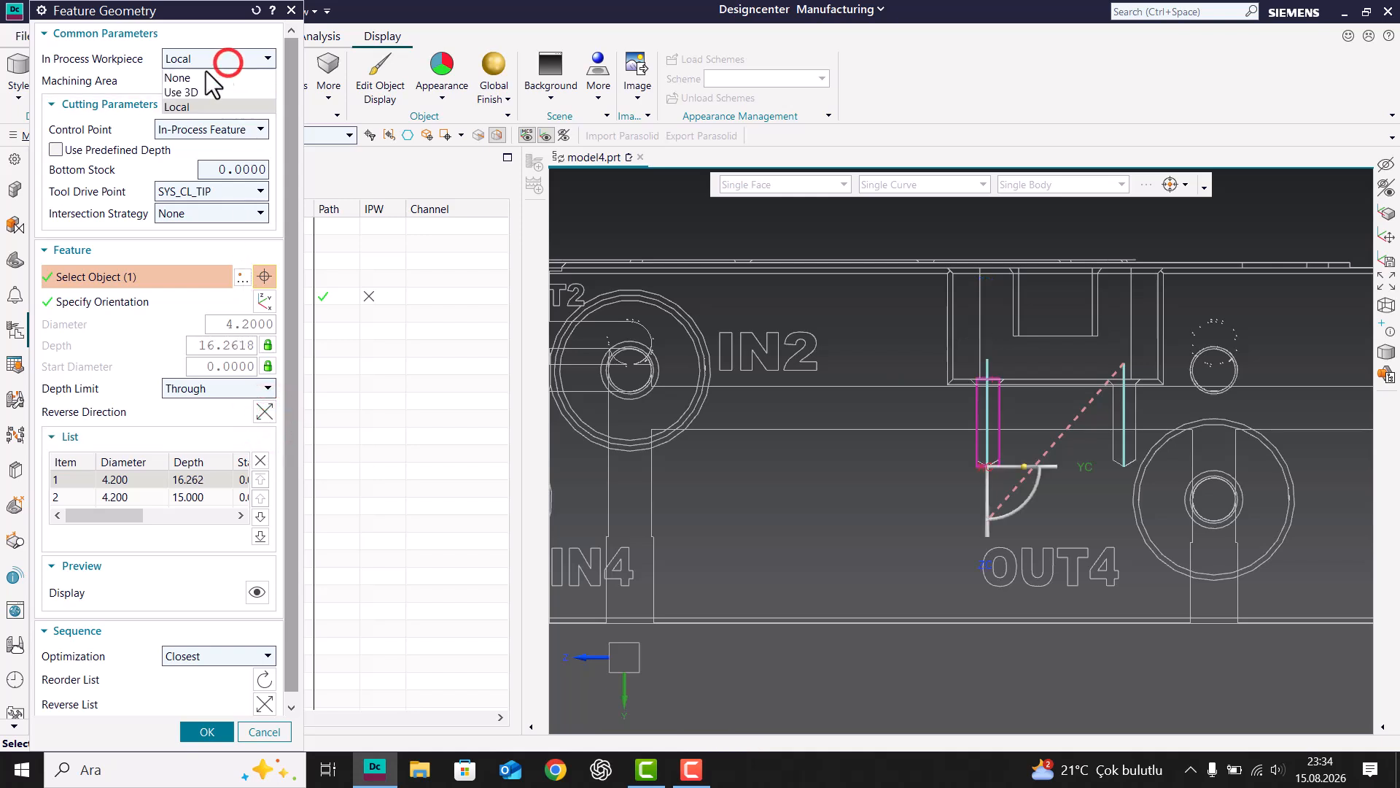
click(218, 57)
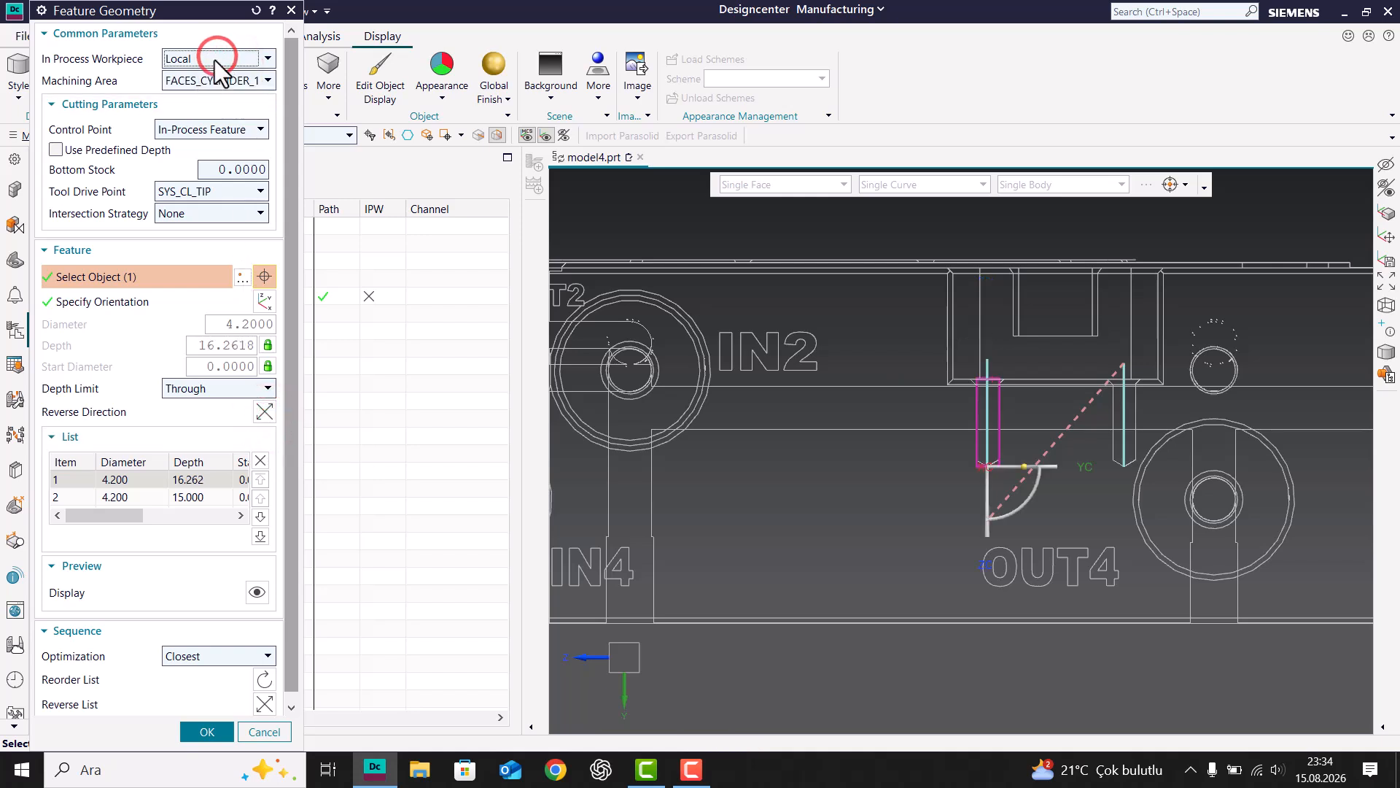
click(204, 78)
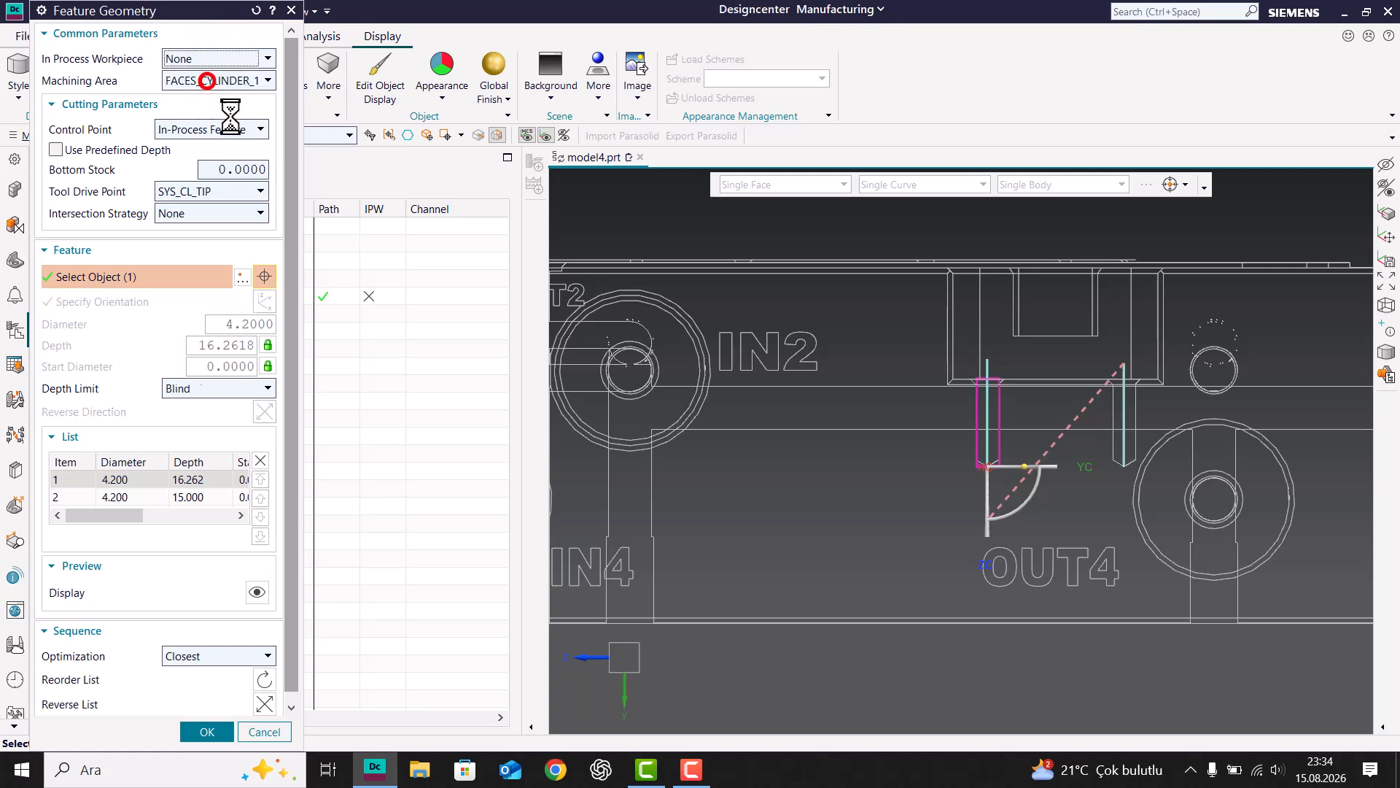
middle_click(231, 485)
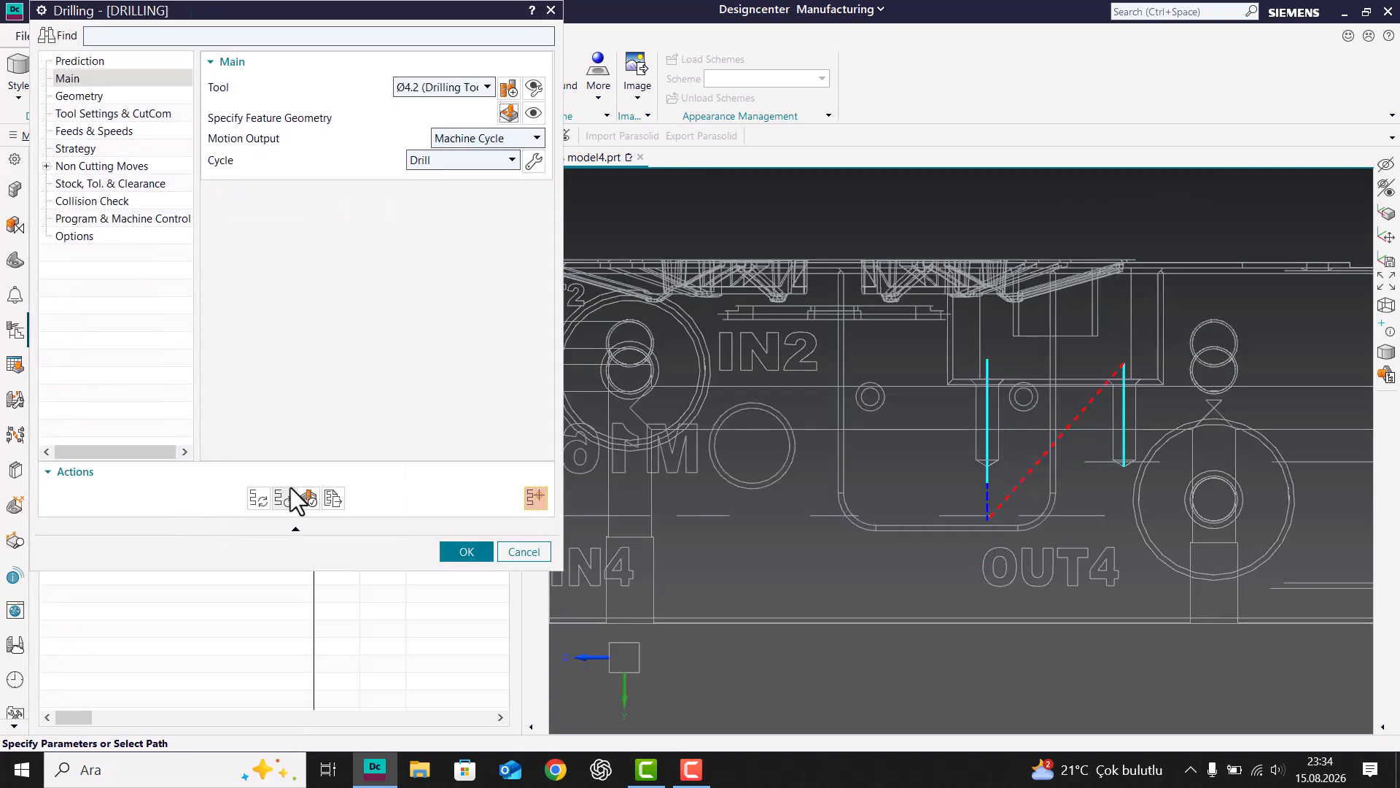
click(260, 497)
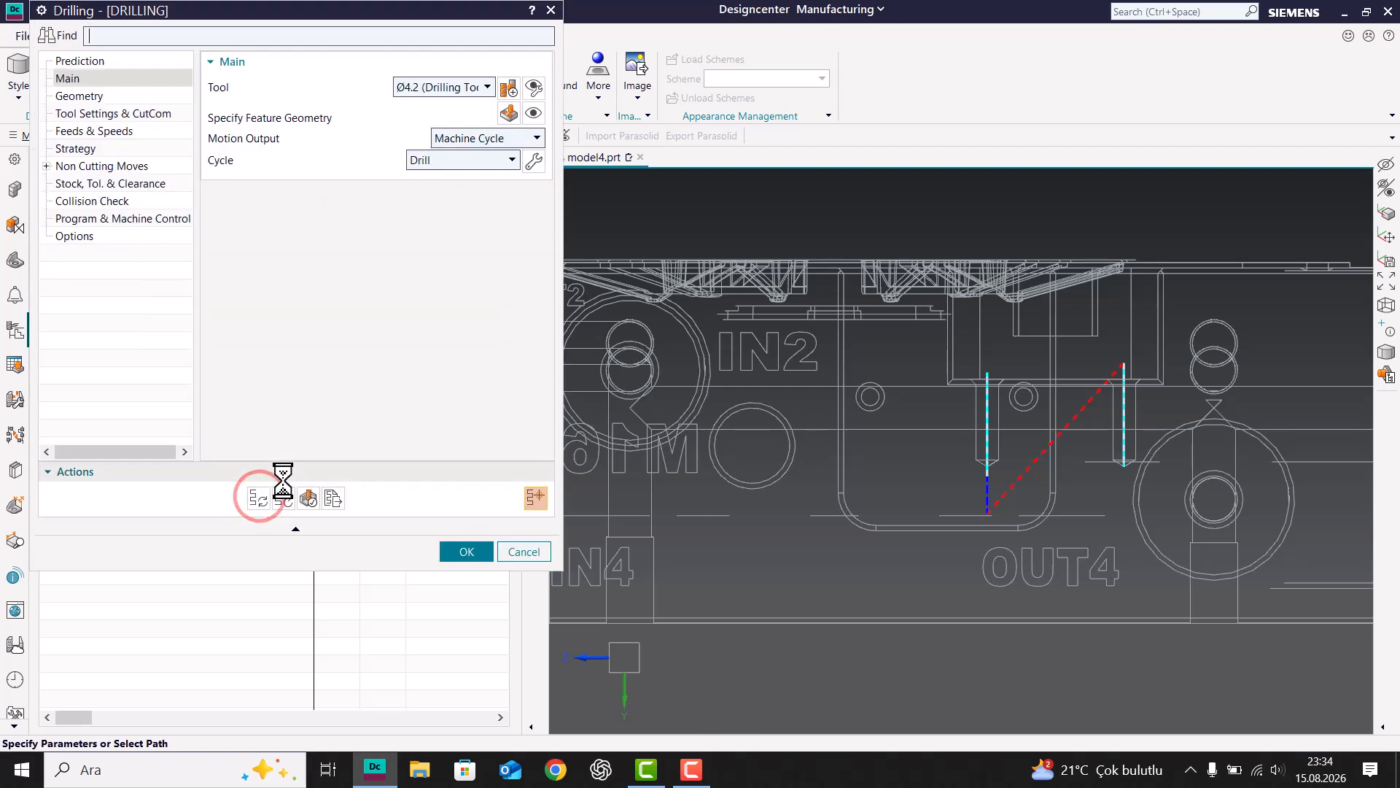
- Reopen the feature geometry to review the In Process Workpiece options, and close the drilling operation with None kept
click(508, 113)
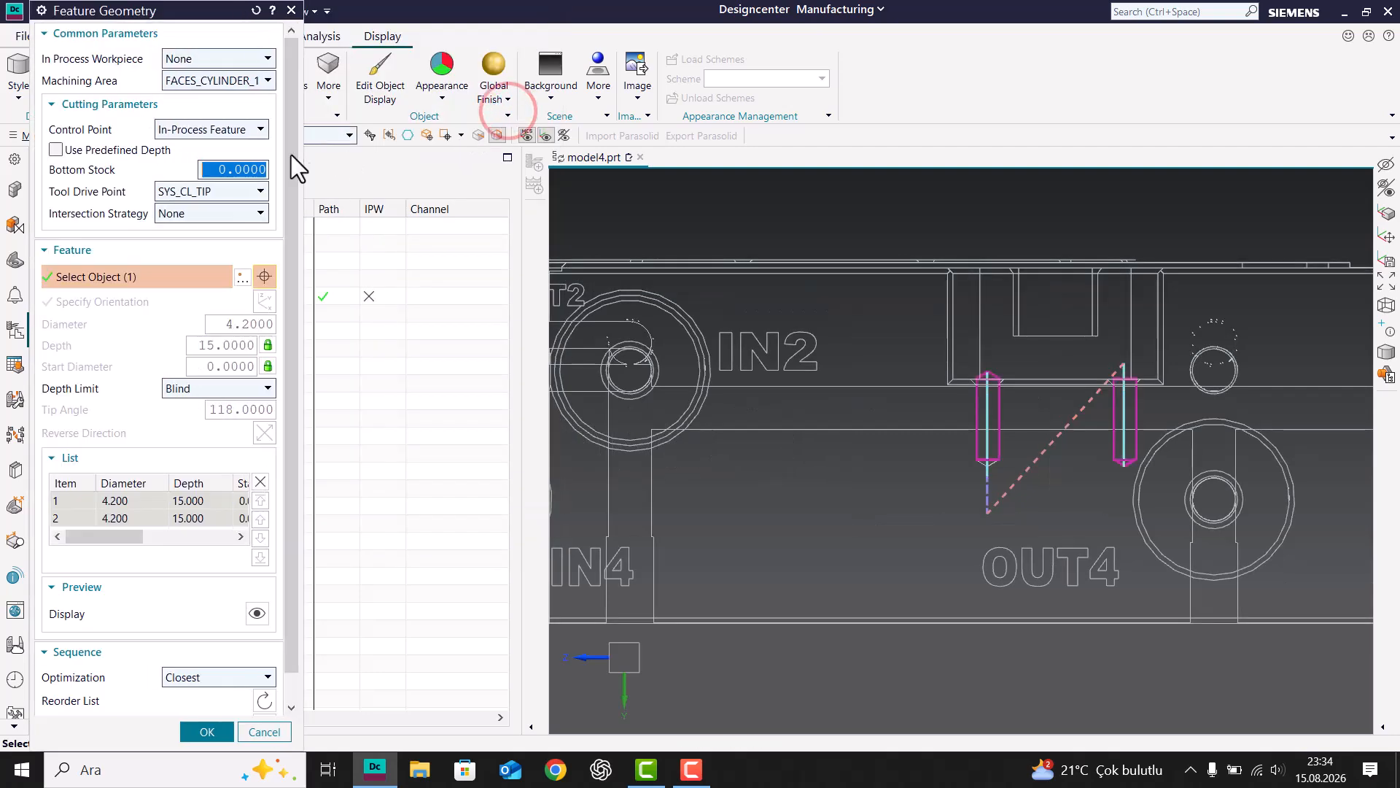
click(224, 61)
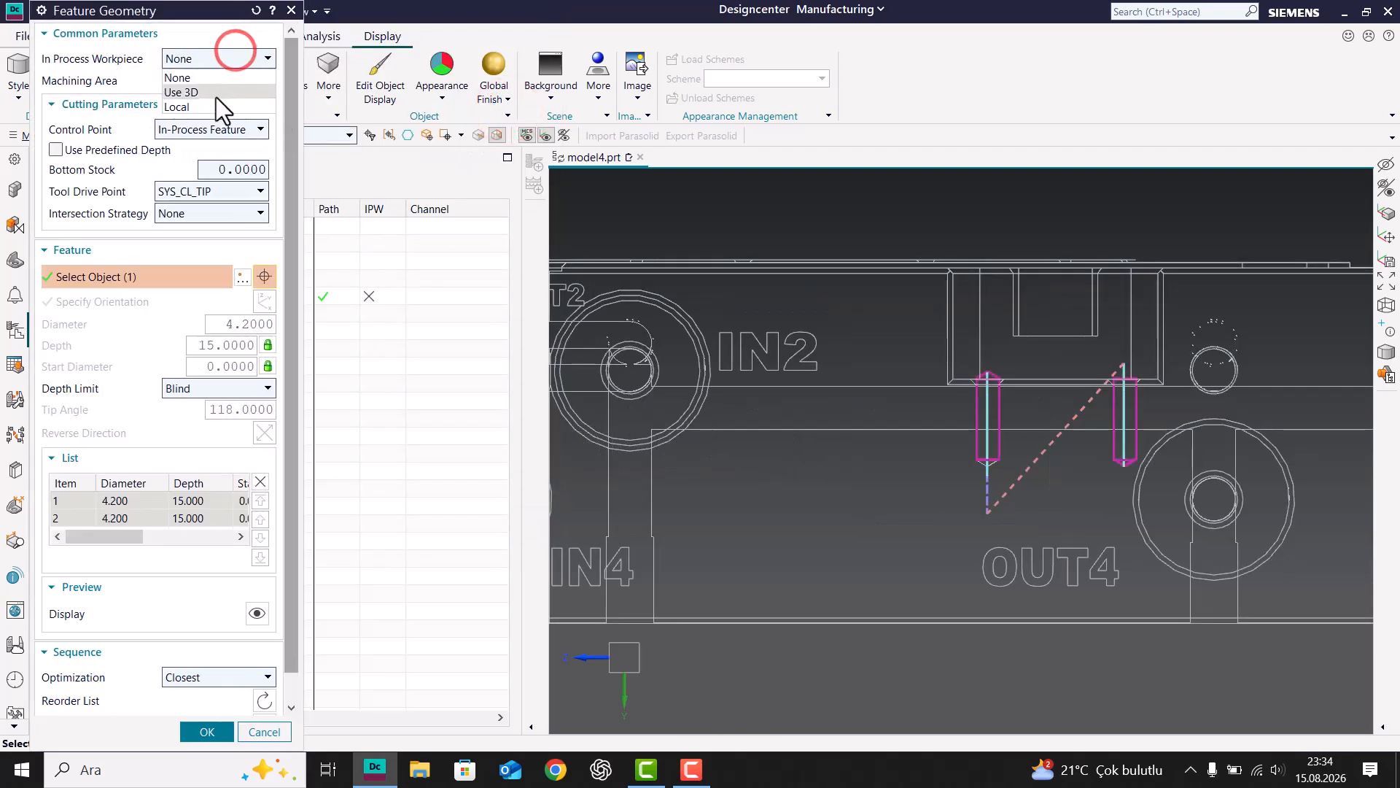
click(214, 62)
click(213, 60)
click(218, 57)
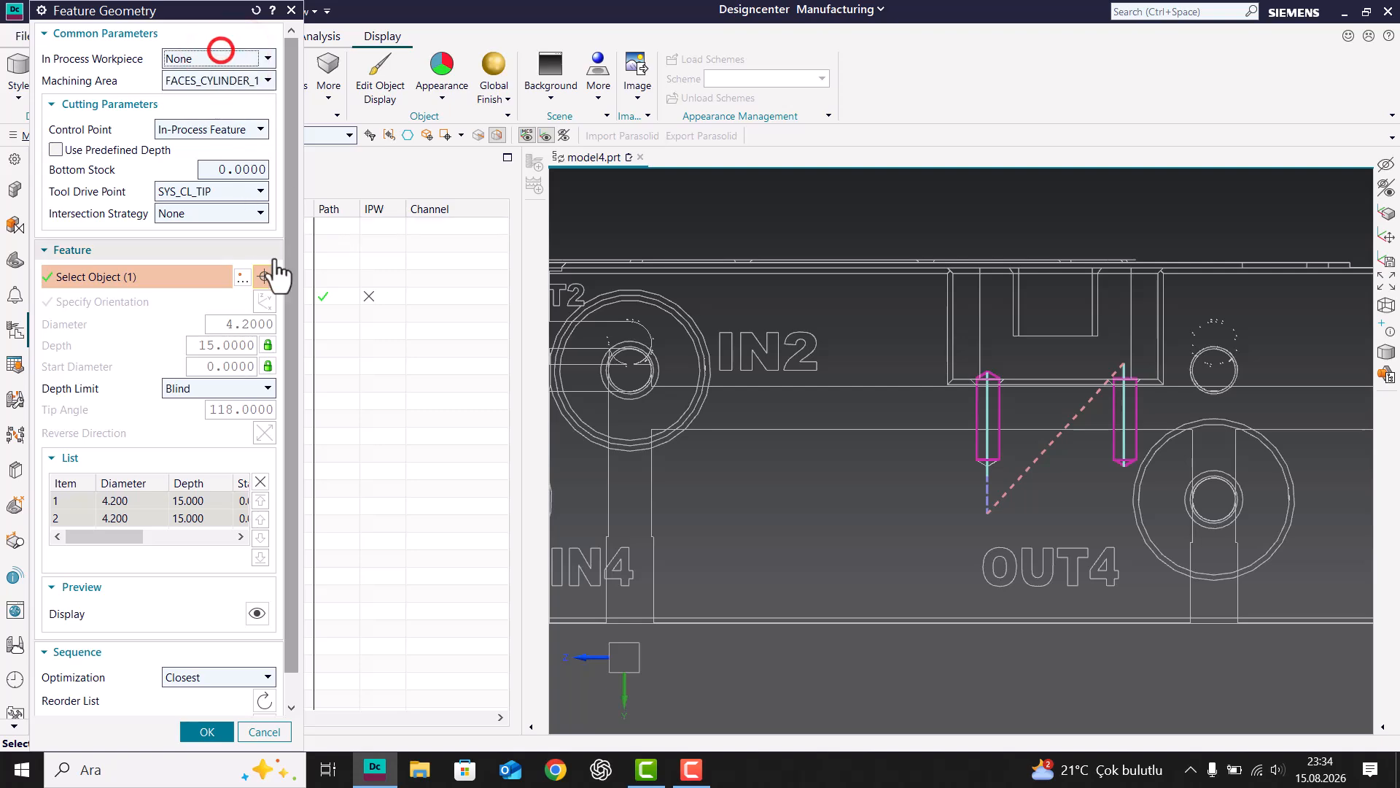
middle_click(277, 277)
middle_click(315, 346)
- Create a Block bounding body with 0 mm offset around the pocket above the OUT4 label
scroll(972, 400, down, 5)
right_drag(1072, 299, 1029, 325)
middle_drag(1028, 325, 1000, 413)
scroll(850, 537, up, 4)
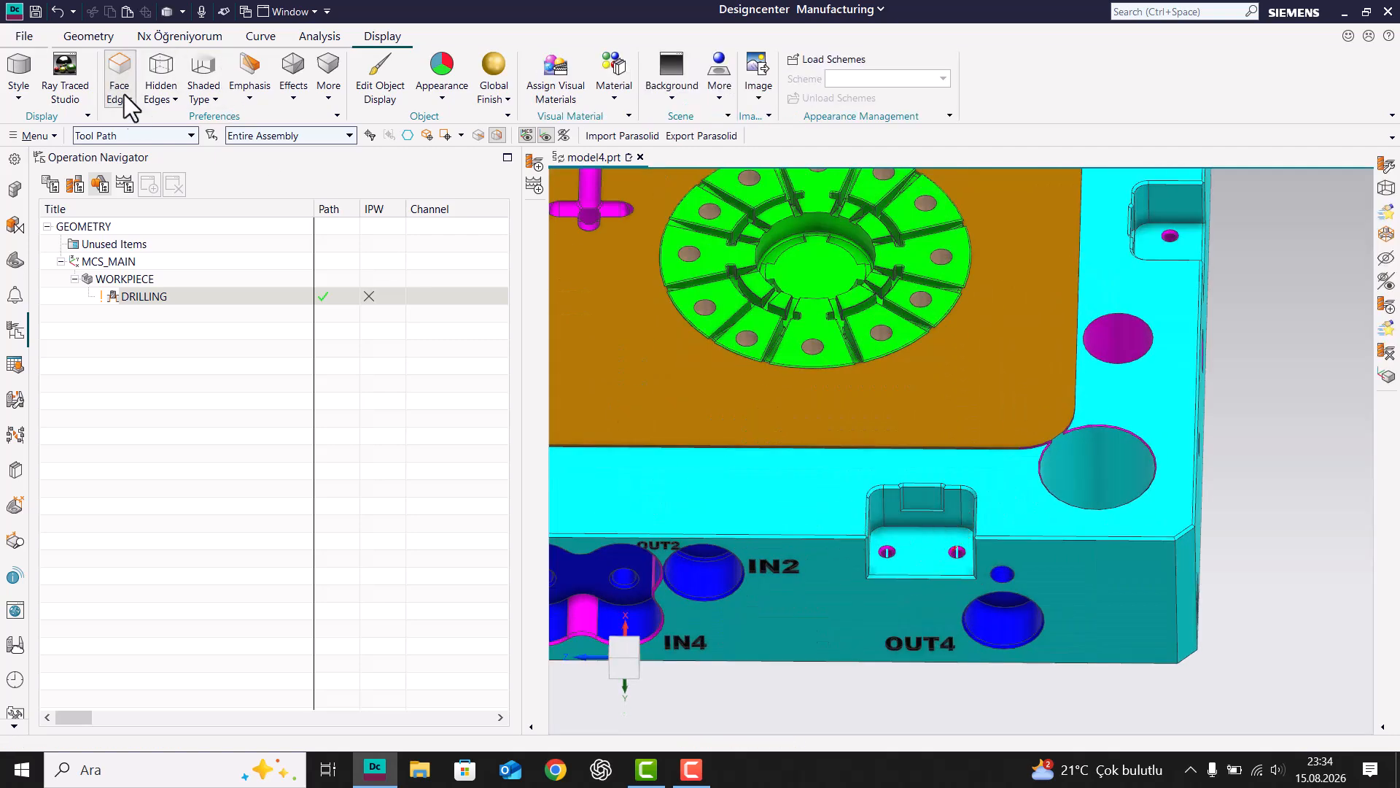
click(91, 36)
click(146, 93)
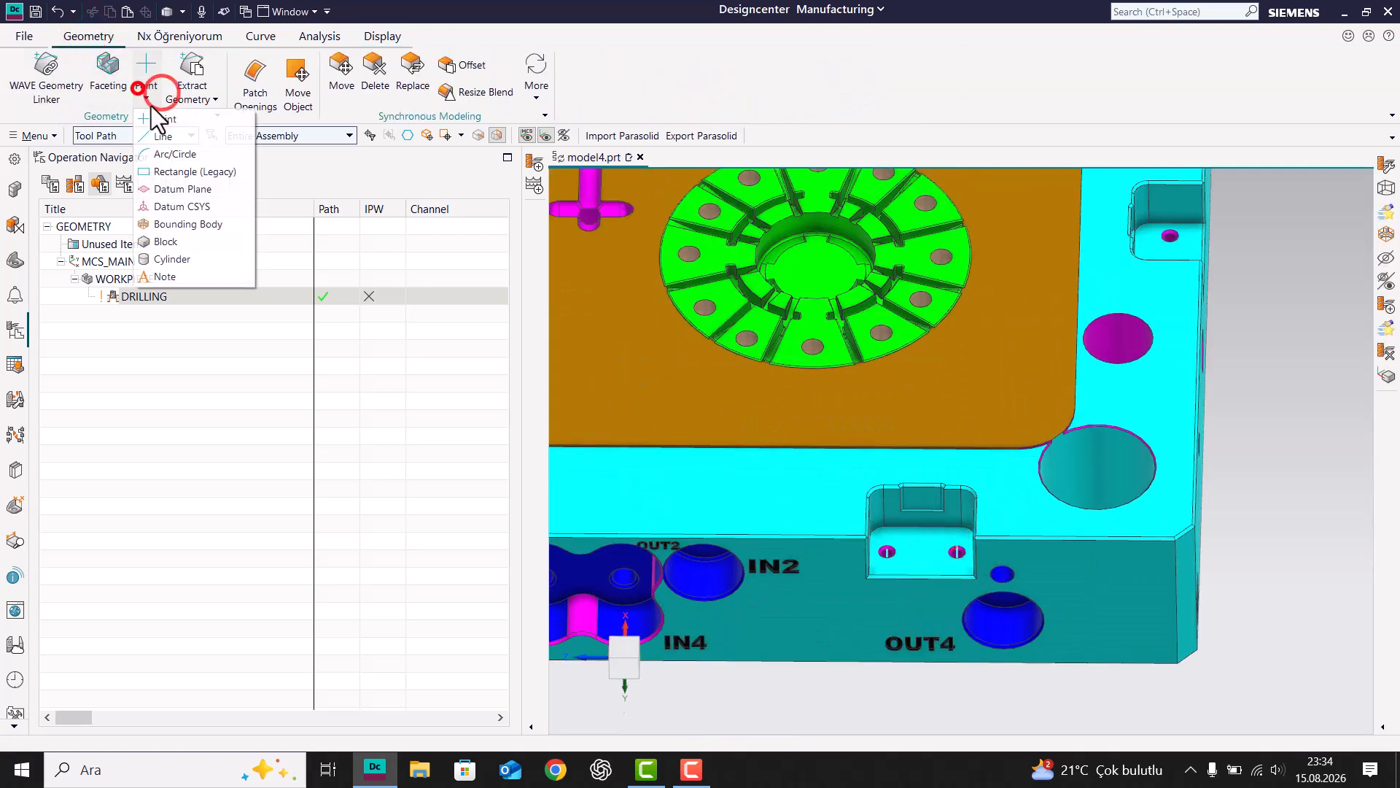
click(186, 224)
scroll(846, 394, down, 3)
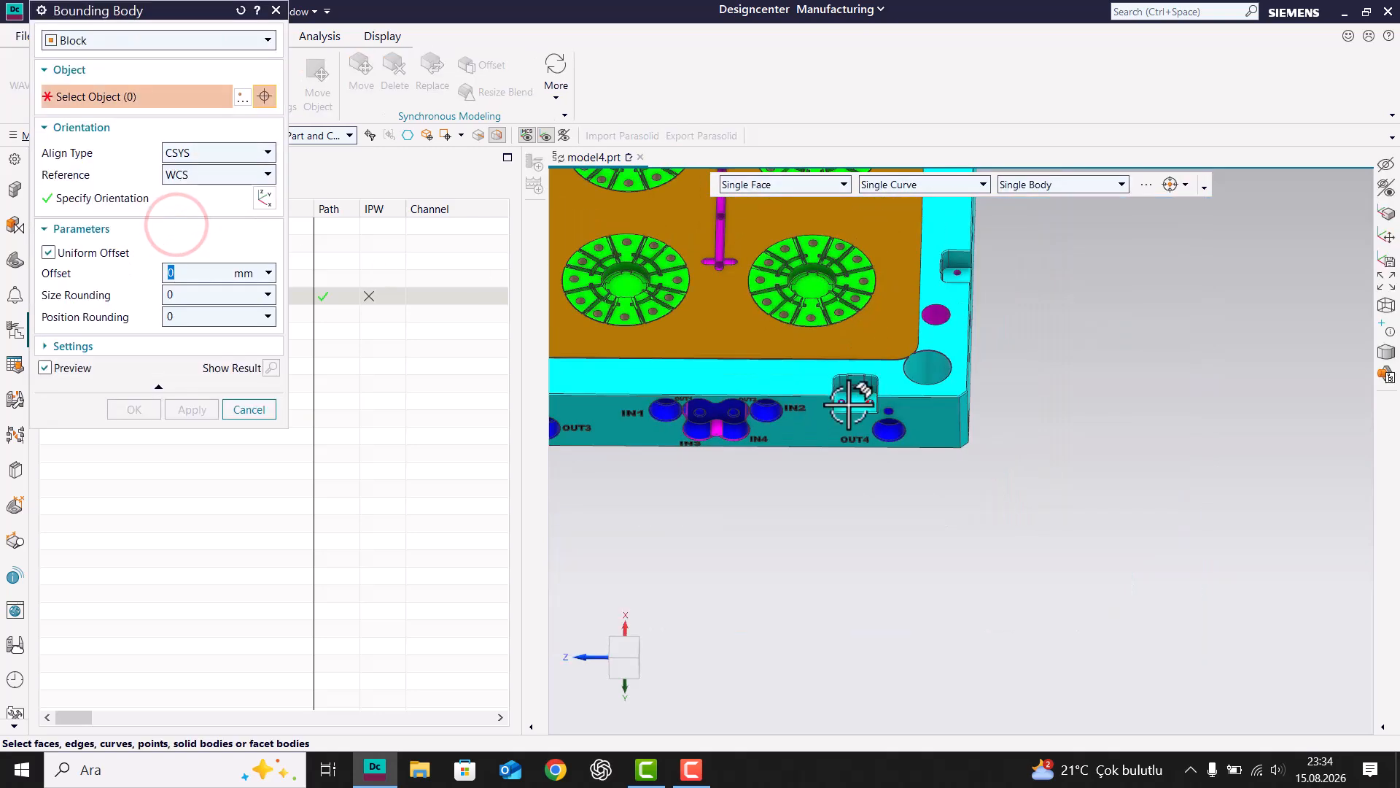
click(905, 441)
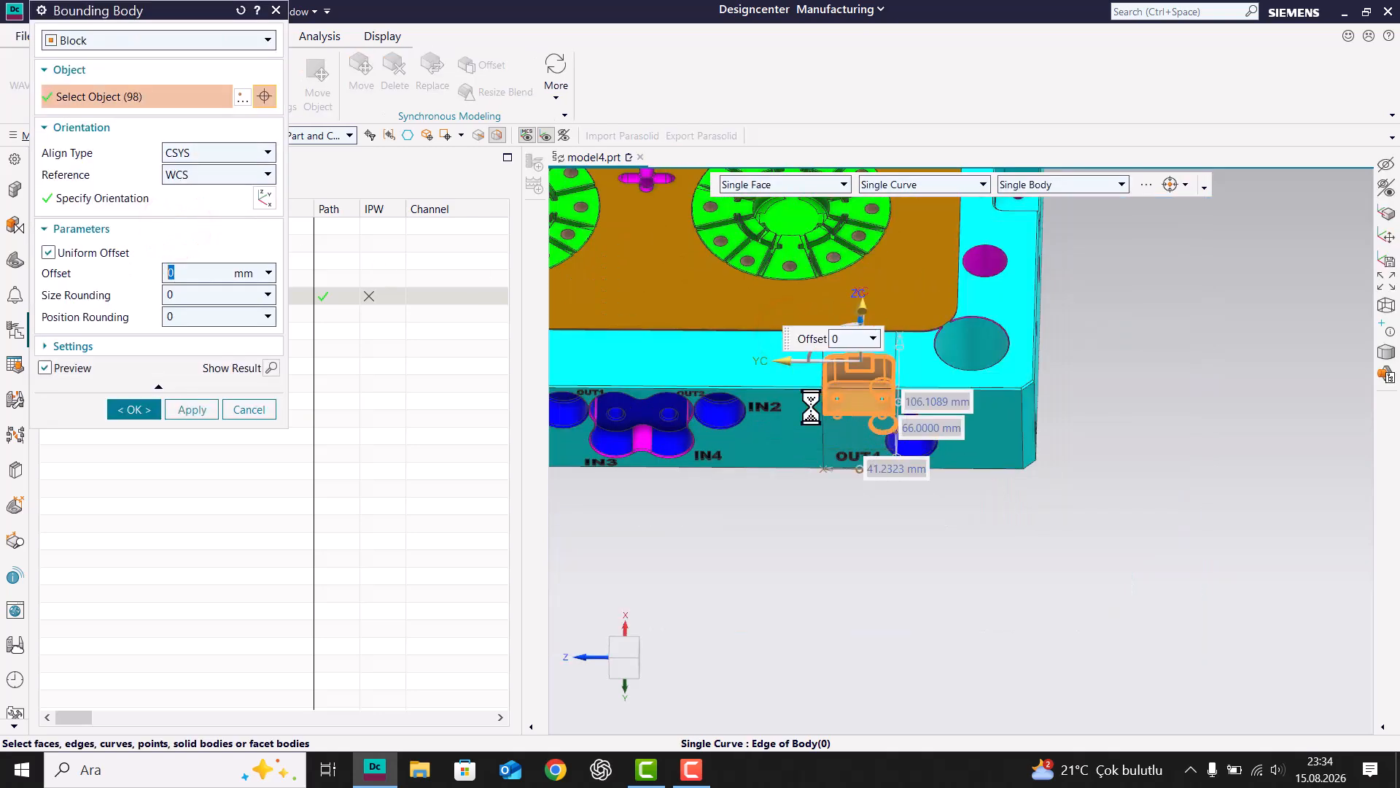
click(132, 408)
click(178, 429)
- Specify the new bounding block as the blank geometry of WORKPIECE
click(131, 278)
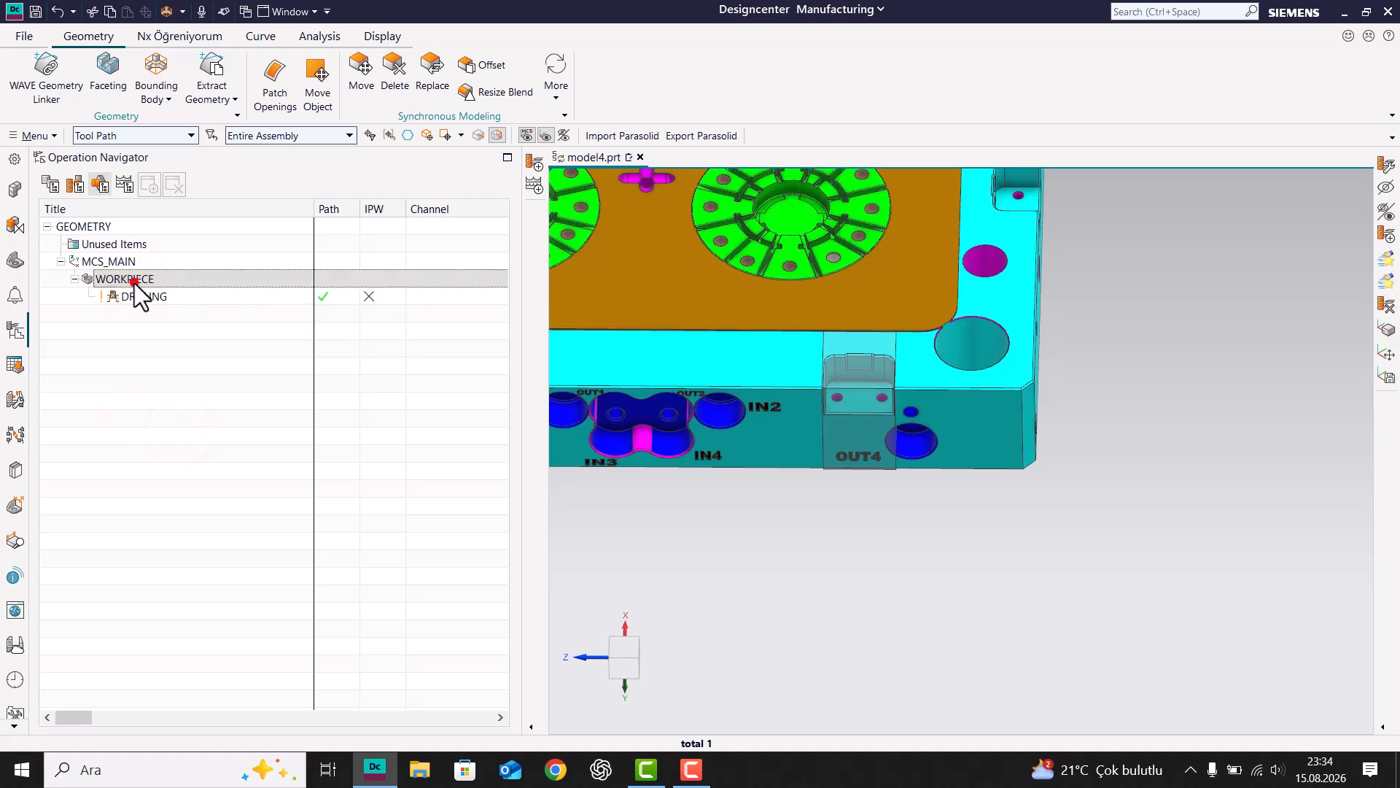
double_click(133, 279)
click(240, 86)
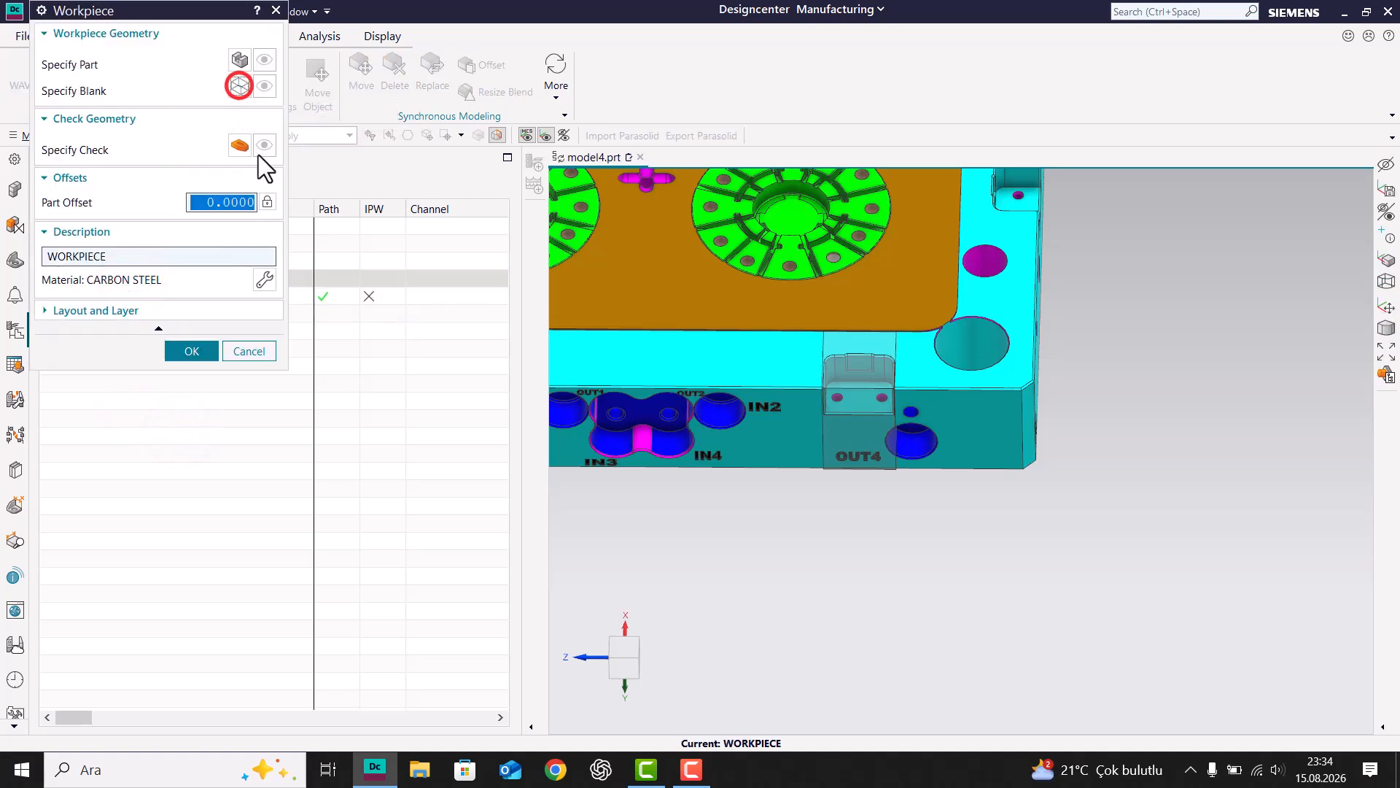
click(866, 372)
click(193, 318)
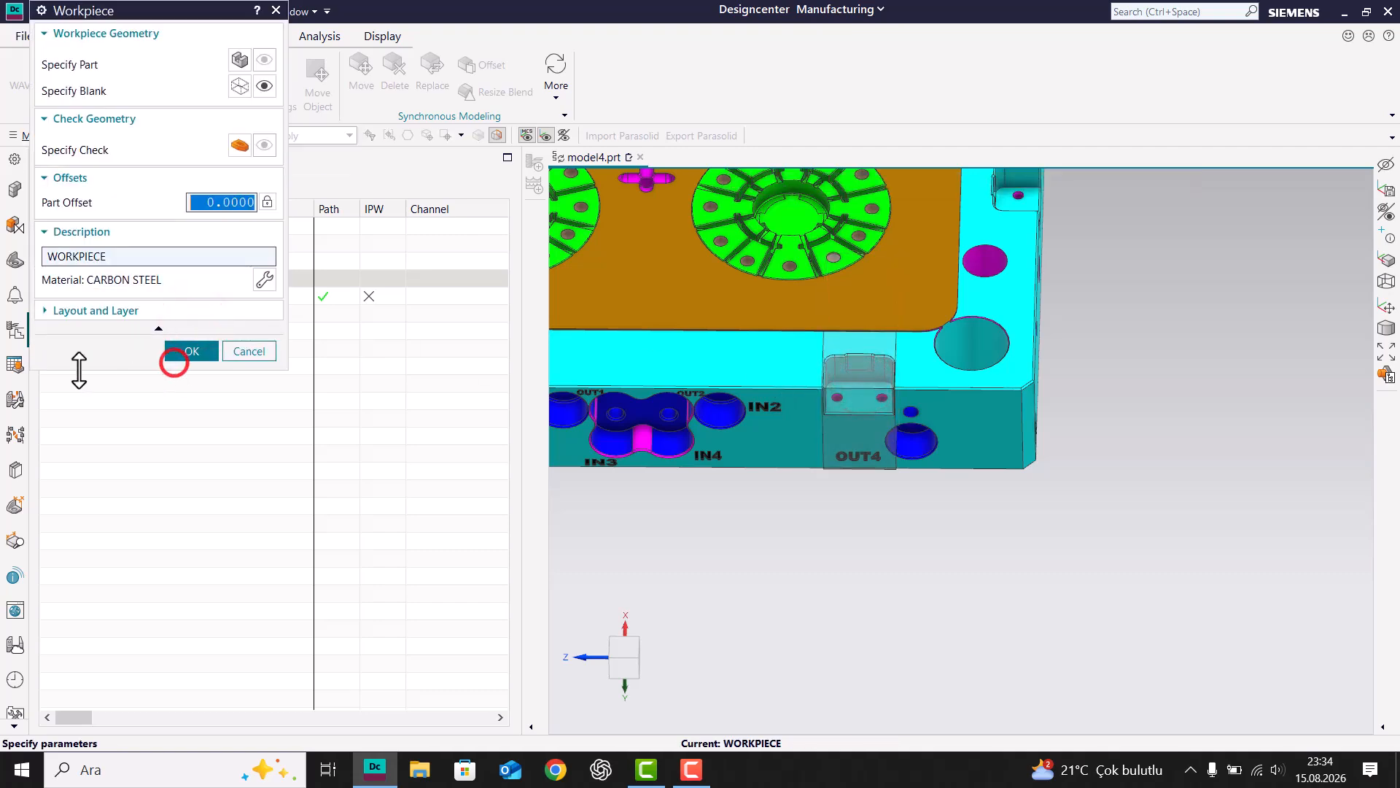
click(193, 351)
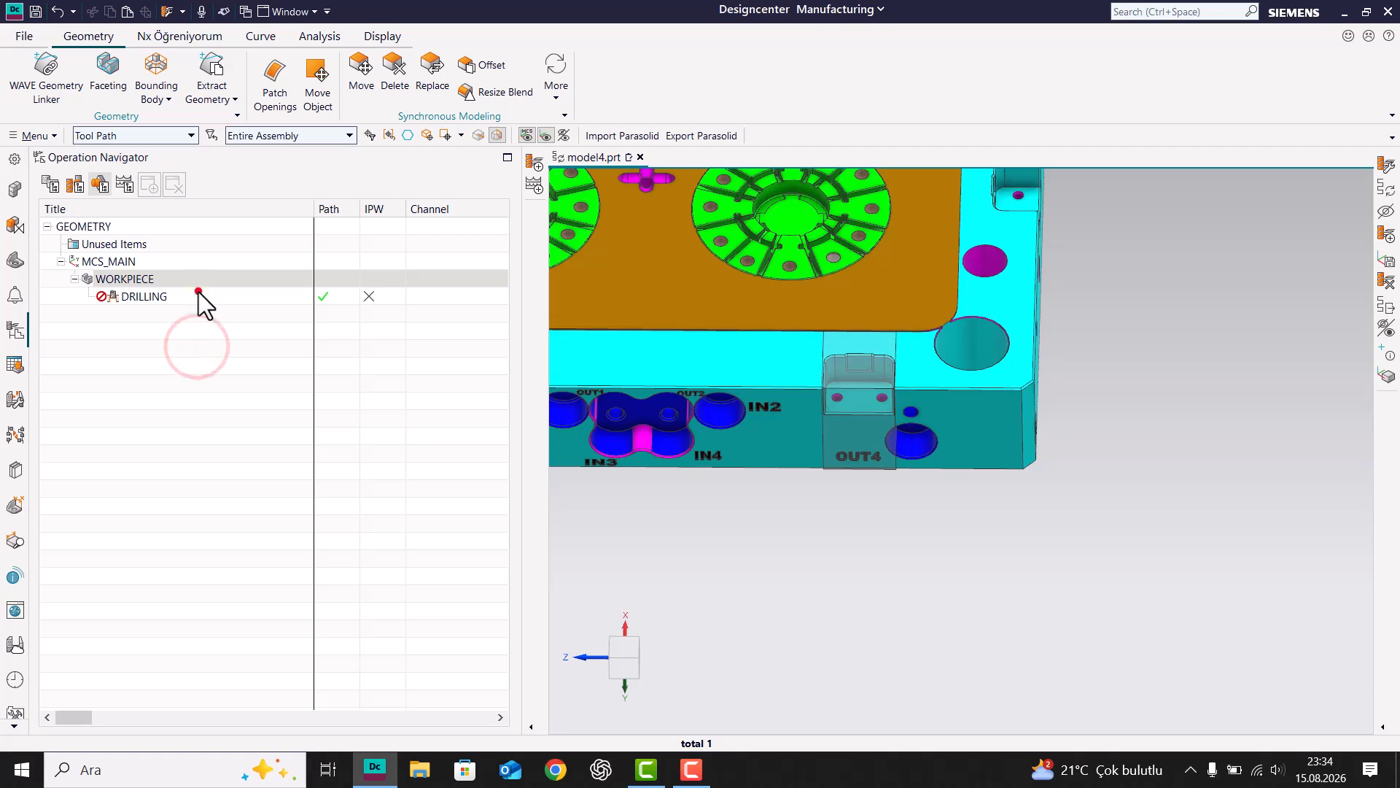
- Generate the DRILLING operation with the new blank and inspect its tool path at the pocket
click(199, 293)
right_click(188, 302)
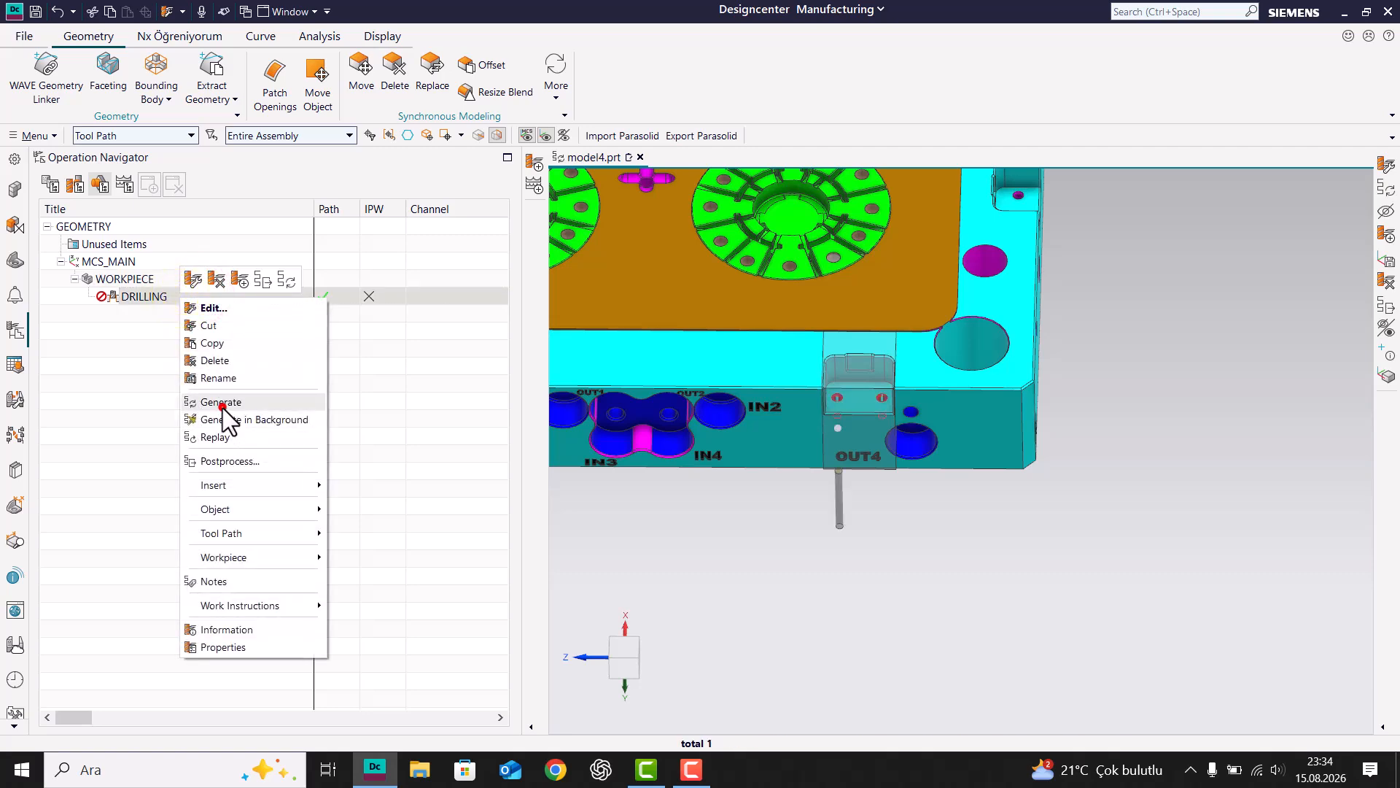
click(222, 407)
middle_drag(954, 432, 950, 324)
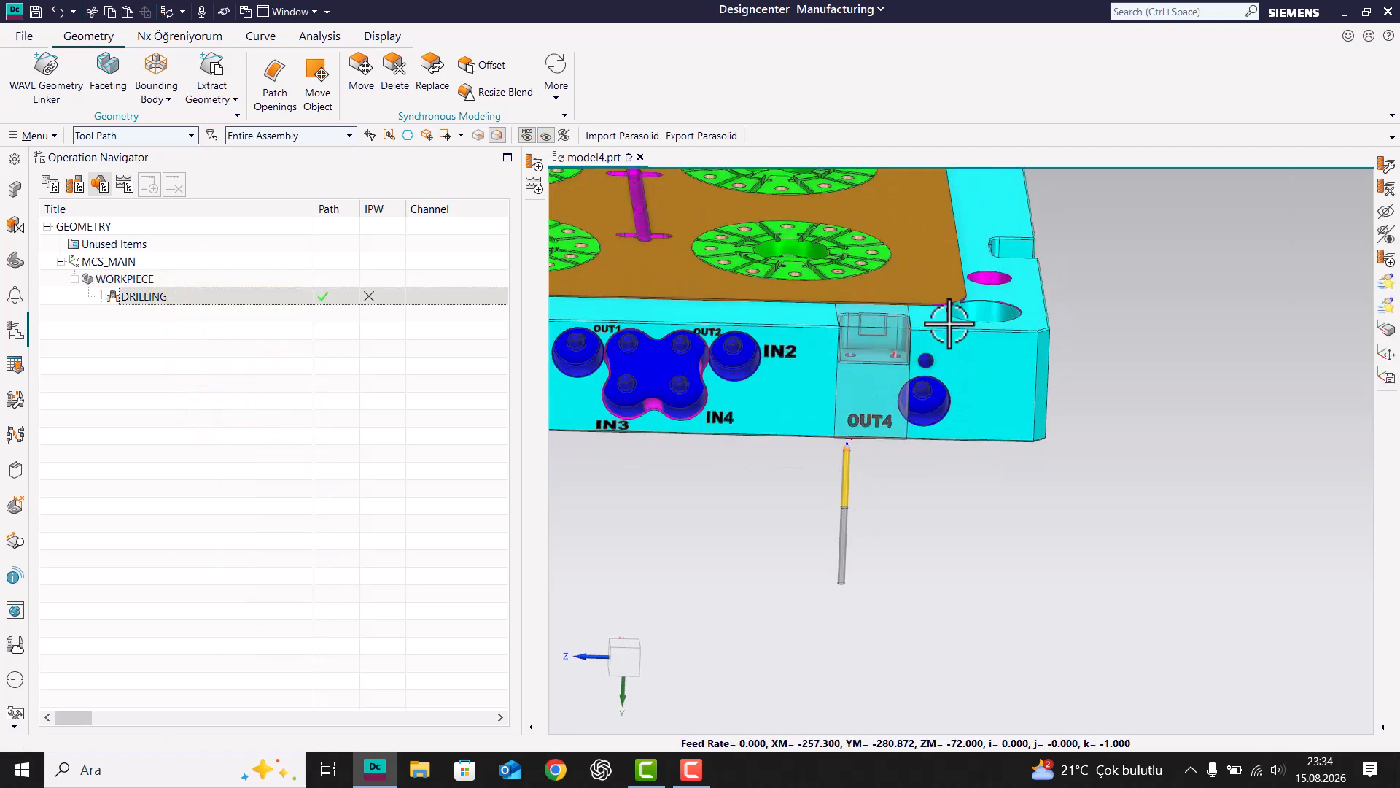
scroll(919, 325, up, 3)
- Set the first listed hole's Depth Limit to Through in the DRILLING feature geometry, regenerate, and inspect the tool path
double_click(357, 293)
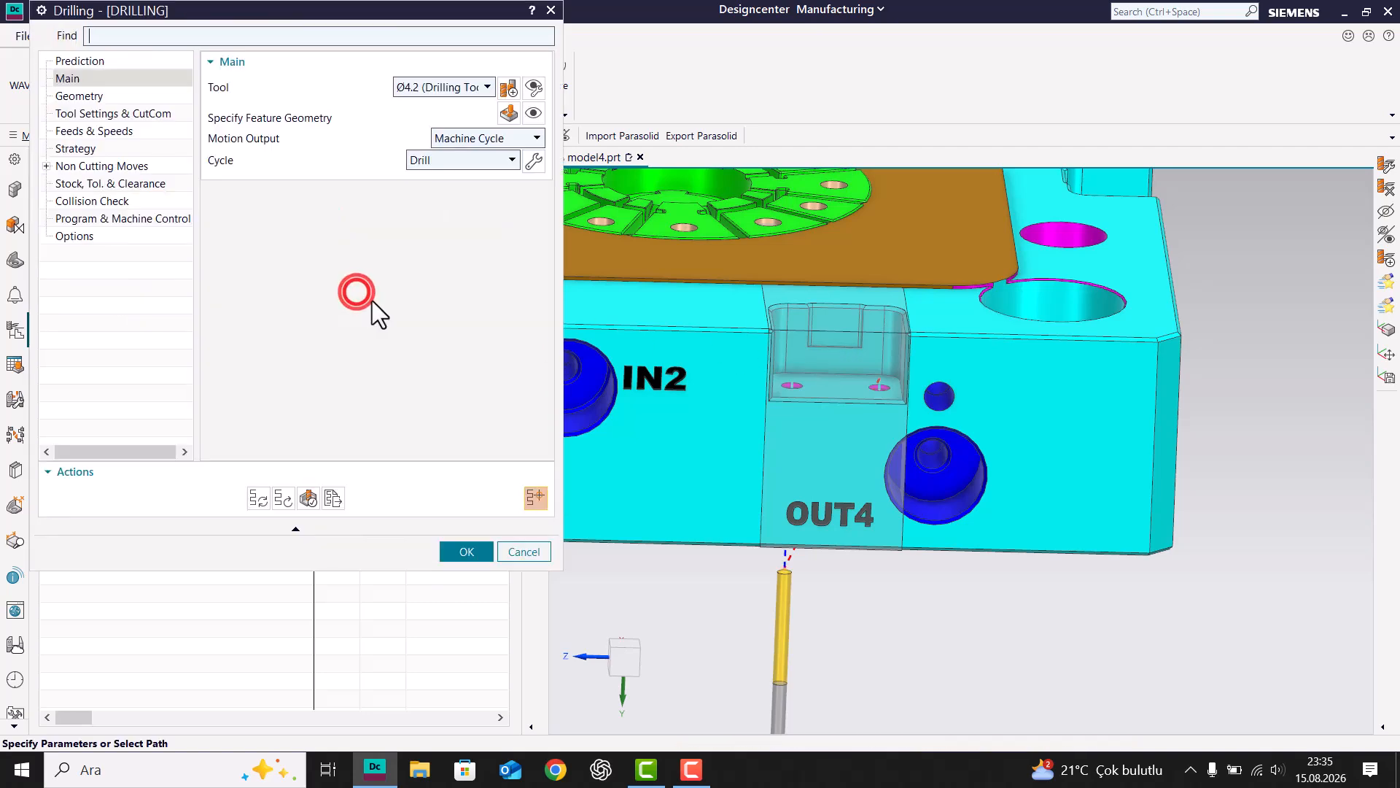
click(505, 110)
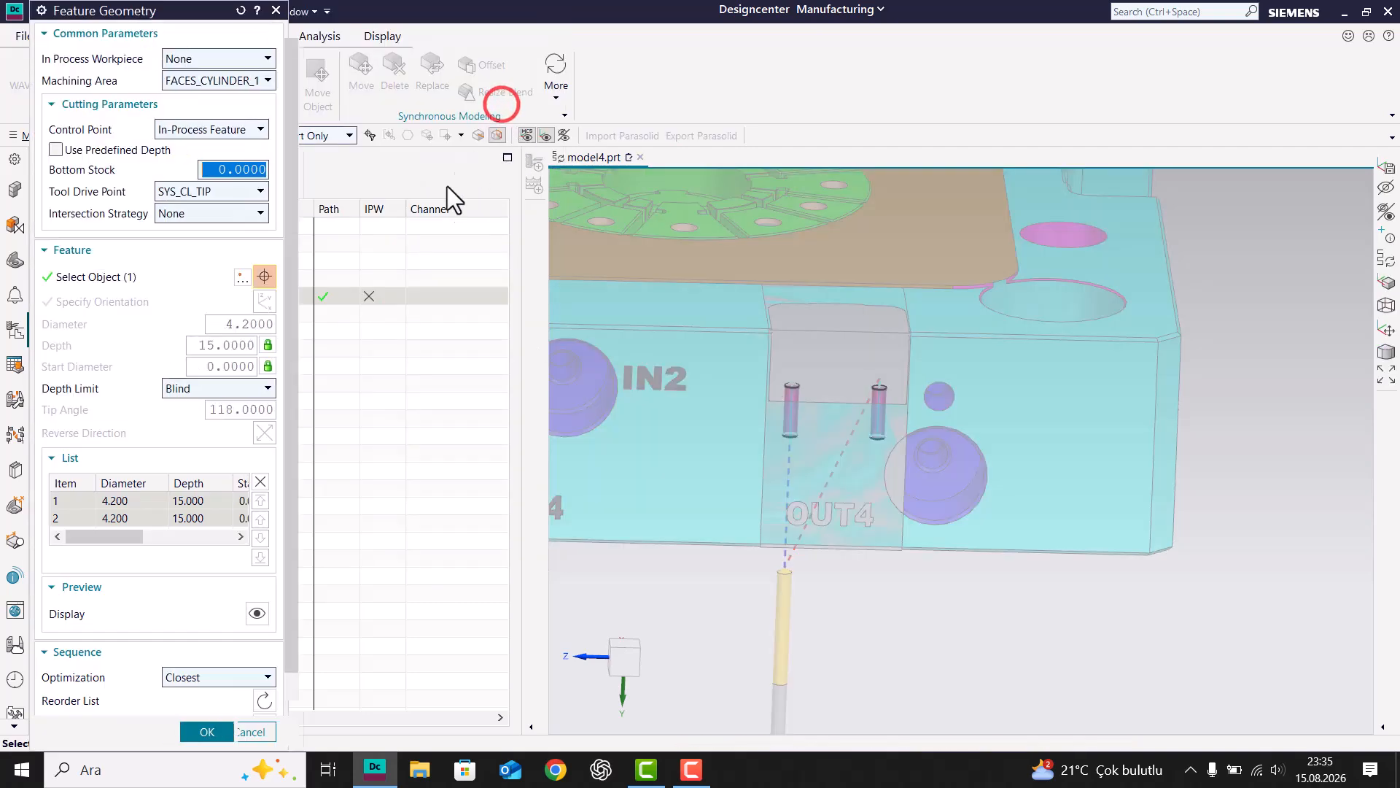
click(205, 503)
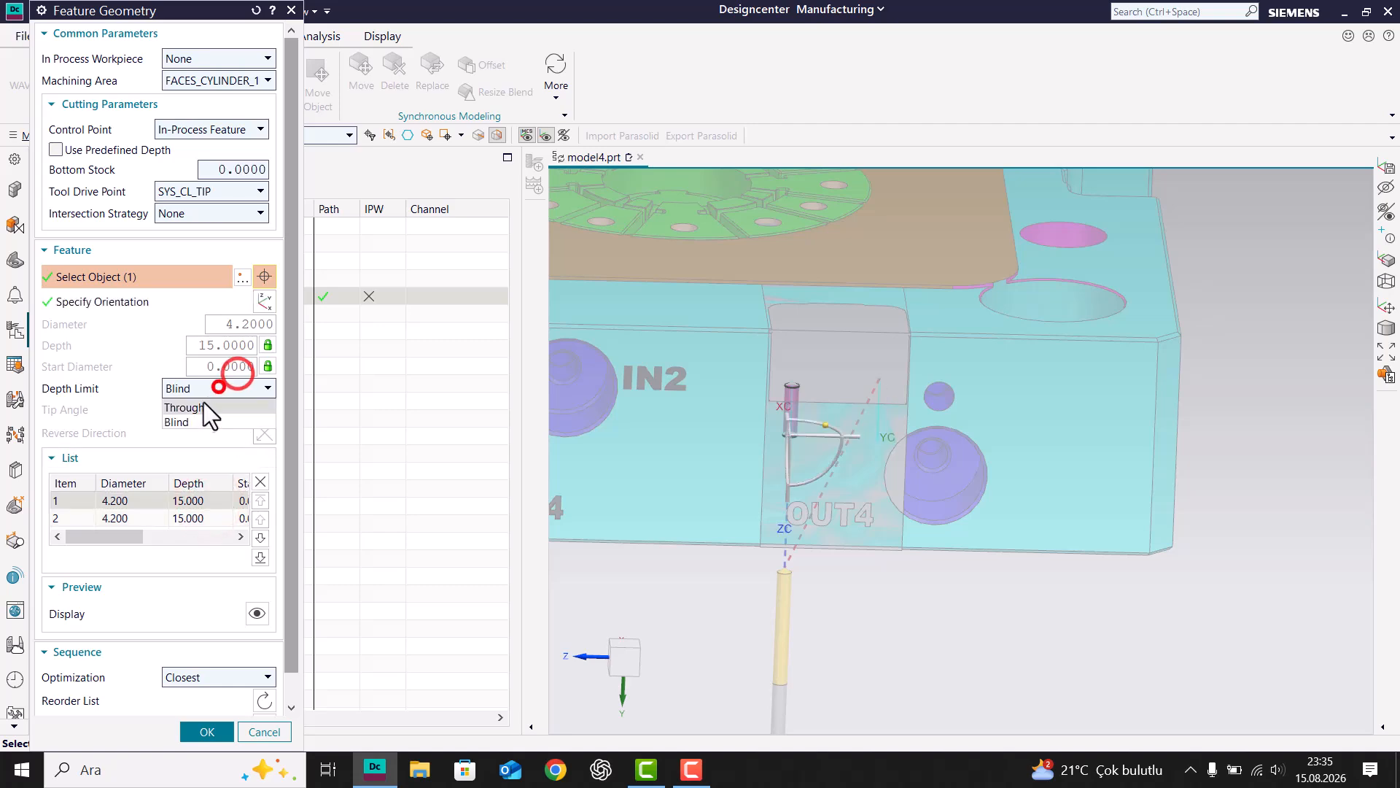
click(197, 407)
middle_click(262, 421)
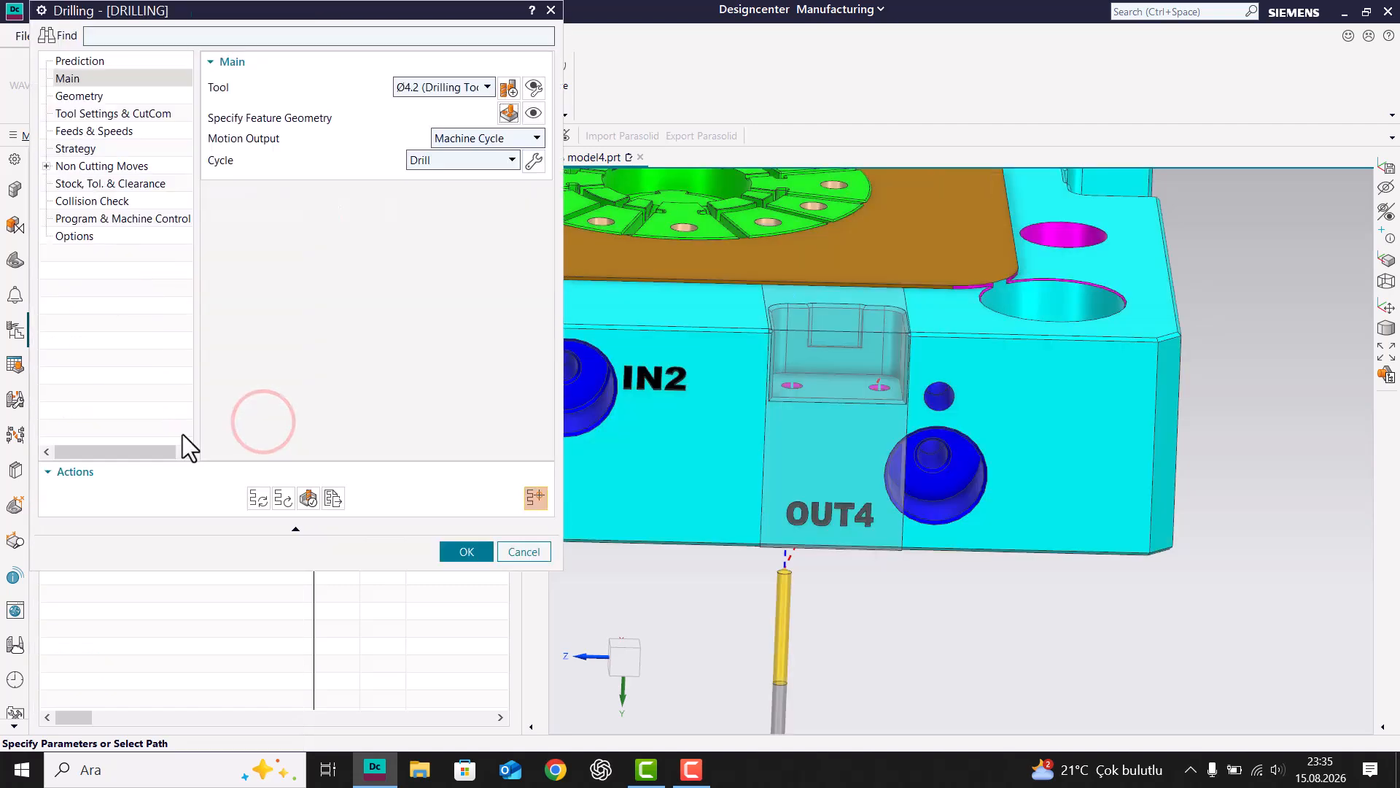
click(259, 498)
middle_drag(740, 455, 798, 388)
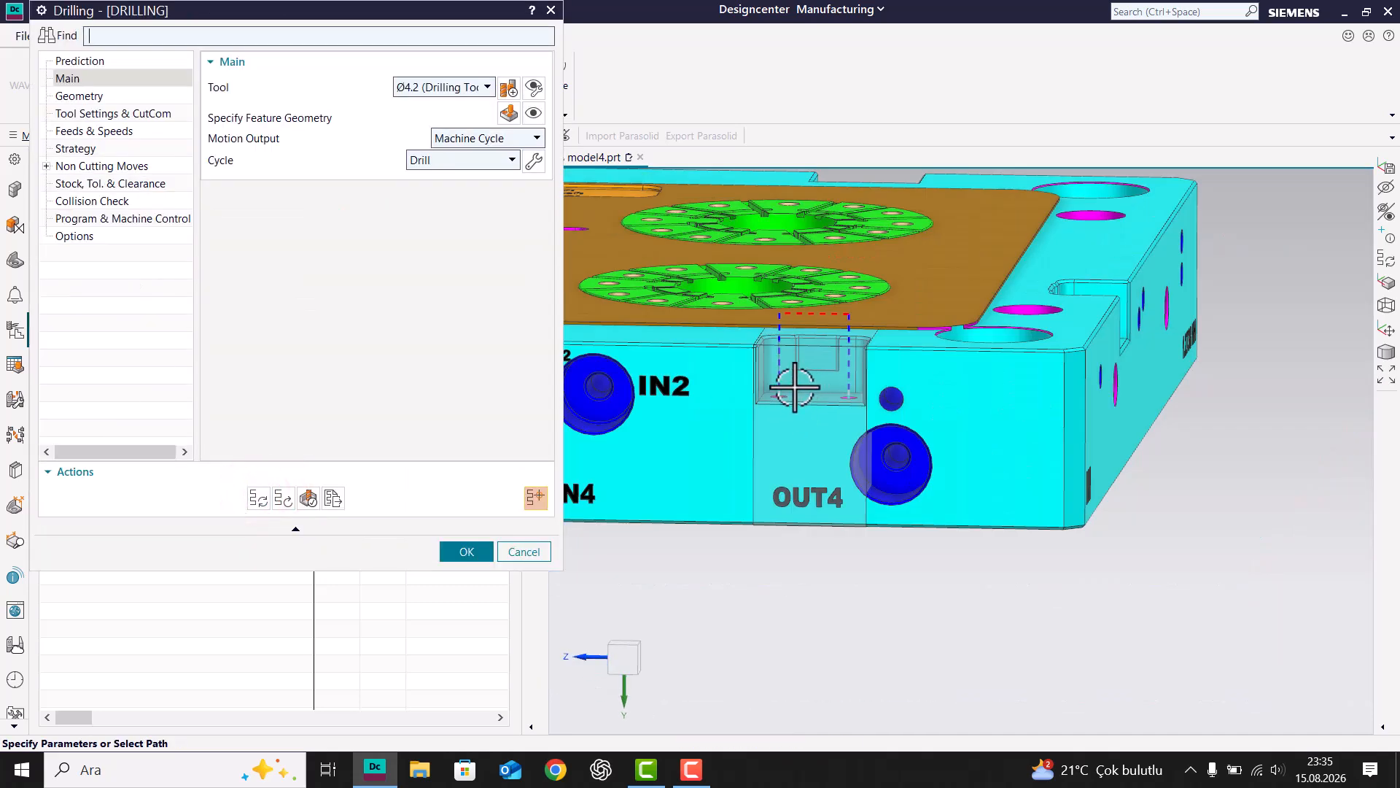
scroll(781, 382, down, 2)
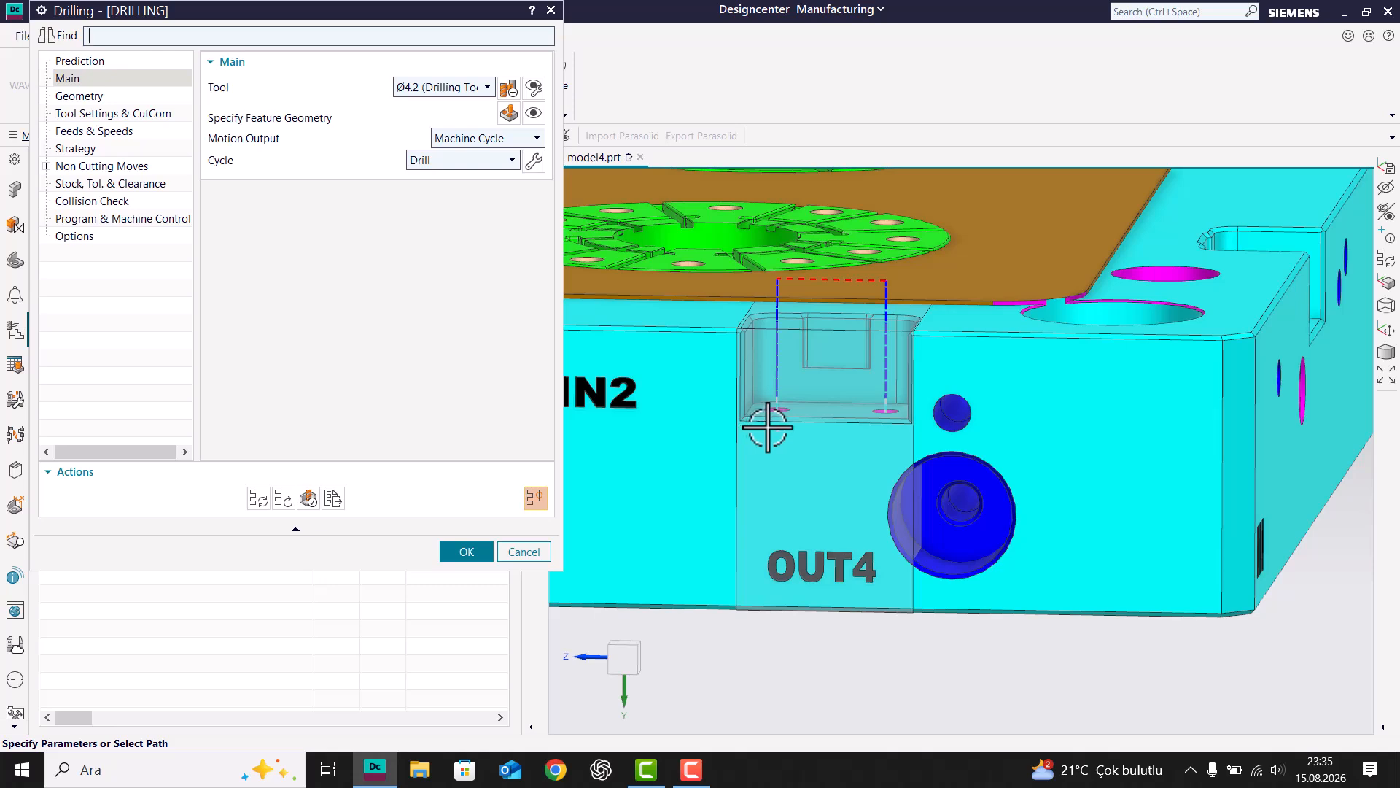
scroll(781, 397, up, 2)
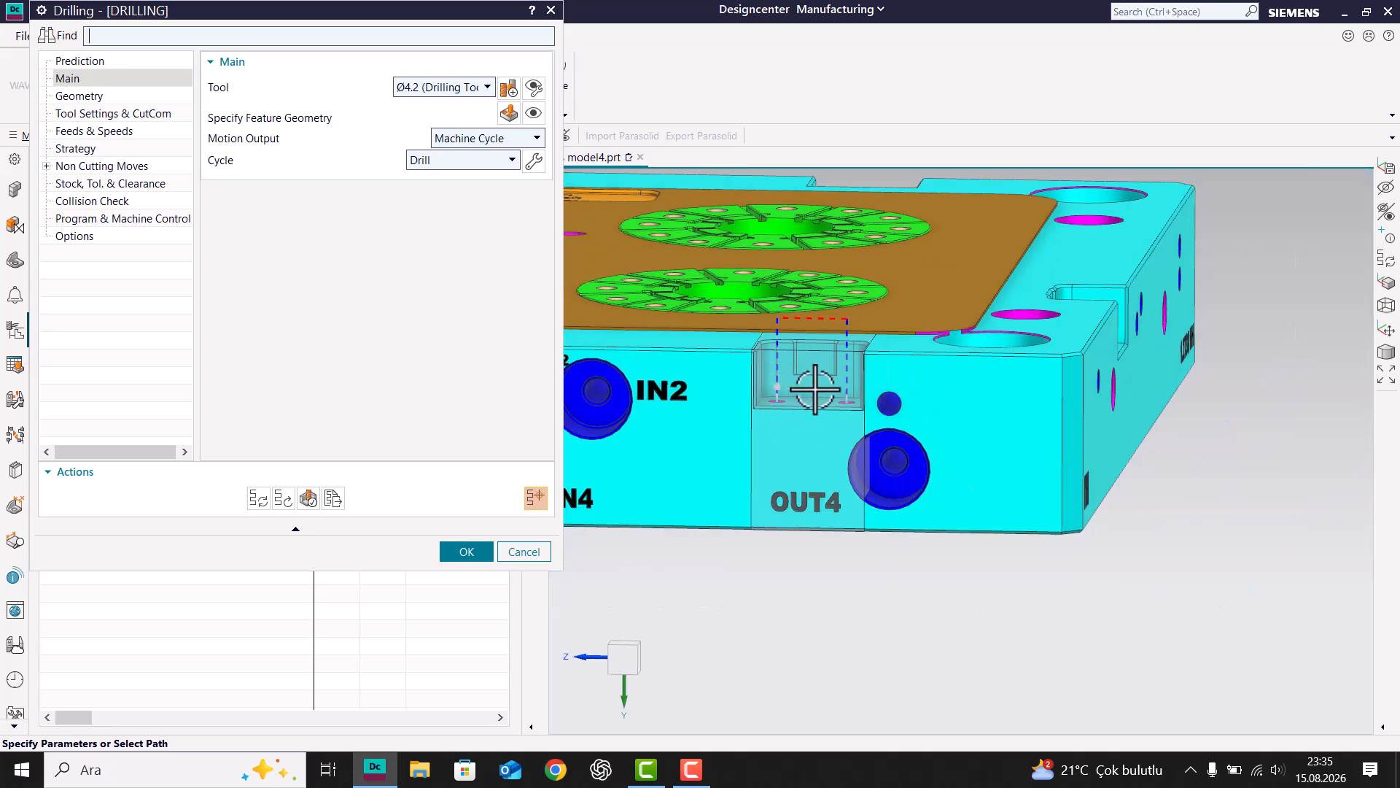
middle_drag(815, 400, 593, 277)
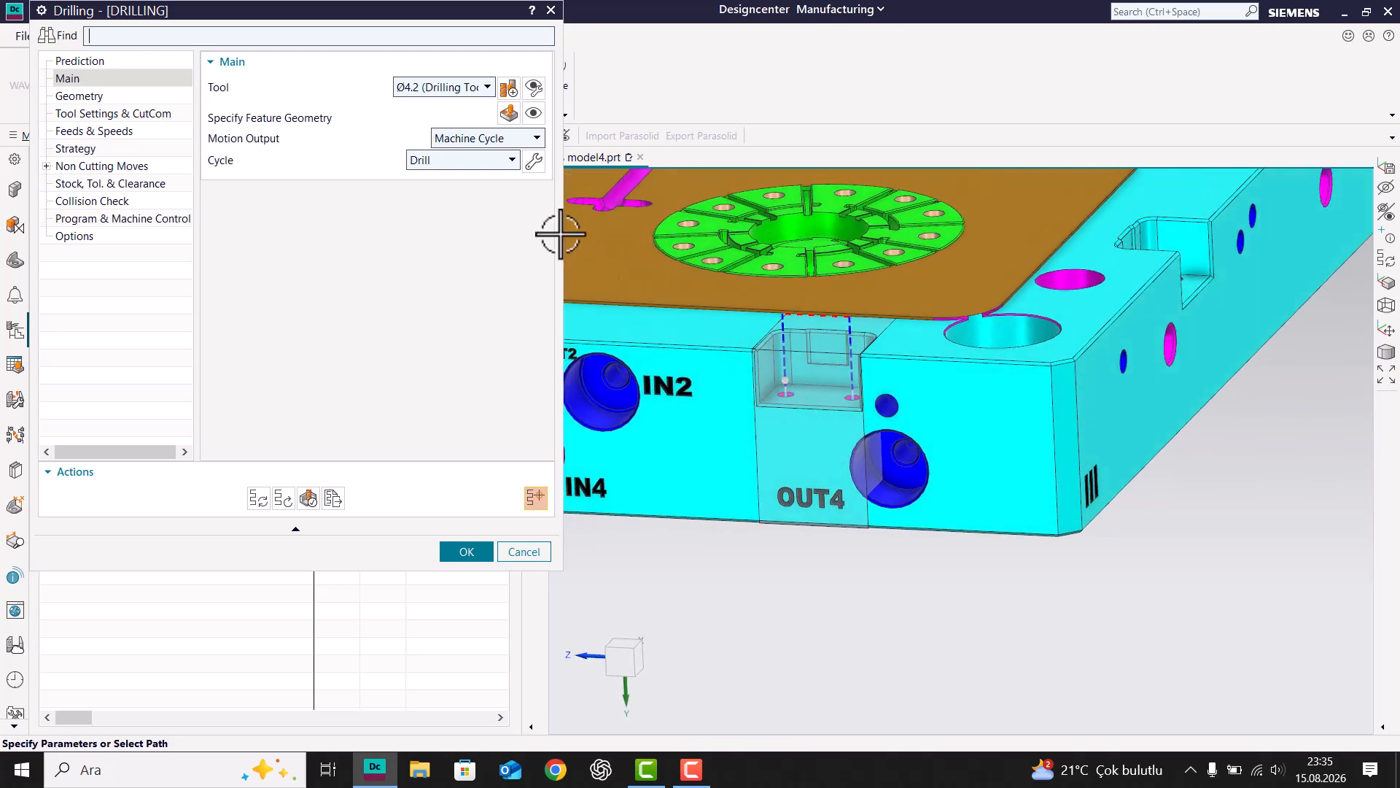
- Set the In Process Workpiece to Use 3D in the feature geometry, regenerate the tool path, and accept the operation
click(507, 114)
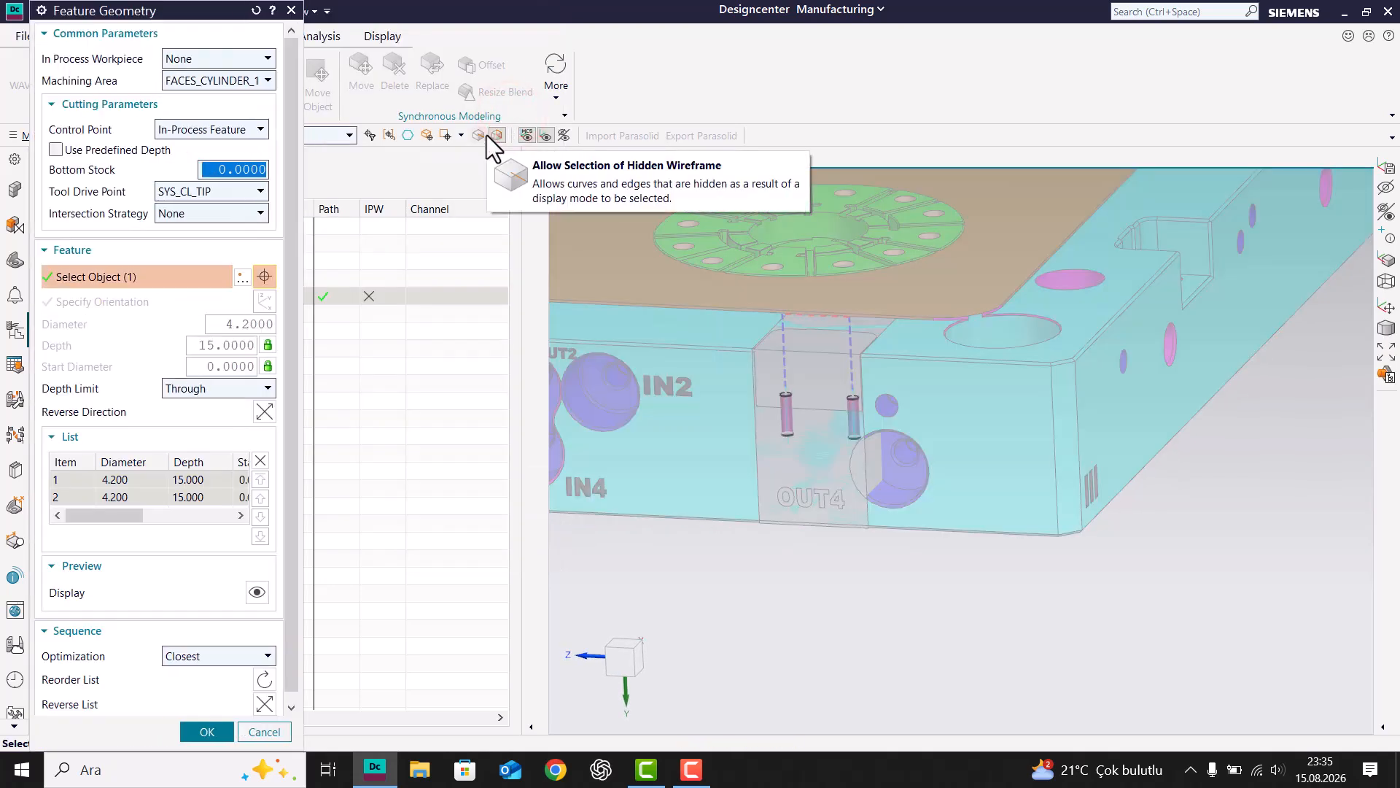
click(230, 57)
click(182, 92)
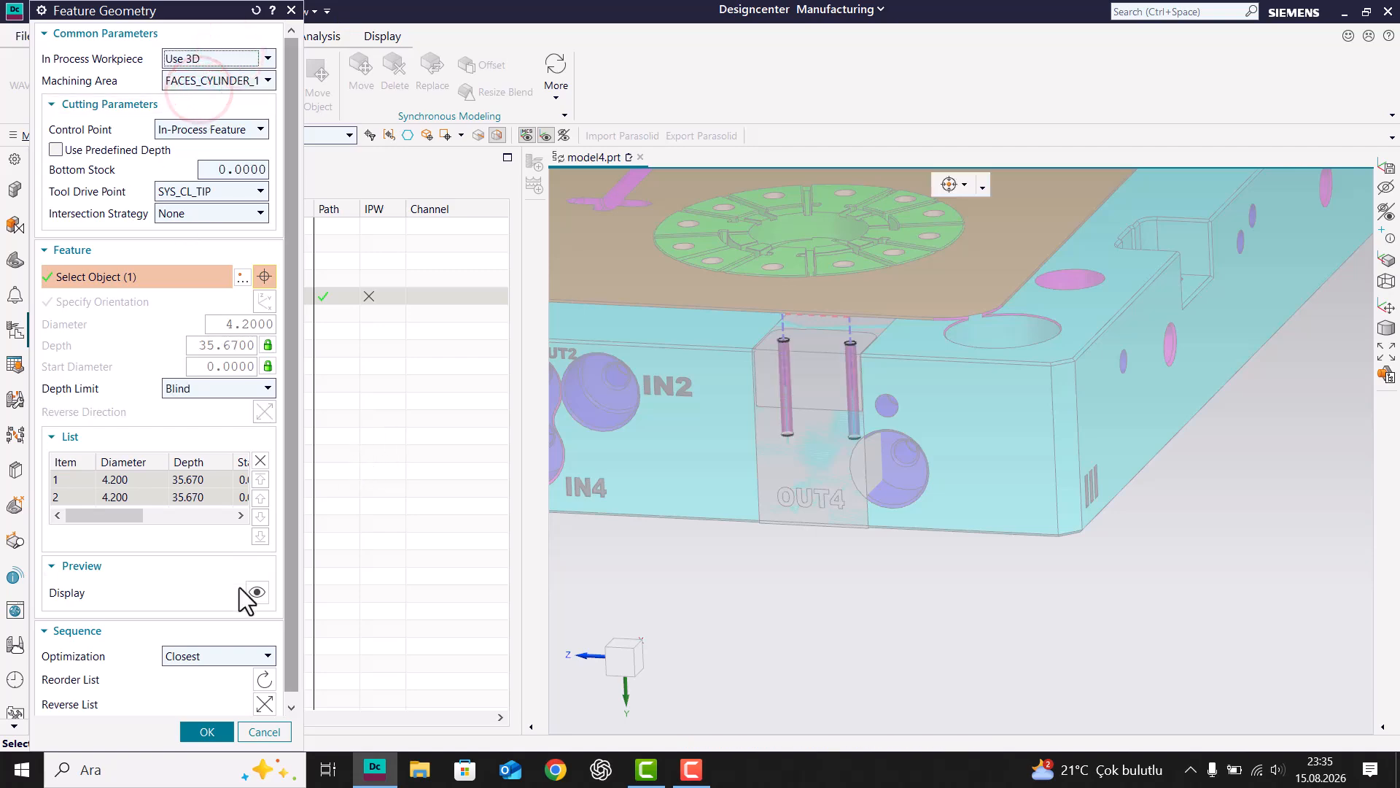
click(203, 731)
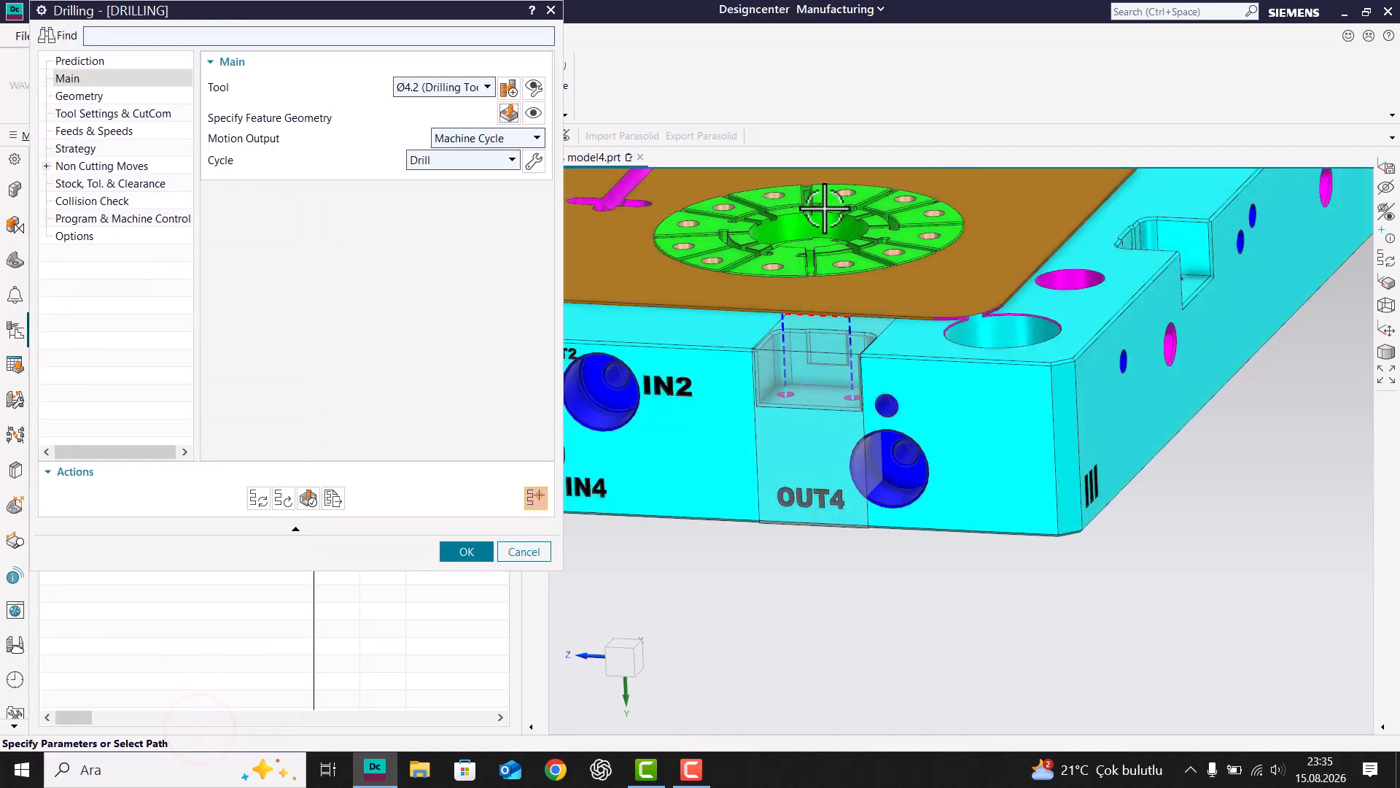
click(258, 498)
middle_drag(702, 267, 975, 275)
scroll(1009, 262, up, 3)
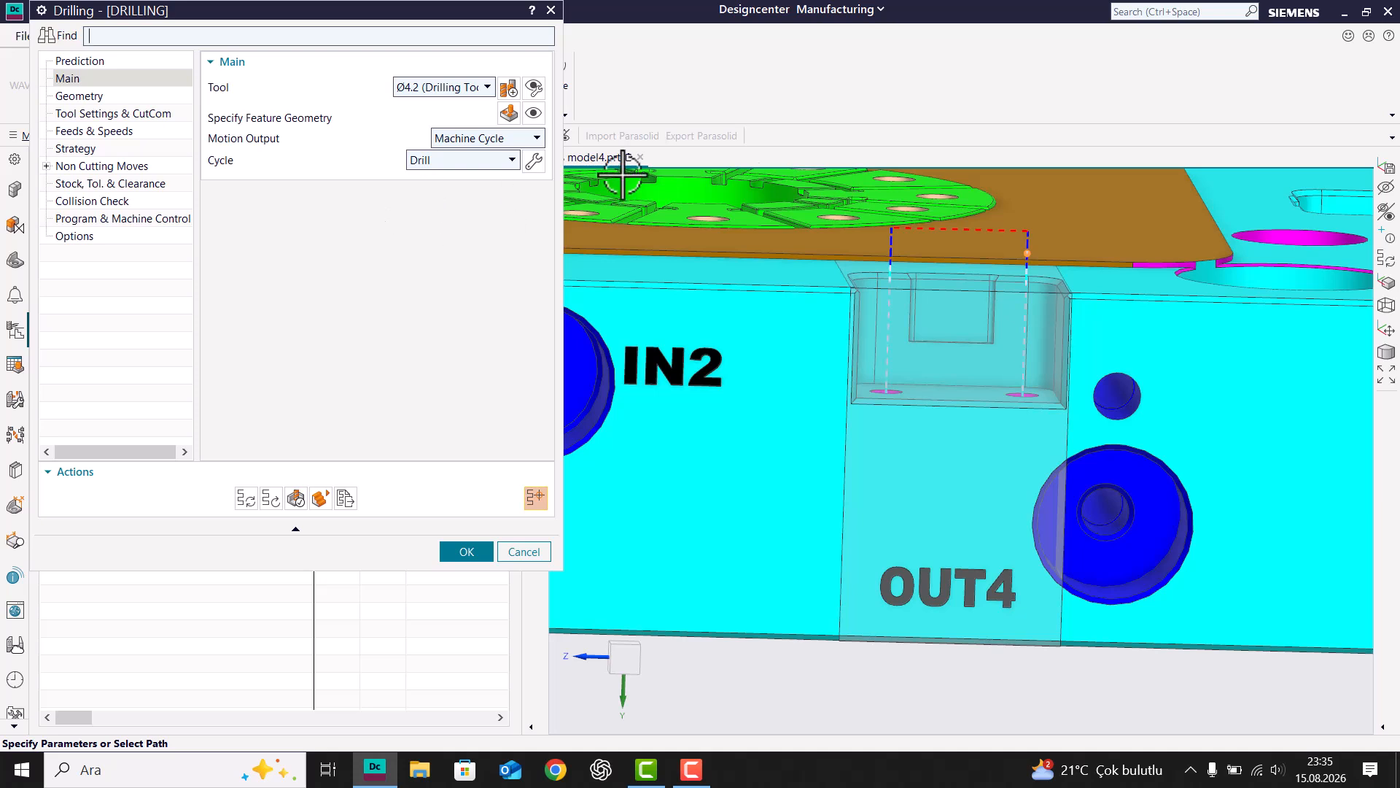
middle_click(265, 311)
- Switch the selection filter to No Selection Filter and delete the bounding block around the pocket
click(163, 334)
click(156, 282)
click(175, 425)
click(998, 368)
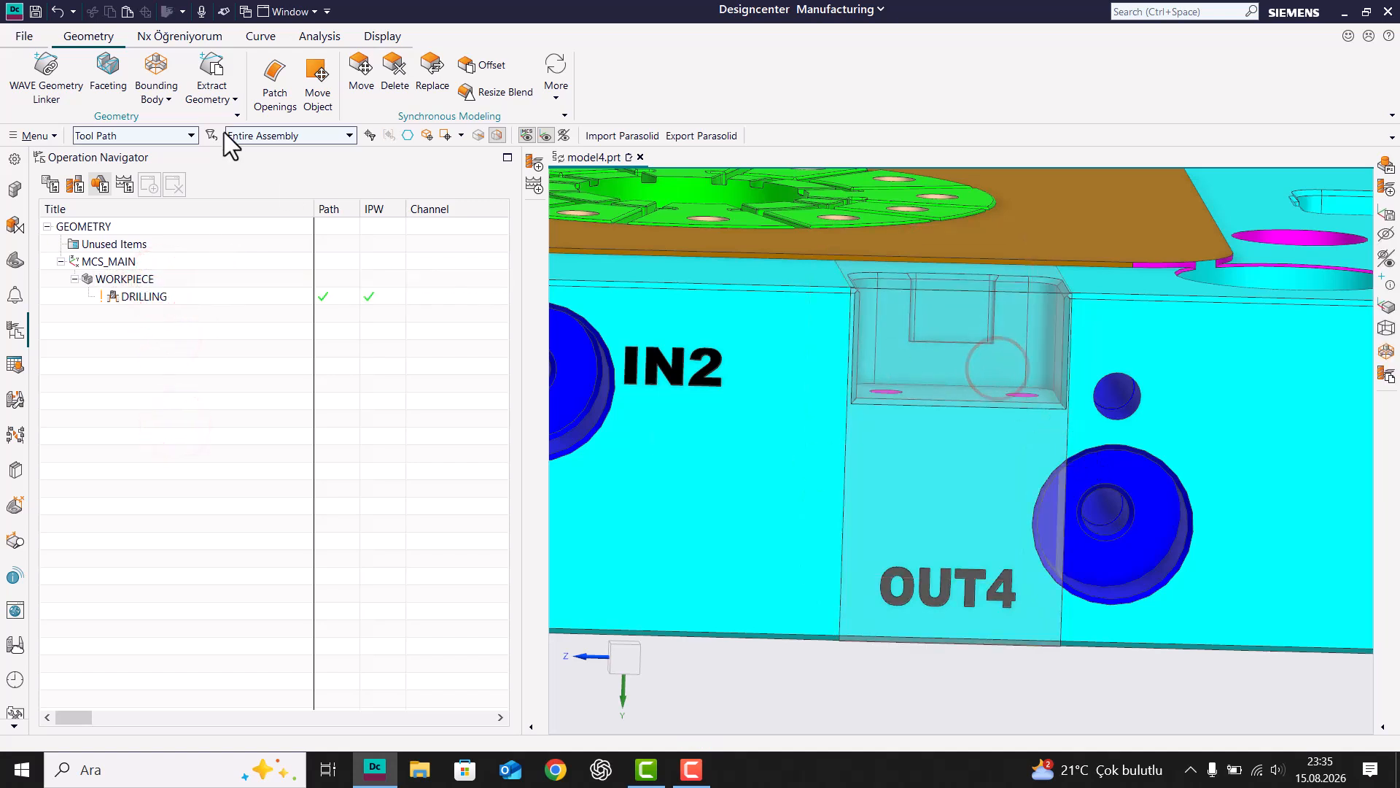
click(114, 135)
click(119, 158)
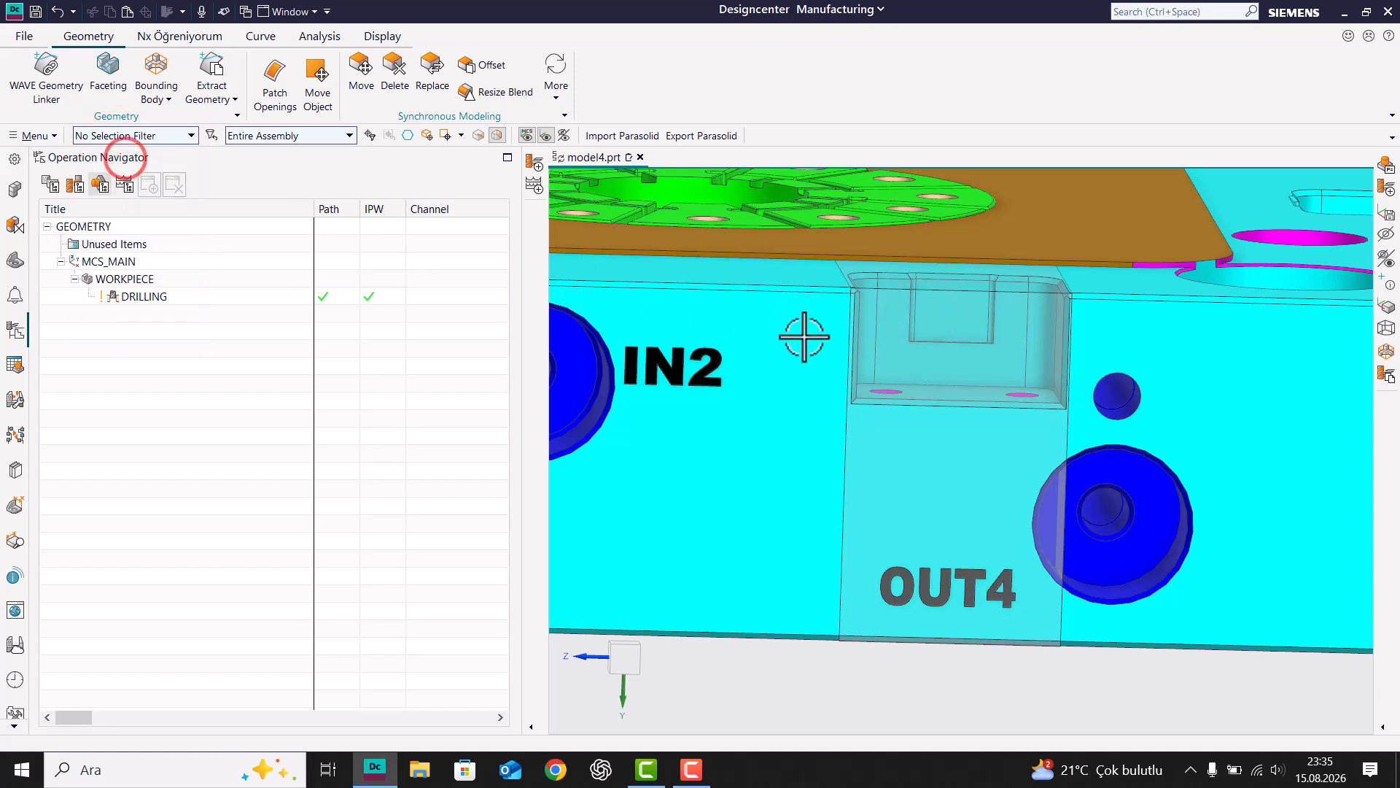
click(897, 351)
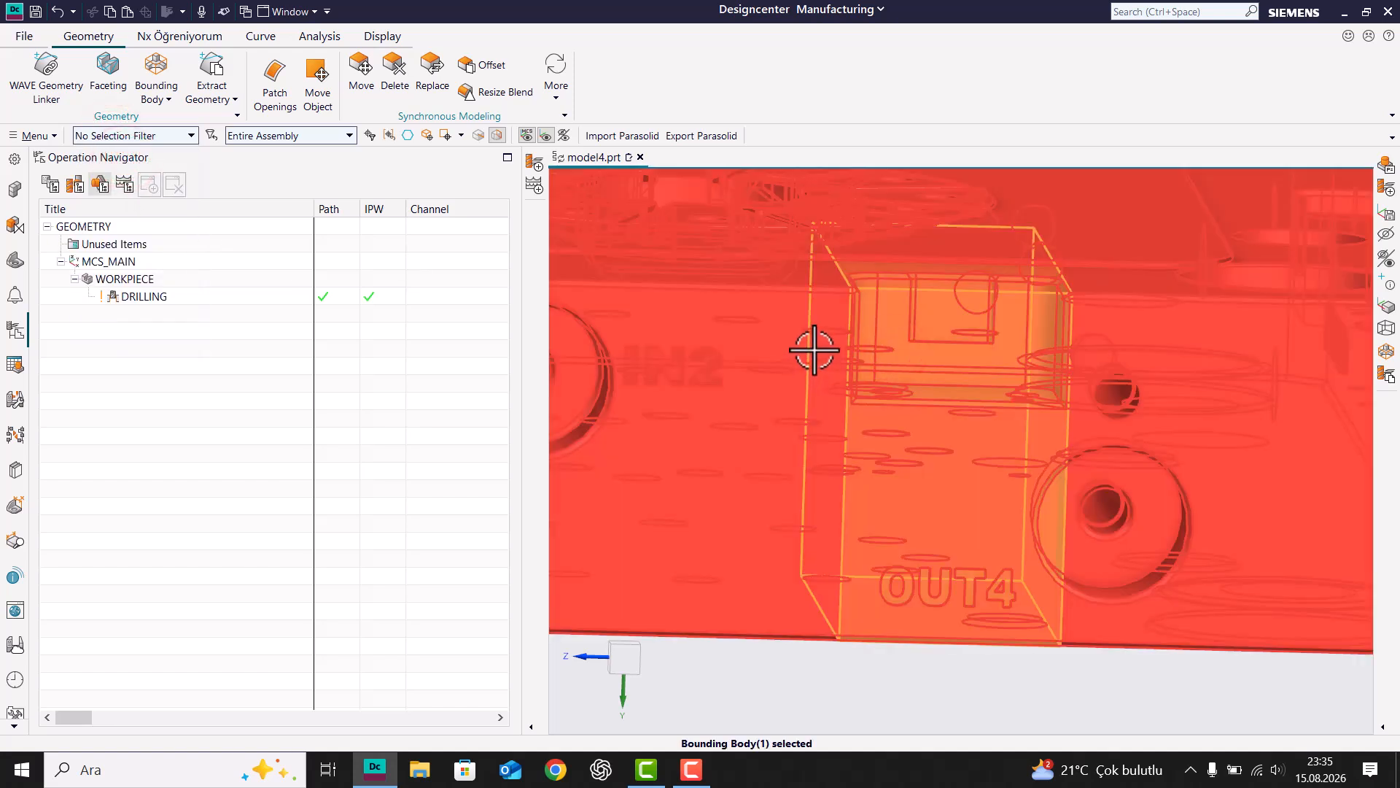
key(Delete)
- Try to regenerate the DRILLING operation with the blank body removed
click(171, 306)
right_click(235, 300)
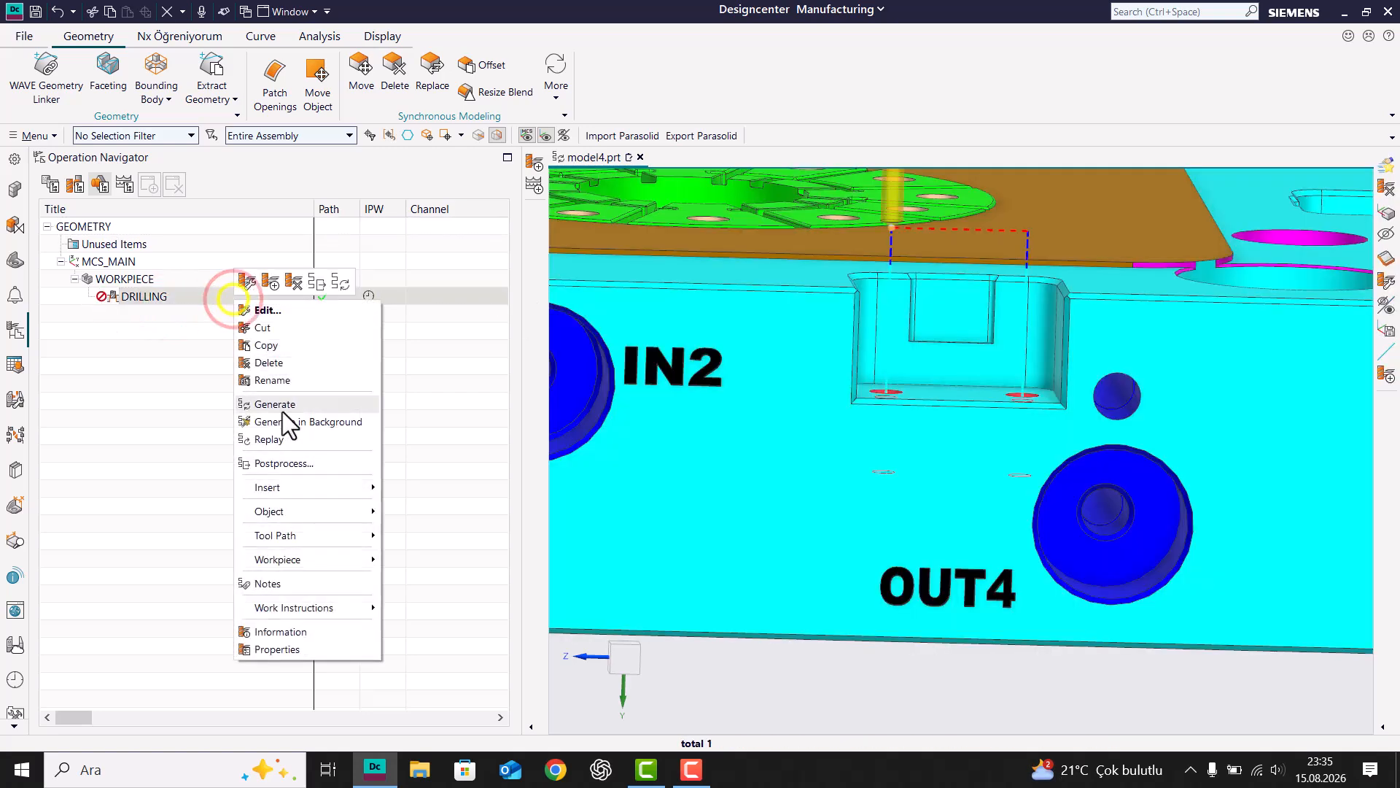
click(278, 405)
click(686, 407)
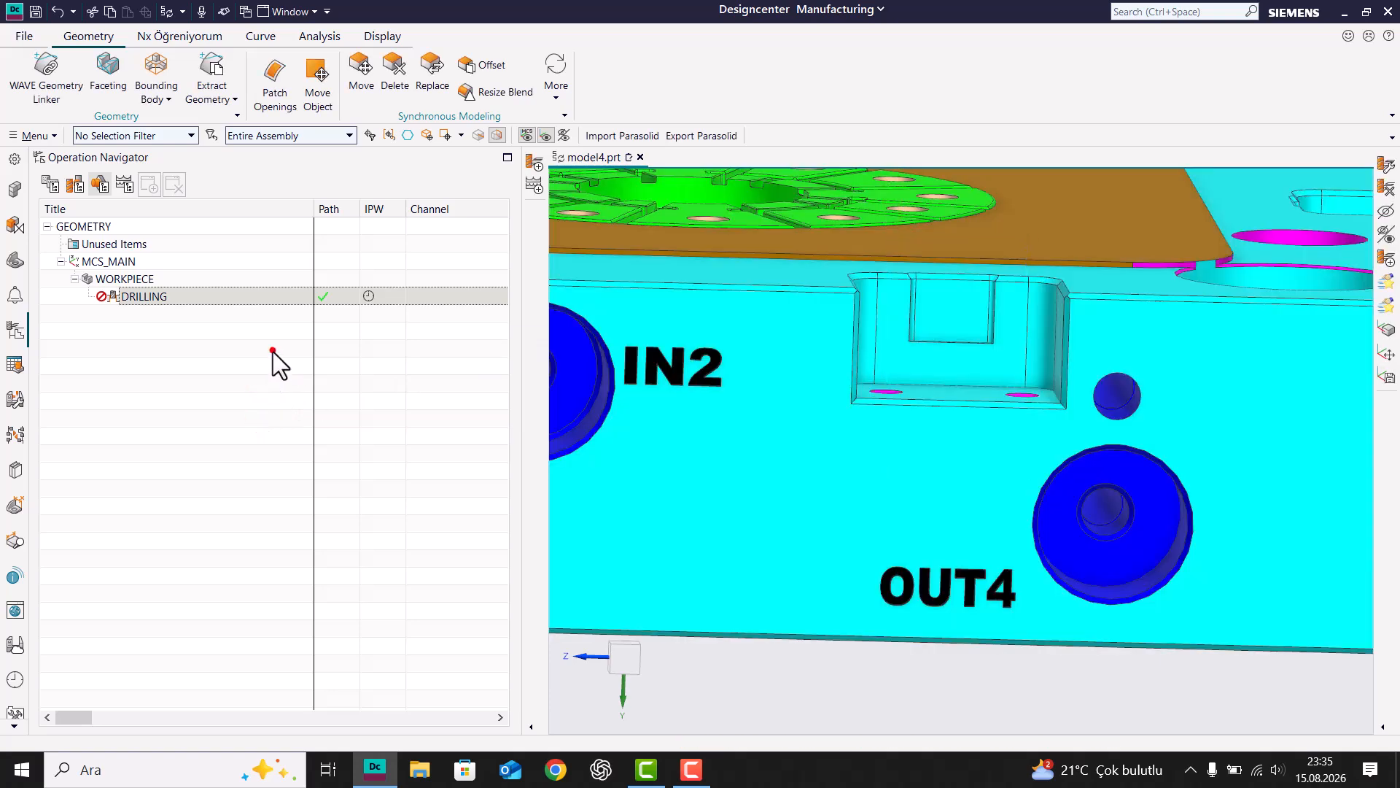
- Set the DRILLING operation's In Process Workpiece to None in its feature geometry, regenerate the tool path, and inspect it at the pocket holes
click(273, 350)
double_click(270, 299)
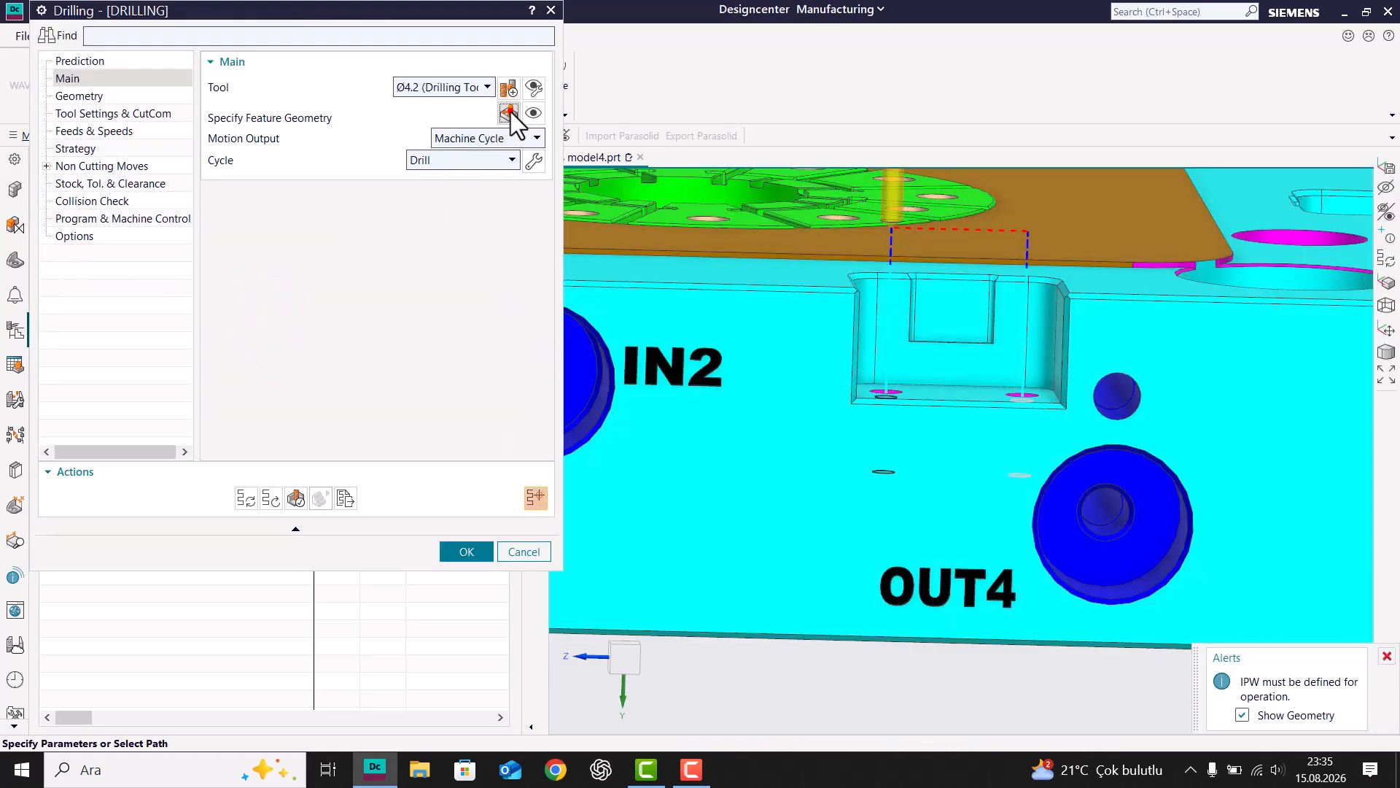
click(510, 111)
click(188, 58)
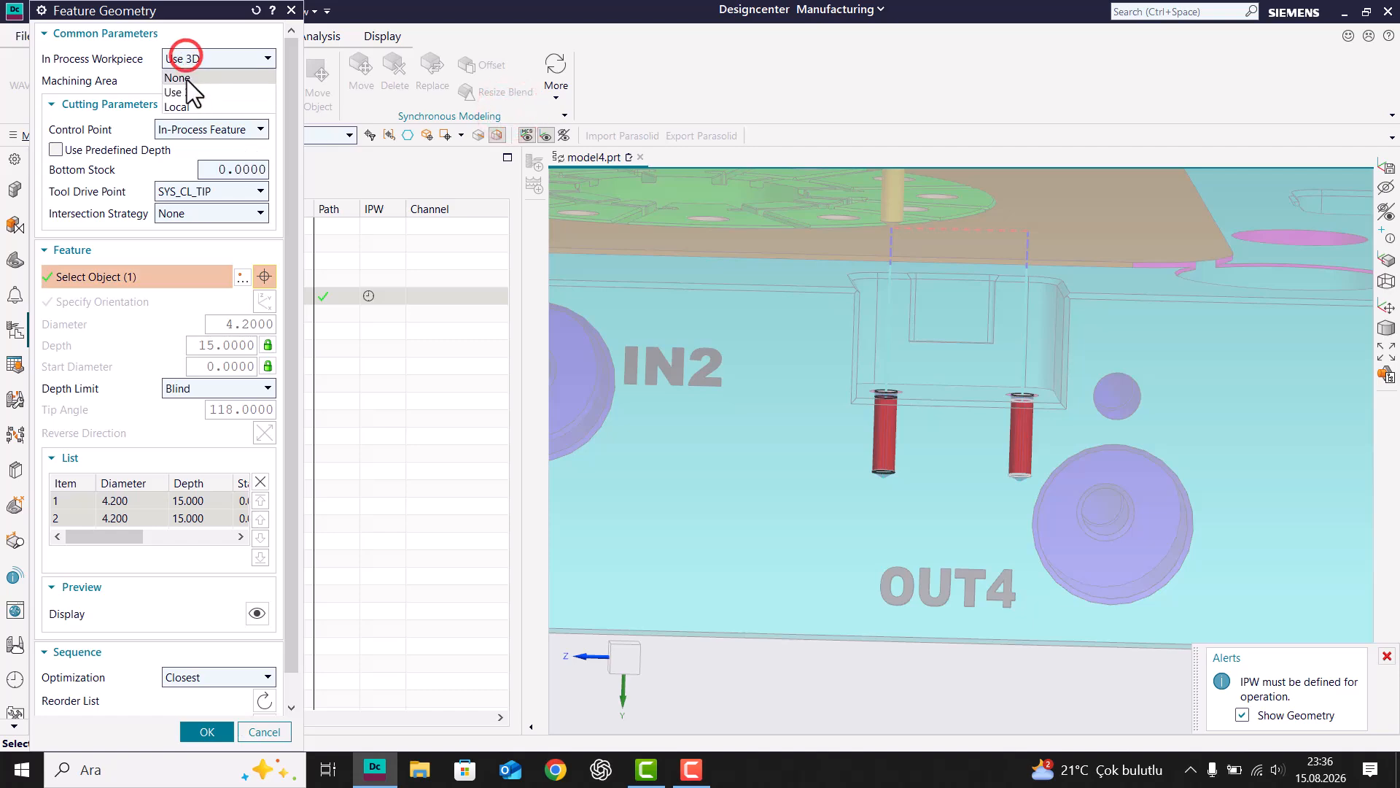
click(178, 77)
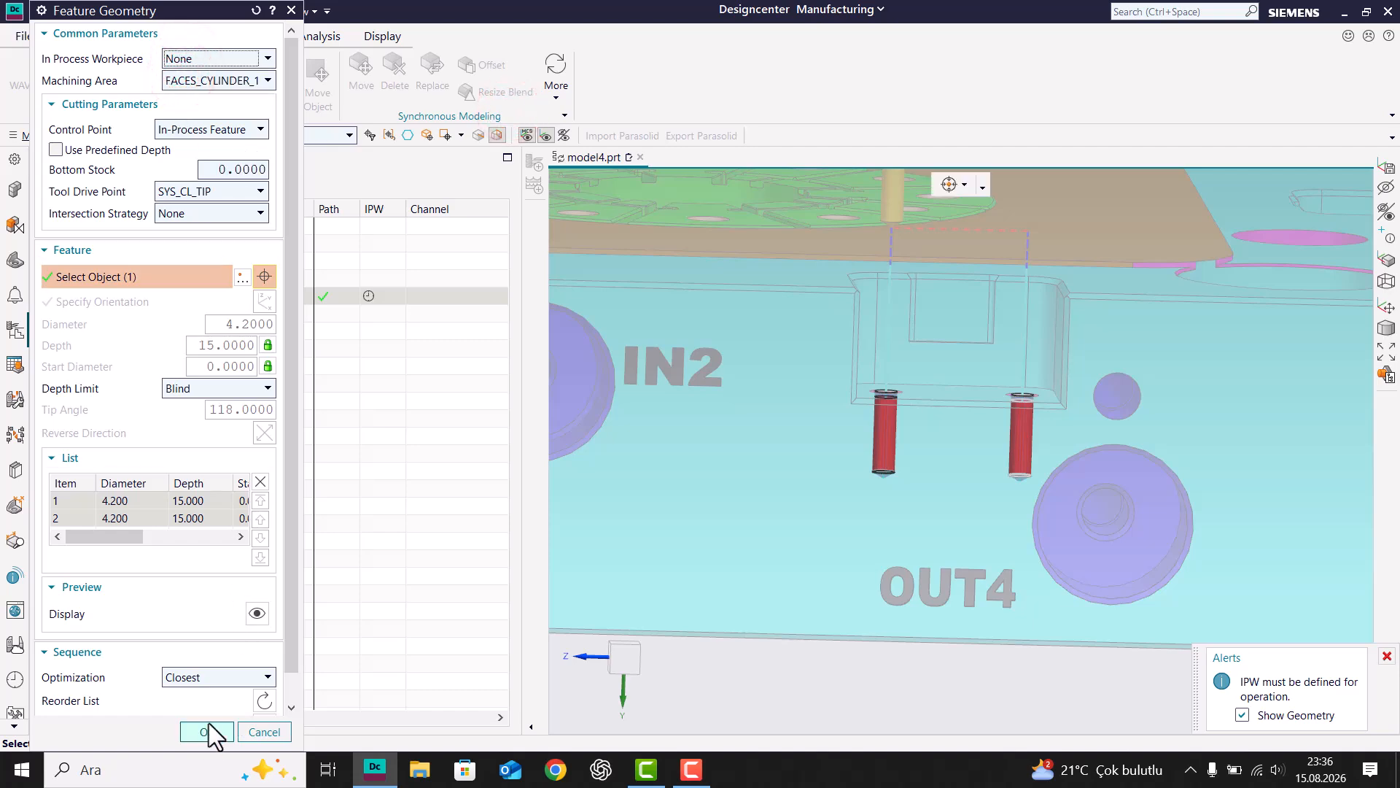
click(207, 731)
click(257, 498)
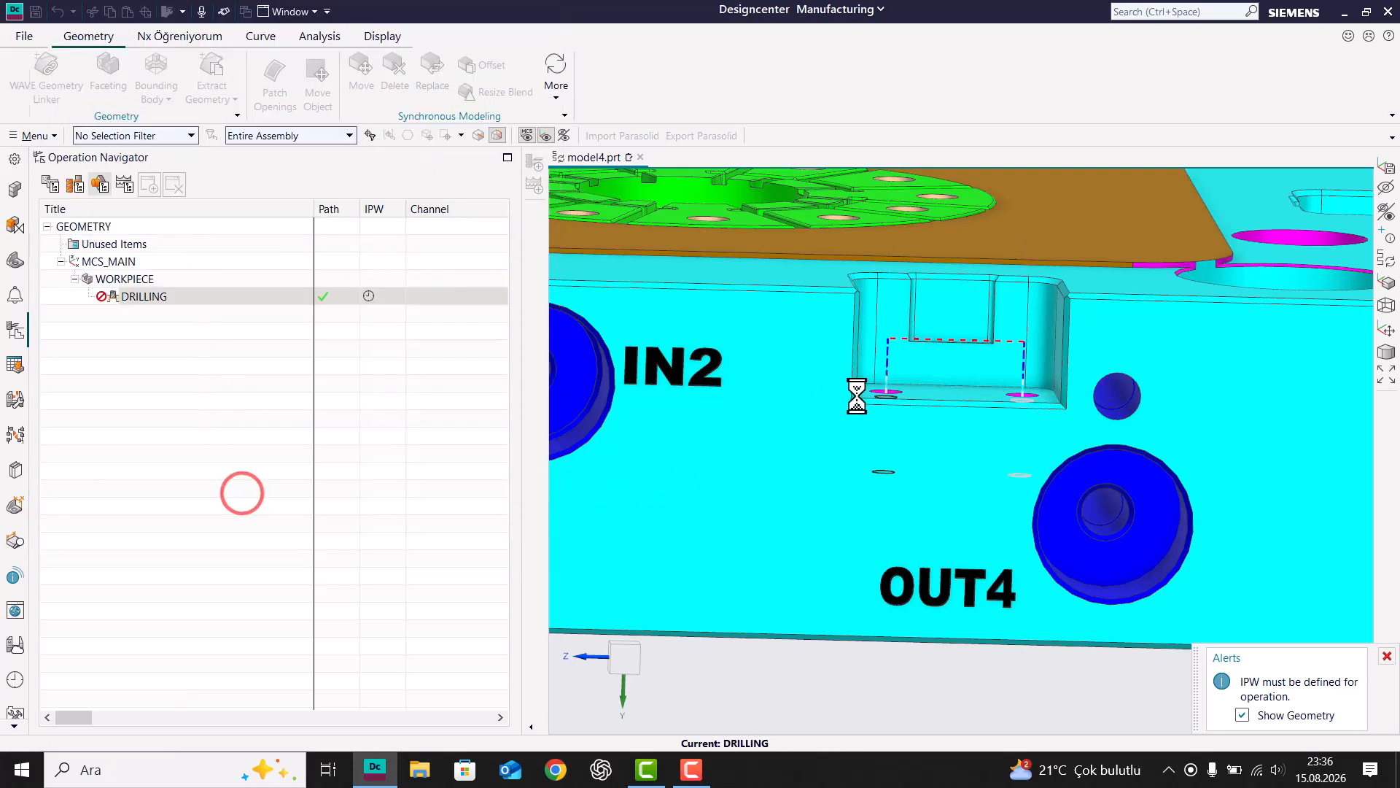
middle_drag(941, 392, 838, 496)
middle_click(838, 498)
scroll(842, 492, up, 3)
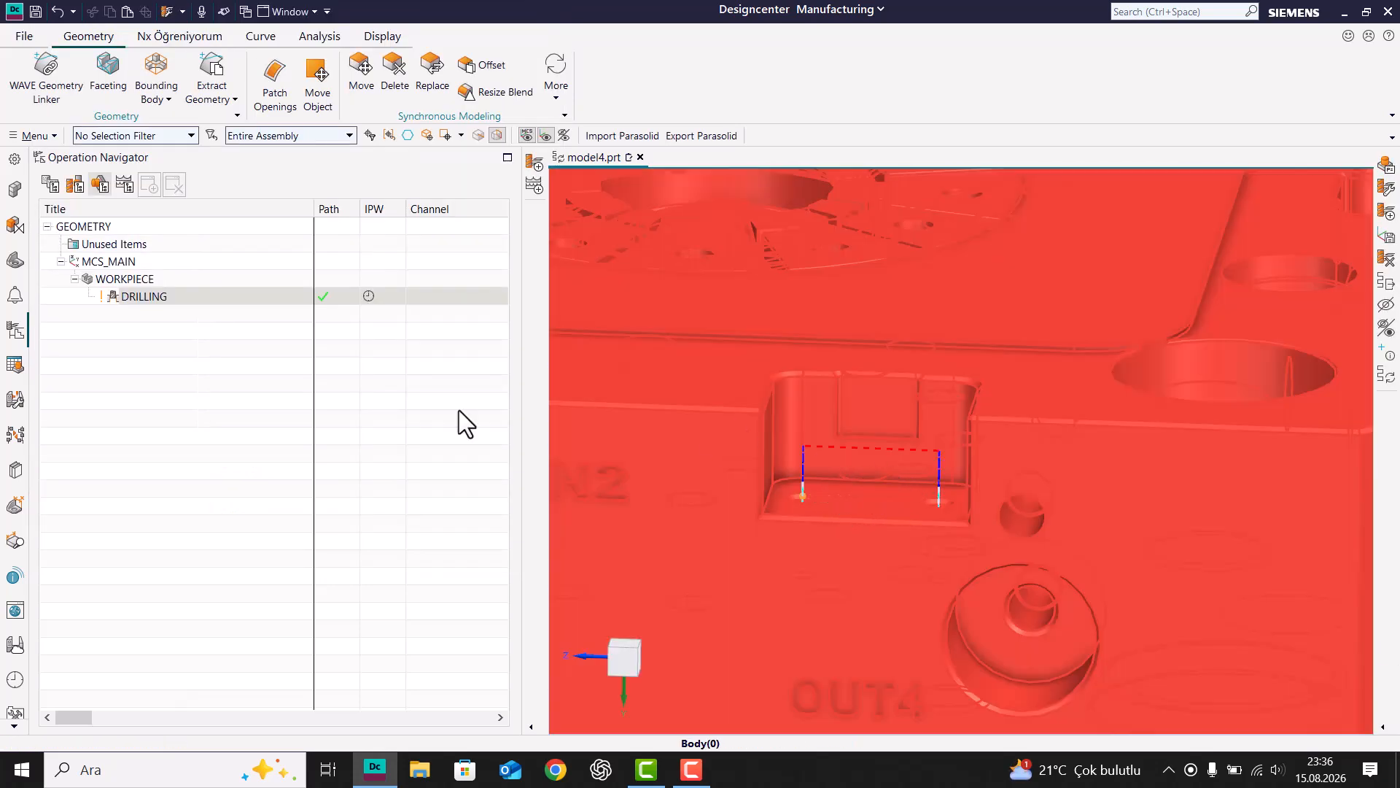
click(194, 365)
click(228, 301)
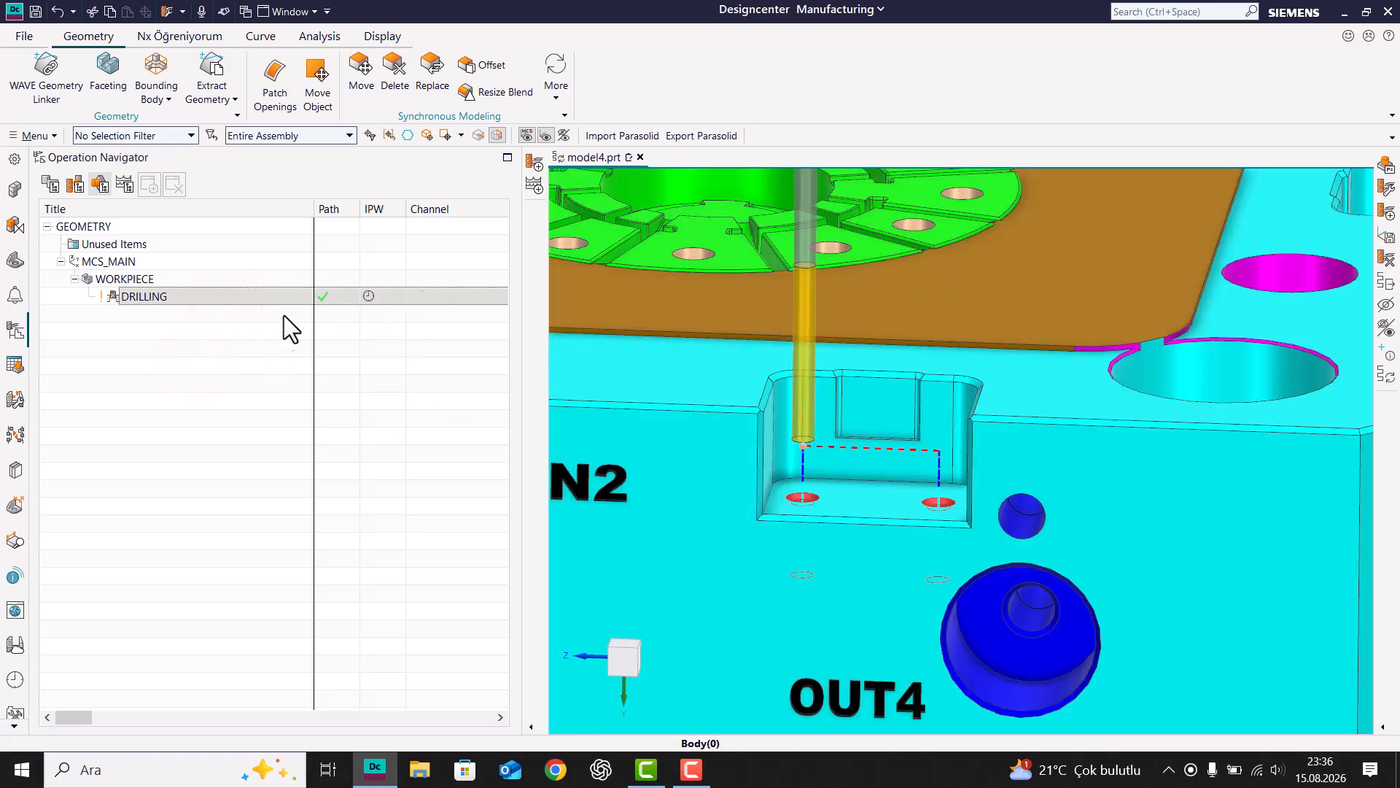
- Set the DRILLING operation's transfer clearance to Automatic Plane with a Safe Clearance Distance of 50, regenerate, and inspect the path
double_click(289, 296)
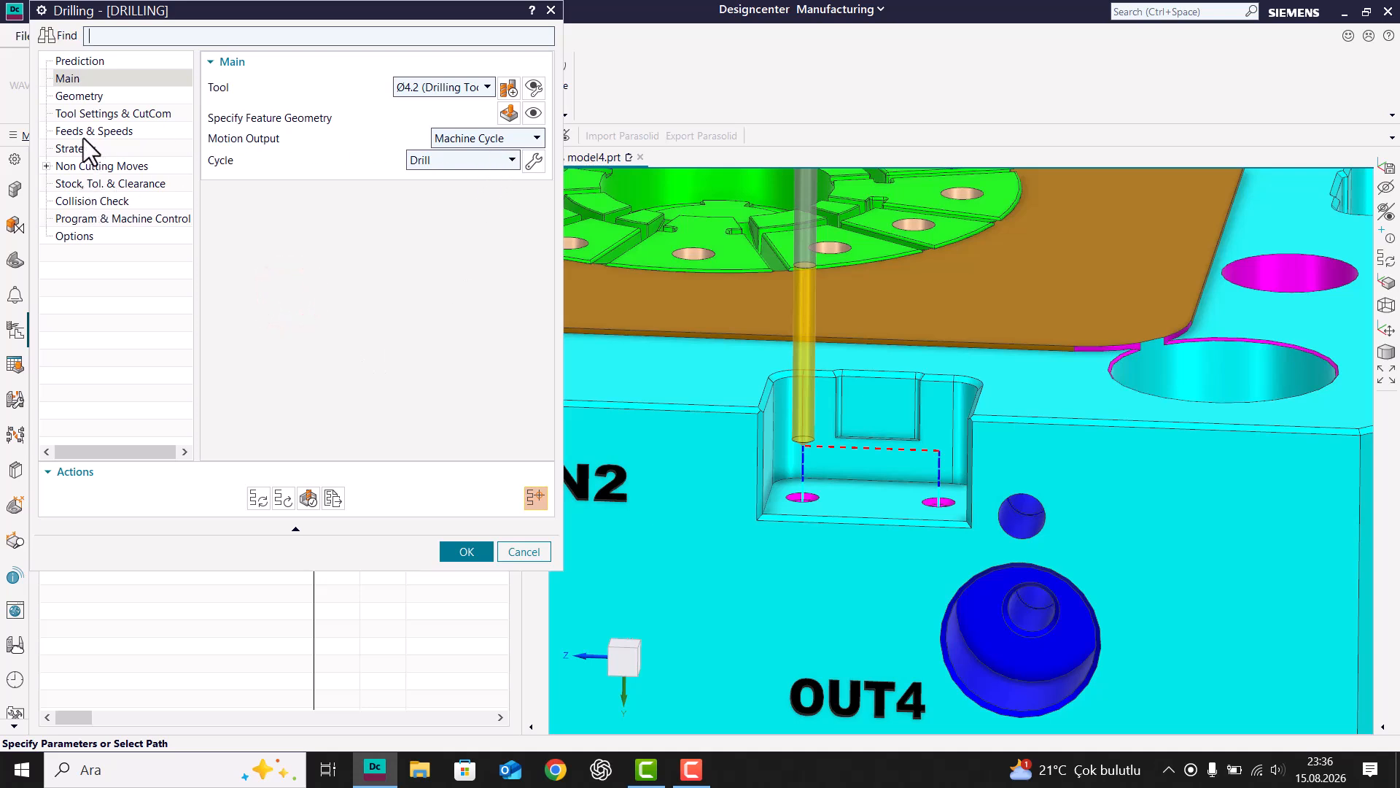
click(48, 168)
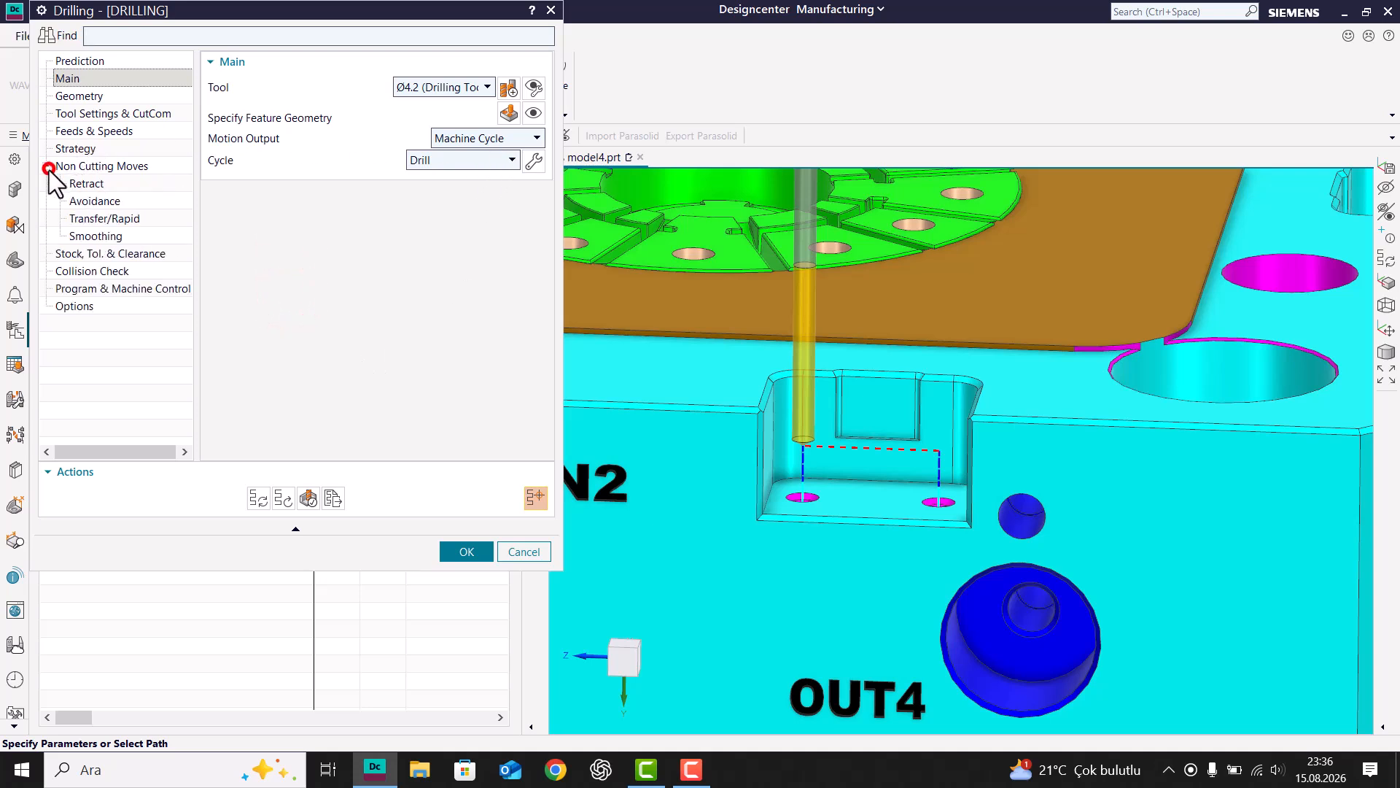
click(103, 217)
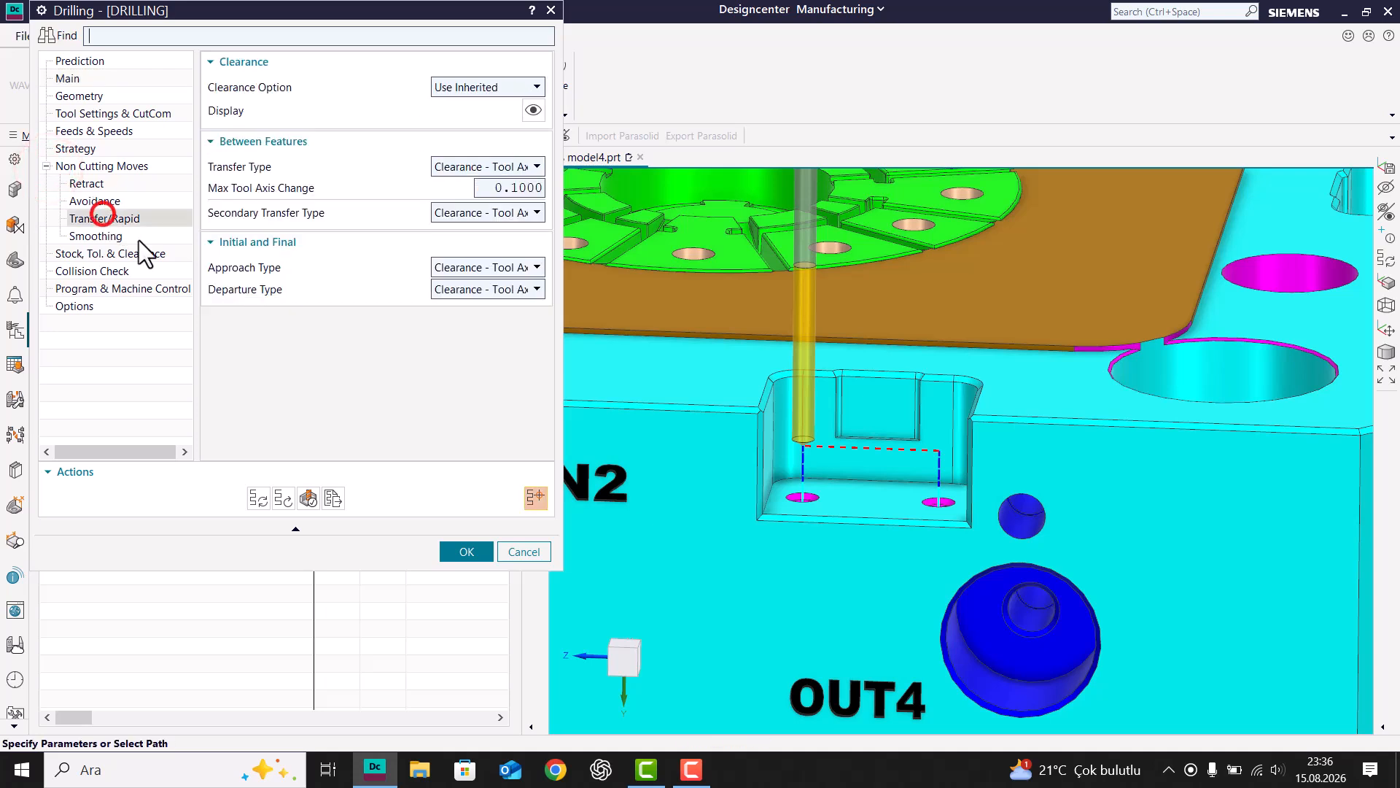
click(454, 89)
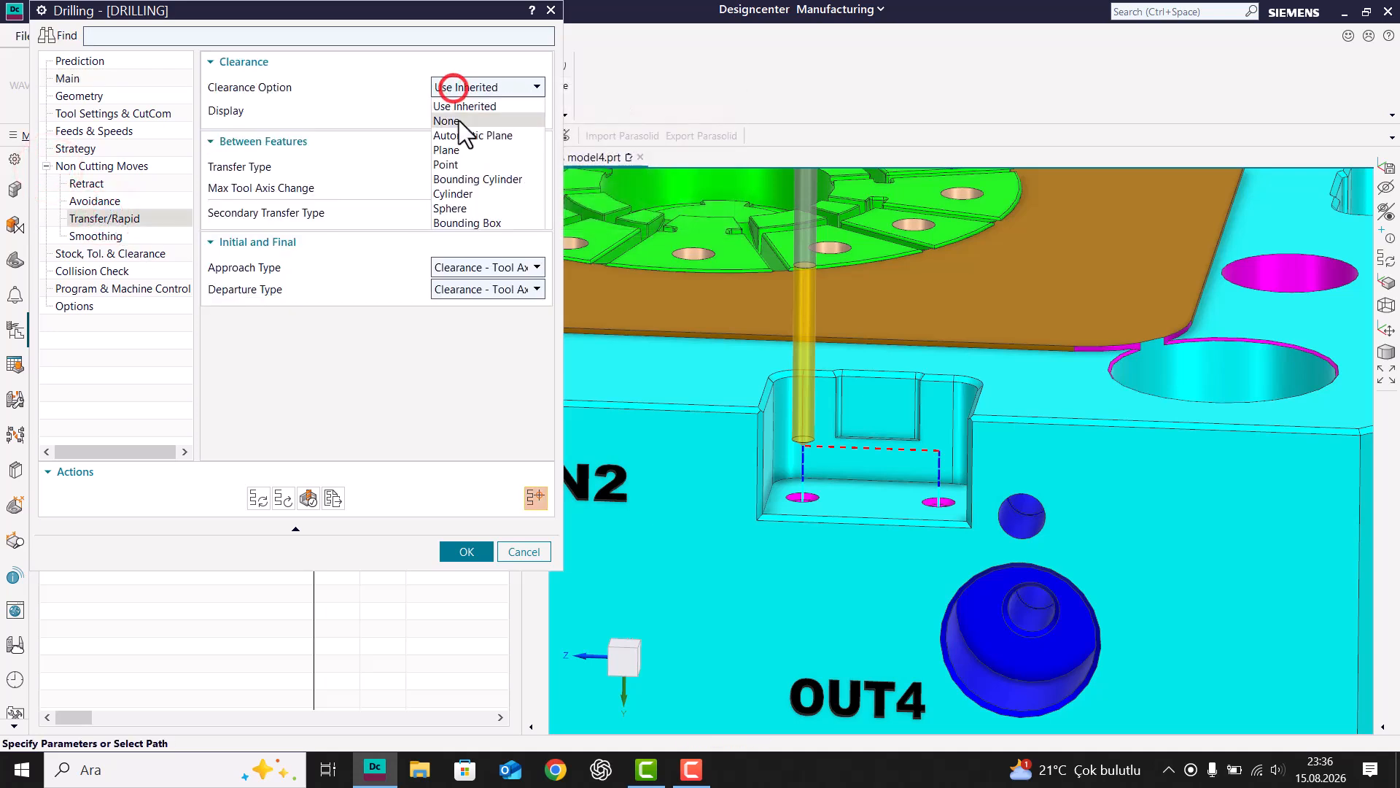
click(462, 135)
click(509, 108)
text(50)
key(Return)
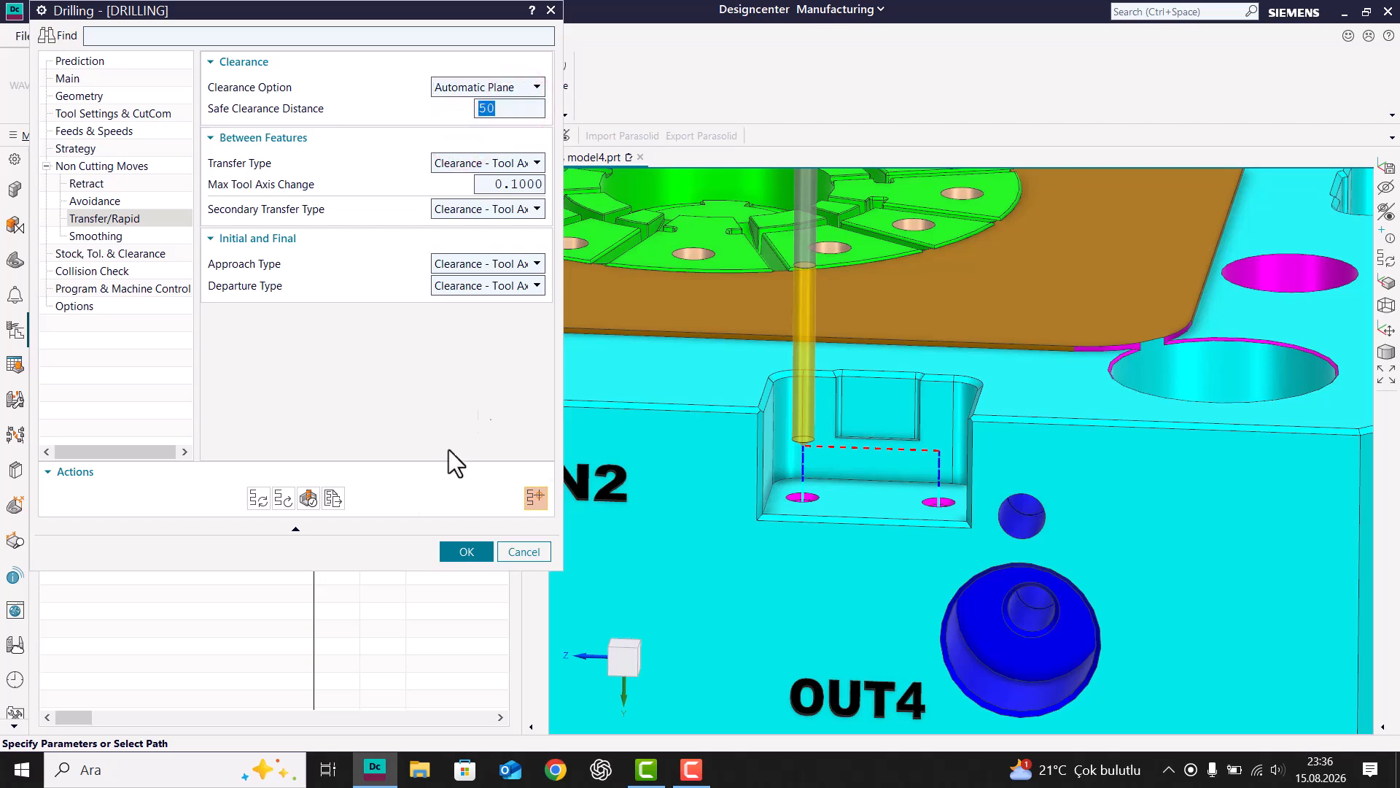
click(261, 501)
scroll(822, 504, down, 4)
mouse_move(826, 454)
middle_down()
mouse_move(846, 446)
mouse_move(838, 430)
middle_up()
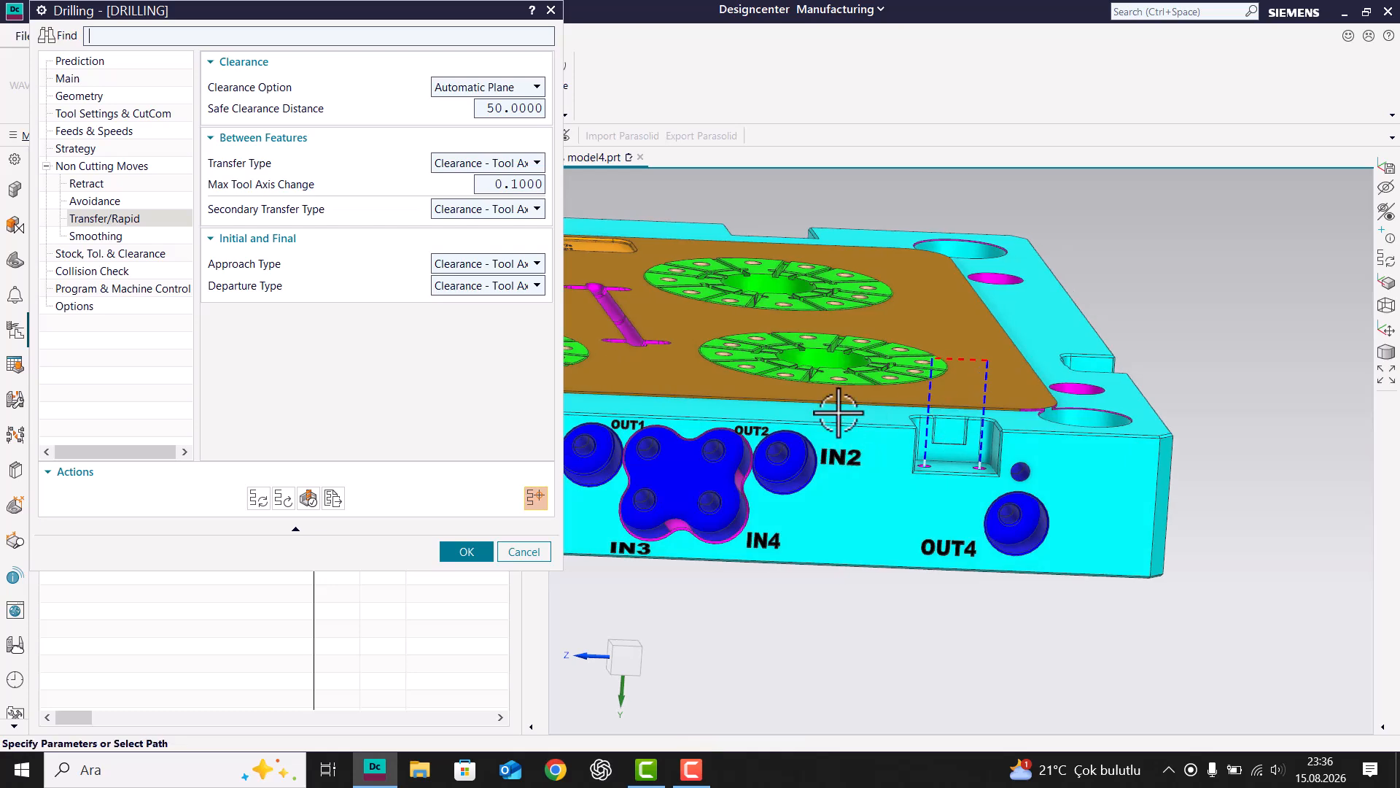
- Set the Clearance Option to Plane, offset 10 mm from the plate's upper face beside the pocket, and regenerate the tool path
click(501, 93)
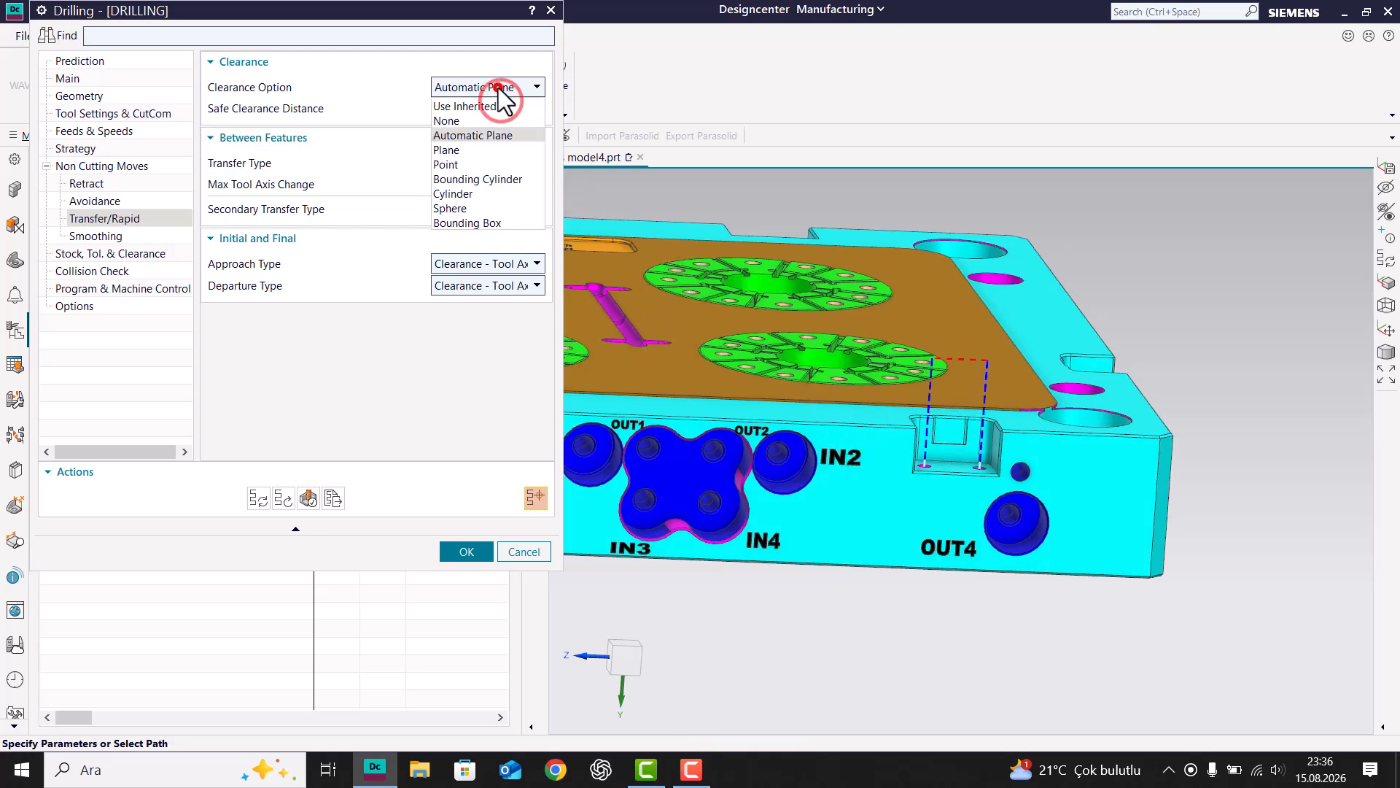
click(462, 149)
scroll(941, 445, up, 3)
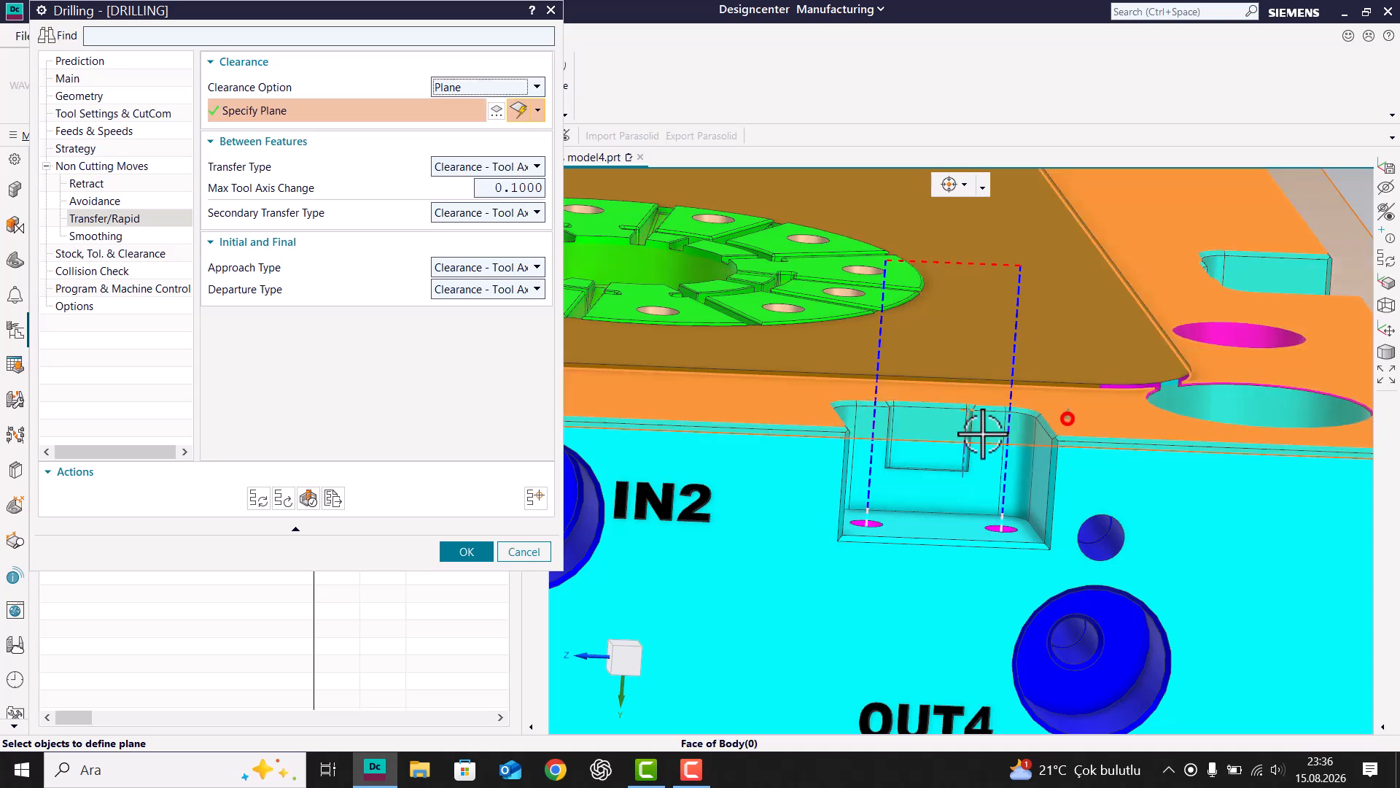
click(1067, 417)
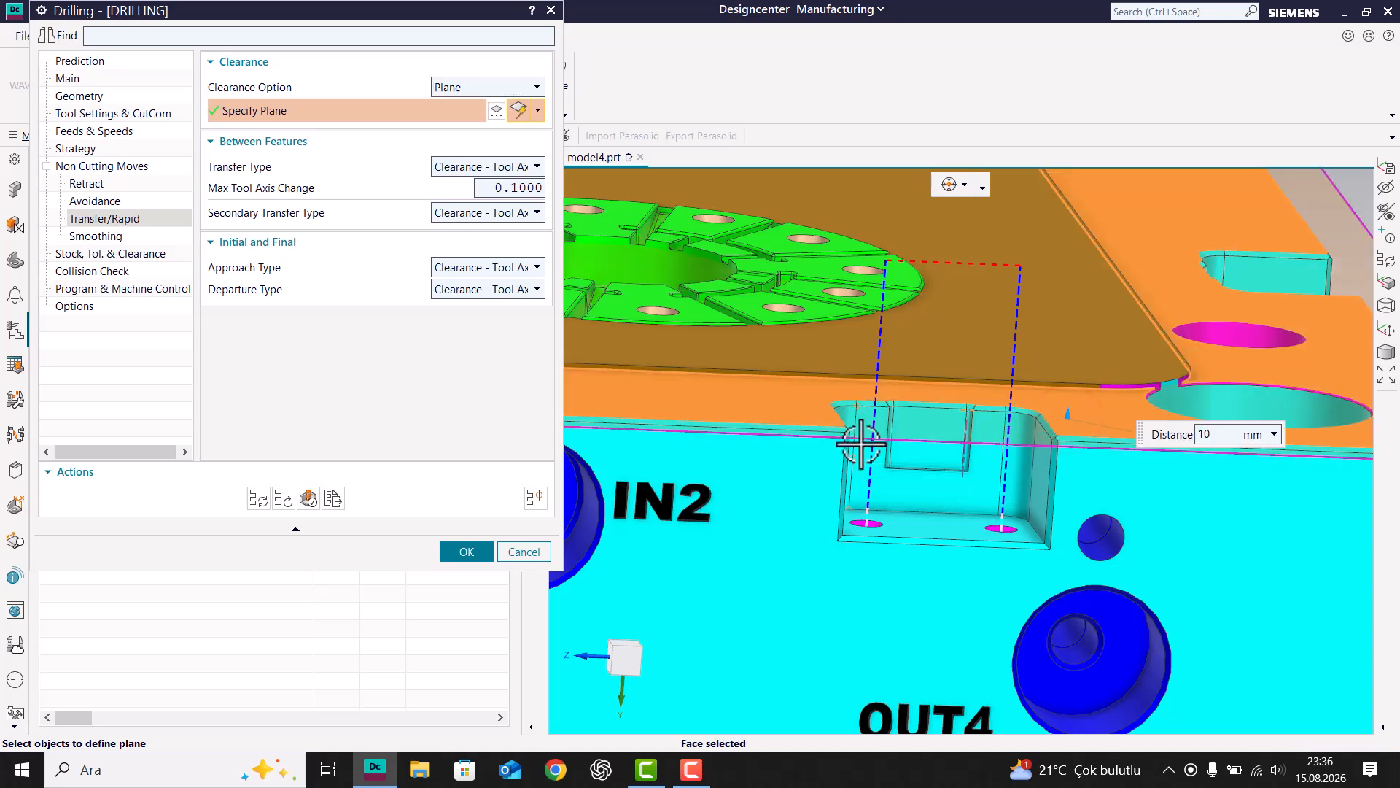
key(Return)
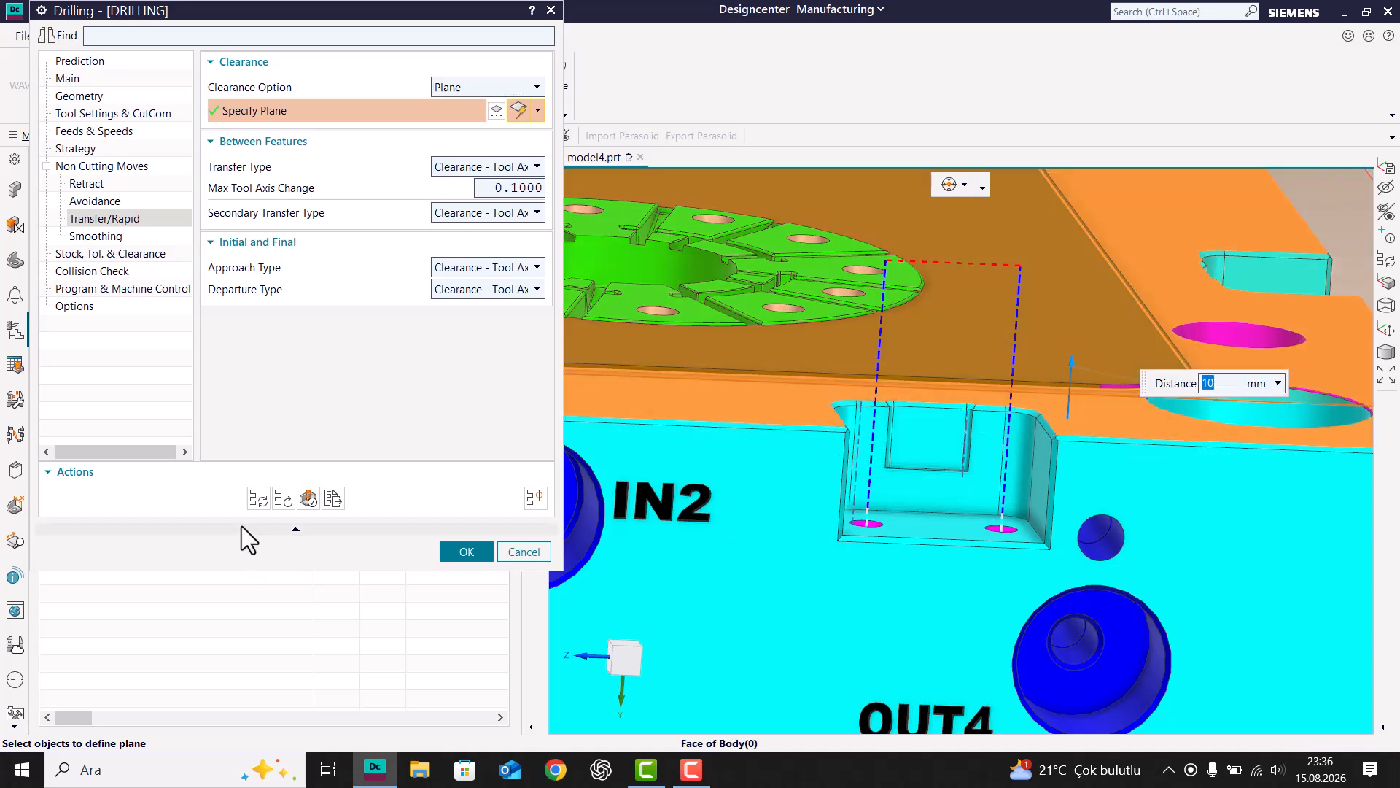
middle_click(248, 495)
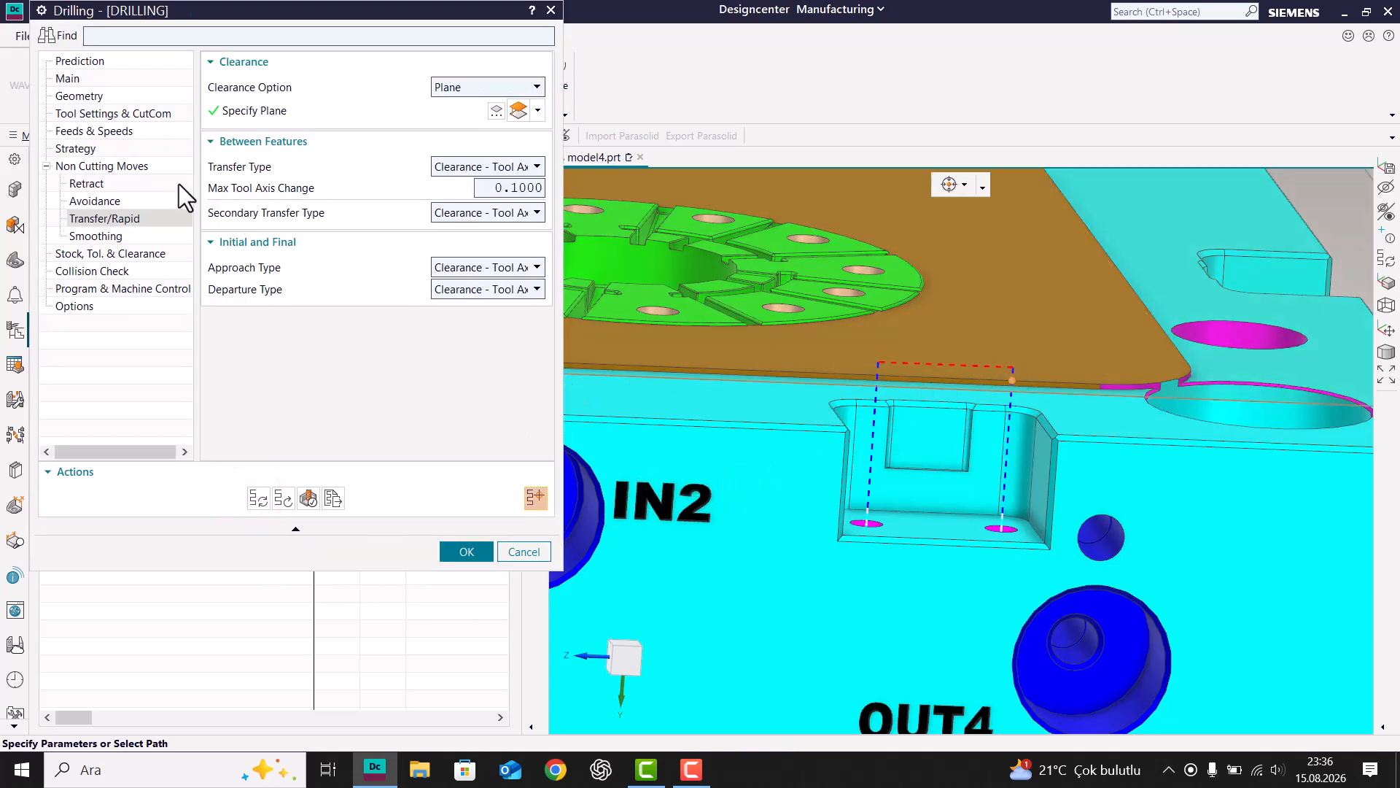
- Review the WORKPIECE geometry definition assigned to the DRILLING operation and accept it
click(73, 98)
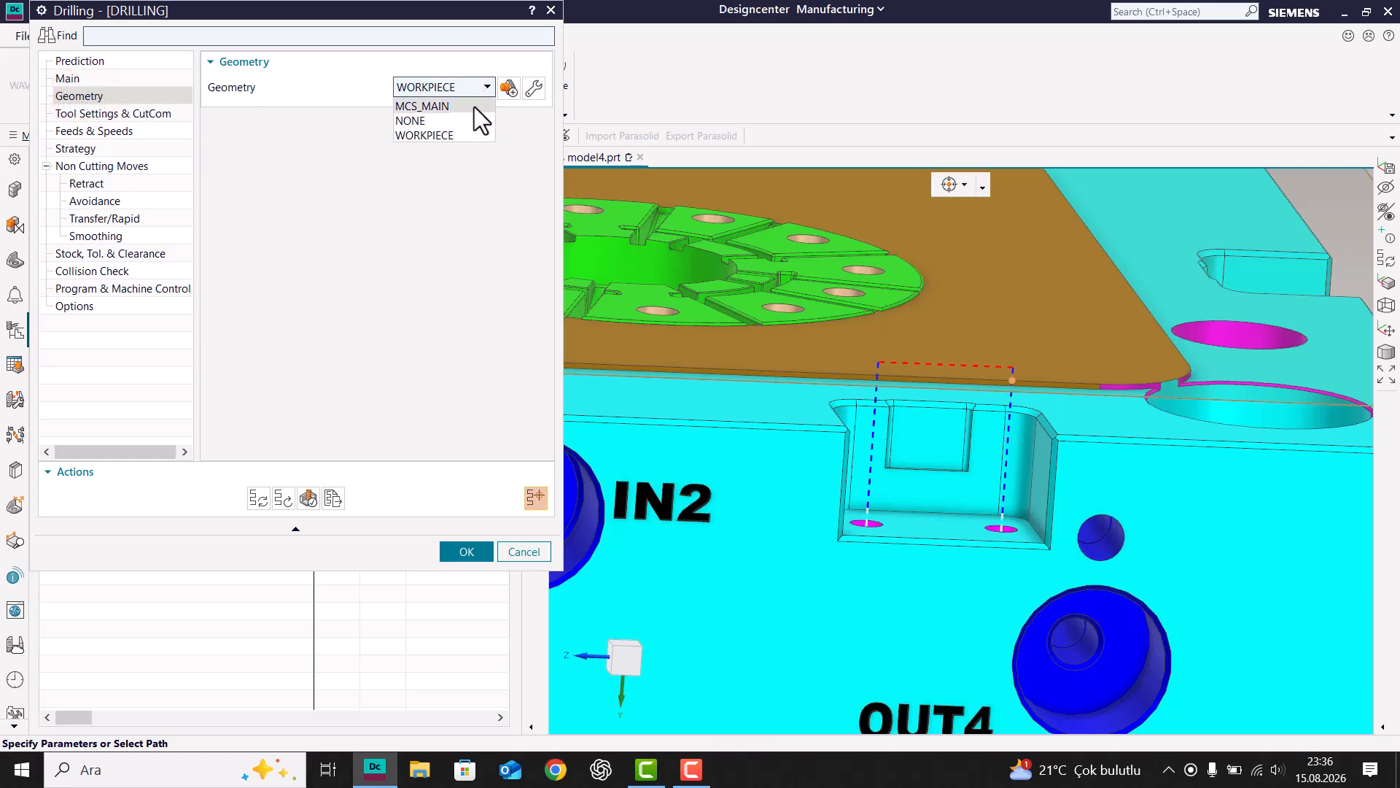
click(483, 87)
click(535, 88)
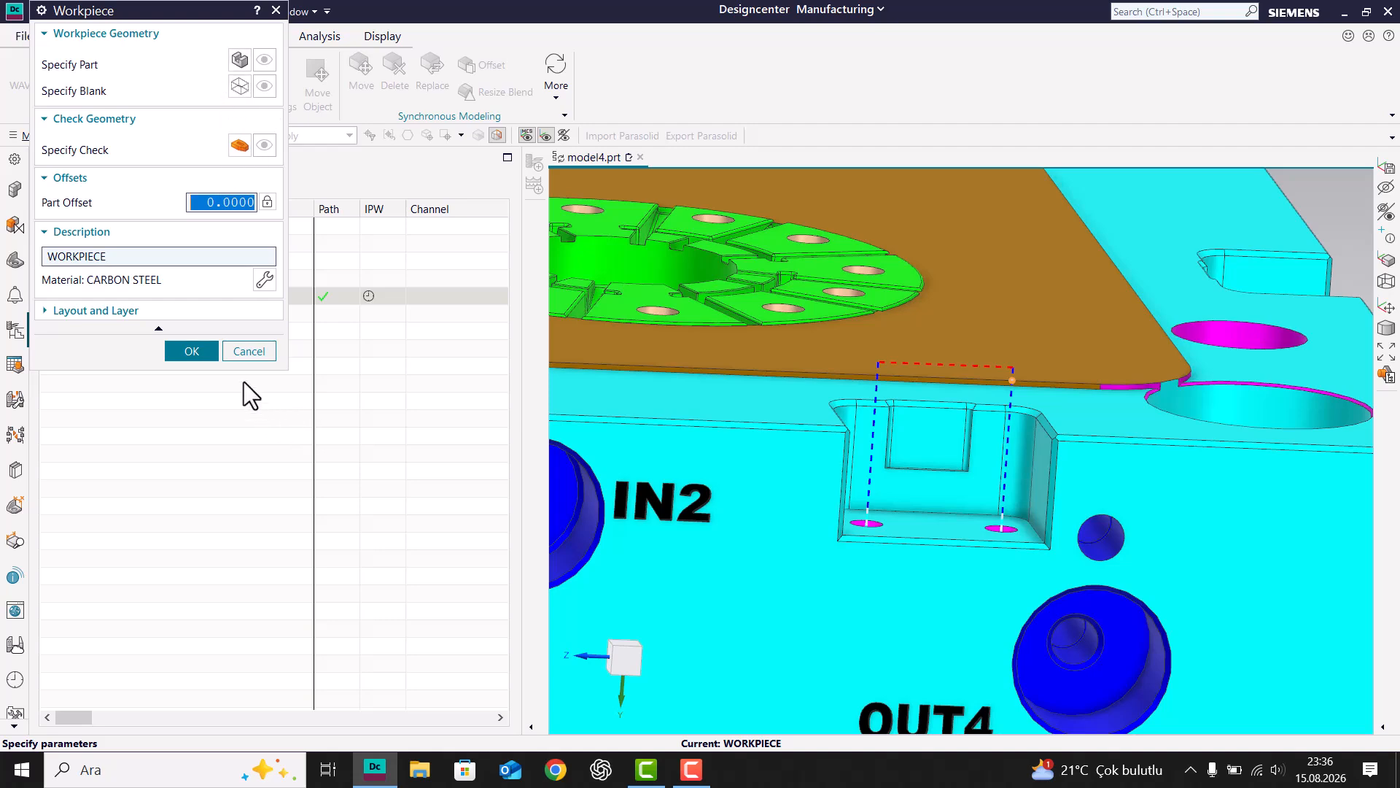
click(204, 357)
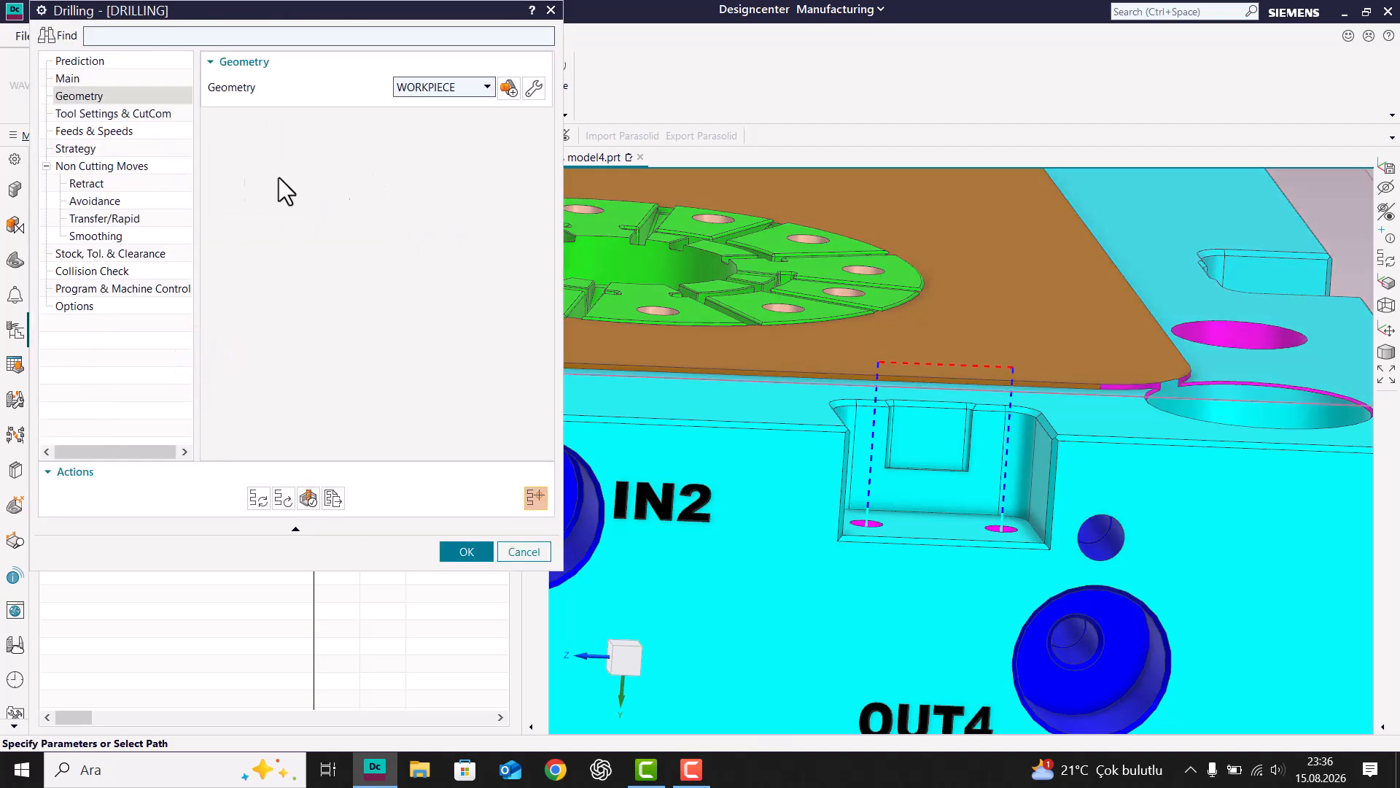
- Set the drilling surface speed to 15 smm and the cut feed rate to 30 mmpm, calculating the dependent values from each
click(85, 132)
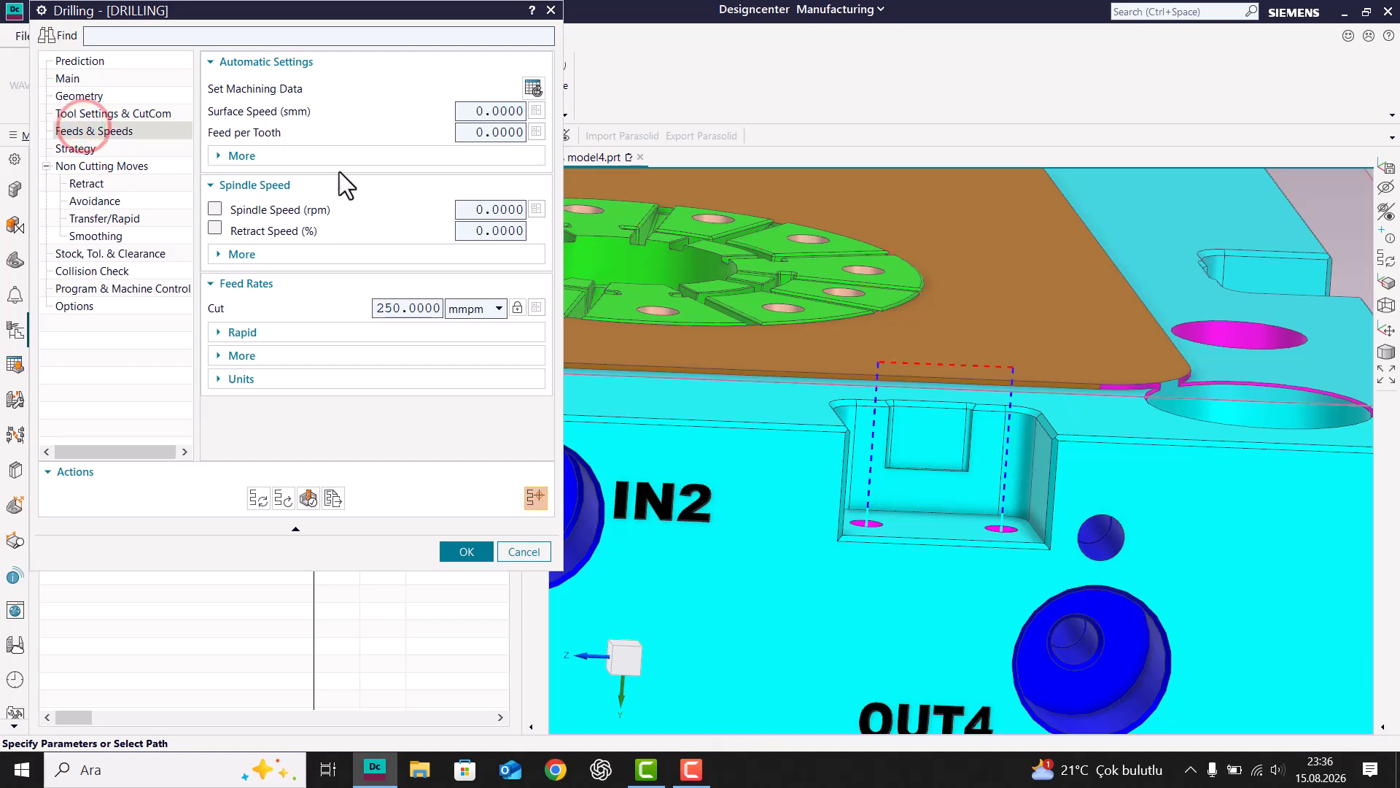
click(499, 111)
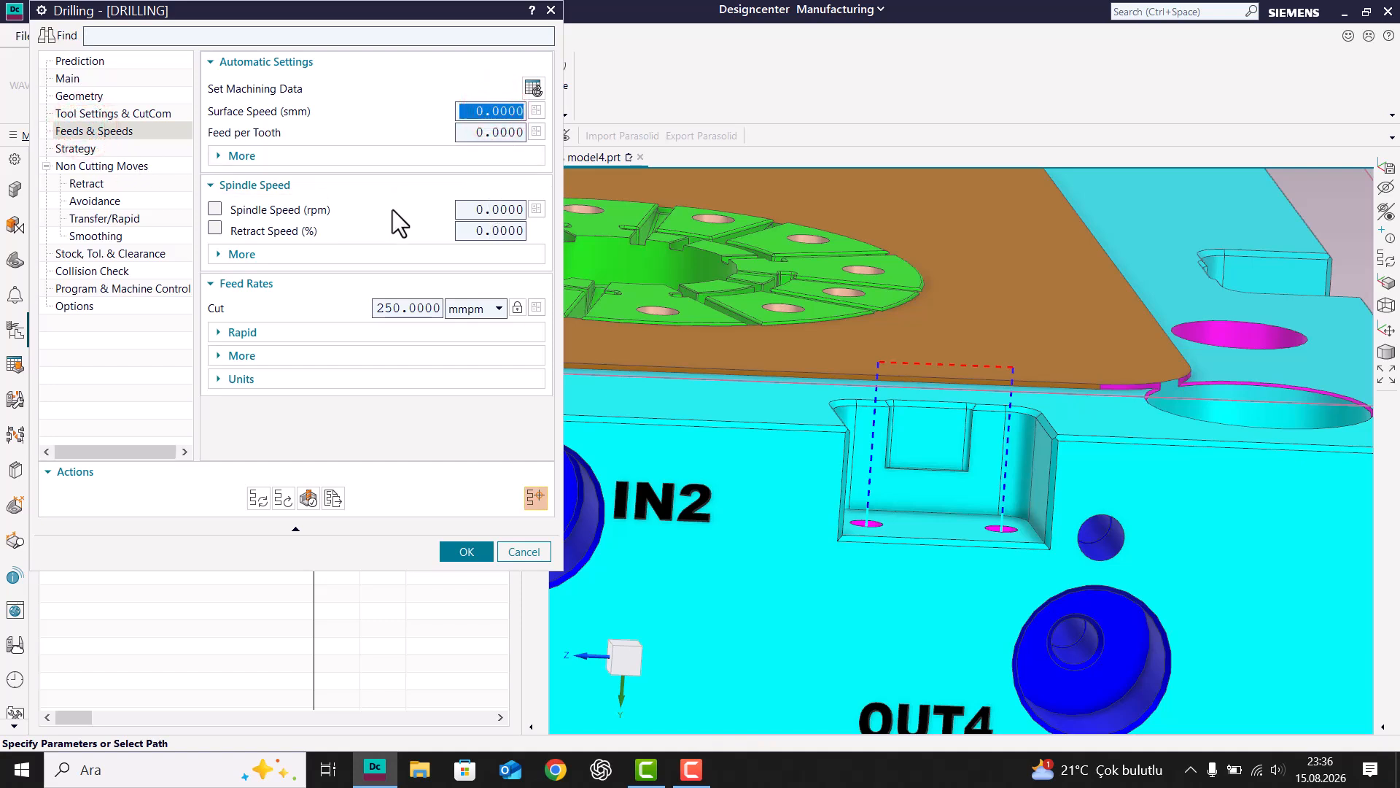
text(15)
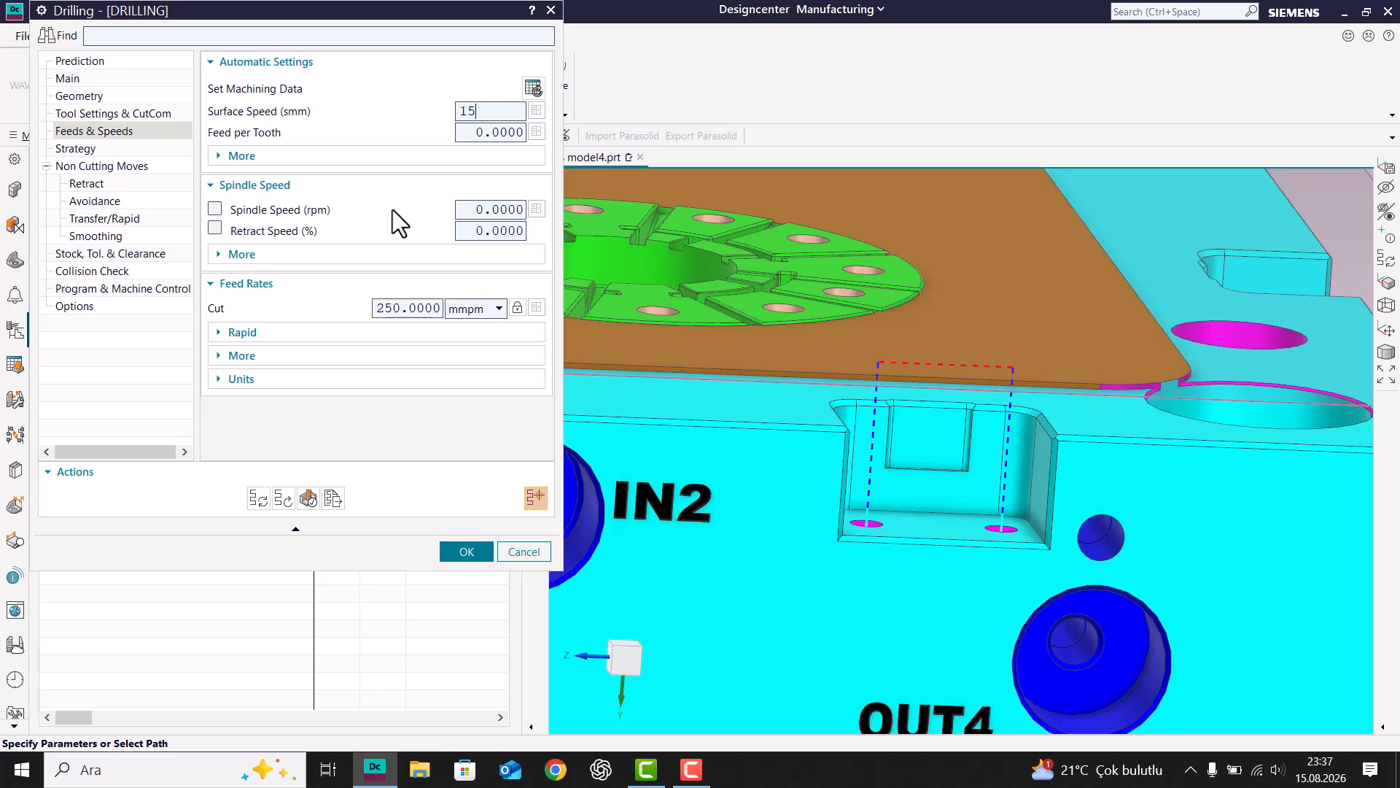
click(533, 109)
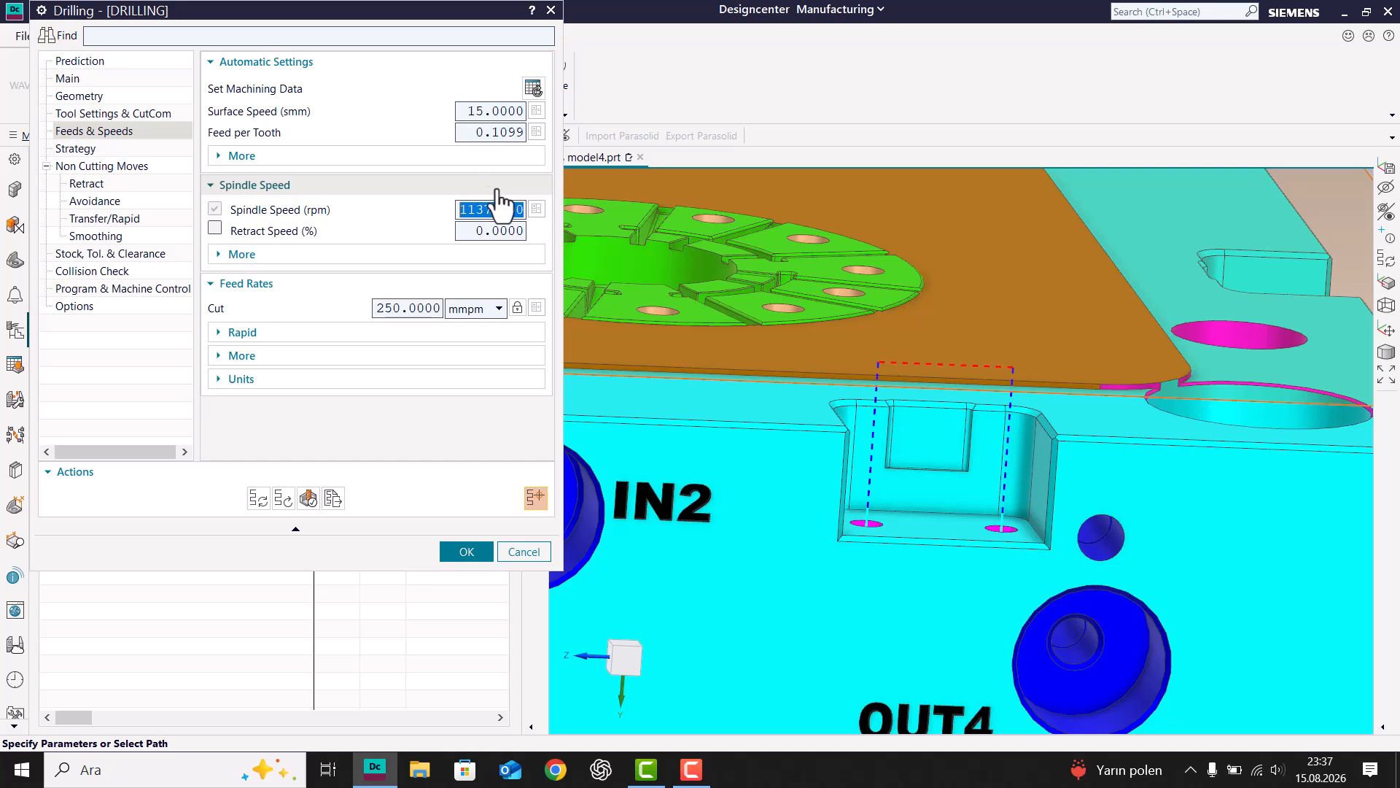
double_click(484, 111)
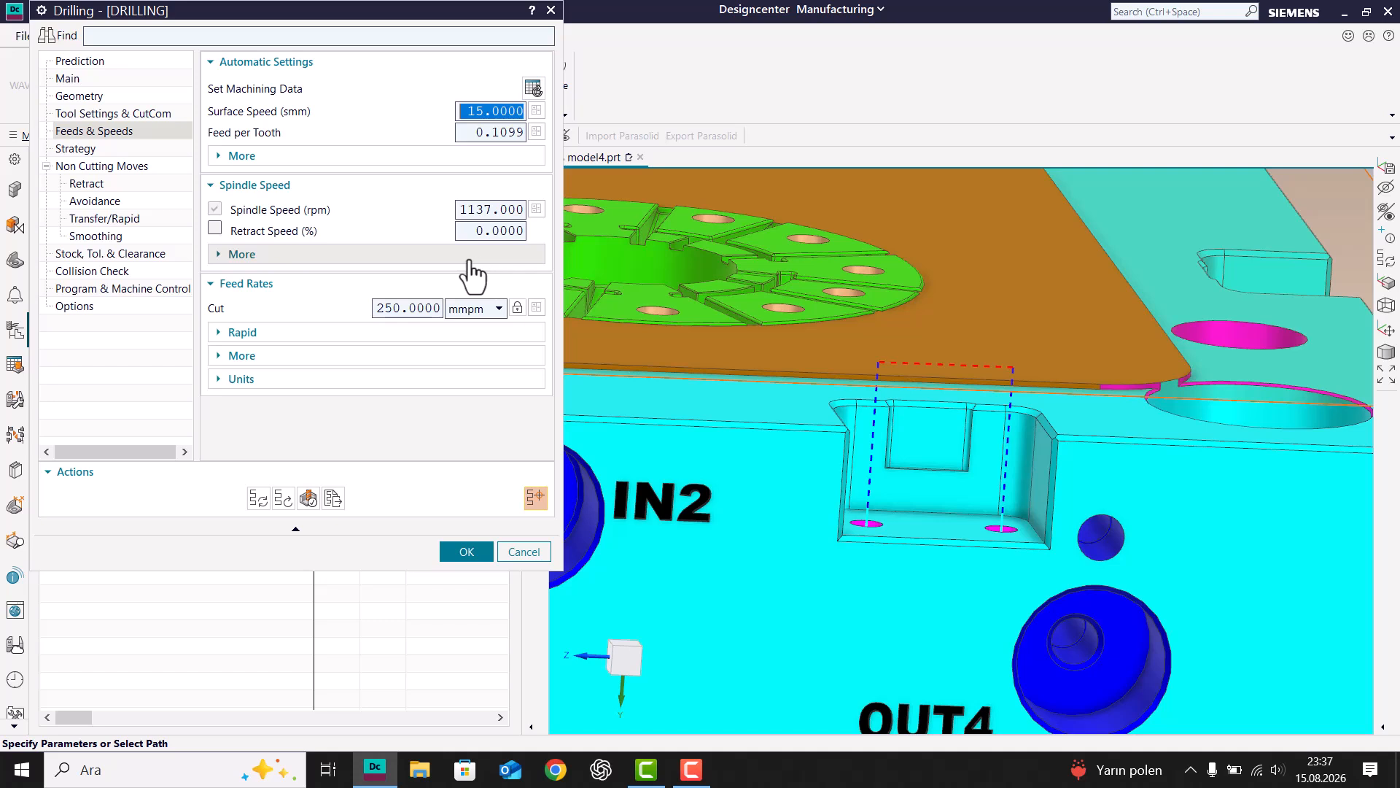
double_click(406, 307)
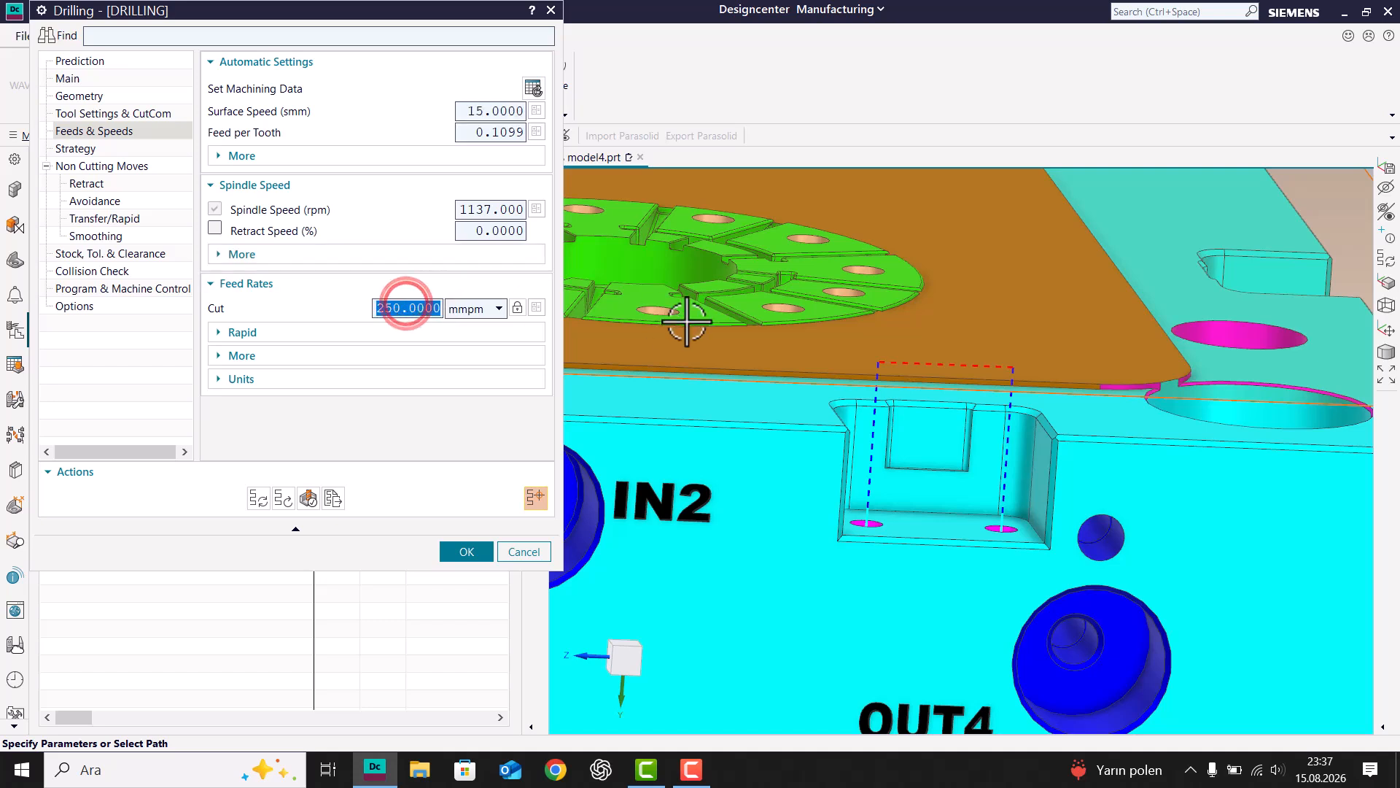
text(30)
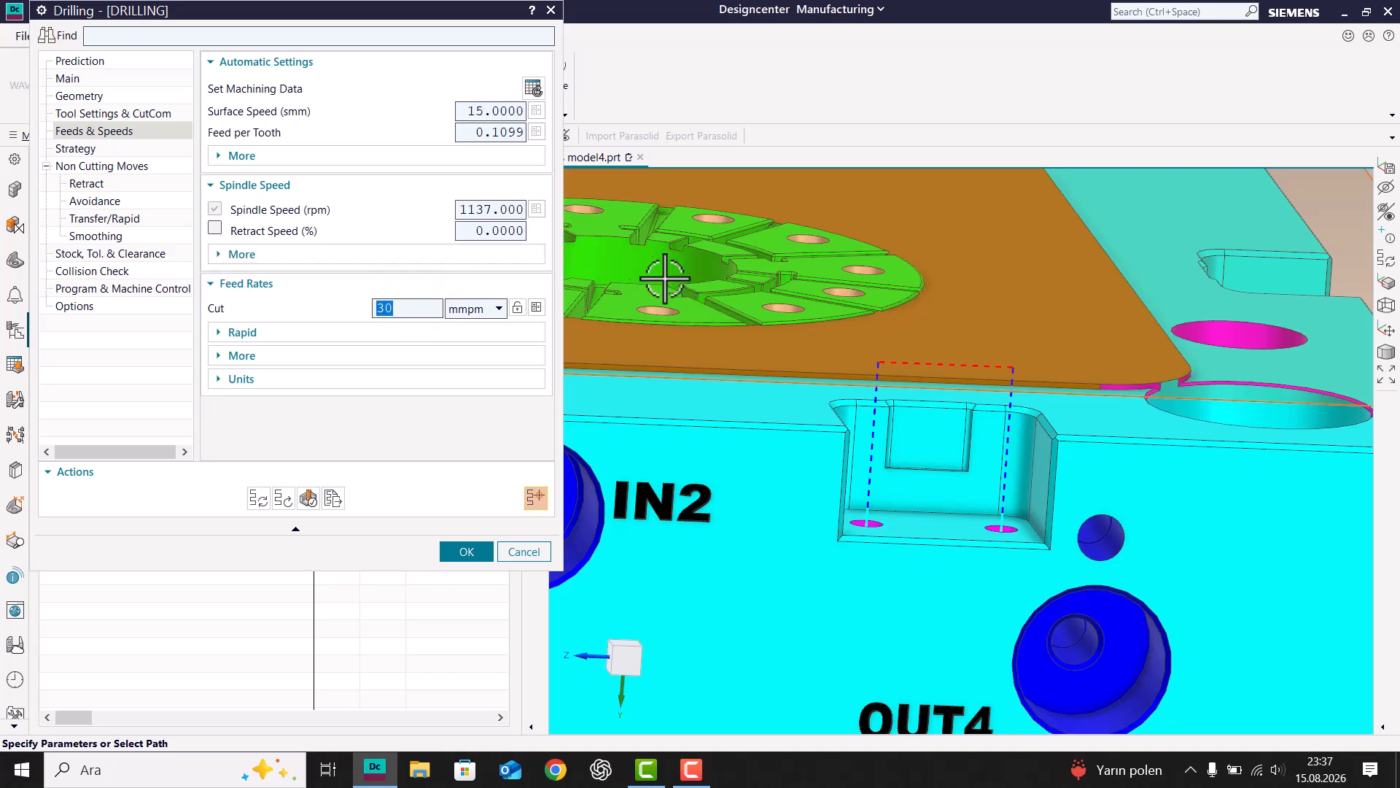
click(544, 308)
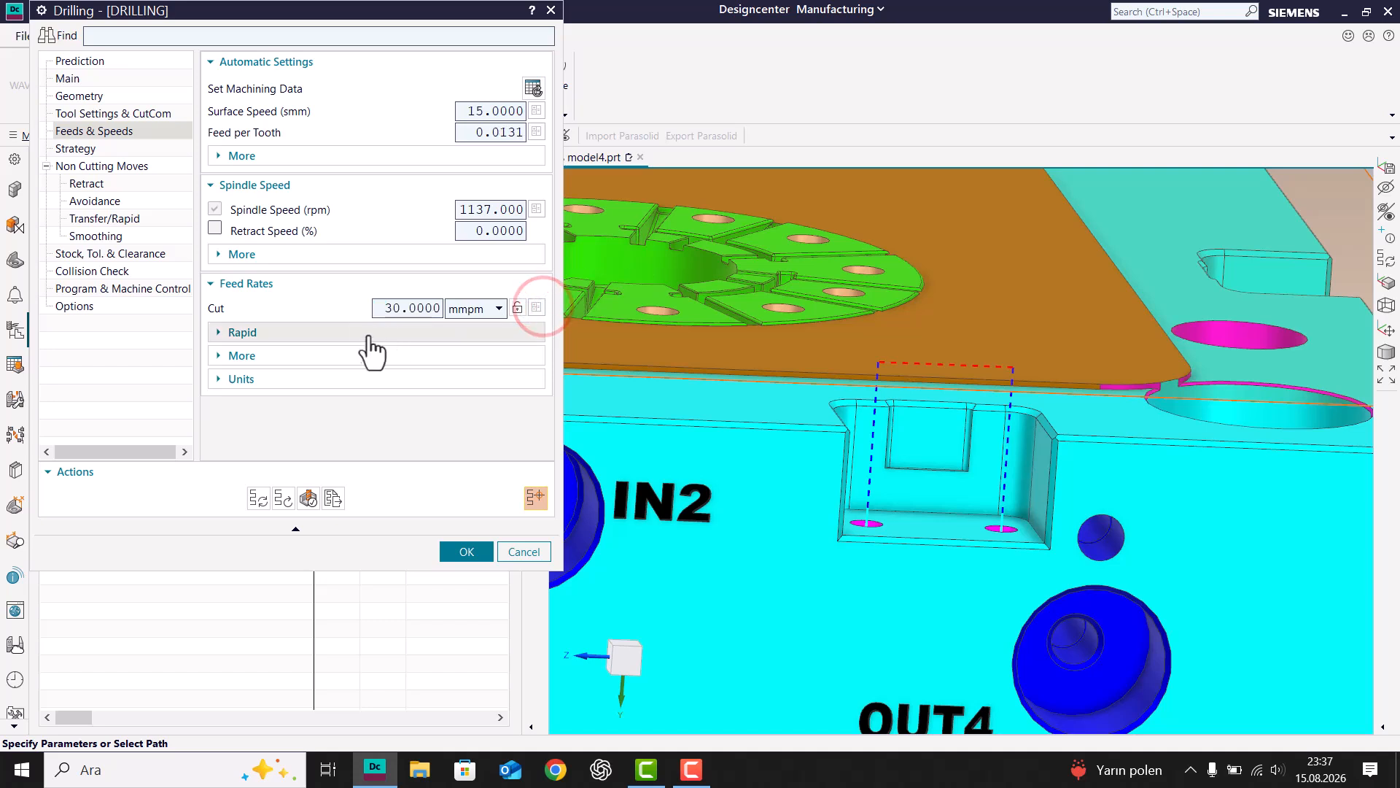
- Review the Retract, Transfer/Rapid and Smoothing settings of the operation's non-cutting moves
click(85, 183)
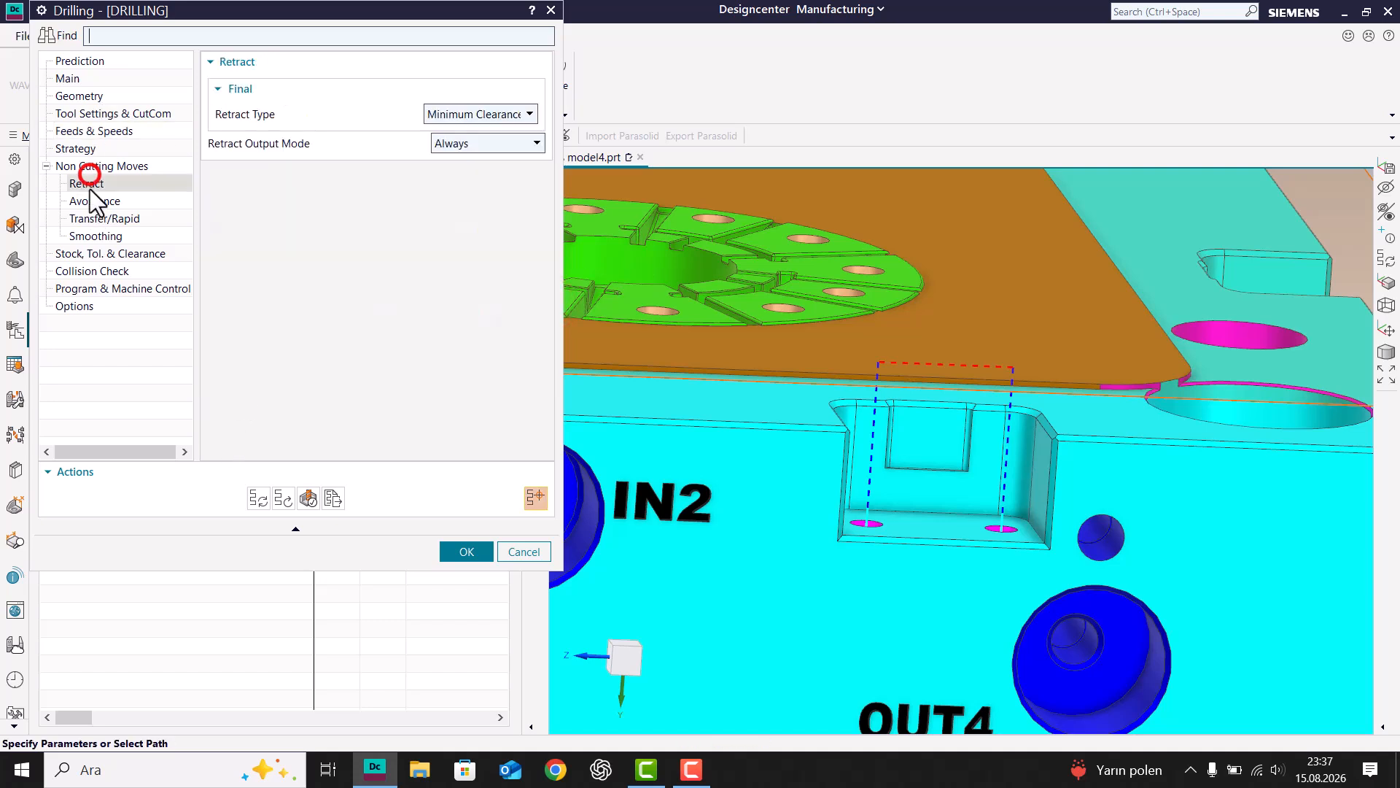
click(91, 223)
click(89, 235)
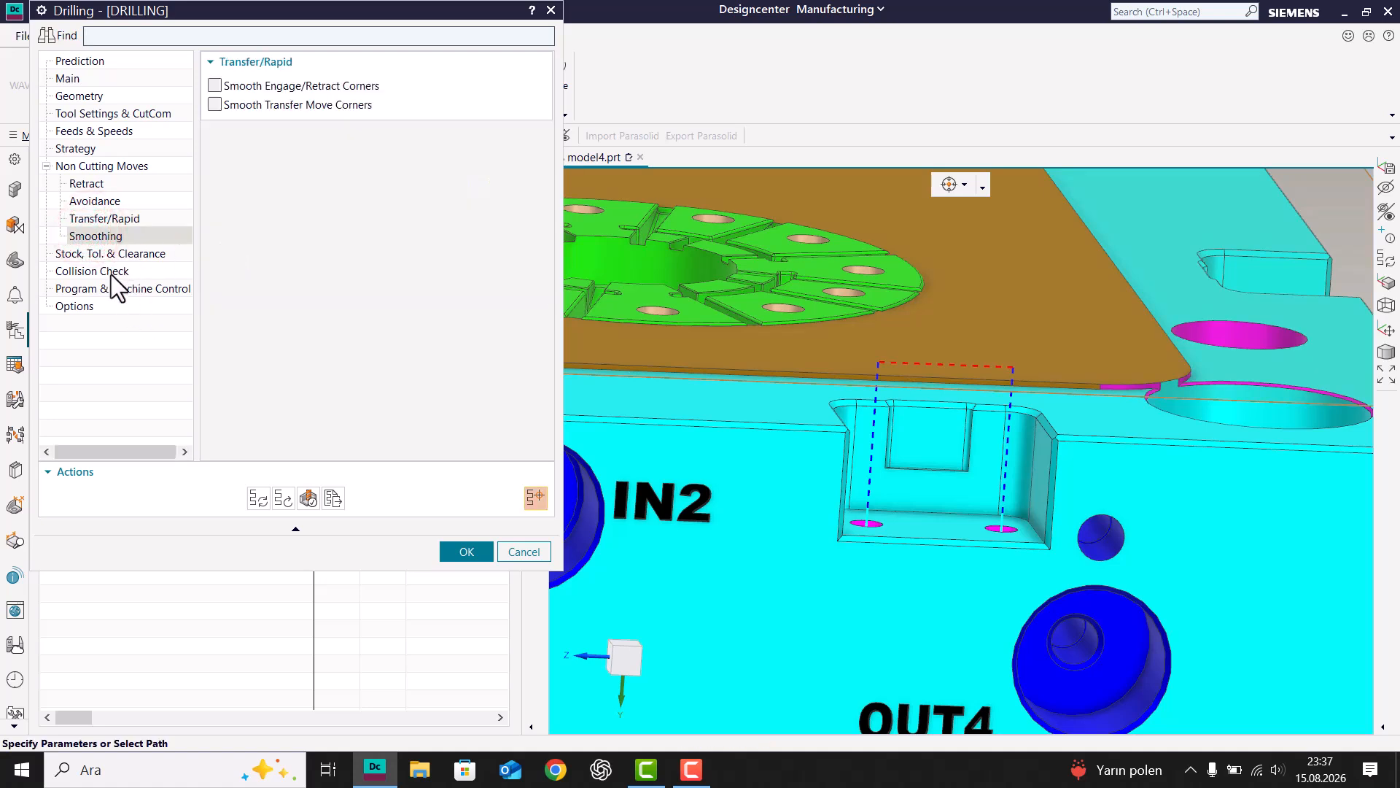
click(98, 183)
- Examine the Strategy settings' top and bottom offset distances against the tool path's start and end at the holes, using a wireframe view
click(86, 148)
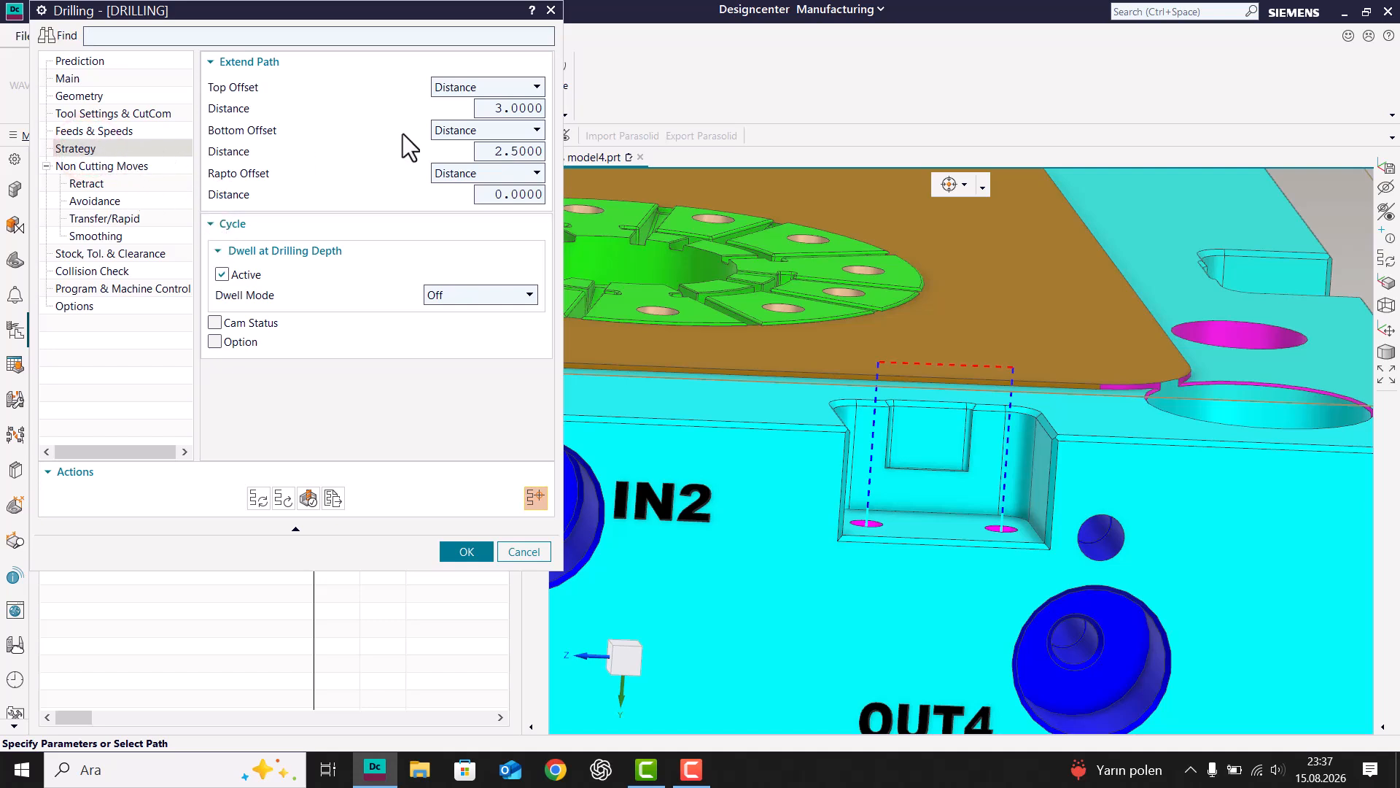
mouse_move(228, 116)
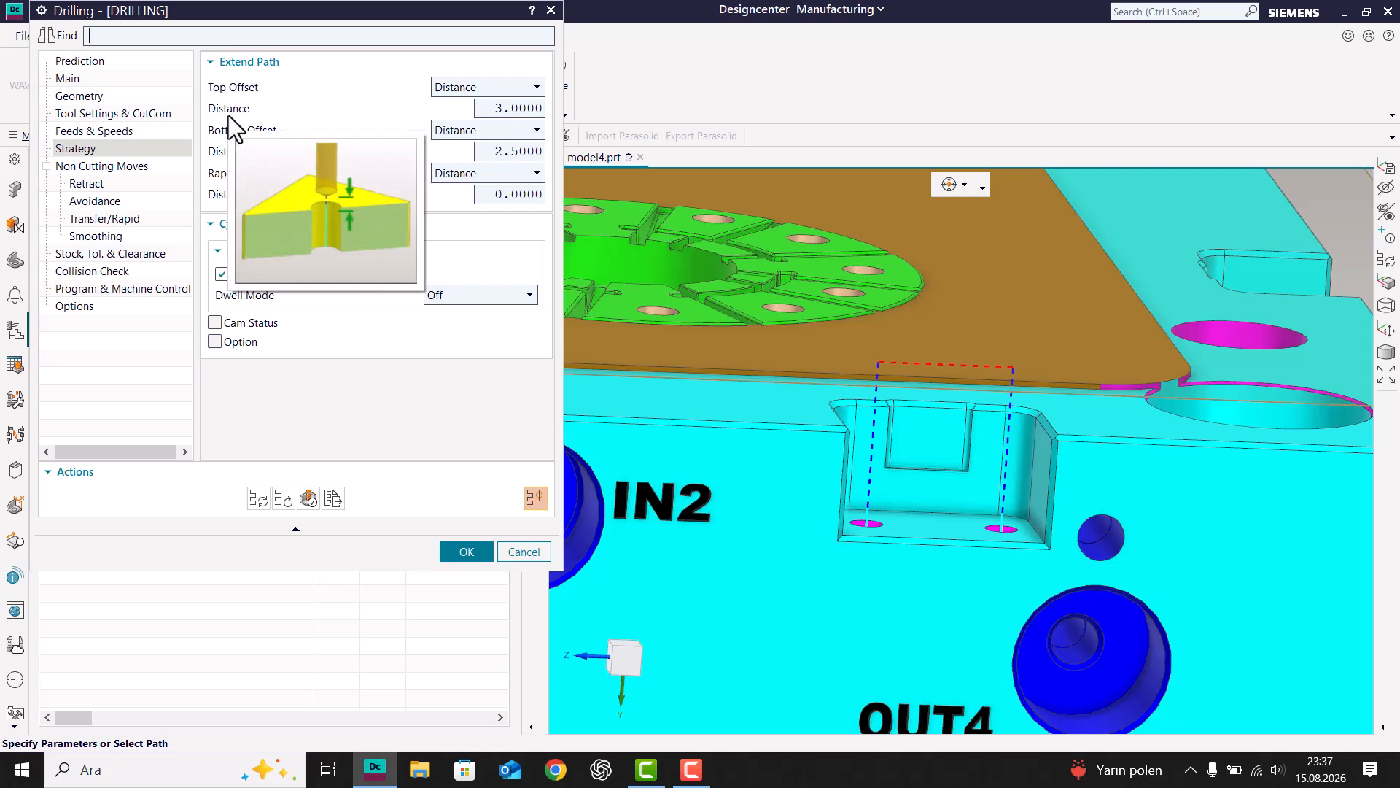
middle_drag(935, 428, 804, 487)
scroll(802, 485, up, 8)
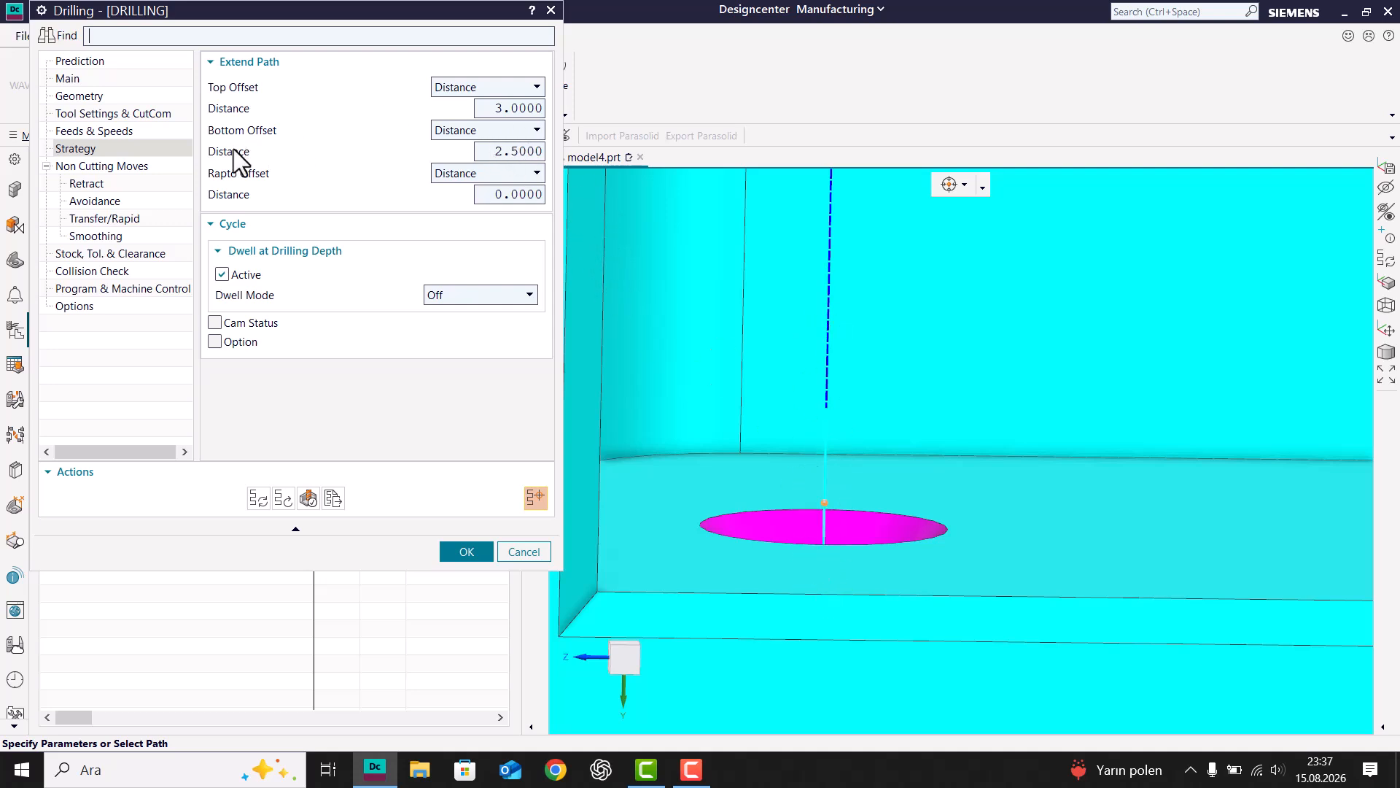
mouse_move(233, 151)
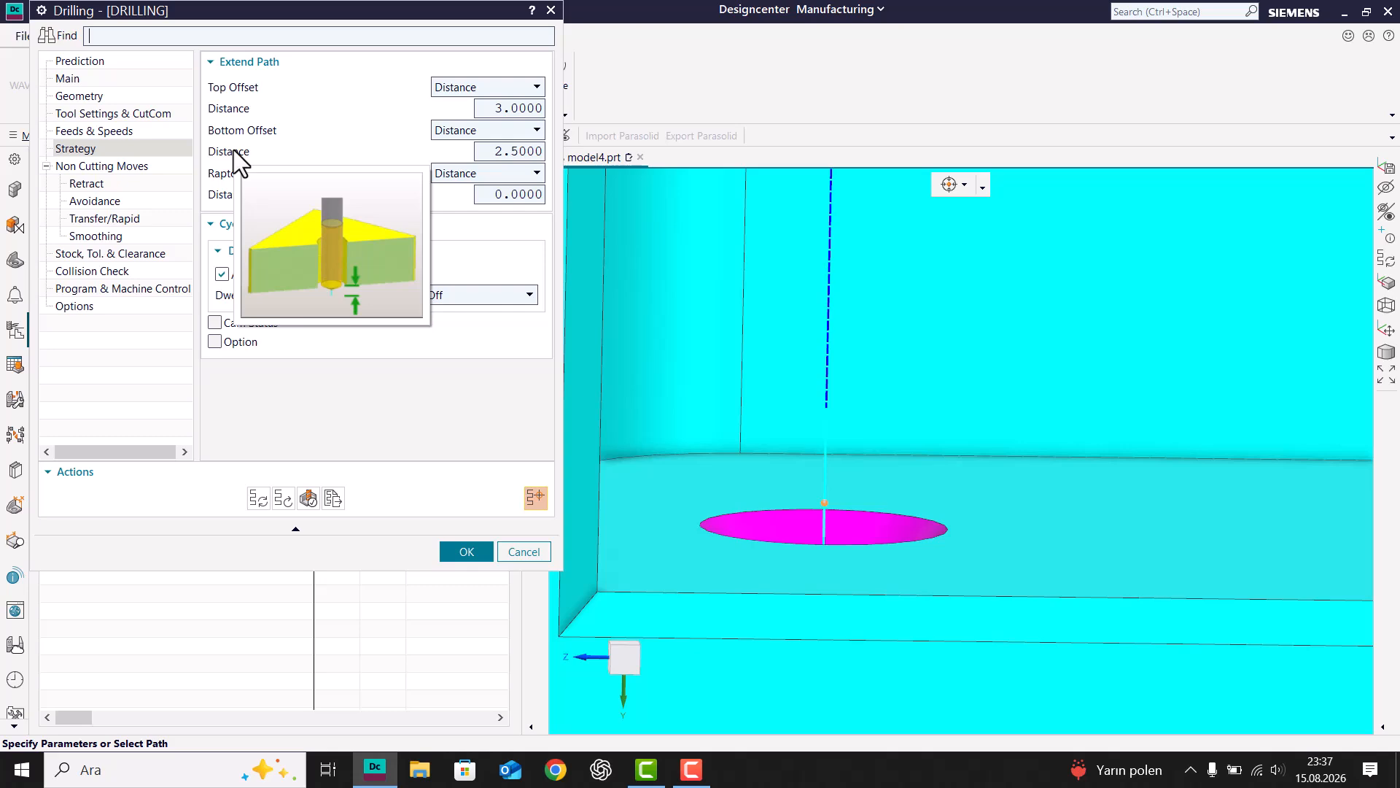
scroll(949, 383, down, 6)
middle_drag(973, 407, 1110, 318)
scroll(958, 406, down, 2)
scroll(958, 406, down, 4)
scroll(966, 525, up, 8)
middle_drag(1009, 510, 996, 475)
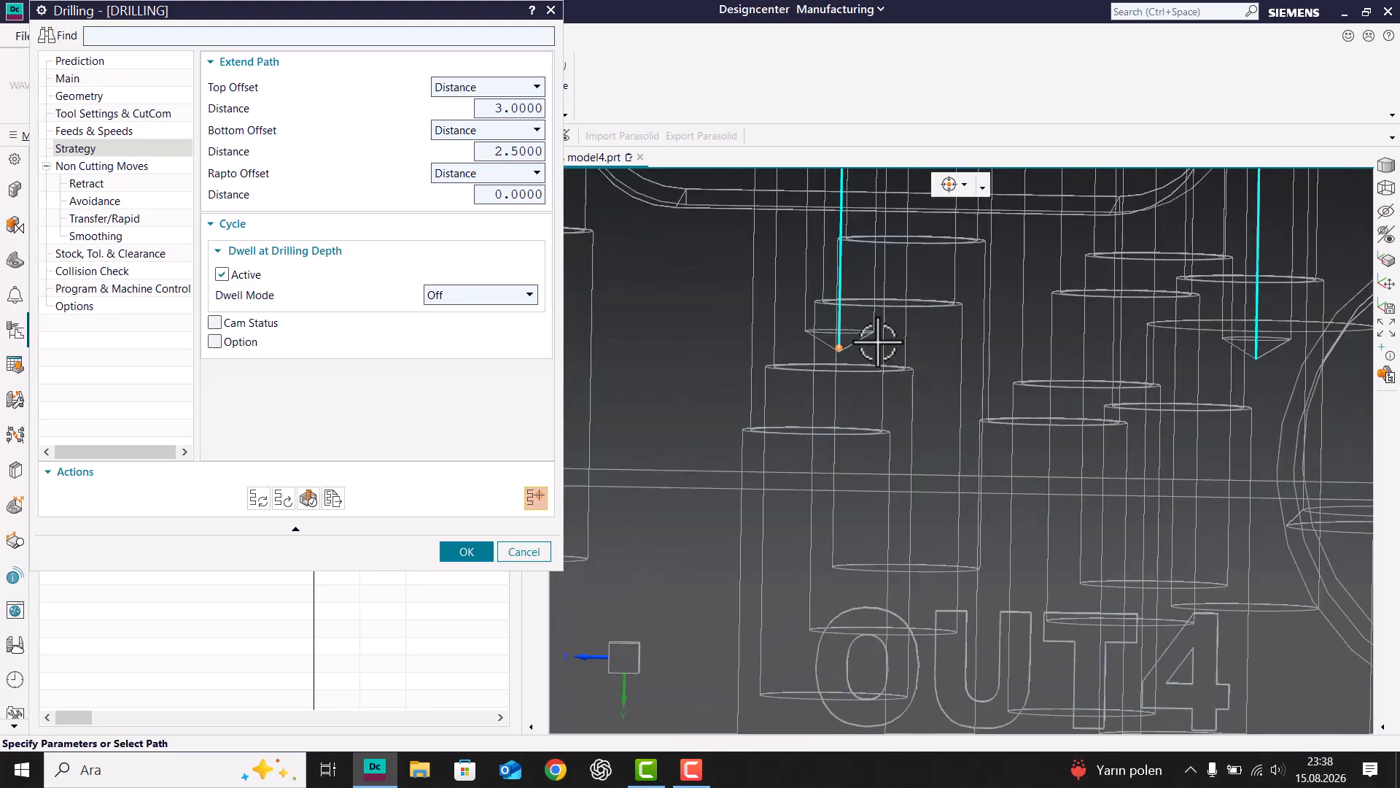
- Return to the operation's Main settings and regenerate the drilling tool path
scroll(877, 428, down, 3)
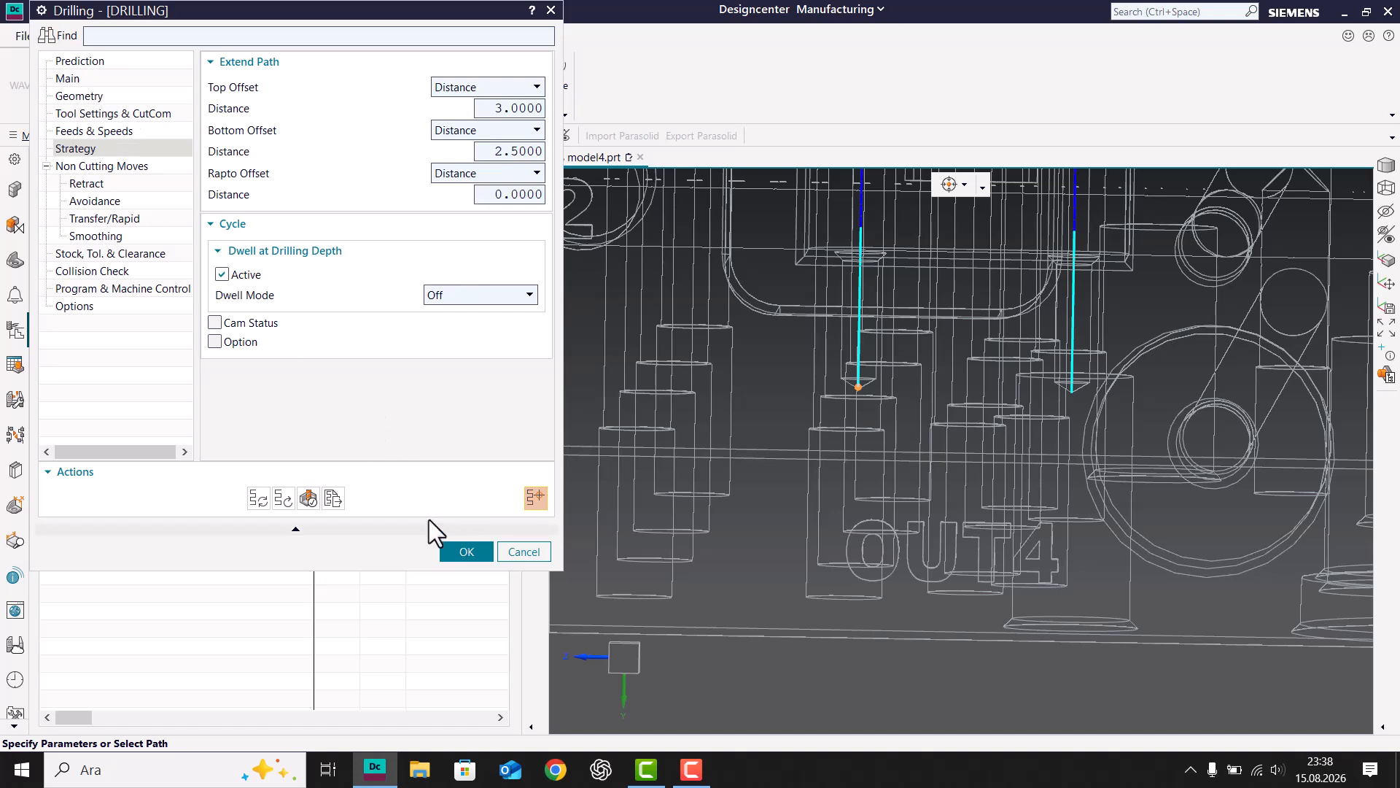
click(65, 74)
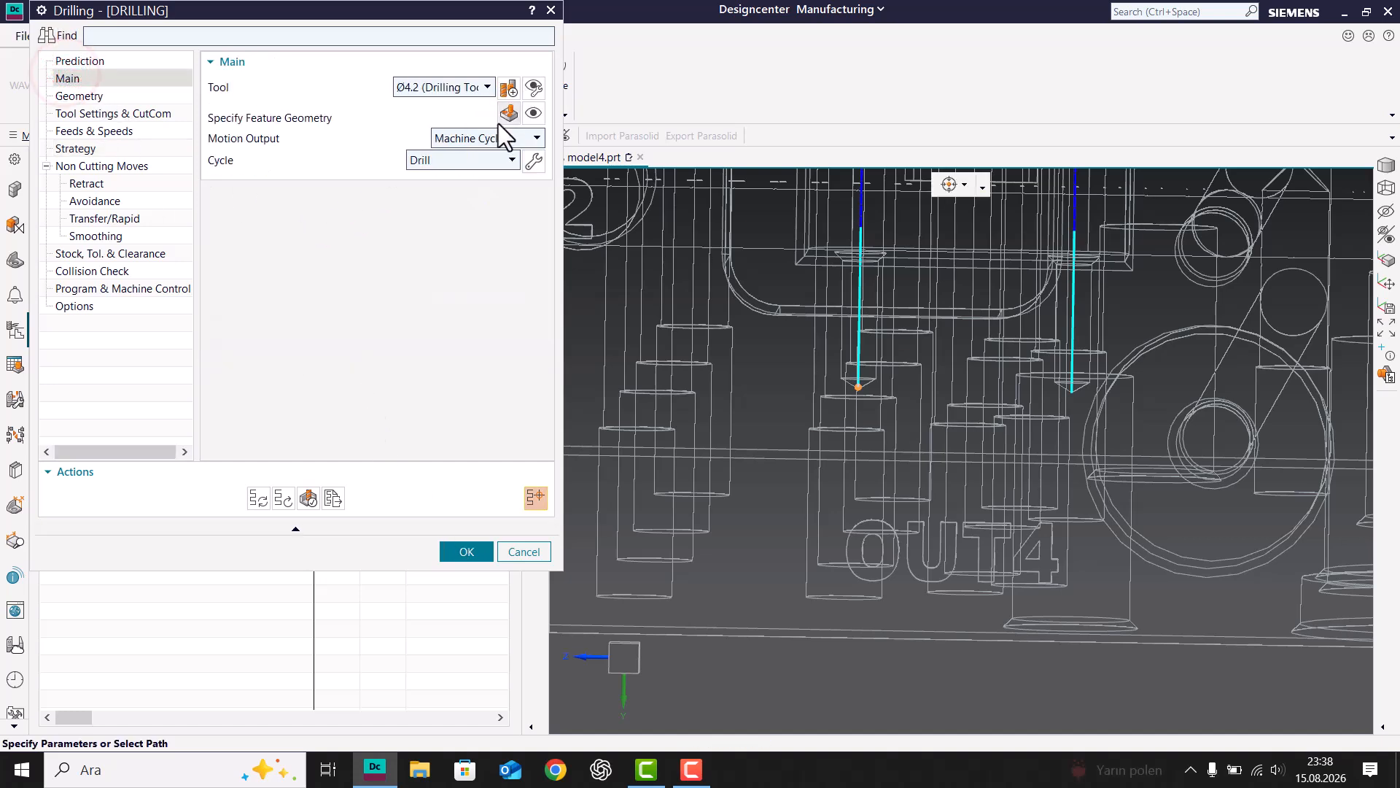
scroll(978, 336, down, 5)
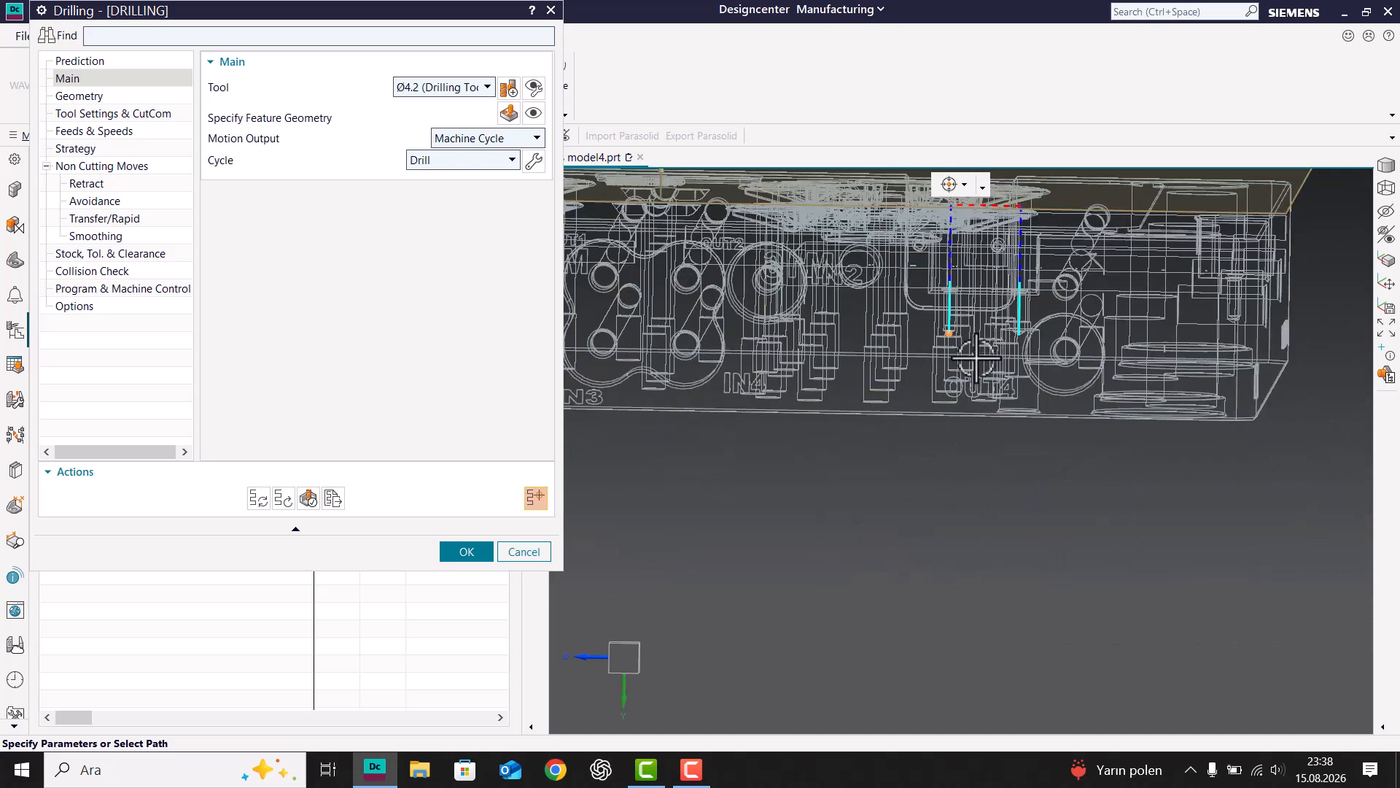
middle_drag(977, 336, 982, 375)
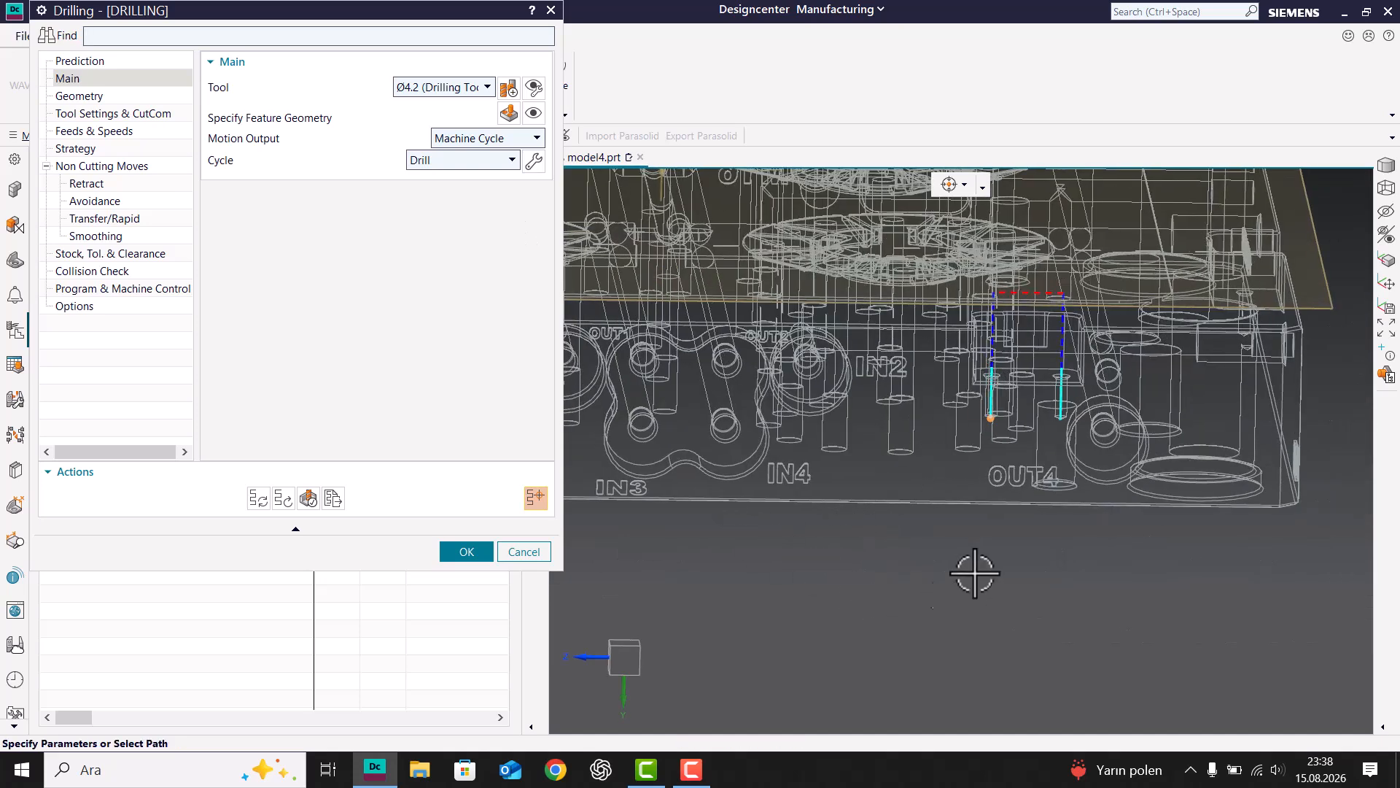
click(260, 497)
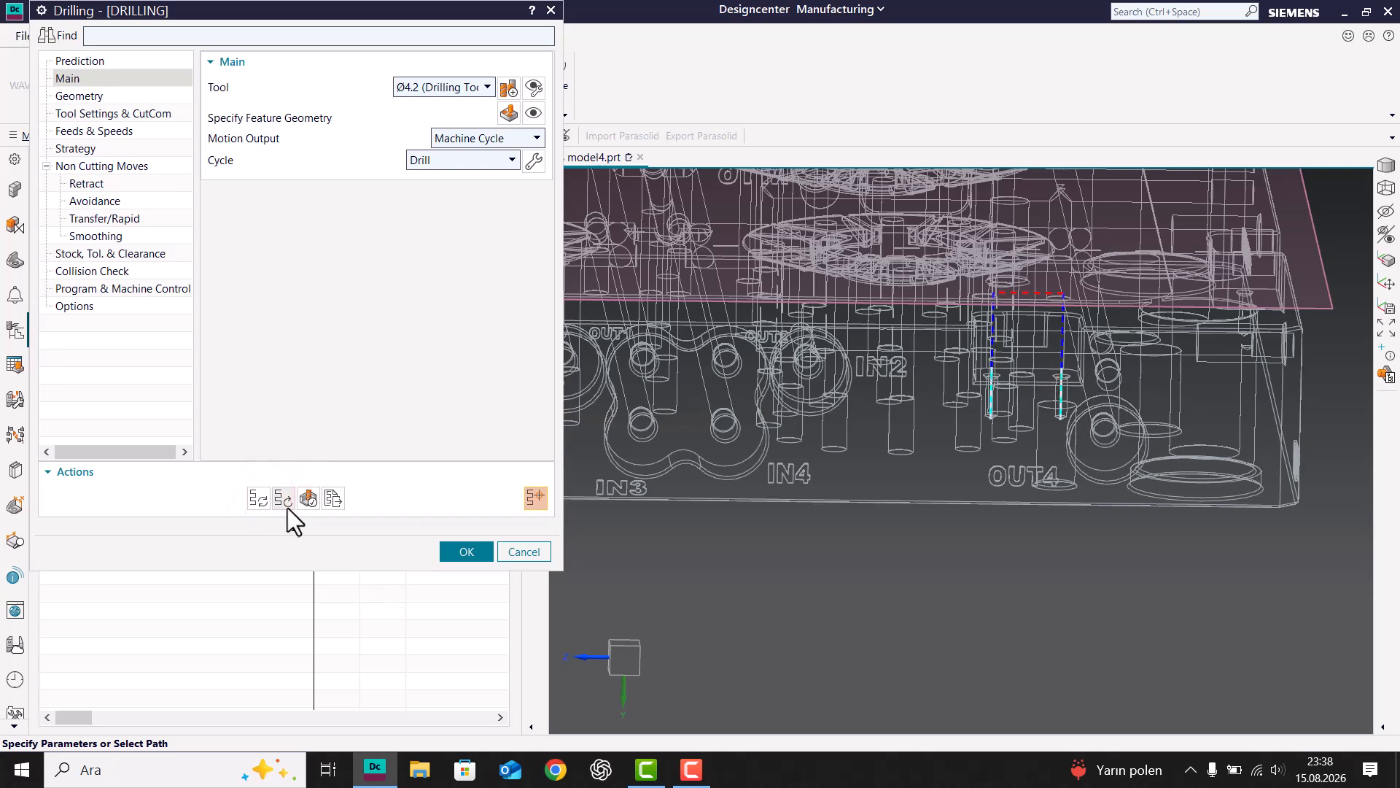
- Try to play the drilling tool path as a 3D Dynamic material removal simulation
click(304, 499)
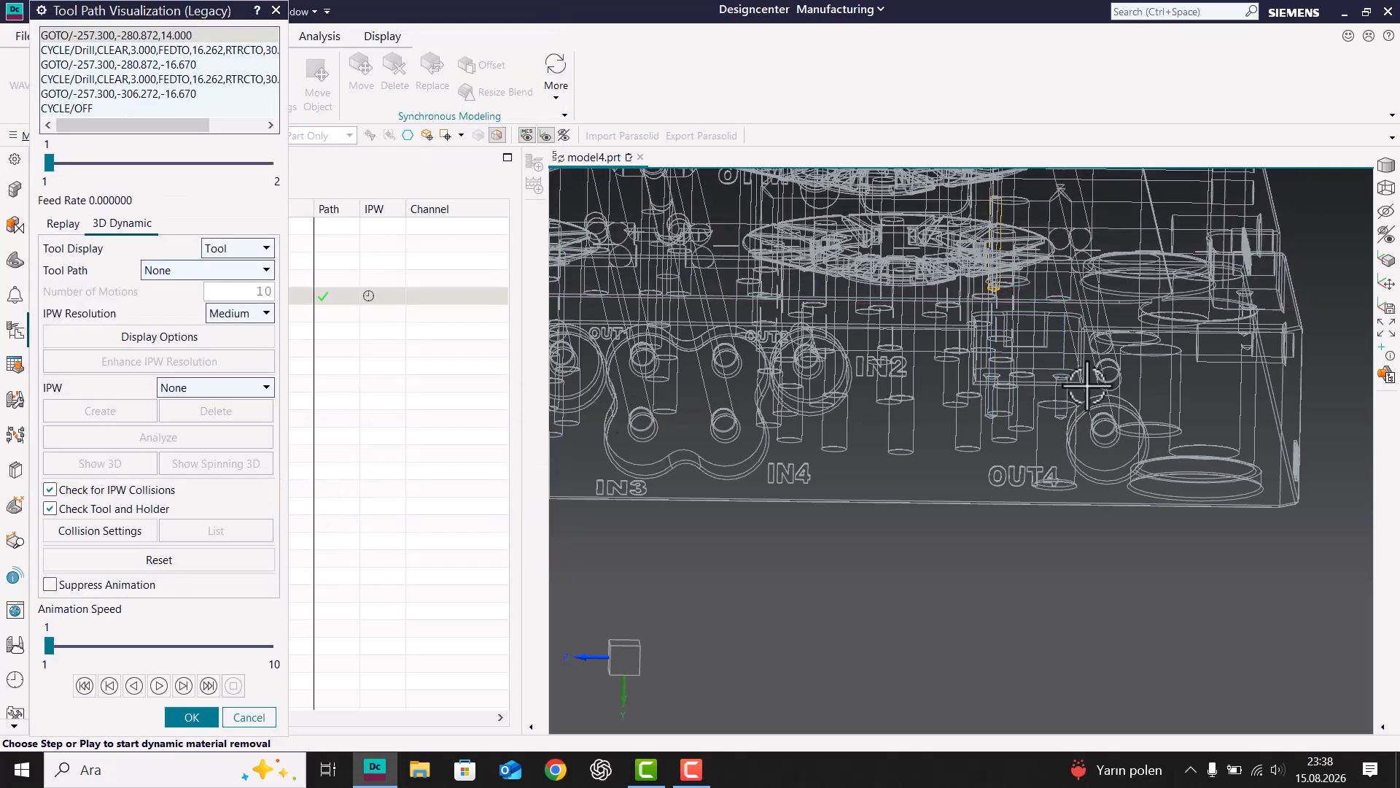
click(152, 685)
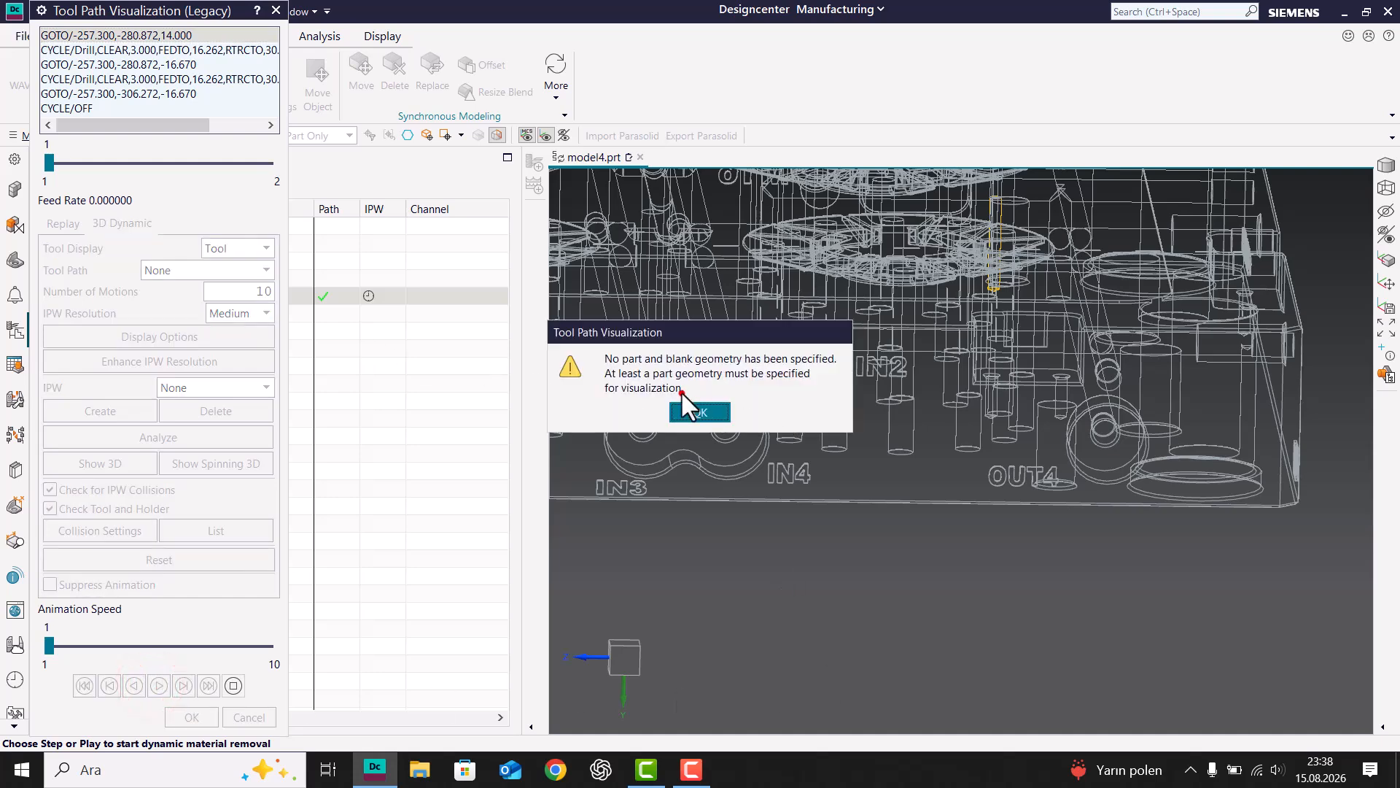
click(702, 413)
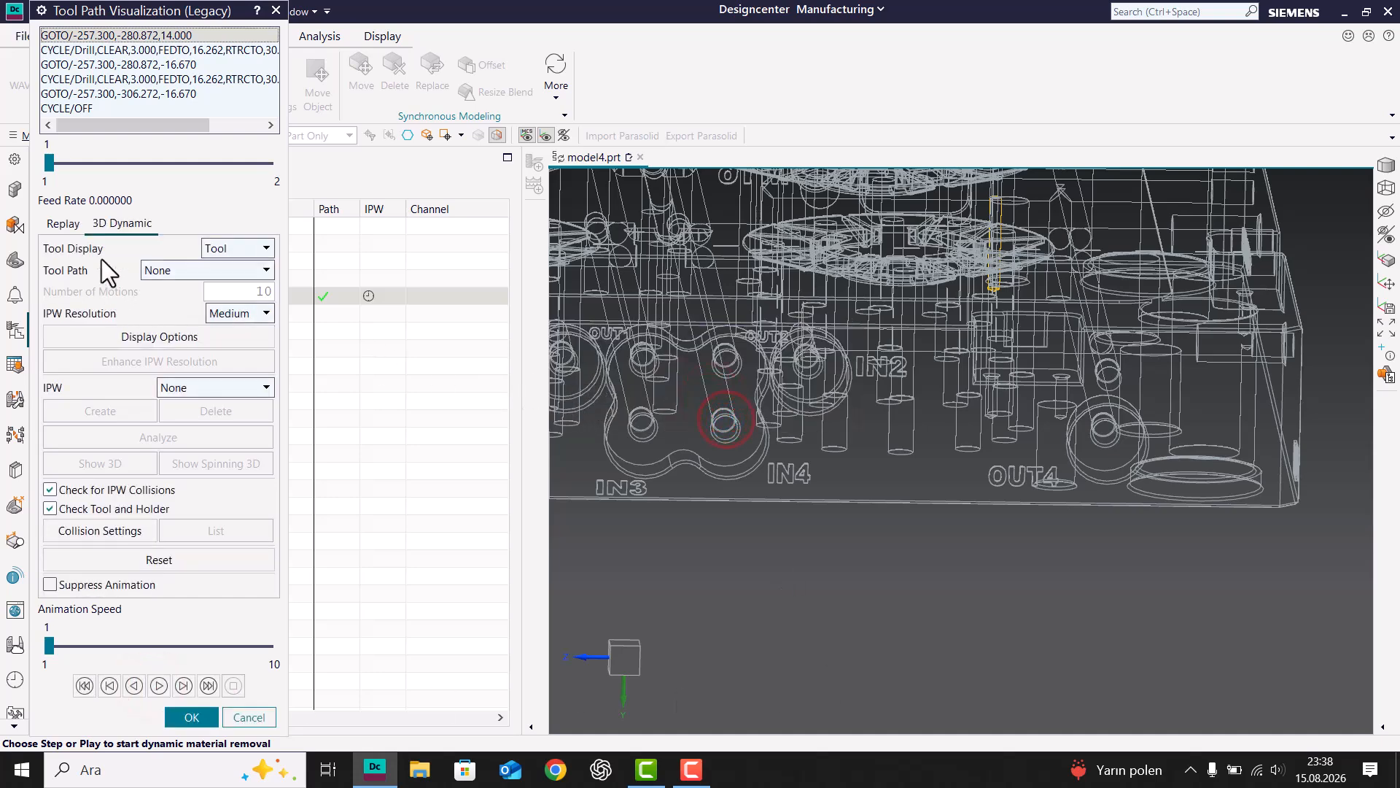
- Replay the tool path at animation speed 4, stopping with the drill inside the first hole
click(63, 223)
click(159, 686)
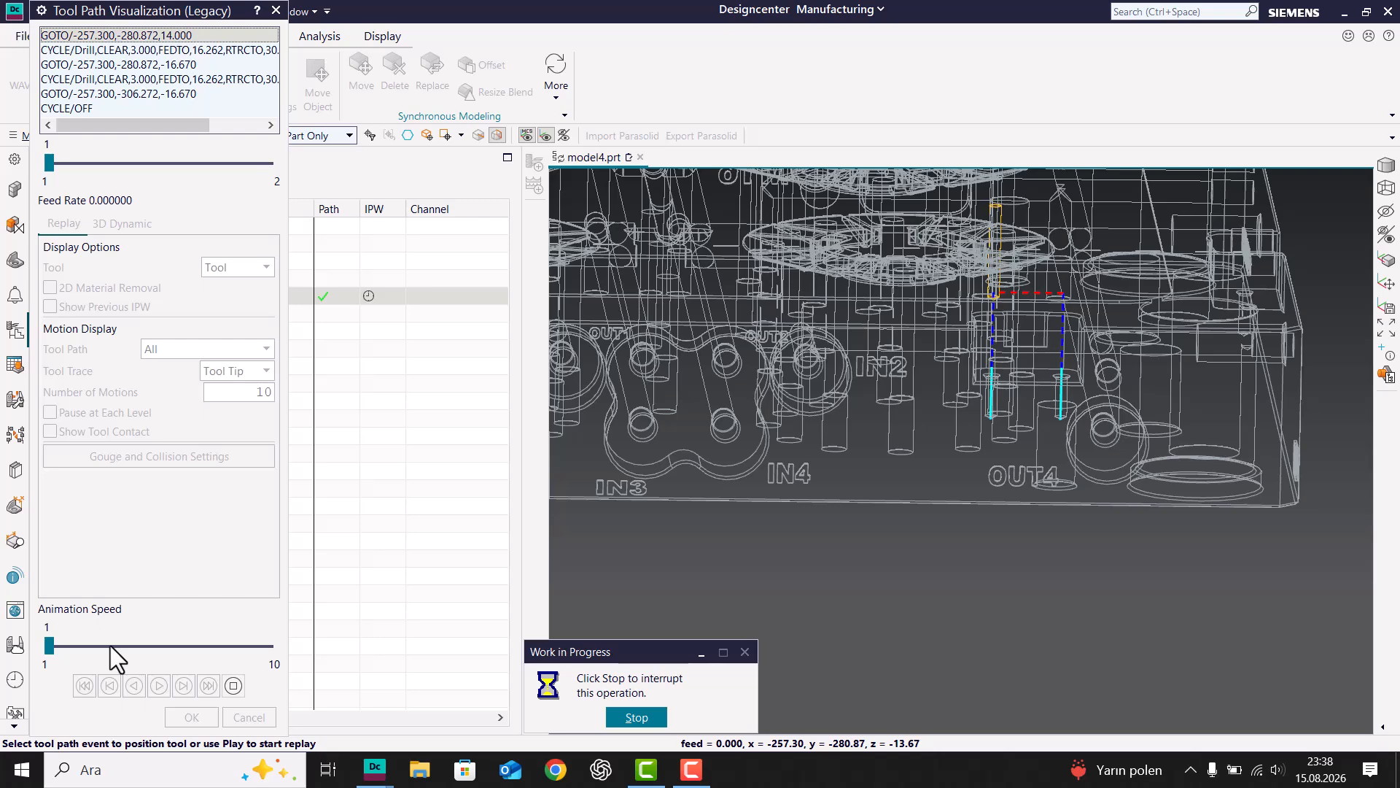
click(624, 718)
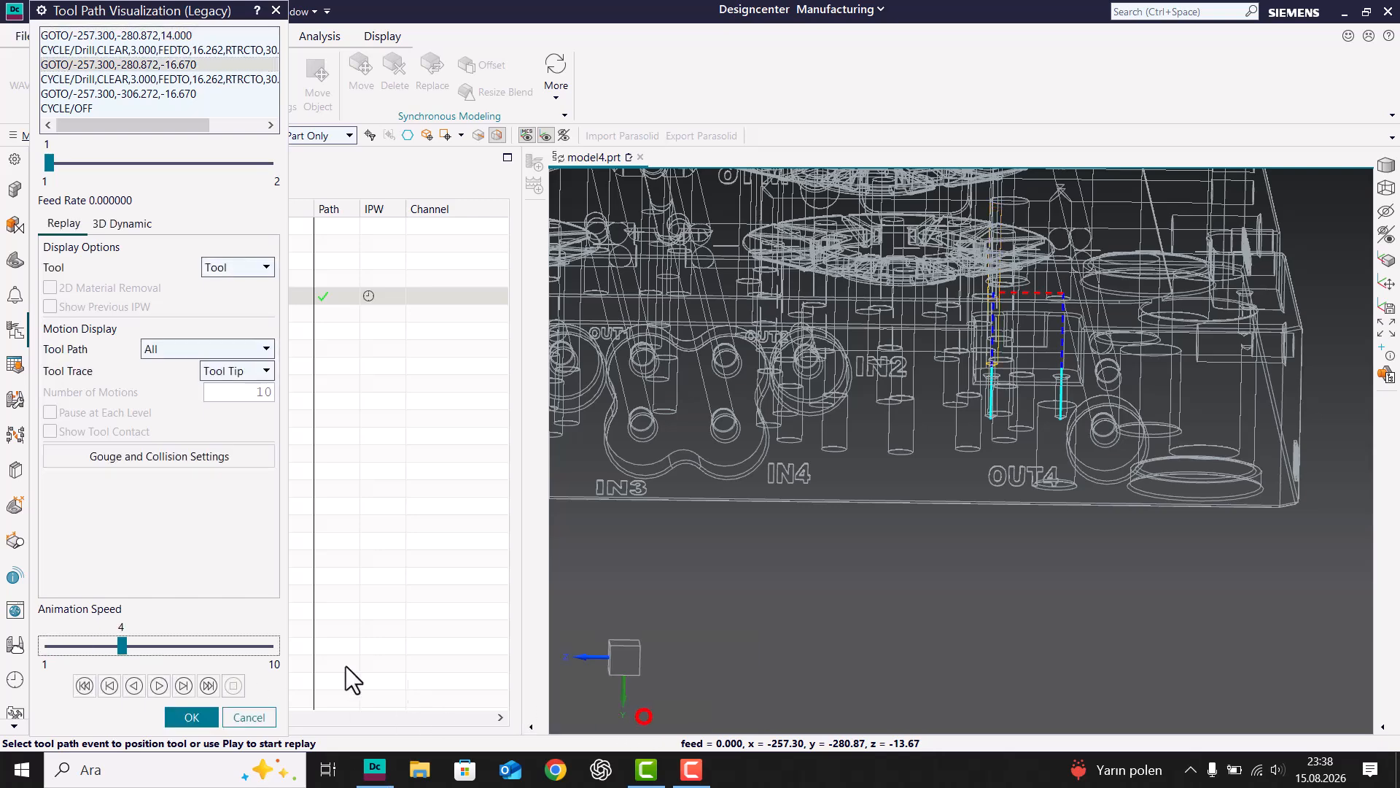
click(159, 686)
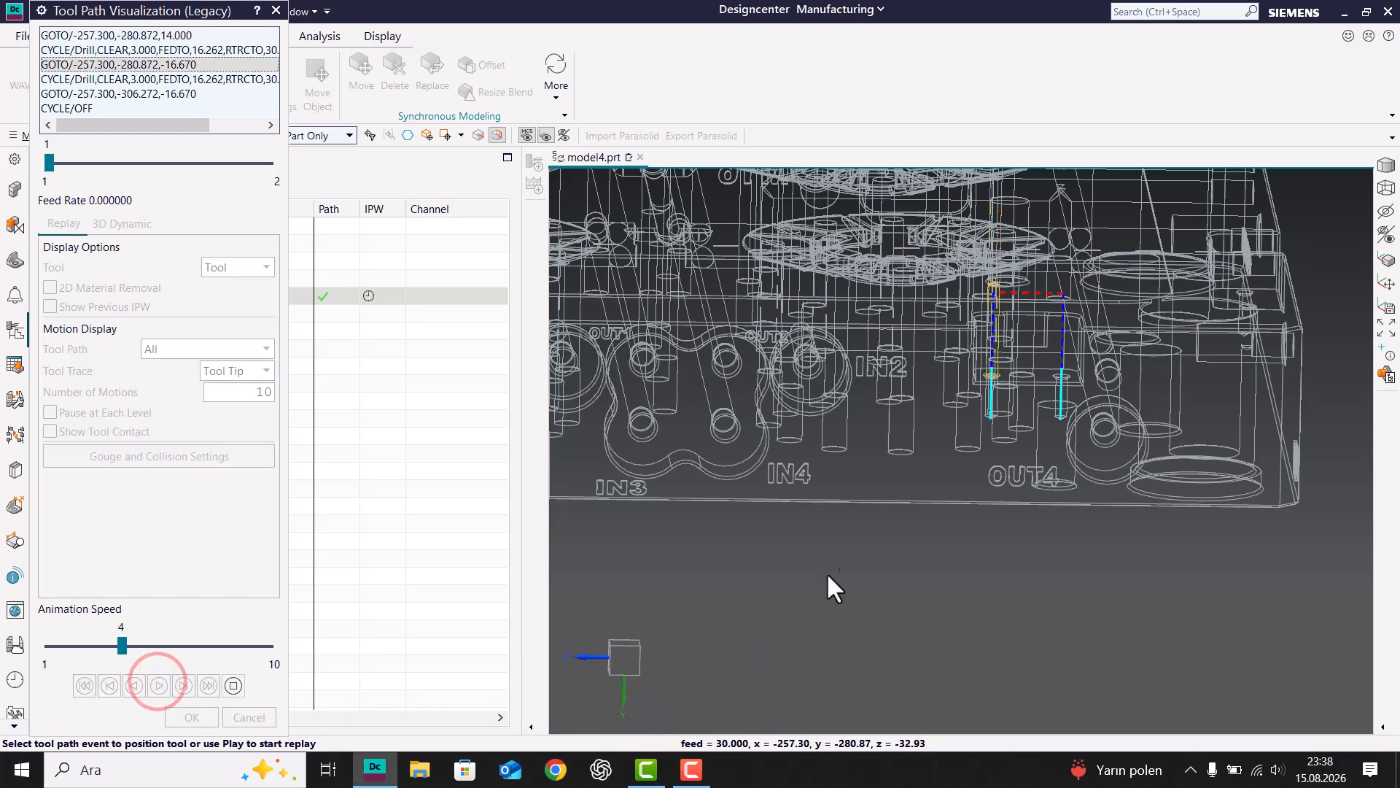
click(647, 709)
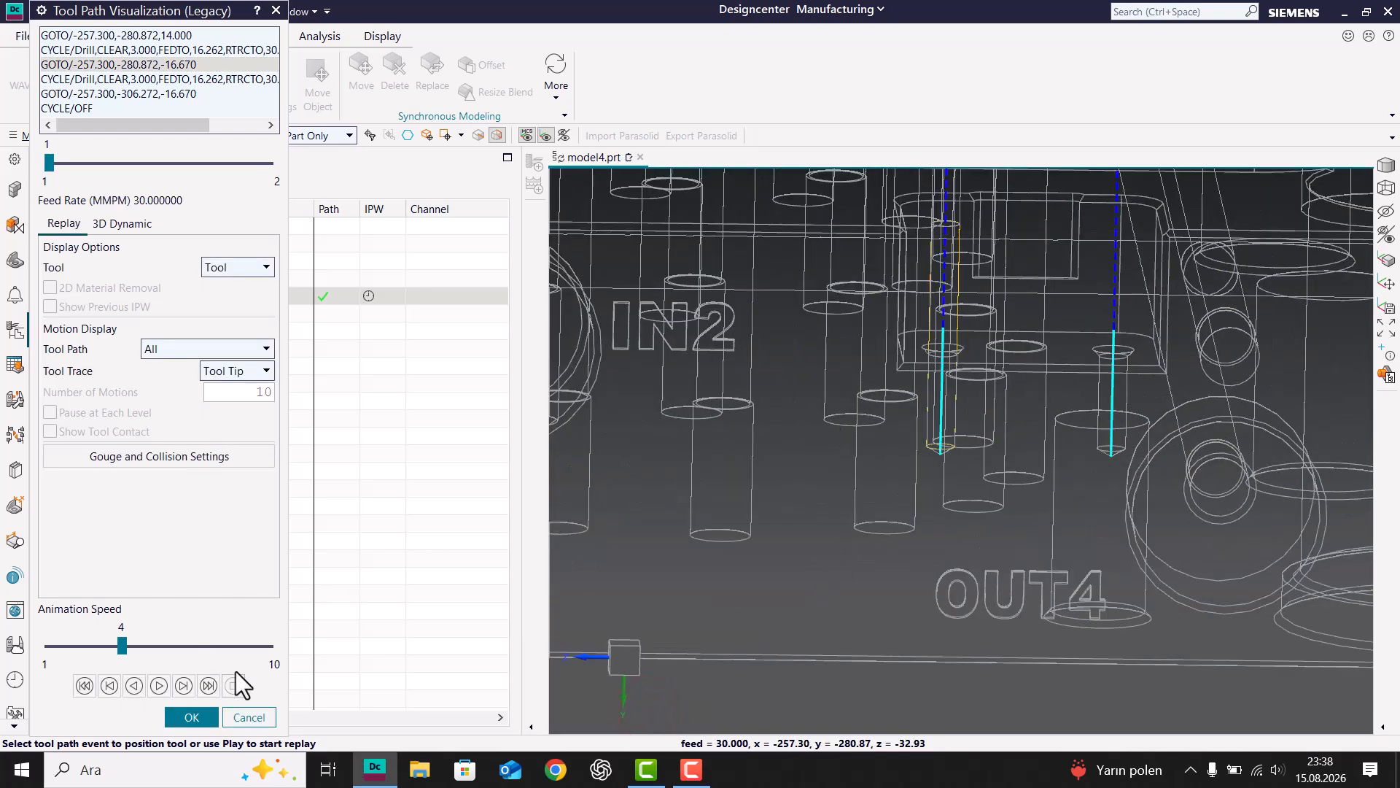
- Switch the model to a shaded display, replay the rest of the drilling tool path at speed 6 and accept the visualization
scroll(894, 511, down, 5)
right_drag(1227, 452, 1232, 420)
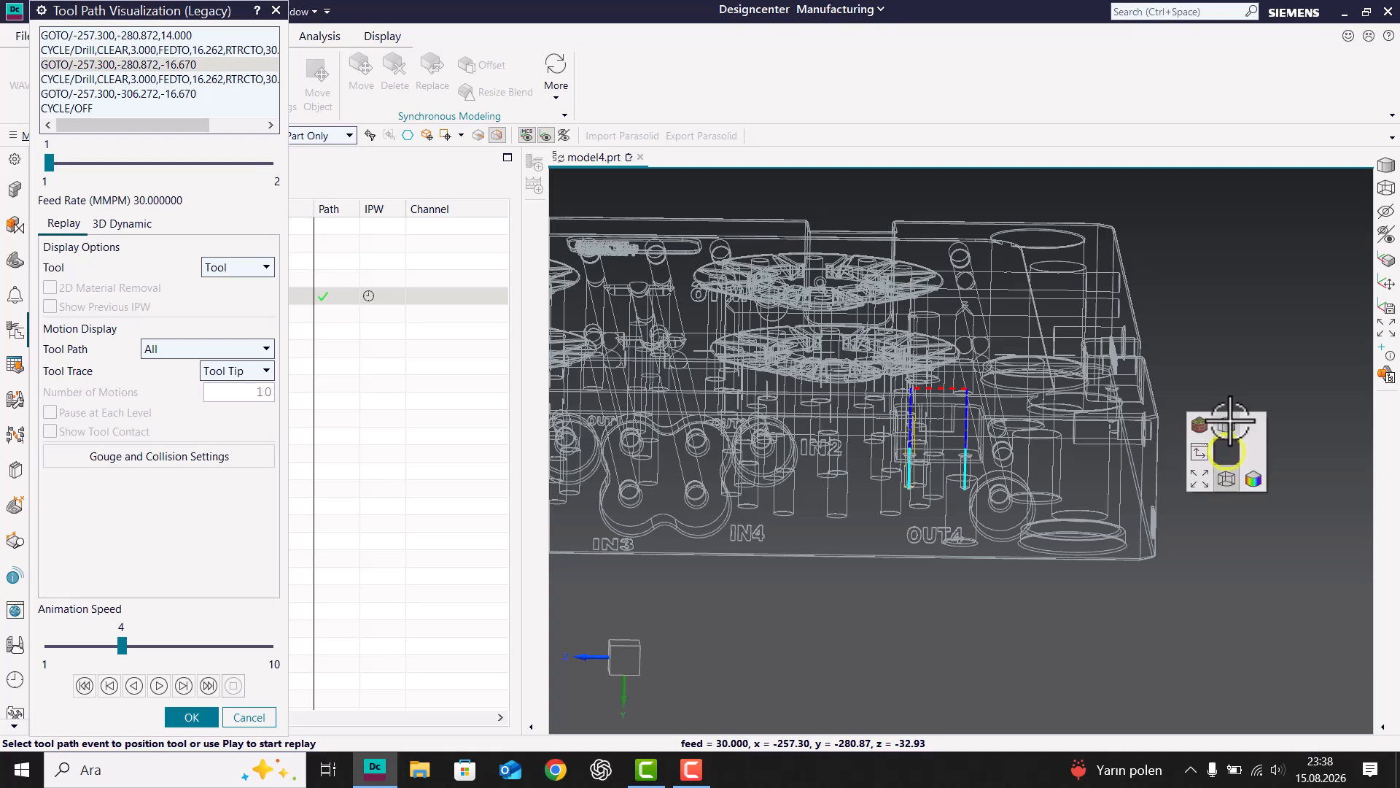
click(1227, 452)
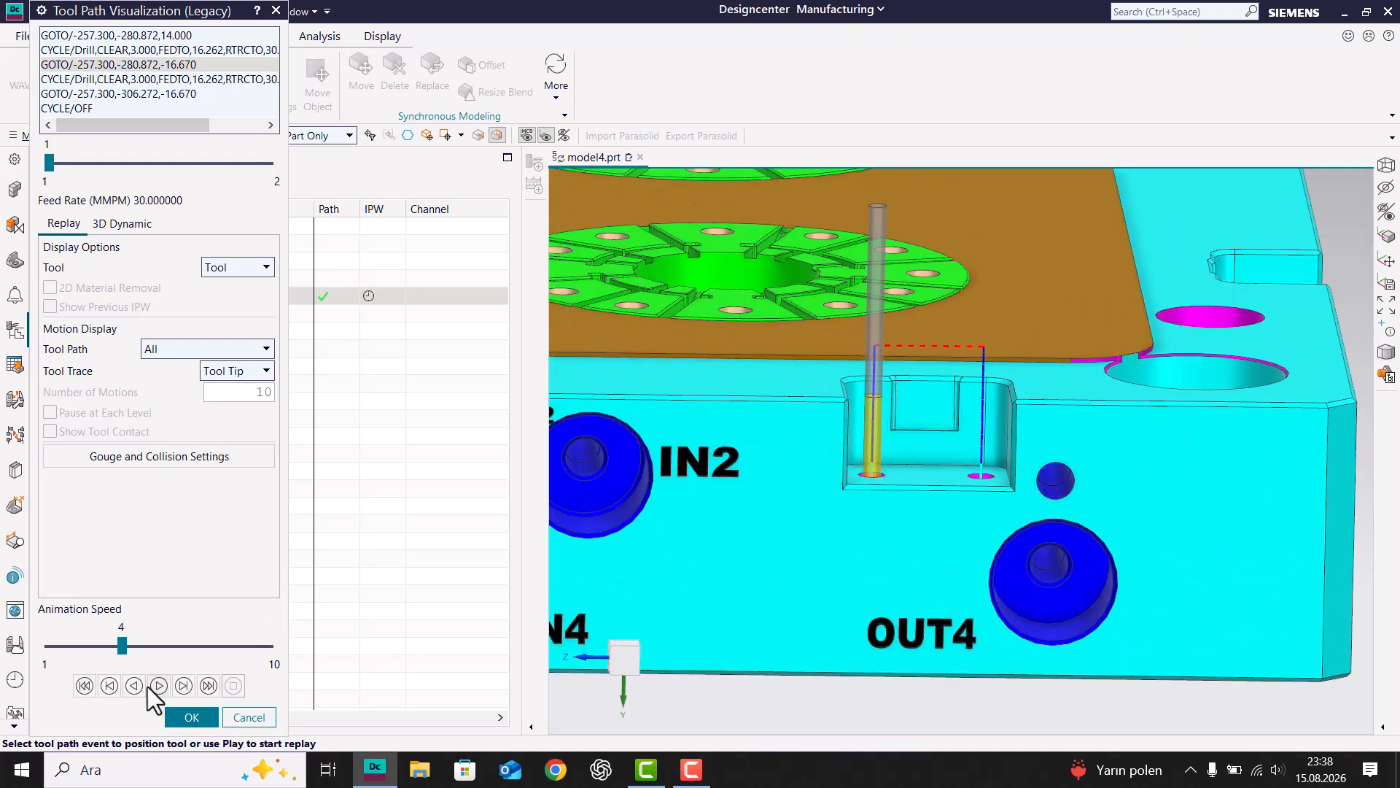
click(159, 685)
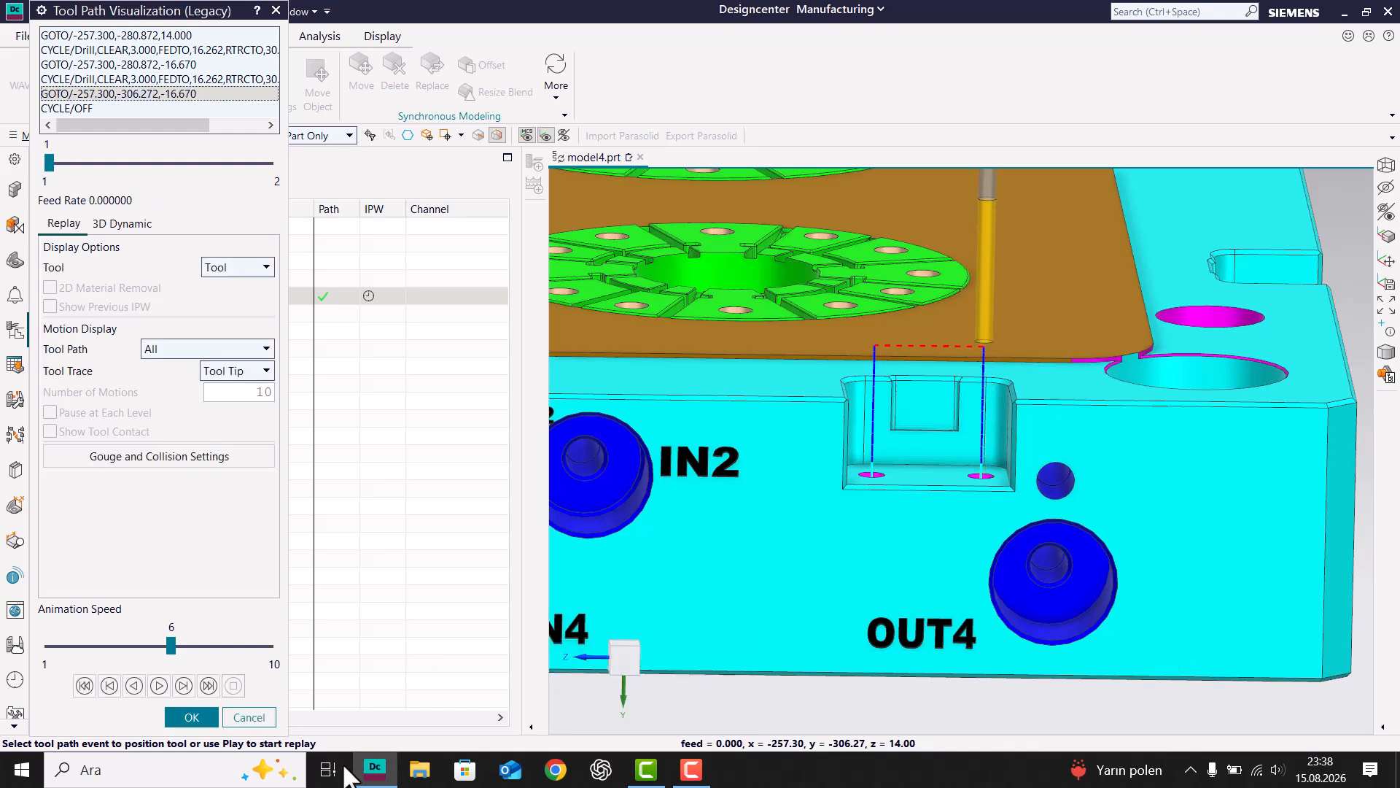
click(198, 719)
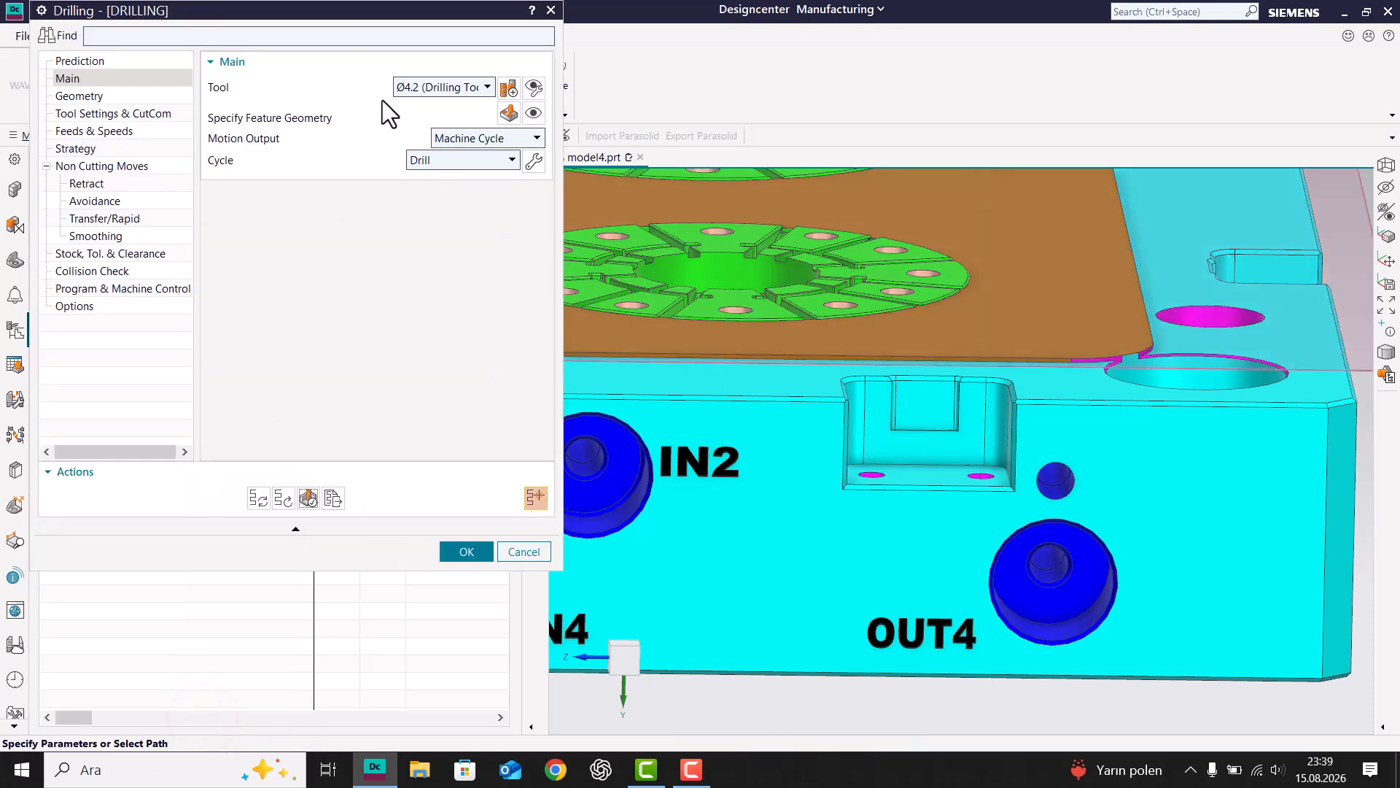
- Change the cycle to Drill,Deep with constant depth increments of 5 mm maximum distance
click(451, 174)
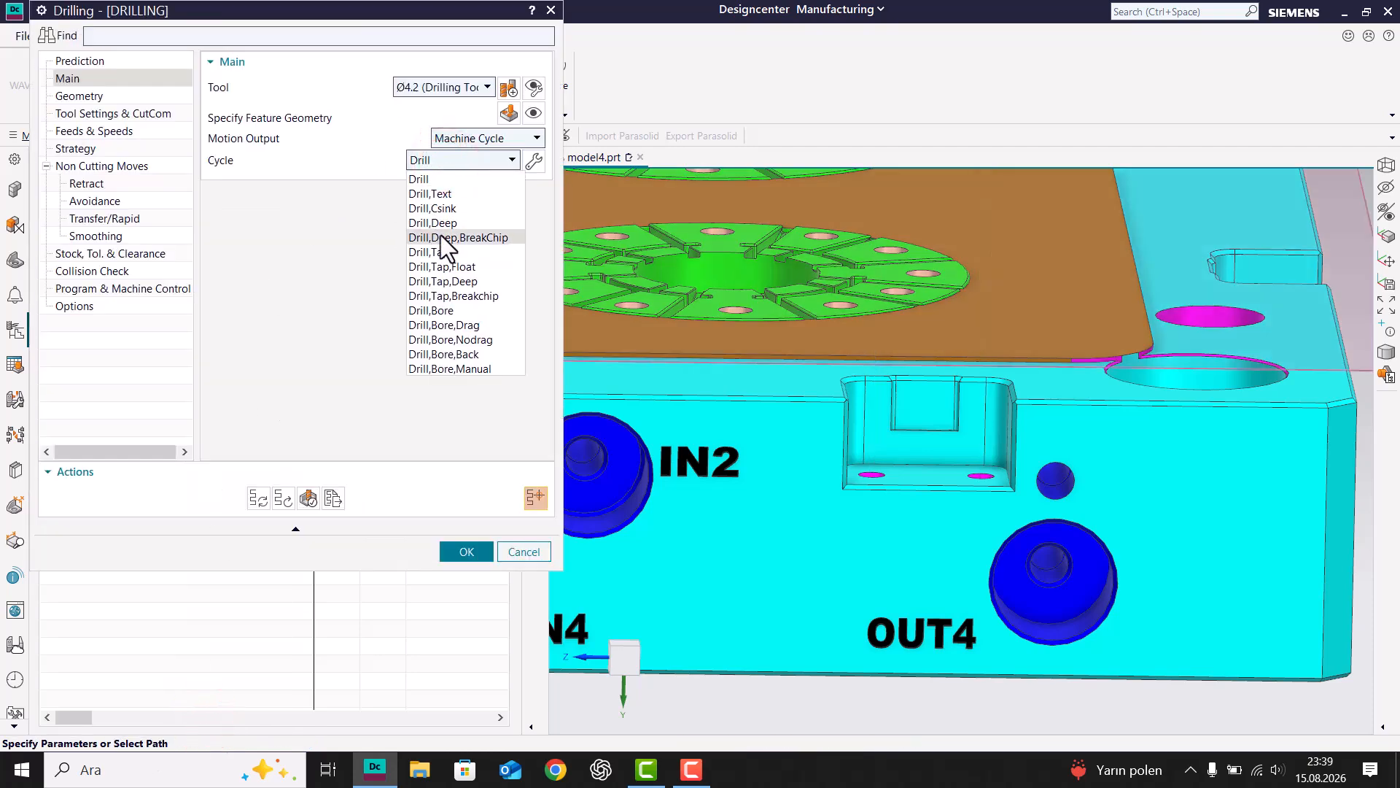
click(452, 237)
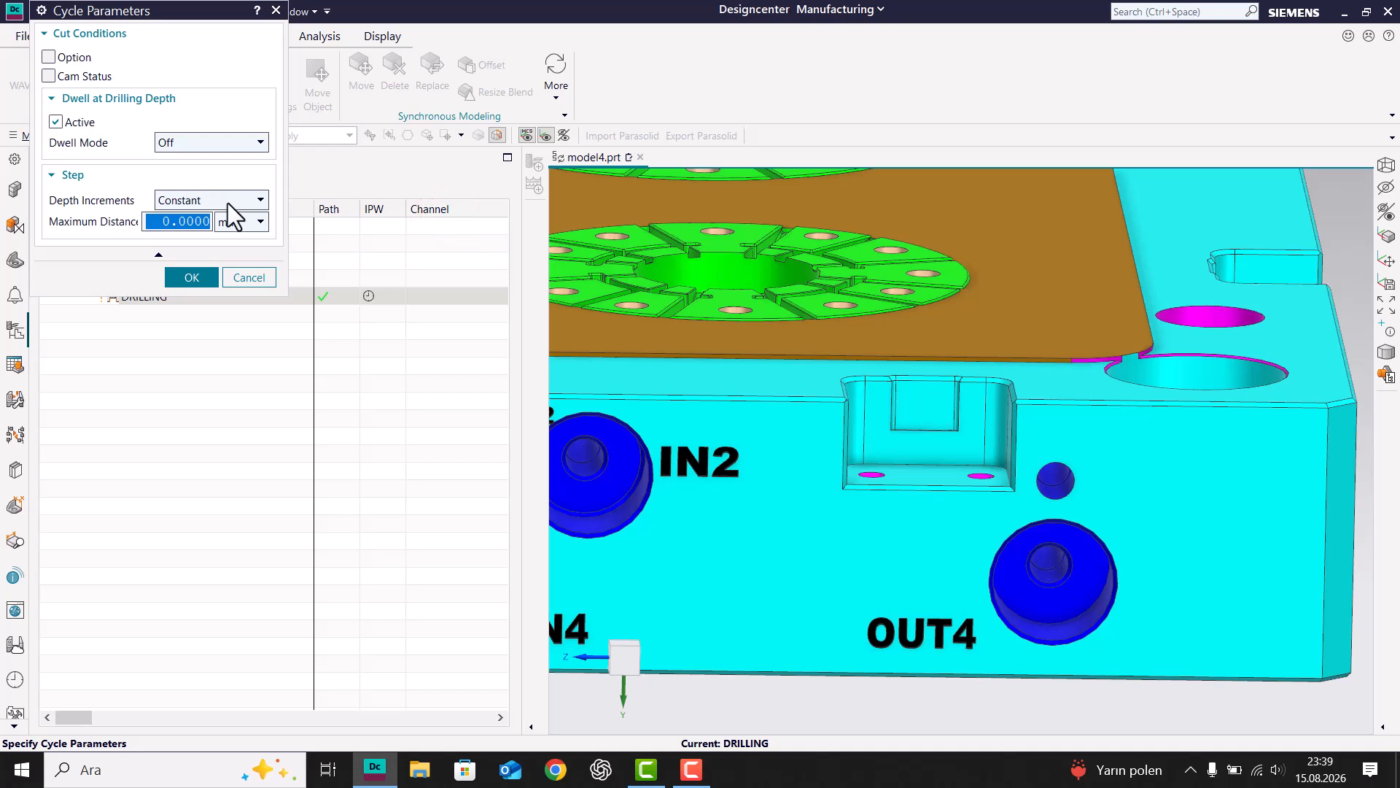
text(5)
key(Return)
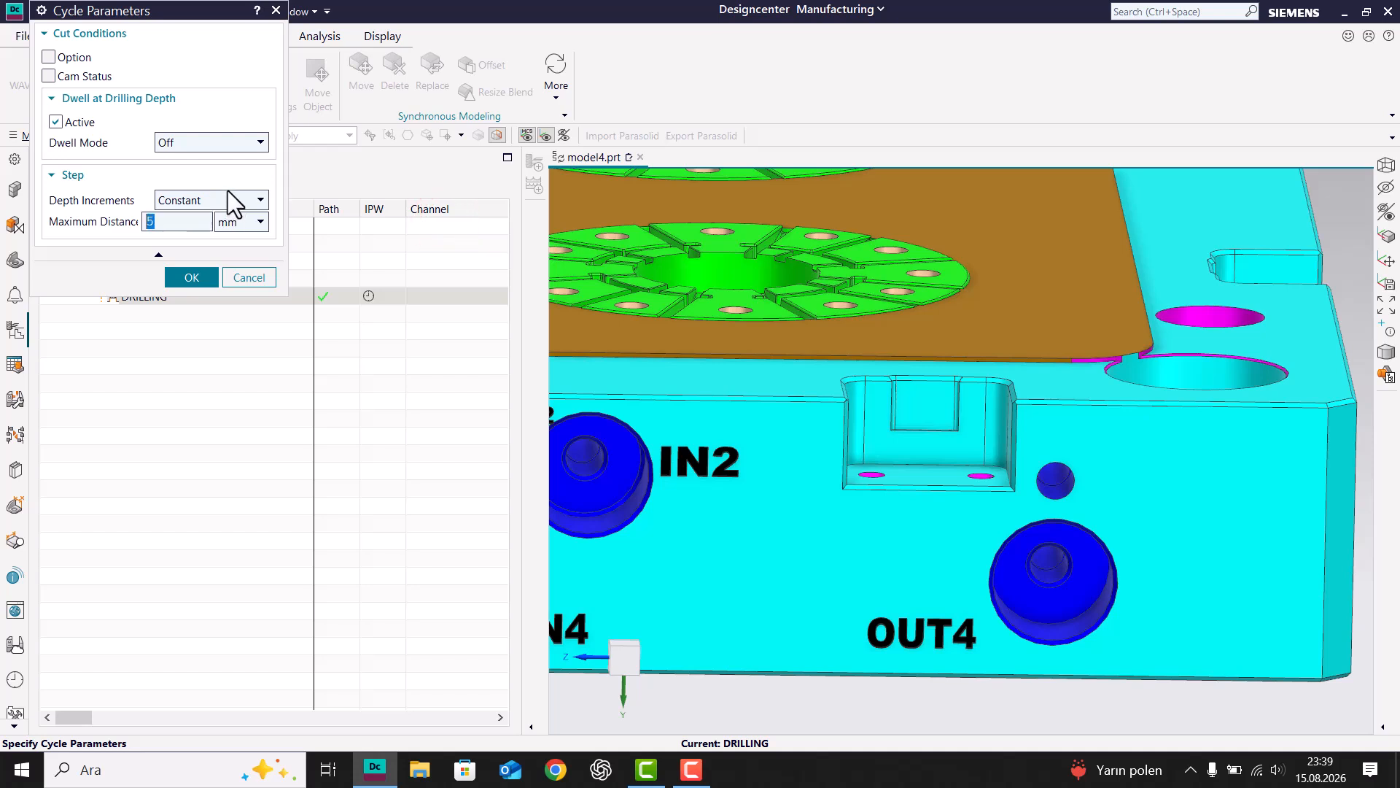
click(194, 283)
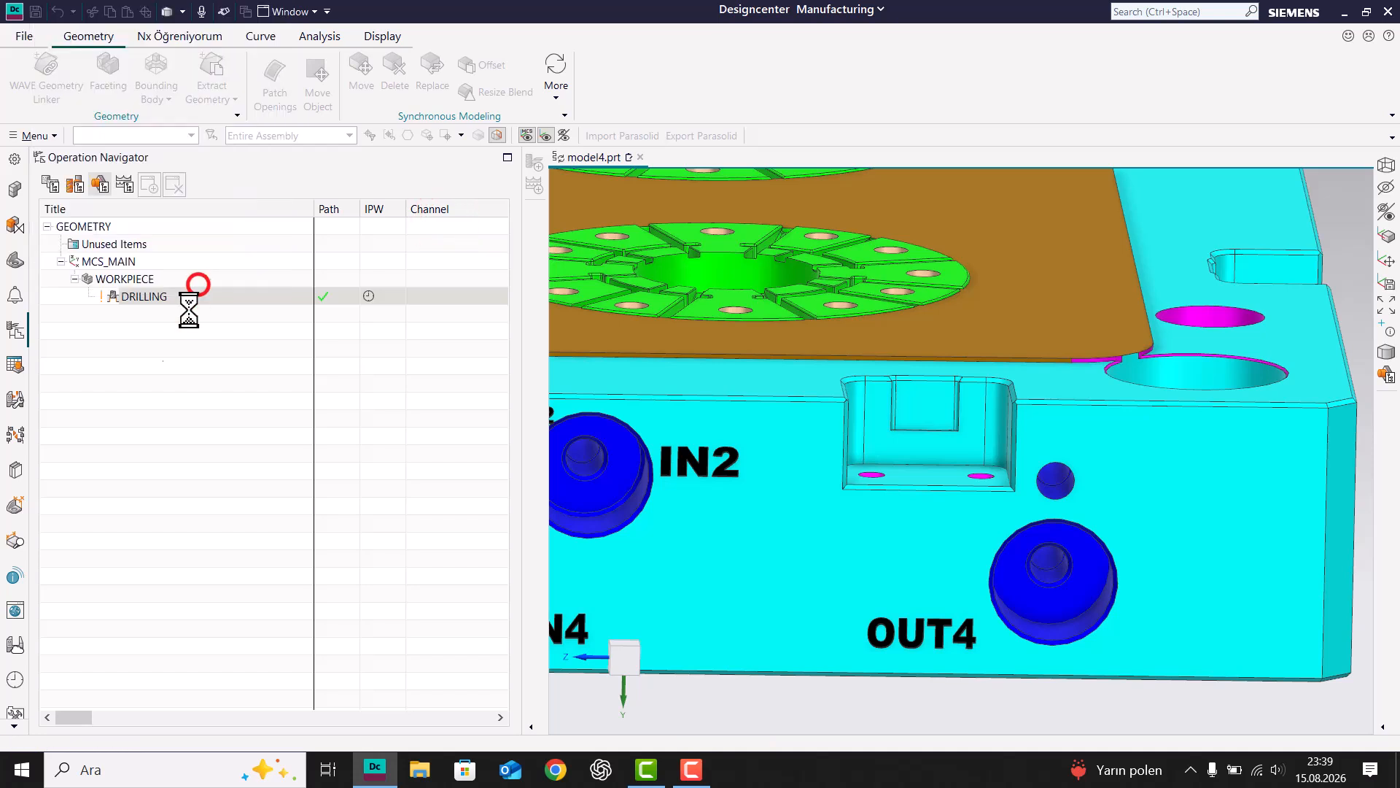
- Generate the Drill,Deep tool path, replay it over both holes and accept the visualization
click(256, 493)
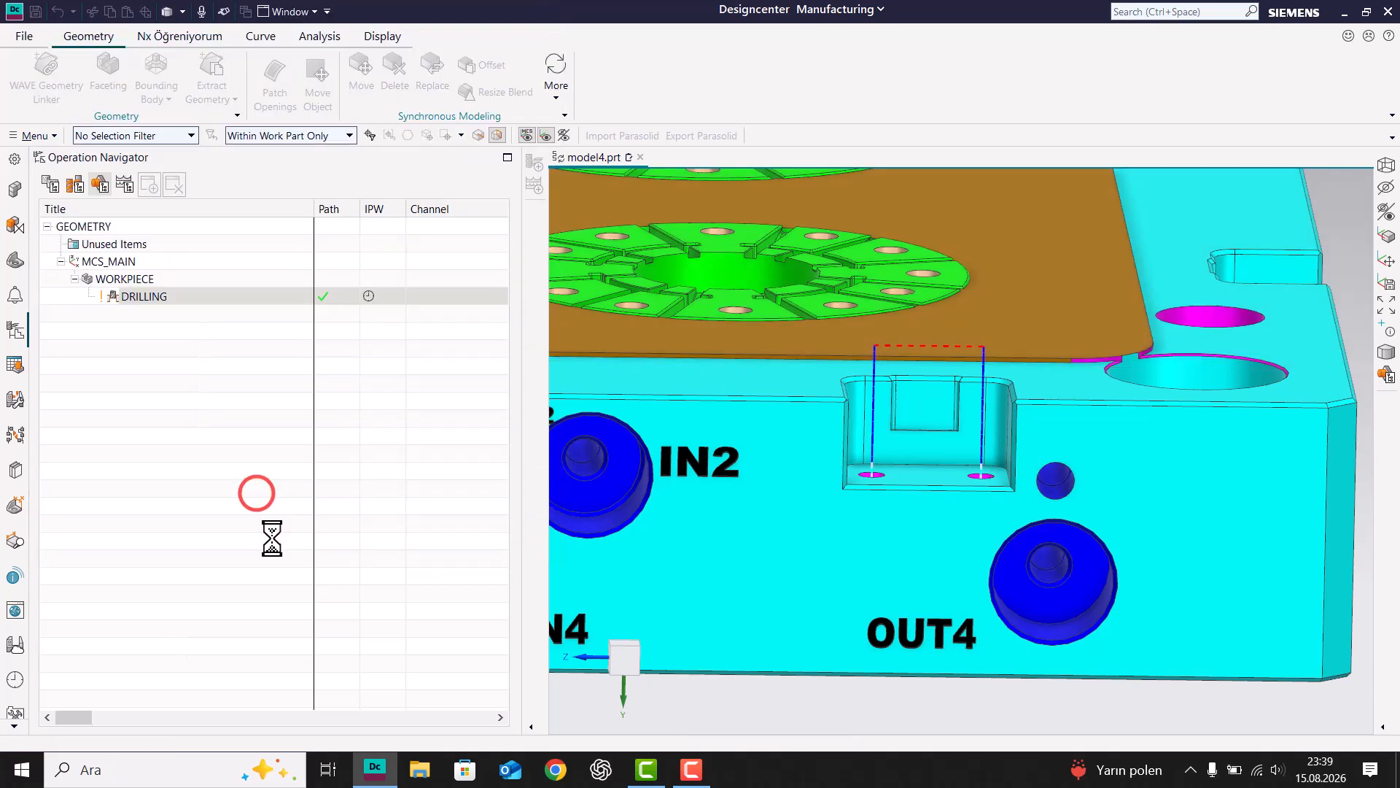
click(310, 500)
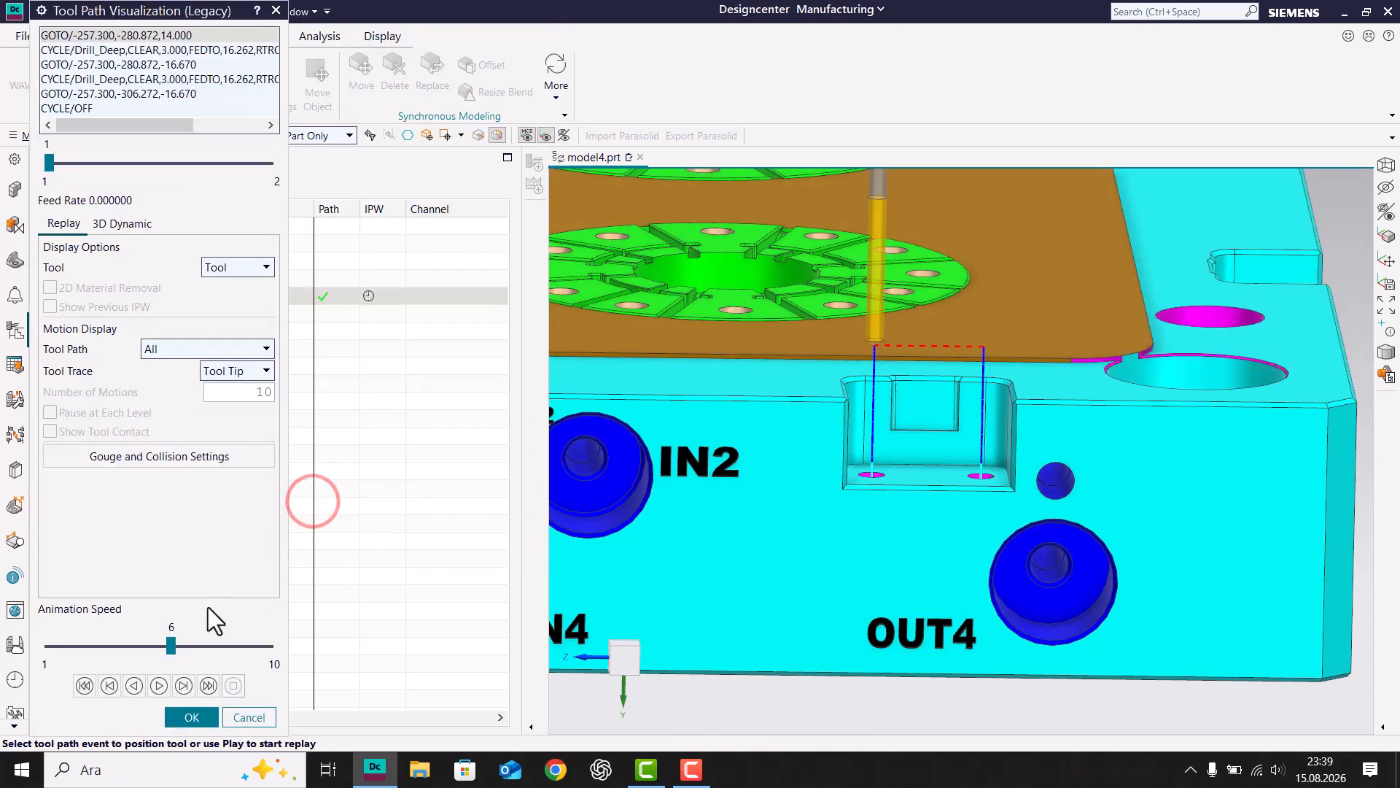
click(159, 685)
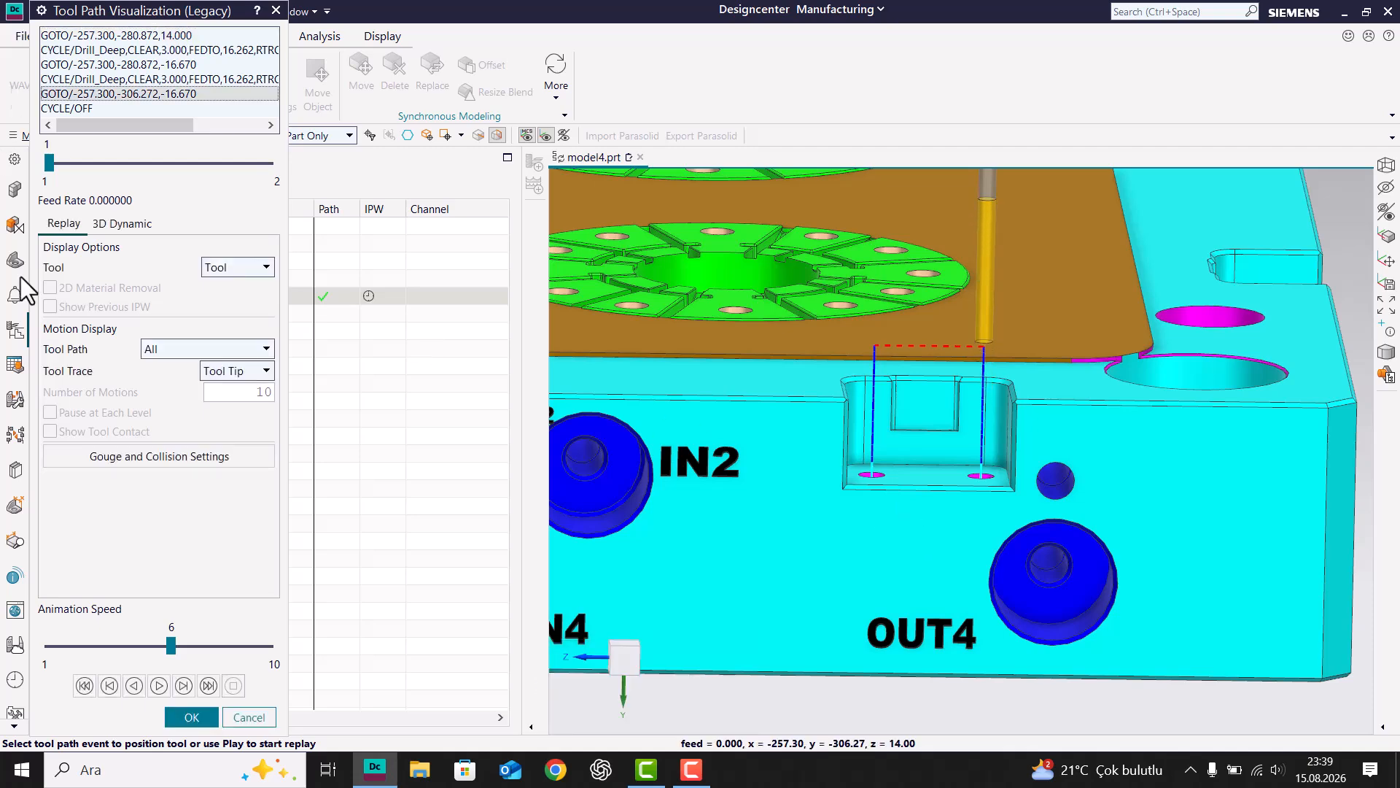
click(188, 716)
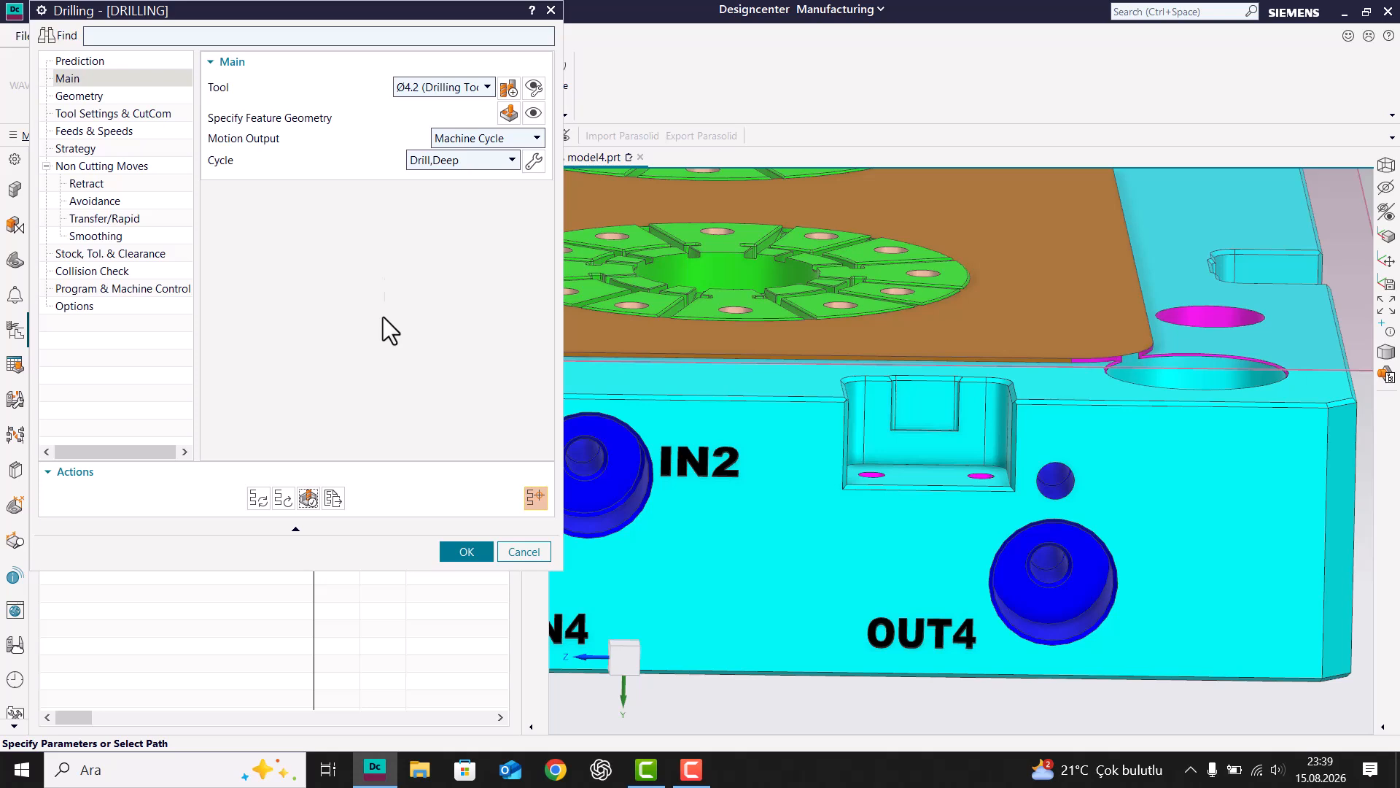
- Change the cycle to Drill,Deep,BreakChip with constant depth increments of 1 mm maximum distance
click(467, 160)
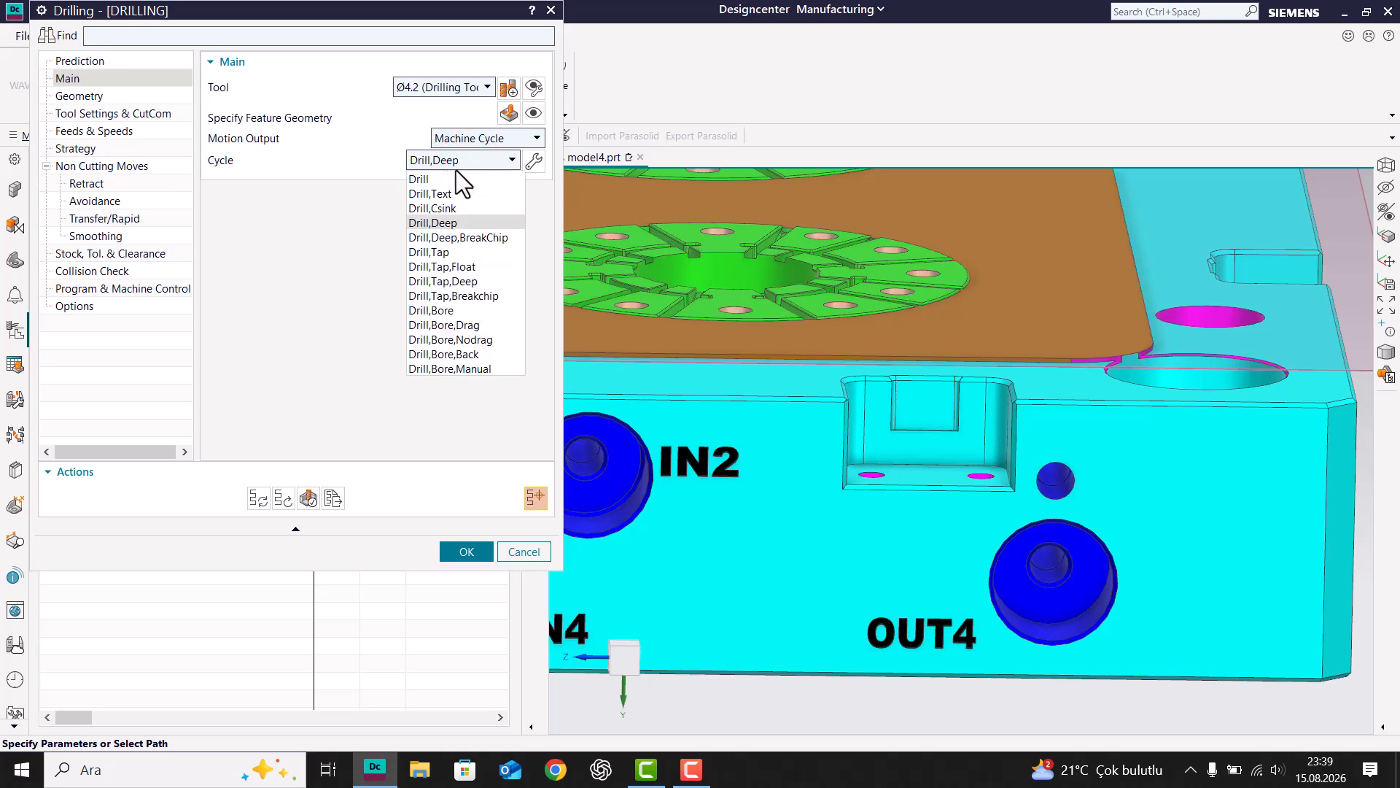
click(469, 236)
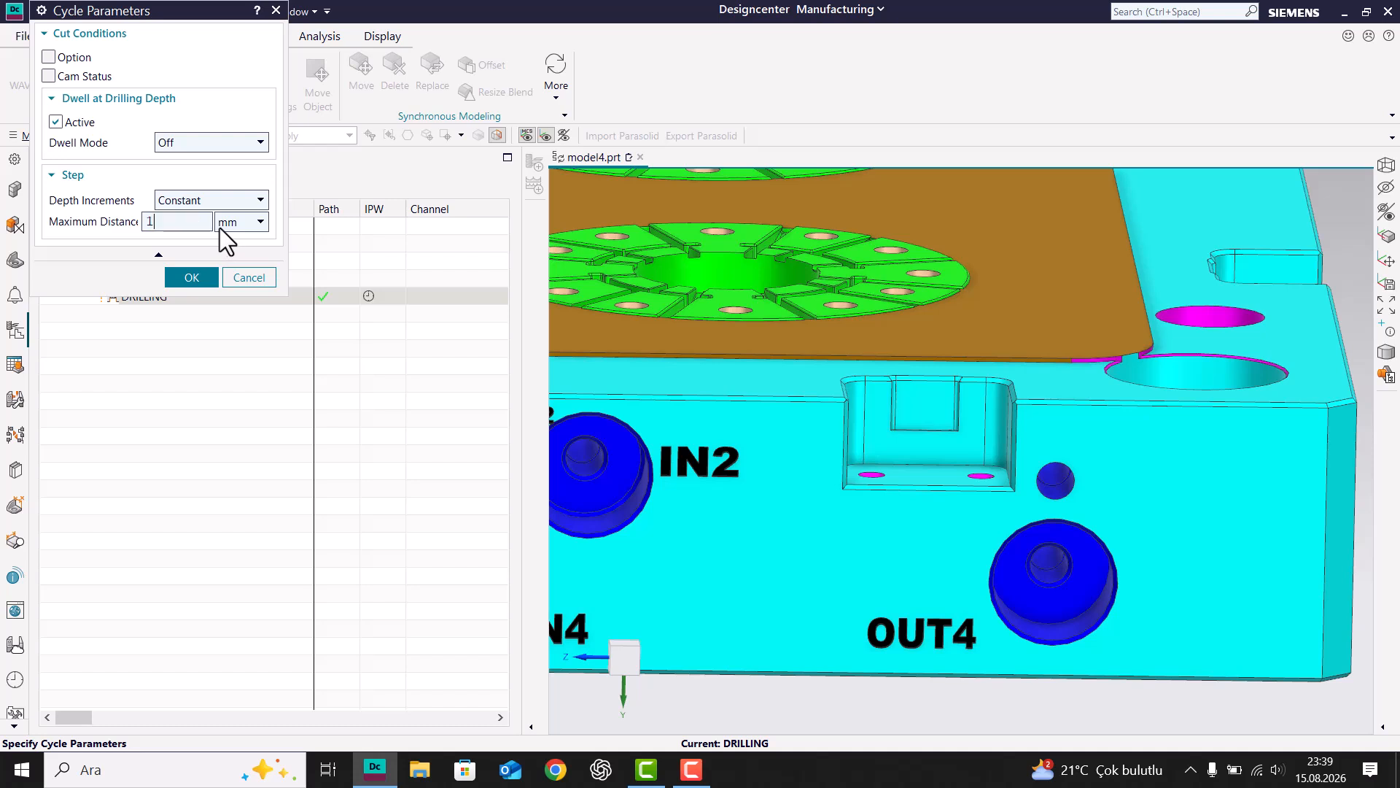
click(193, 277)
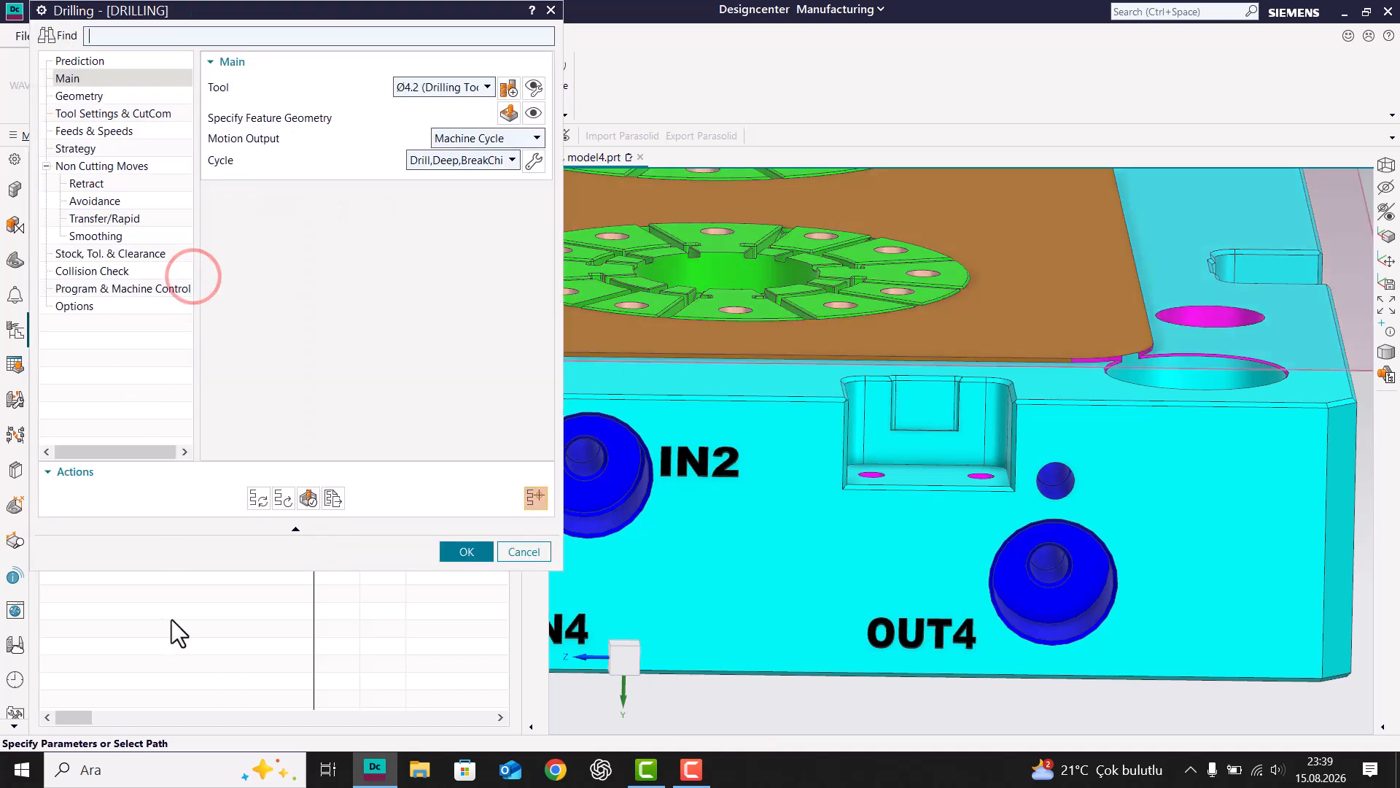
- Generate the Drill,Deep,BreakChip tool path, replay it over both holes and accept the visualization
click(259, 499)
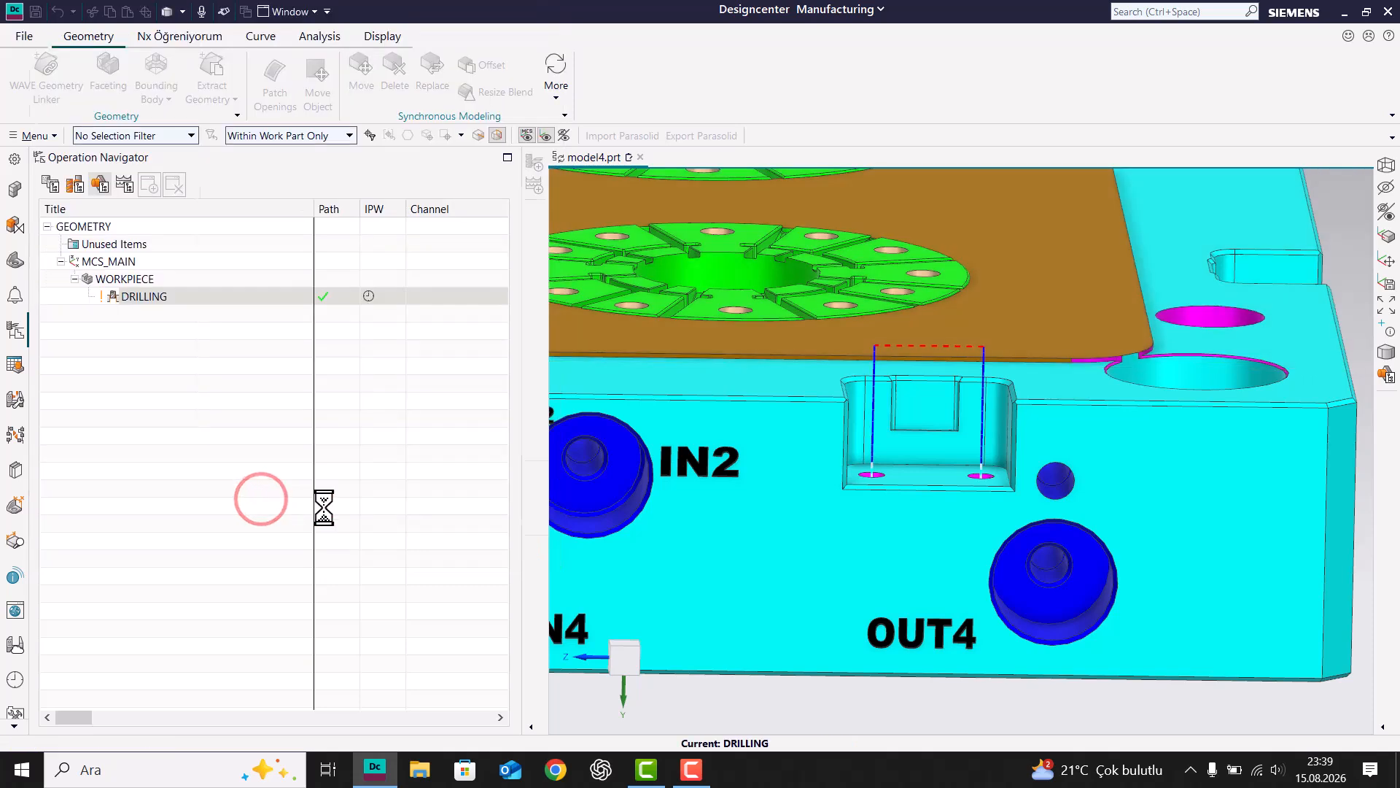
click(308, 498)
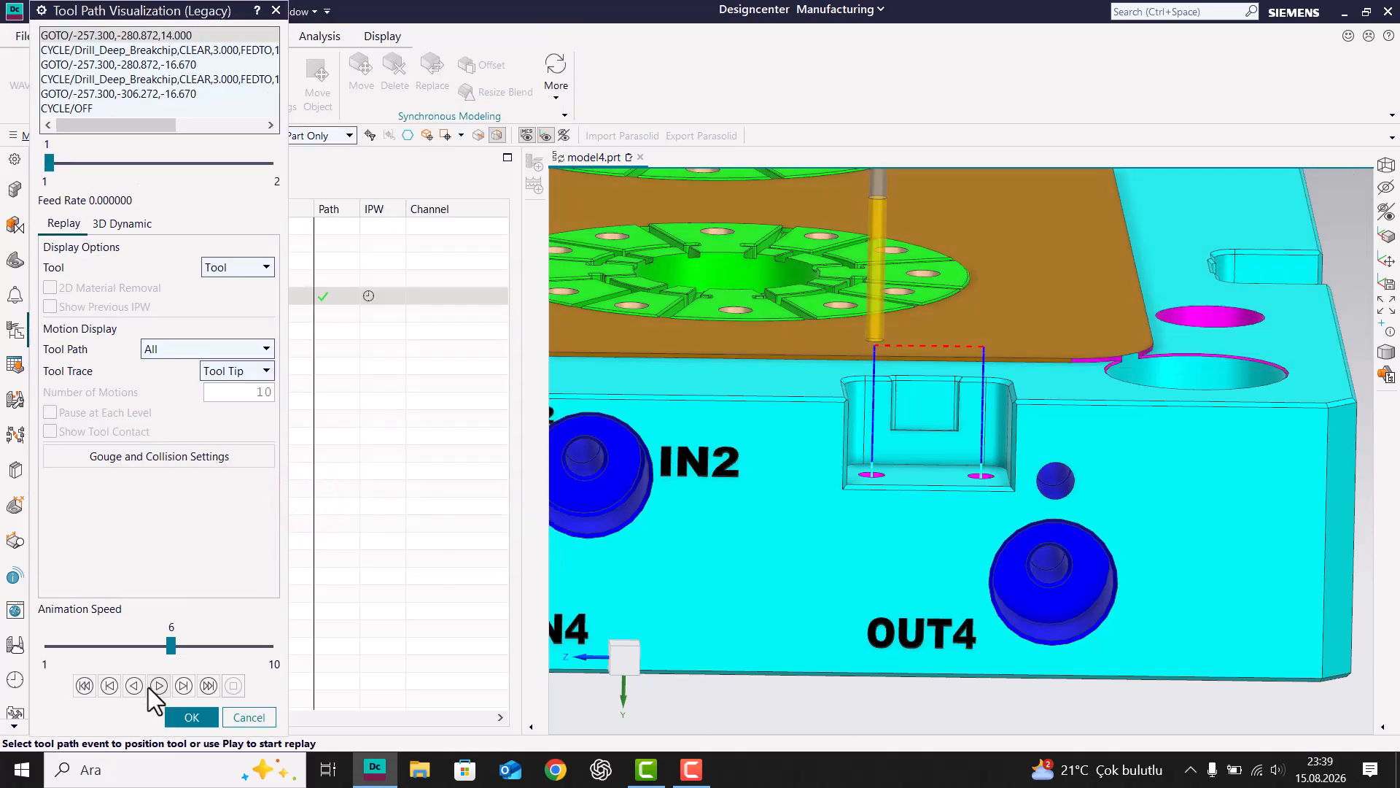
click(158, 685)
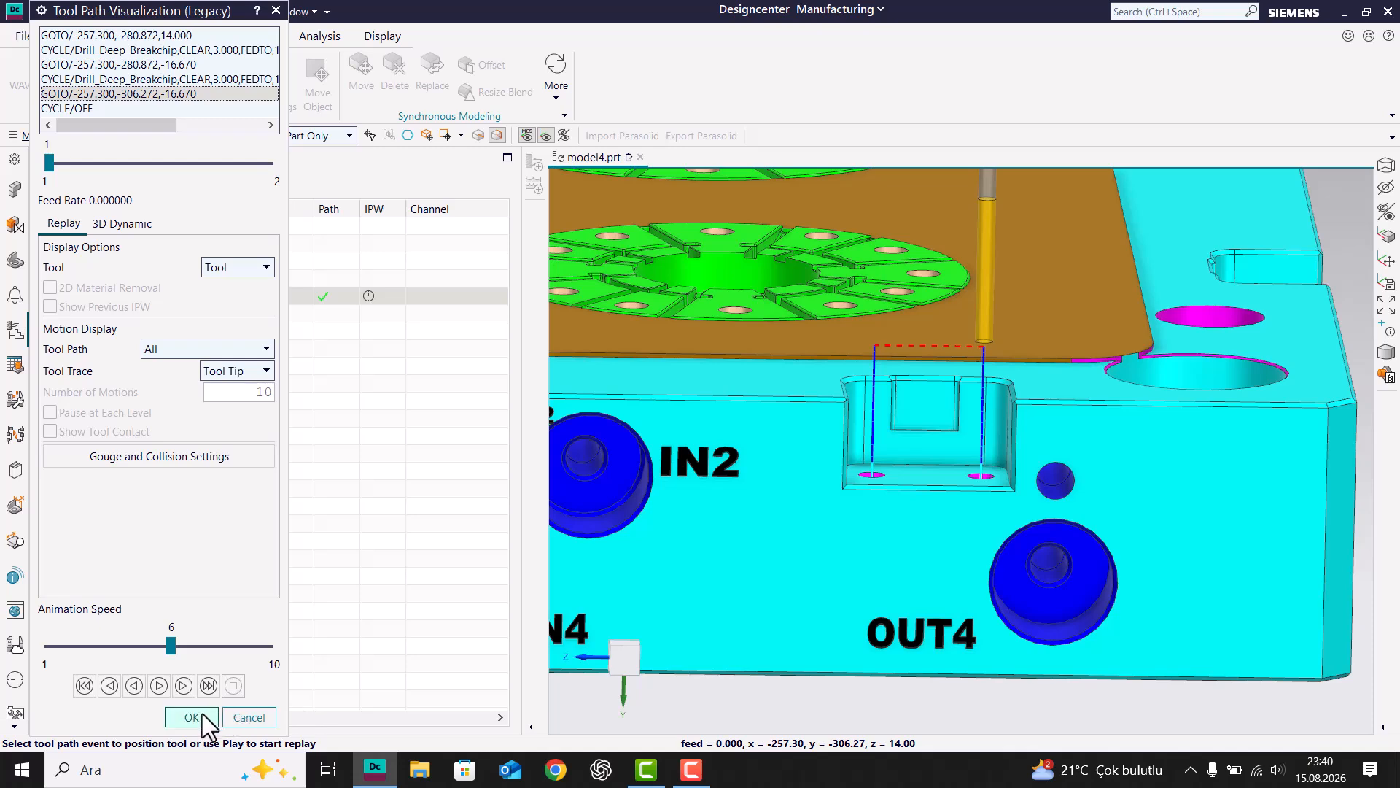
click(205, 715)
- Change the operation's motion output from Machine Cycle to Single Moves
click(474, 162)
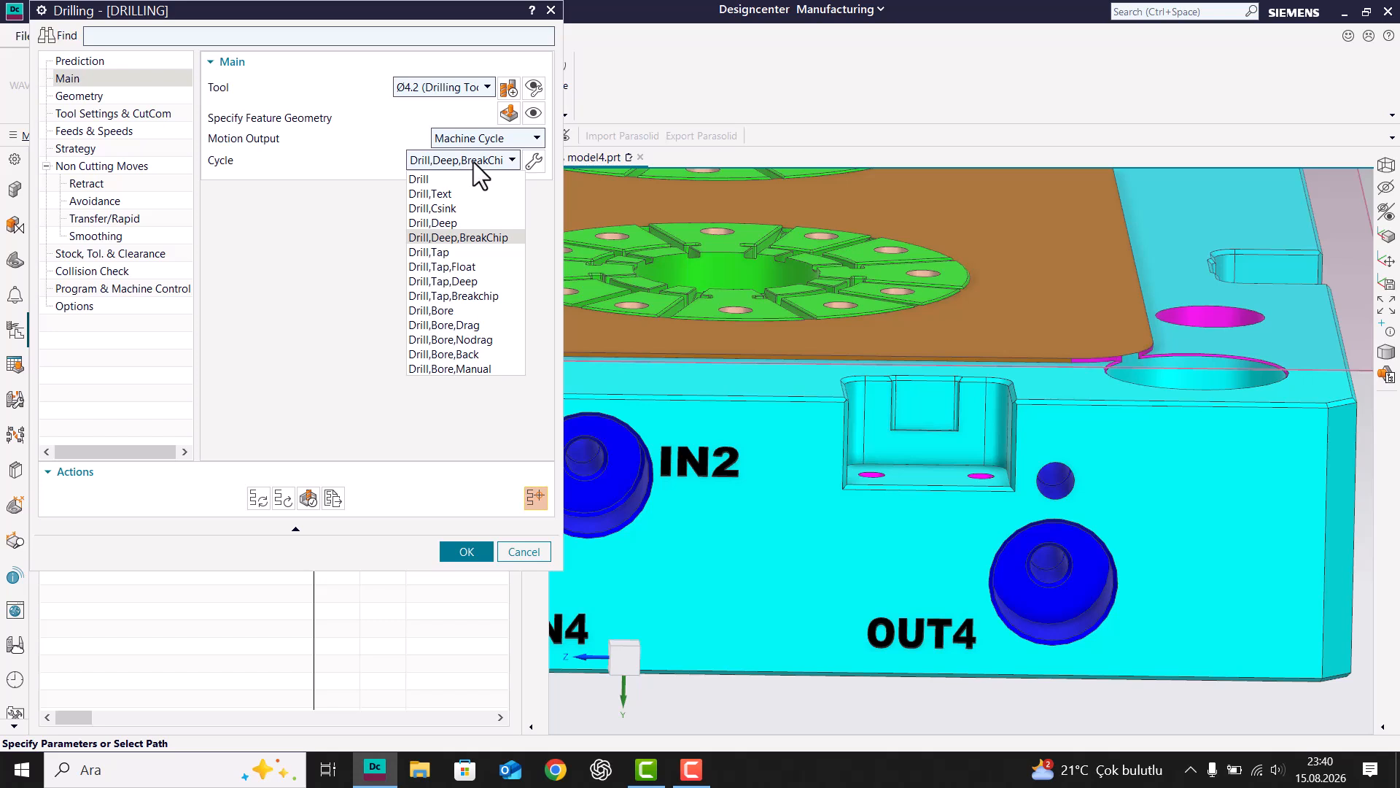
click(490, 140)
click(483, 138)
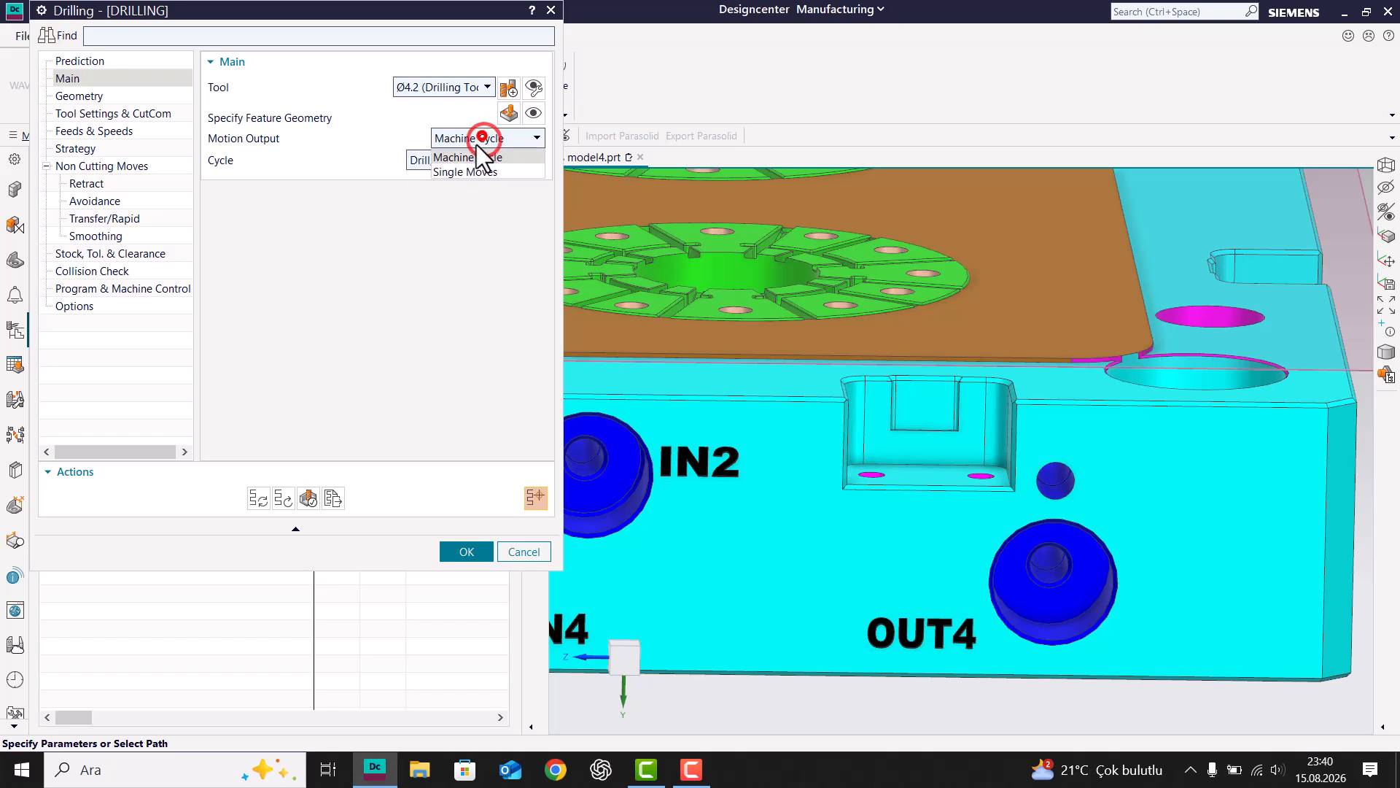
click(449, 172)
- Change the cycle to Drilling with chip breakage, with a step clearance of 1 and a constant maximum distance of 5 mm
click(458, 161)
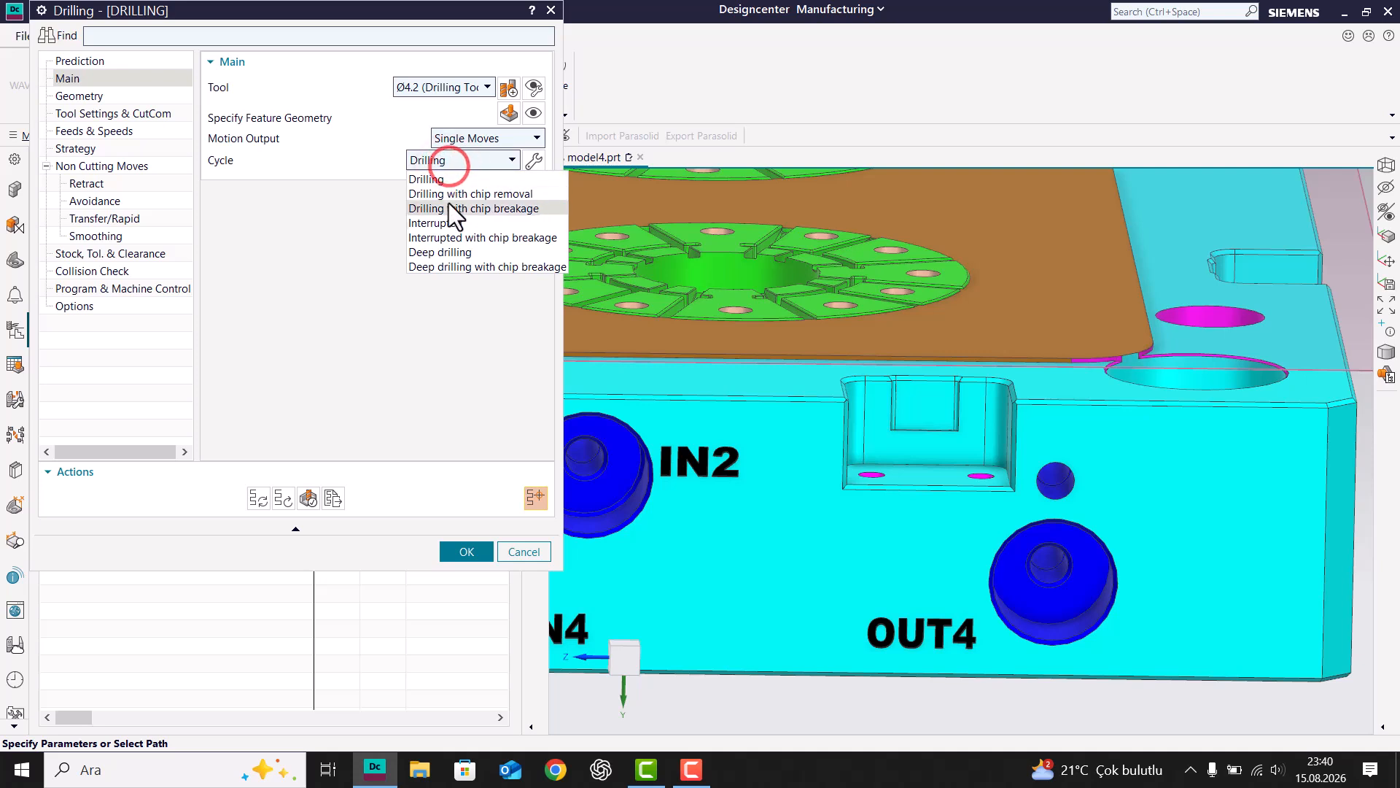
click(493, 210)
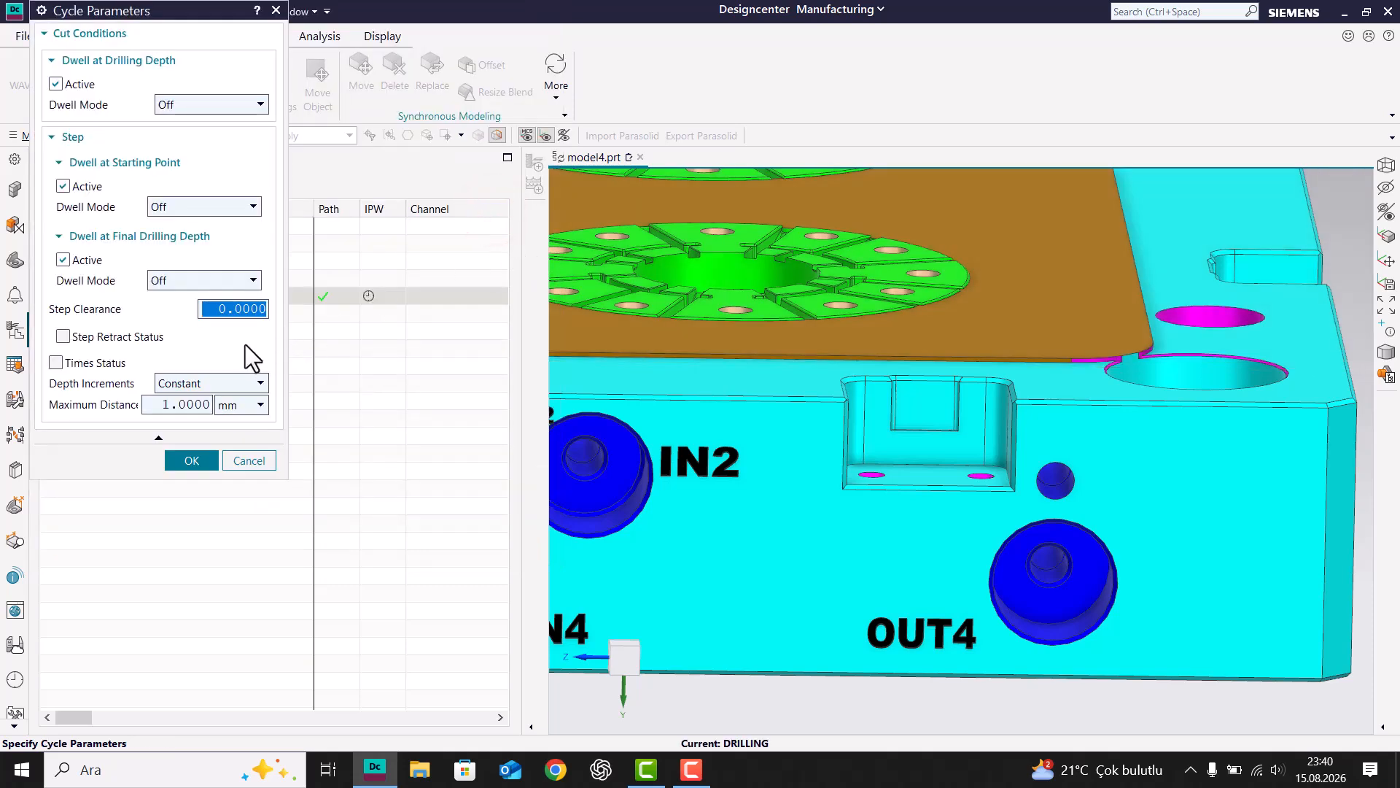
text(1)
double_click(193, 404)
text(5)
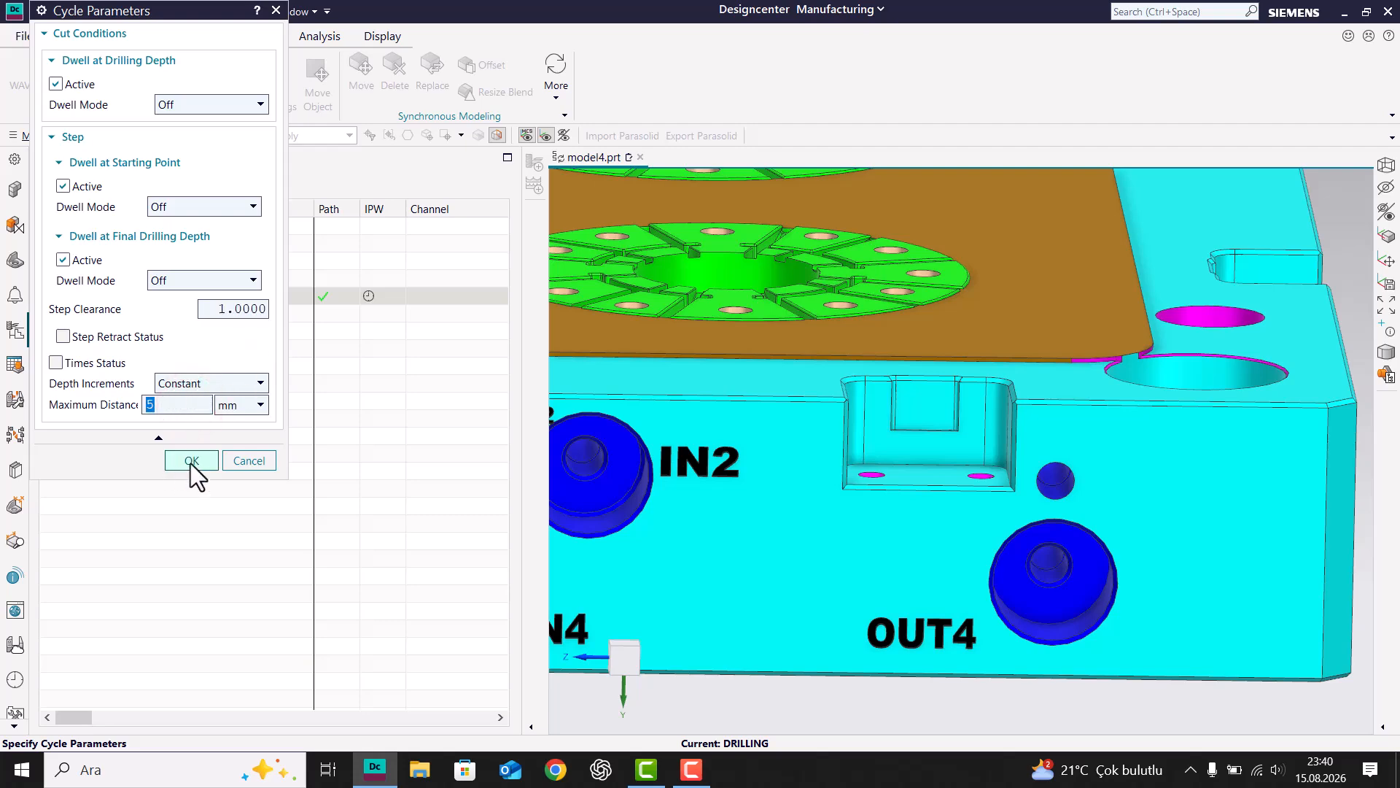
click(191, 461)
- Generate the chip-breakage tool path, replay it over both holes at animation speed 4 and accept the visualization
click(258, 498)
click(308, 499)
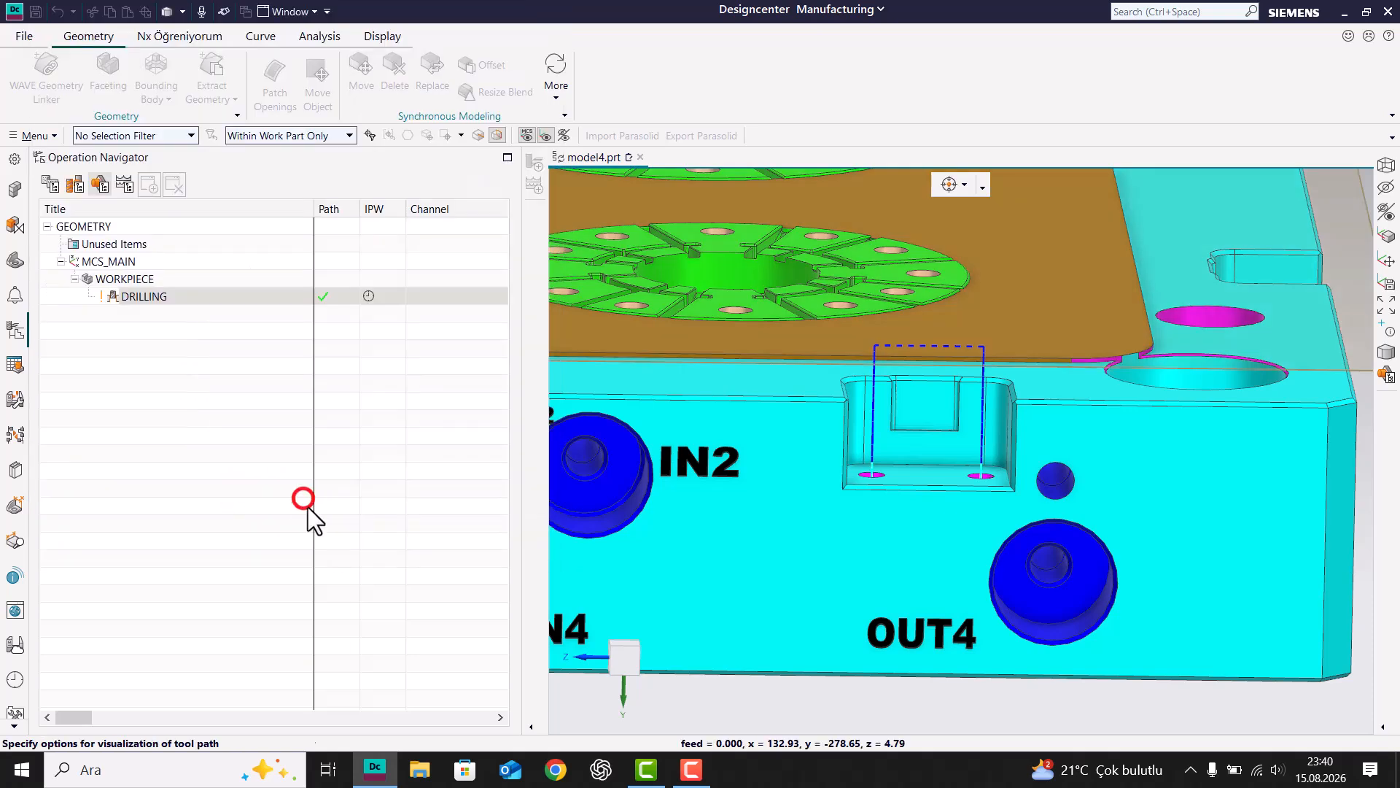
click(166, 683)
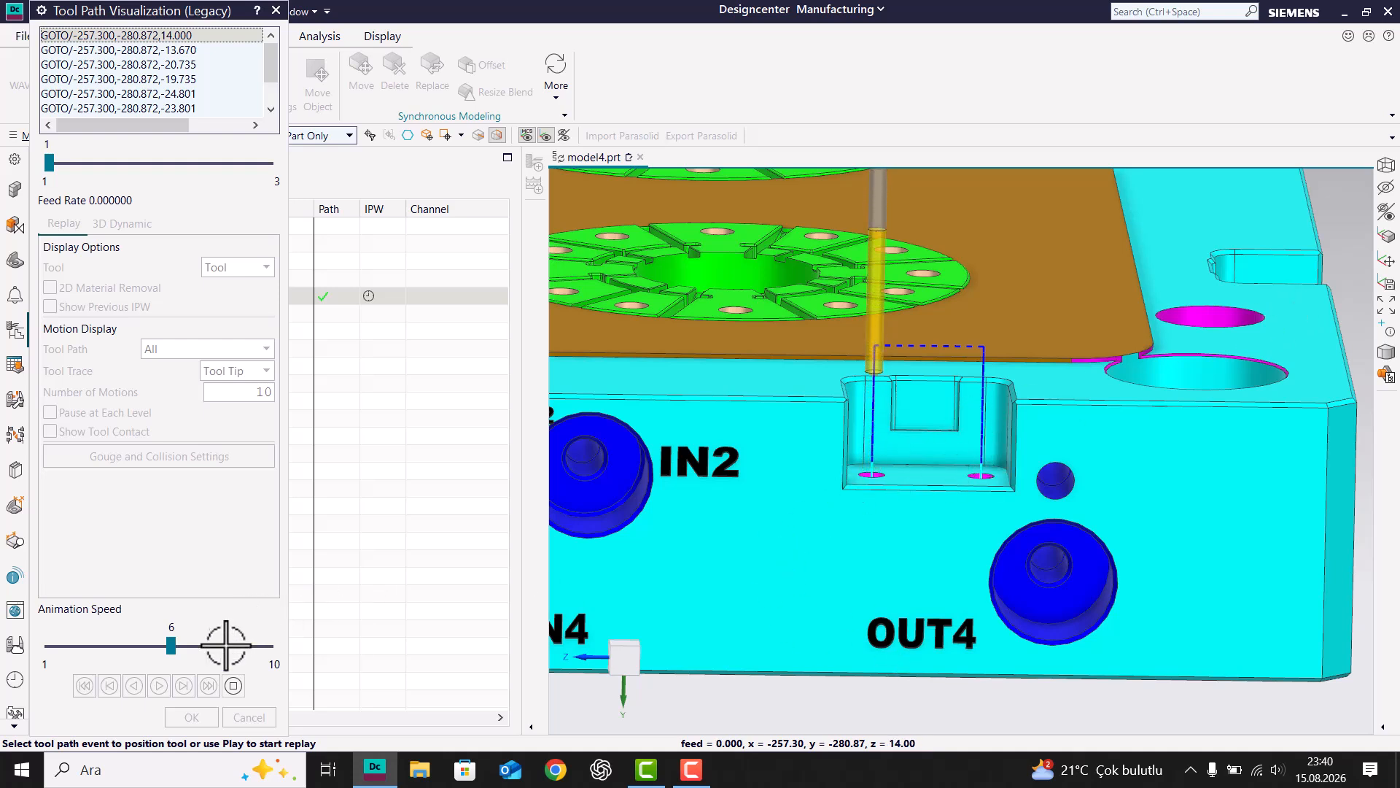
click(230, 685)
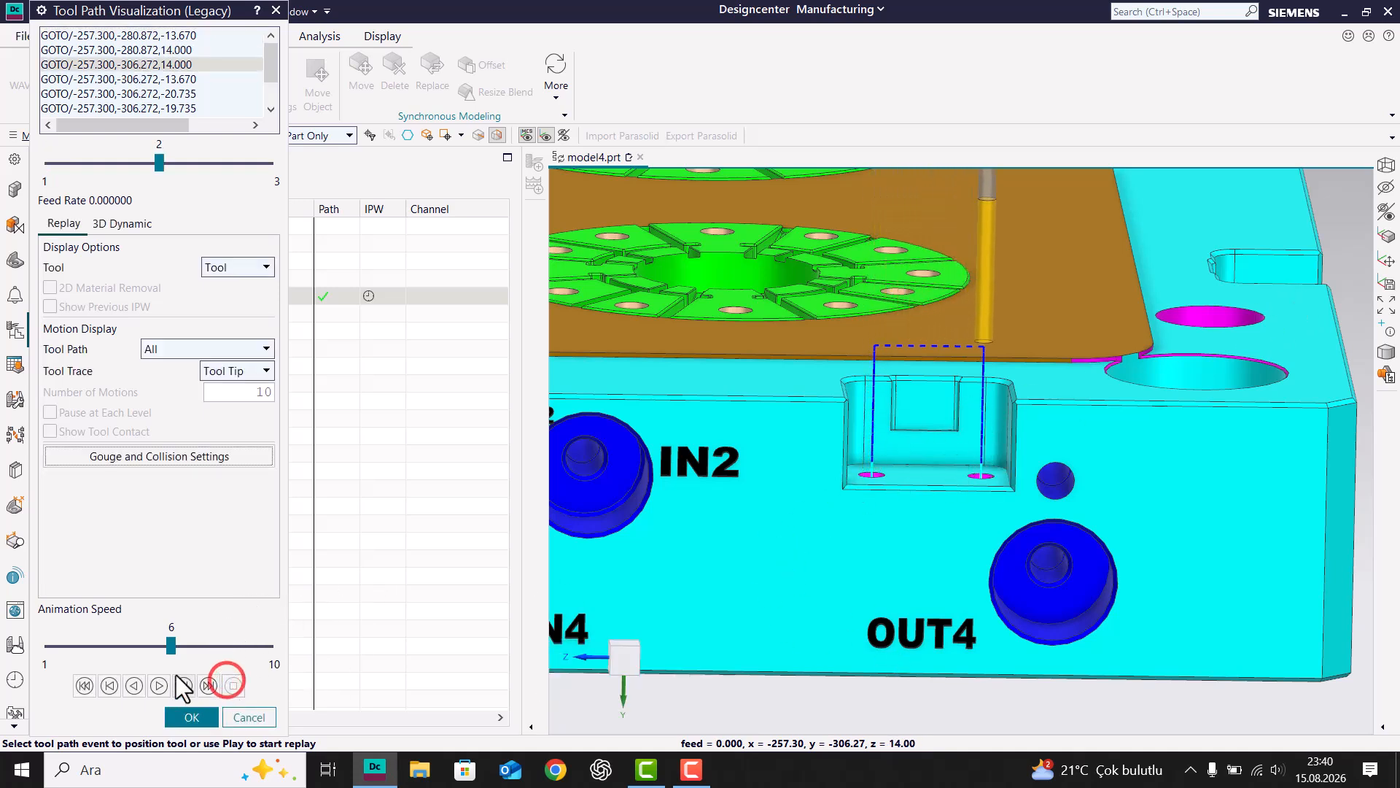
click(120, 646)
click(159, 685)
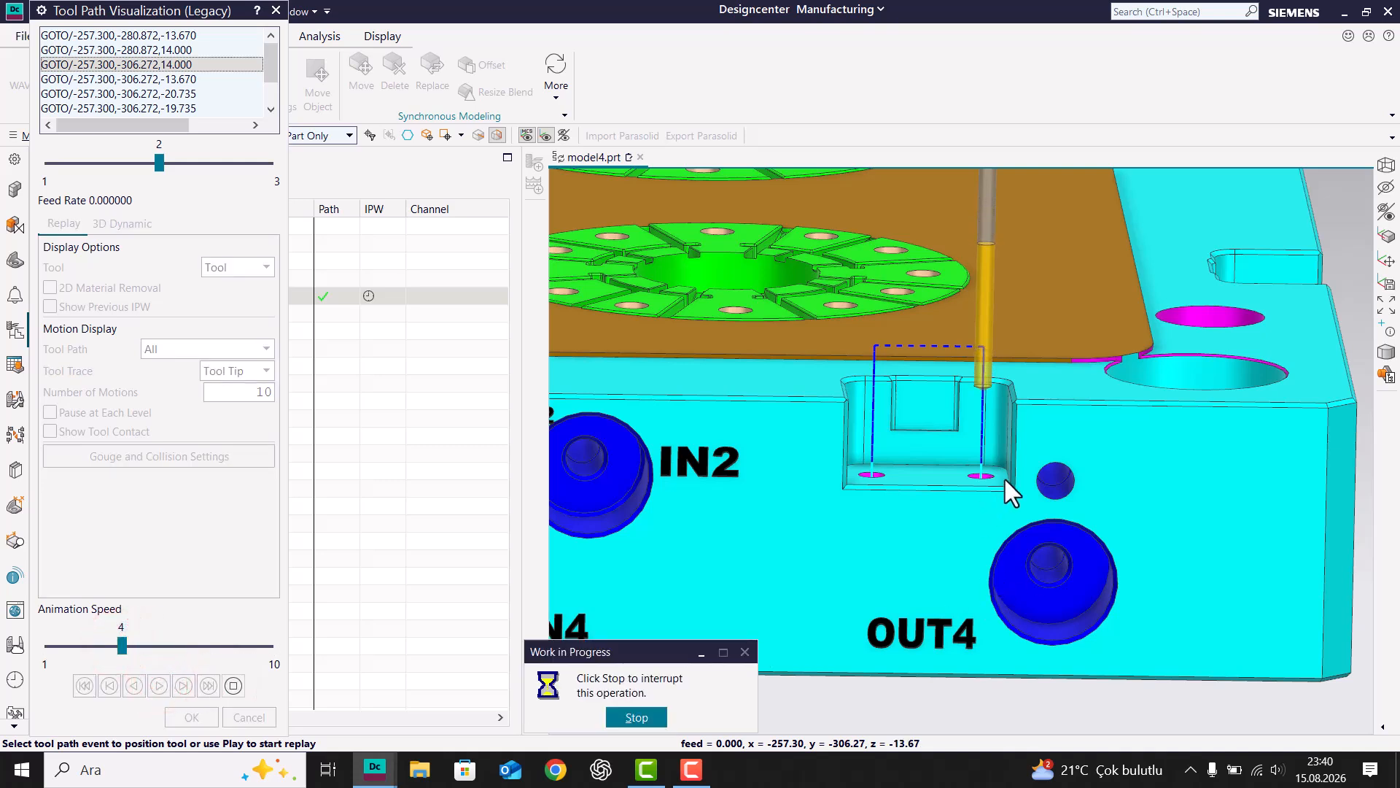
click(231, 683)
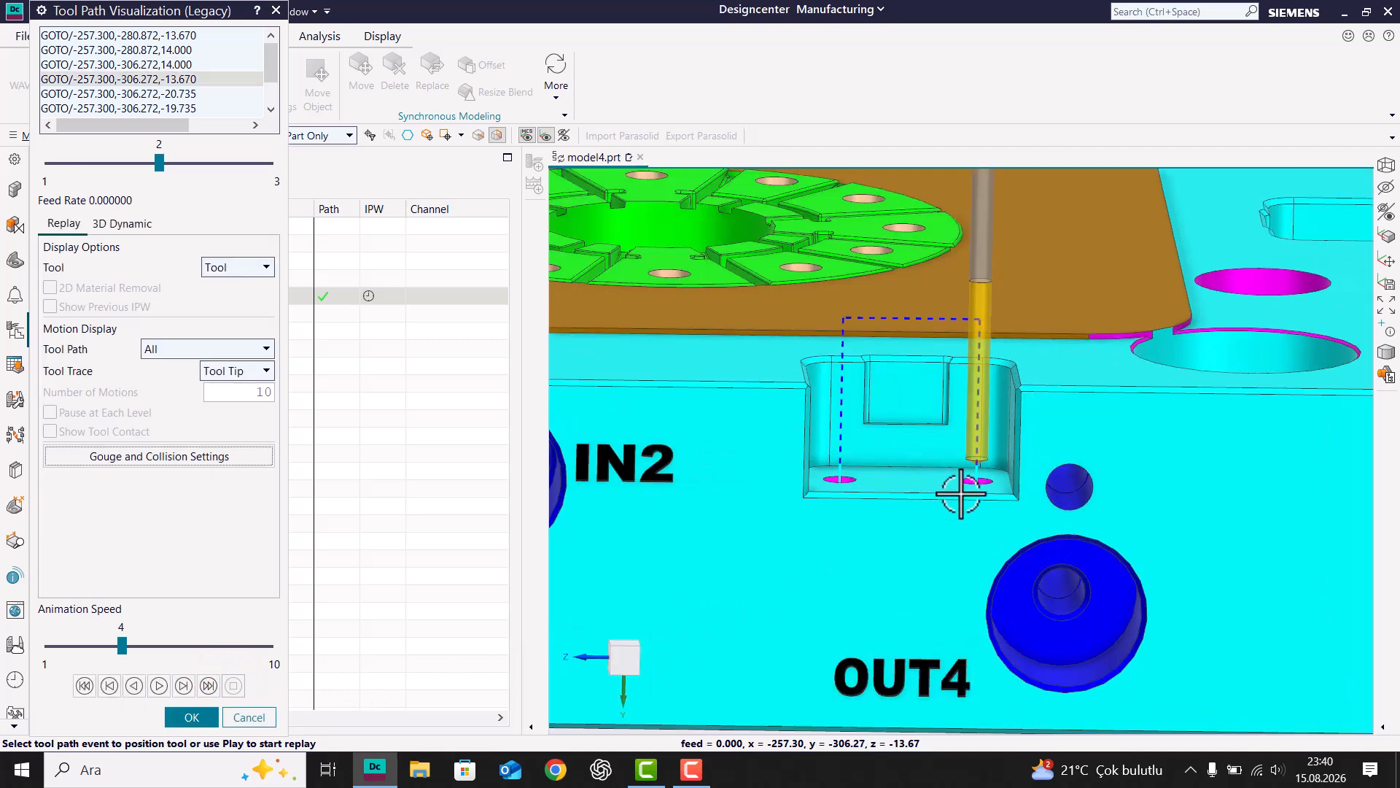
scroll(955, 498, up, 2)
click(158, 686)
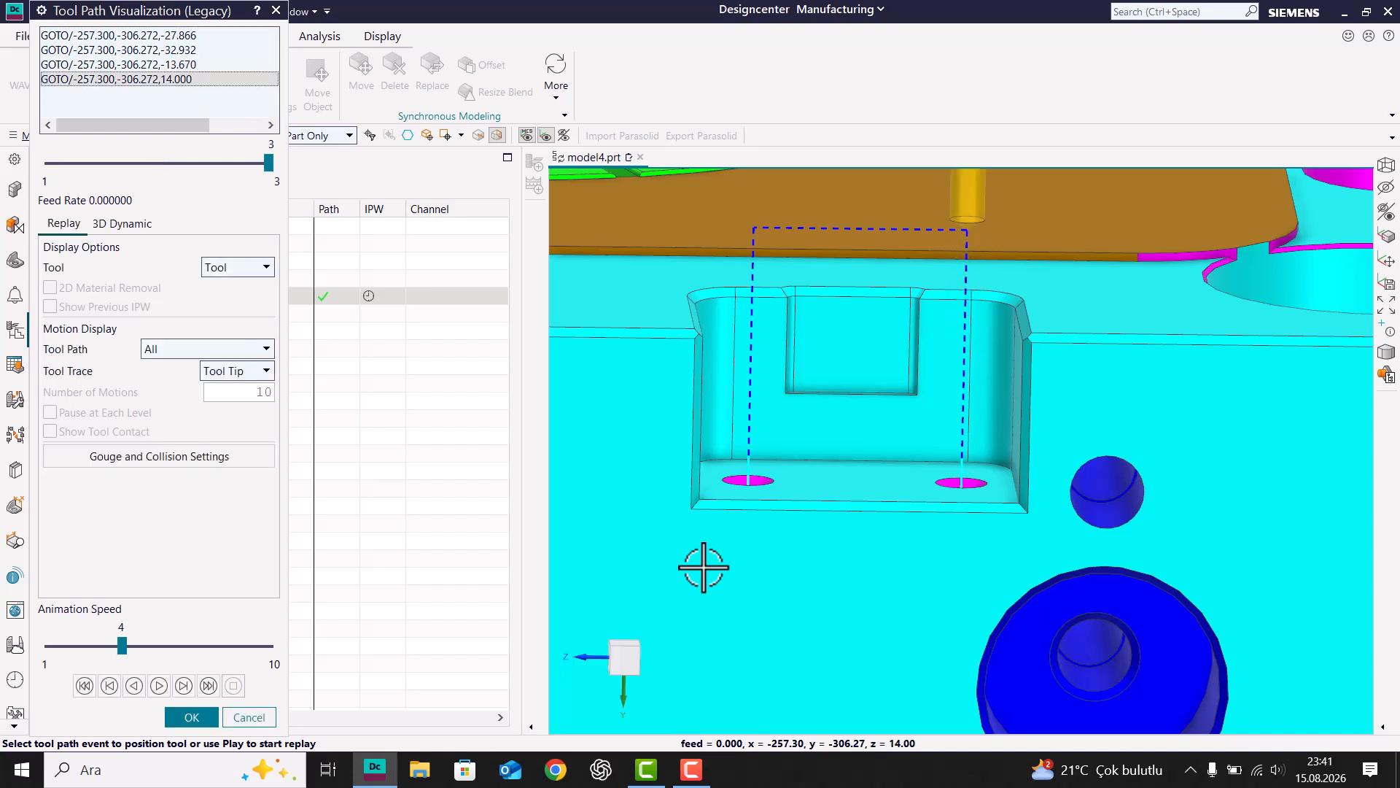
click(183, 716)
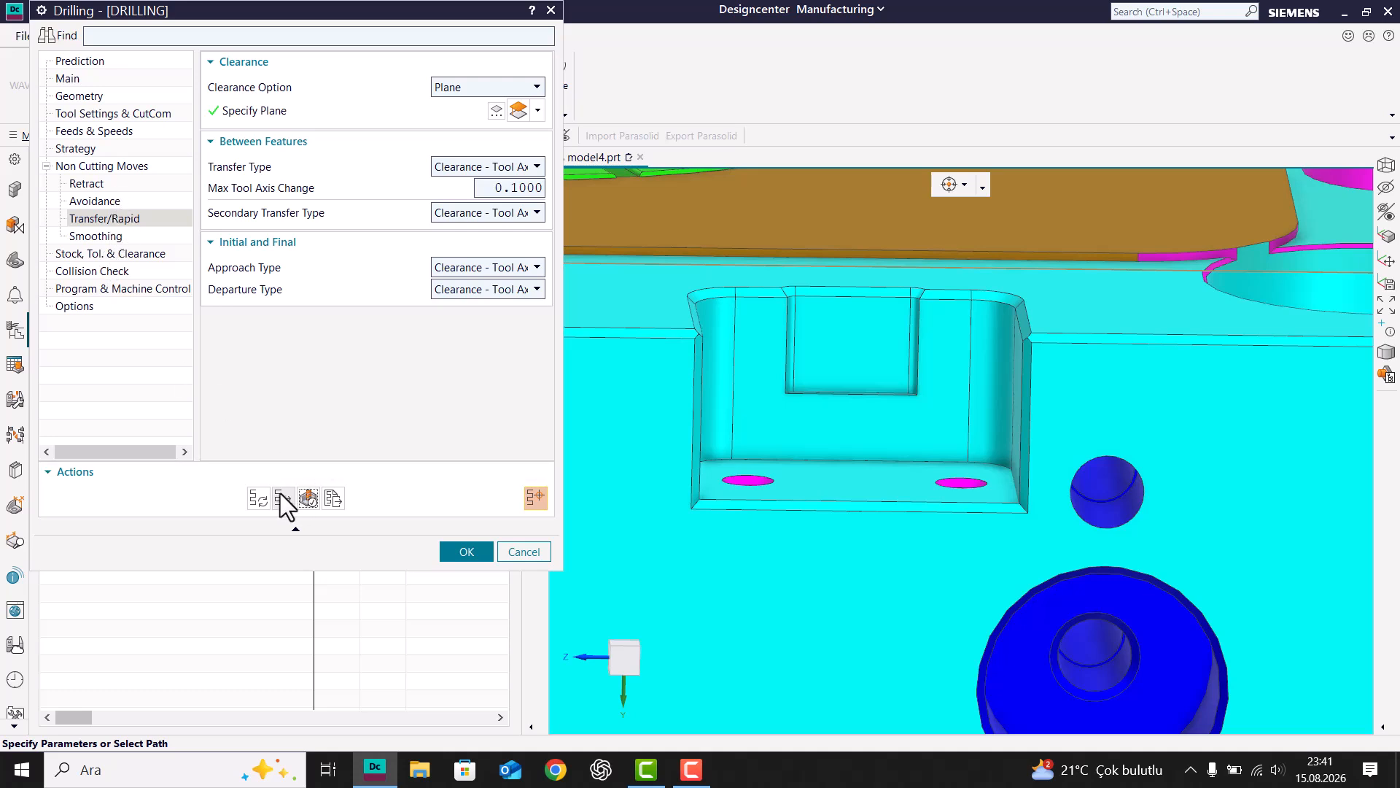
- Set the drilling operation's motion output back to Machine Cycle and look through the cycle types it offers
click(100, 77)
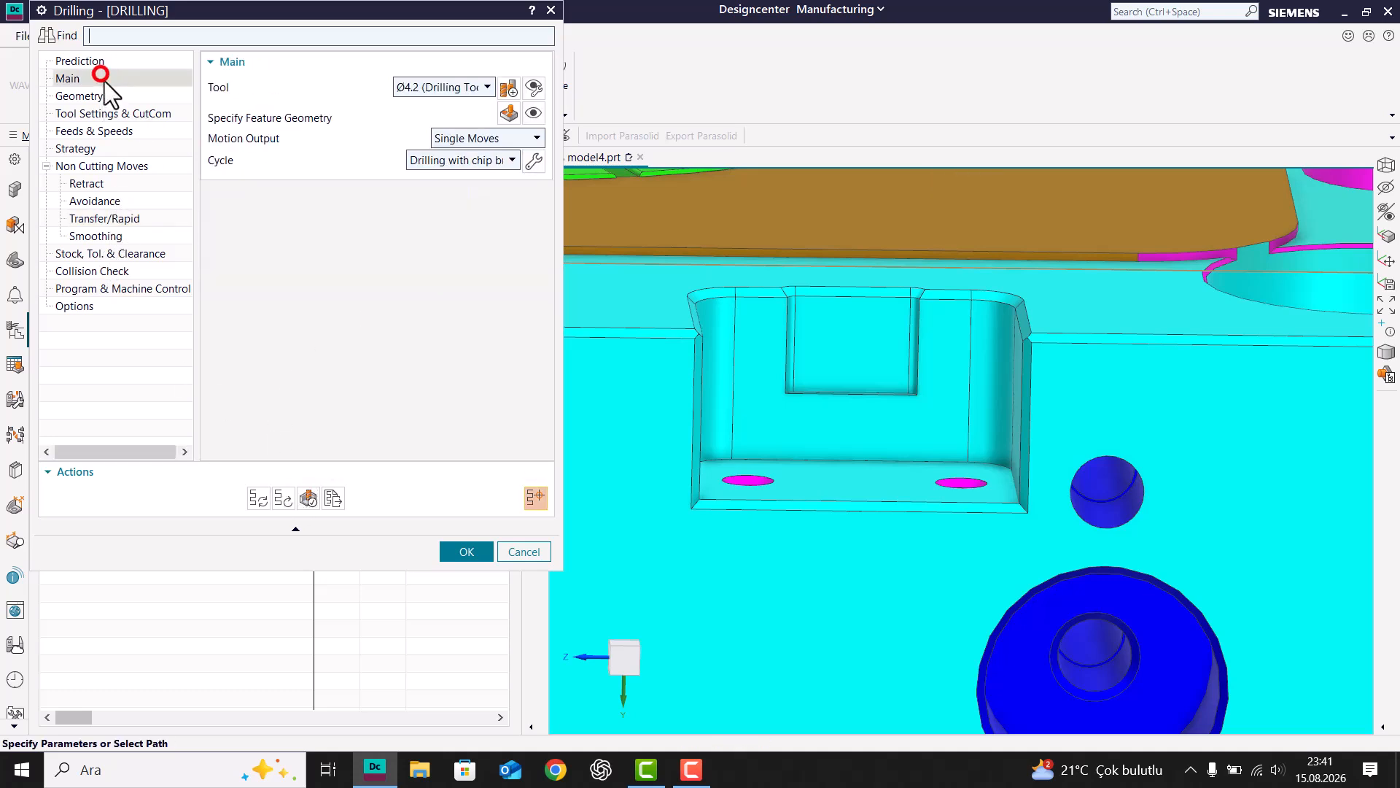
click(484, 138)
click(471, 158)
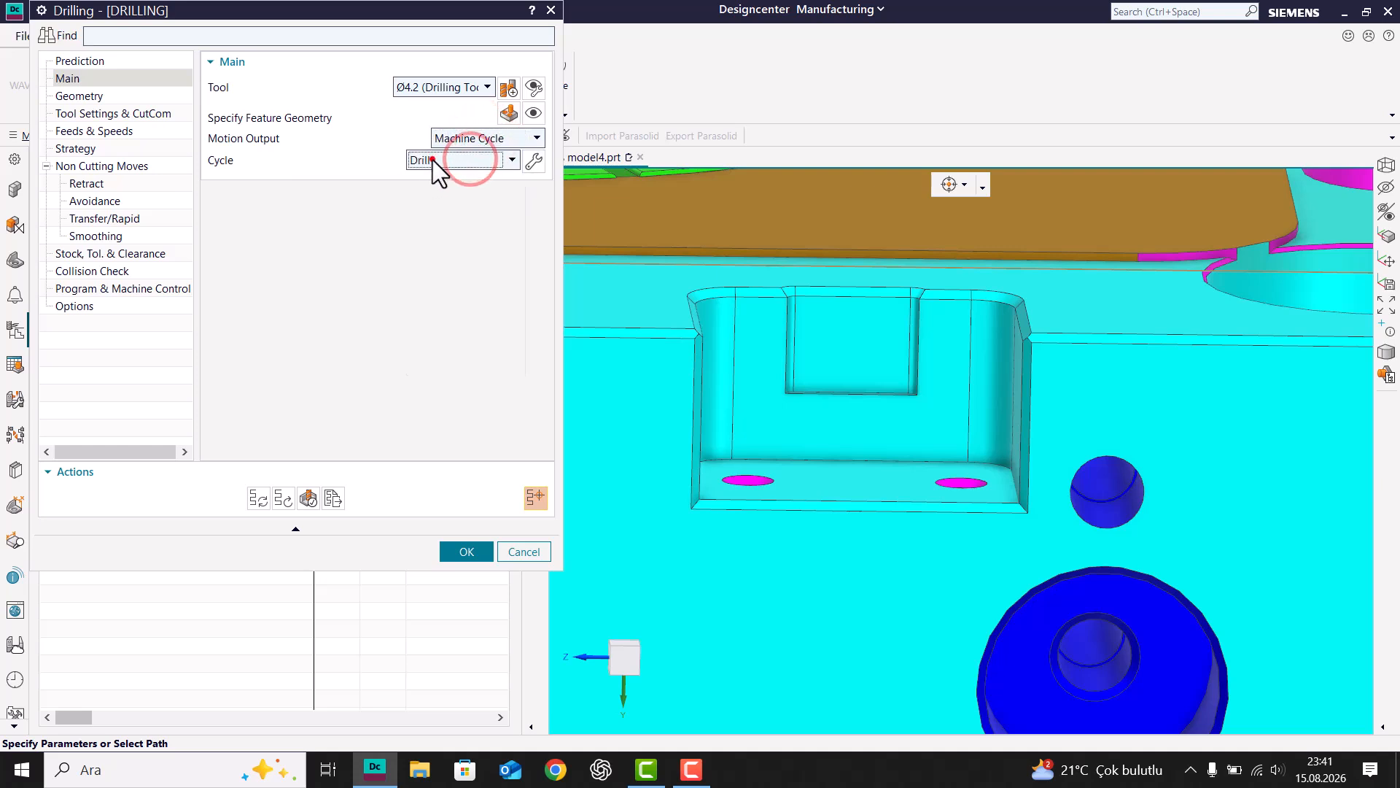
click(432, 160)
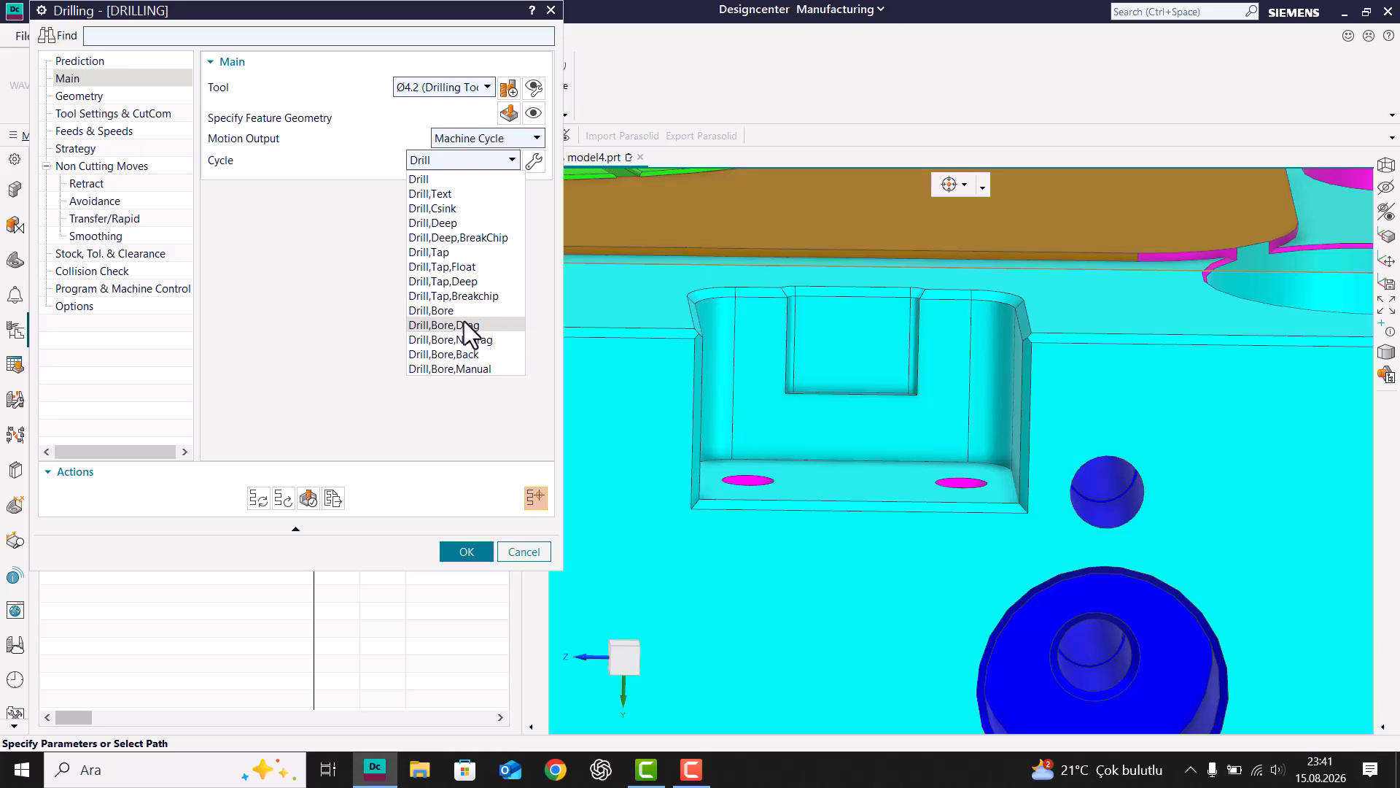
key(Escape)
- Reopen the drilling operation and review its machine cycle types, from Drill through Drill,Bore,Manual
scroll(904, 435, down, 3)
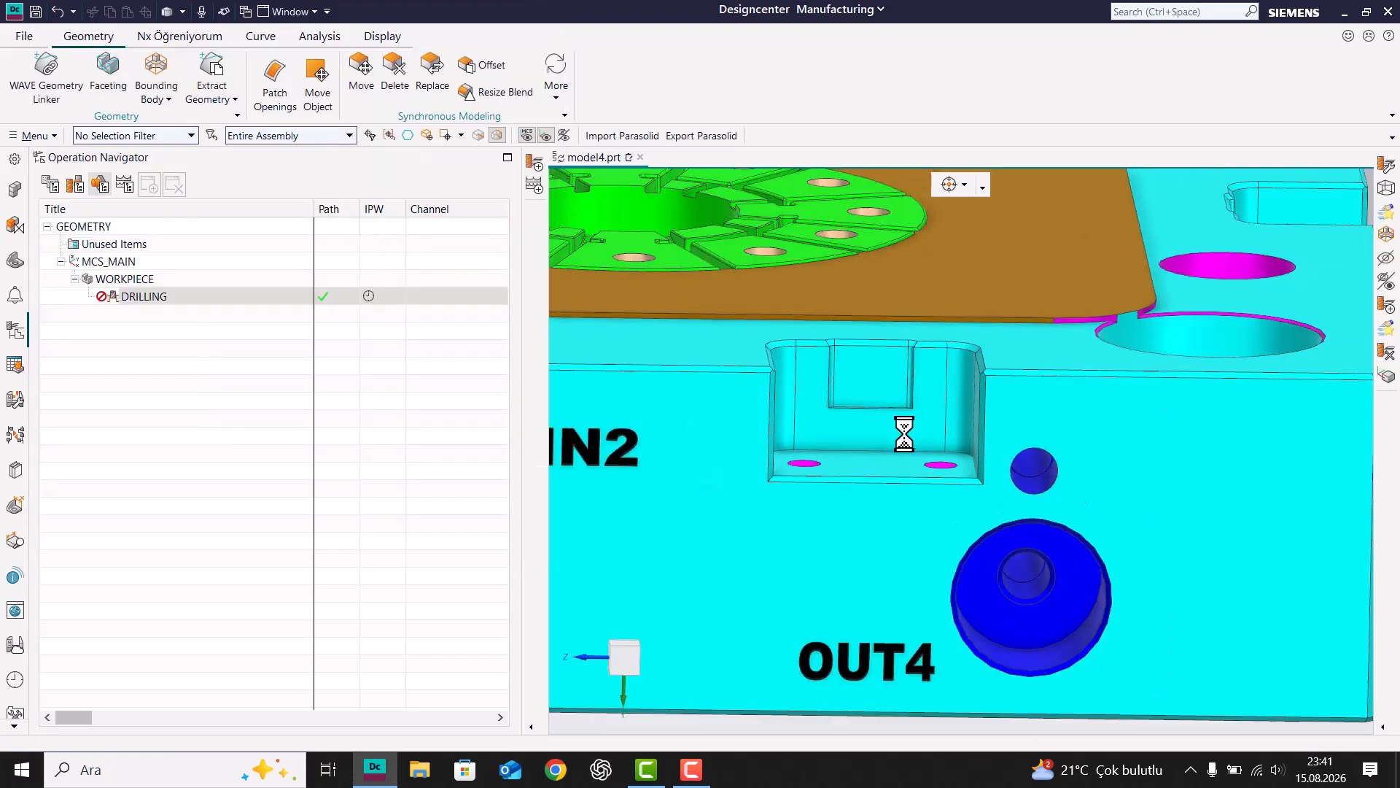
middle_drag(987, 437, 1060, 535)
scroll(1096, 492, down, 2)
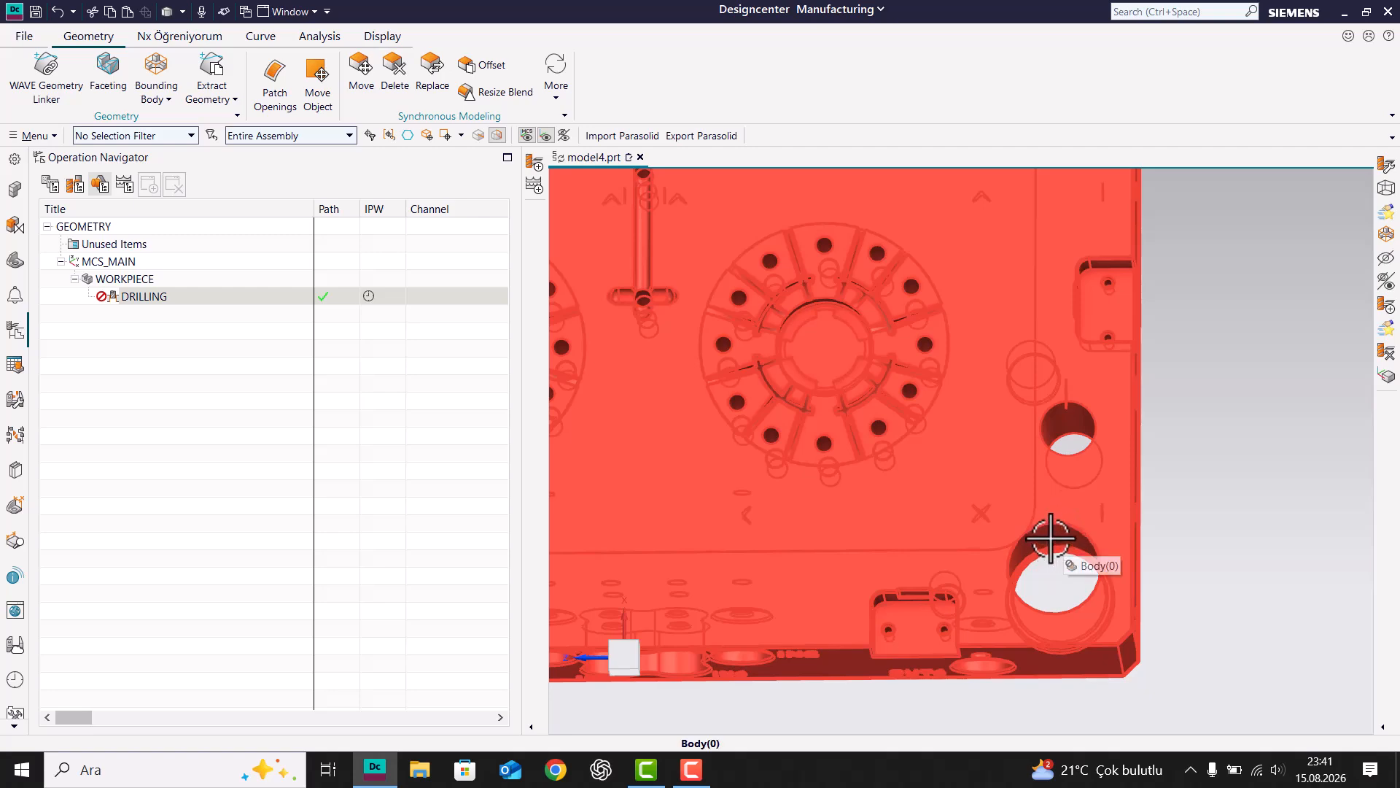
middle_drag(1055, 576, 1053, 572)
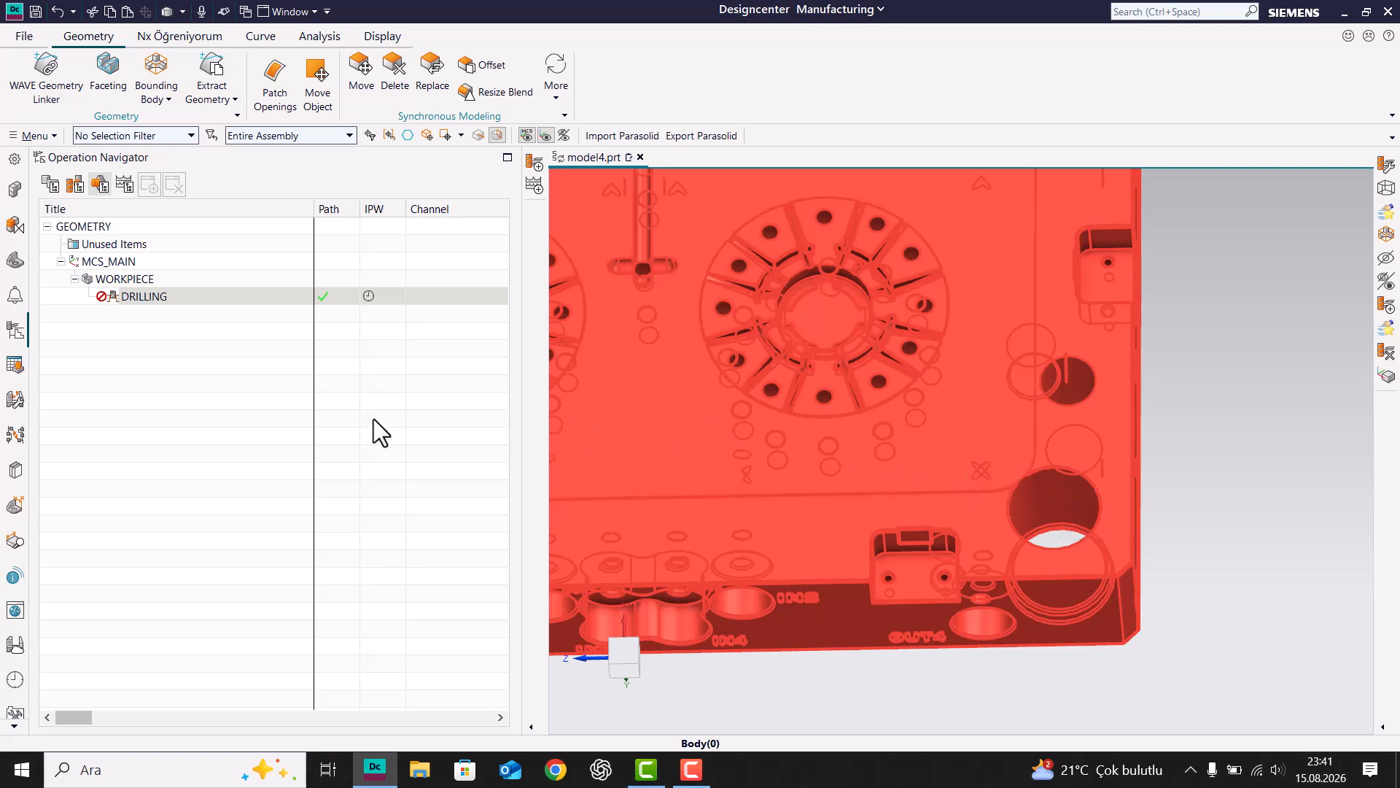
click(347, 391)
click(347, 297)
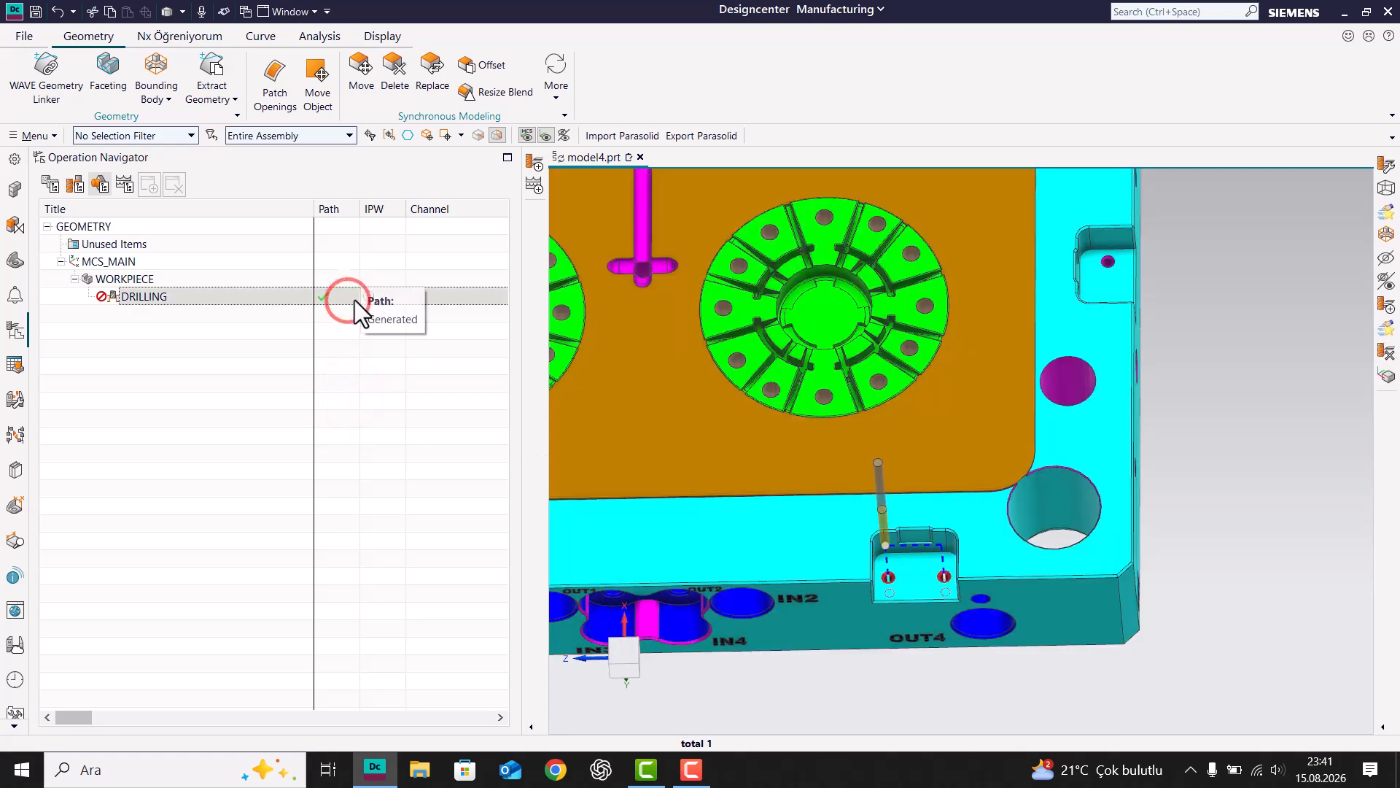
double_click(355, 299)
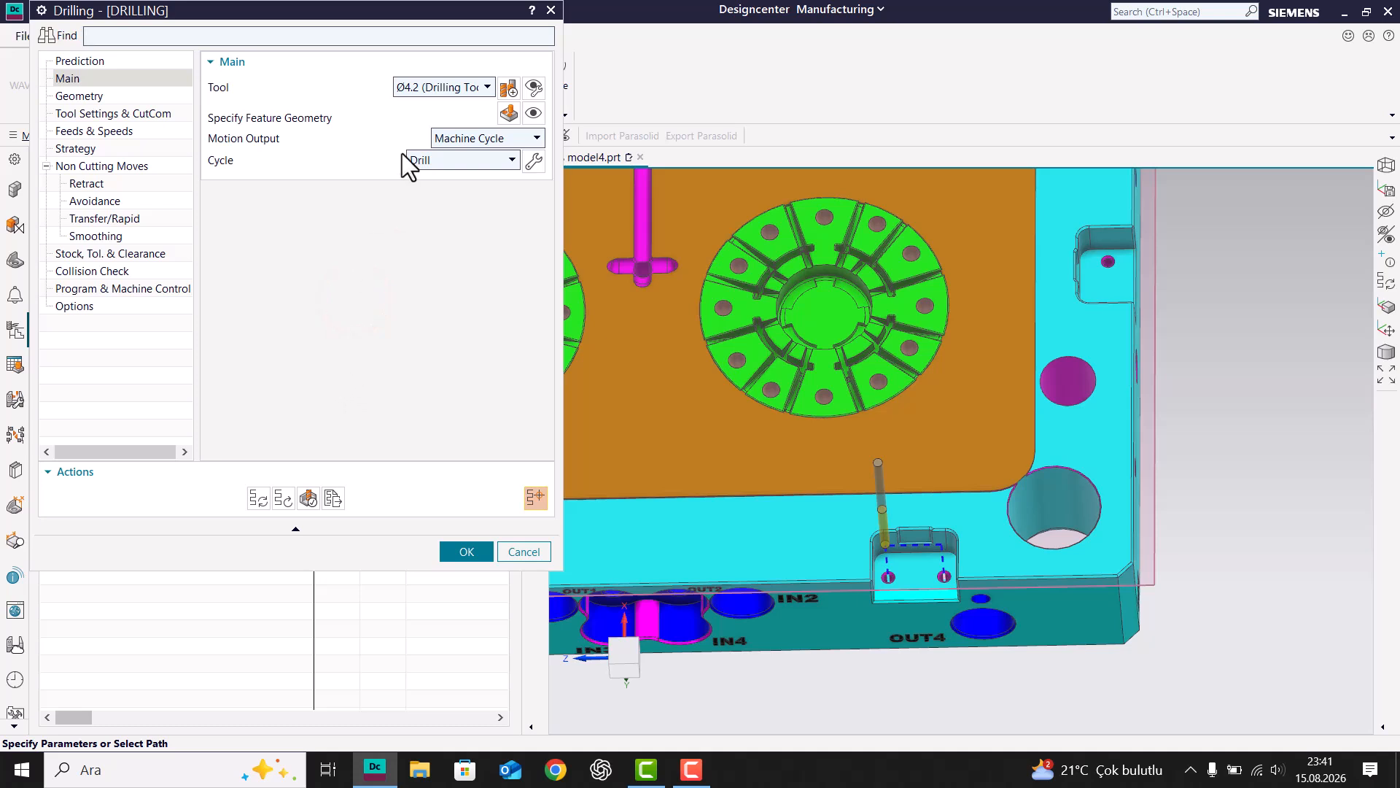
click(435, 160)
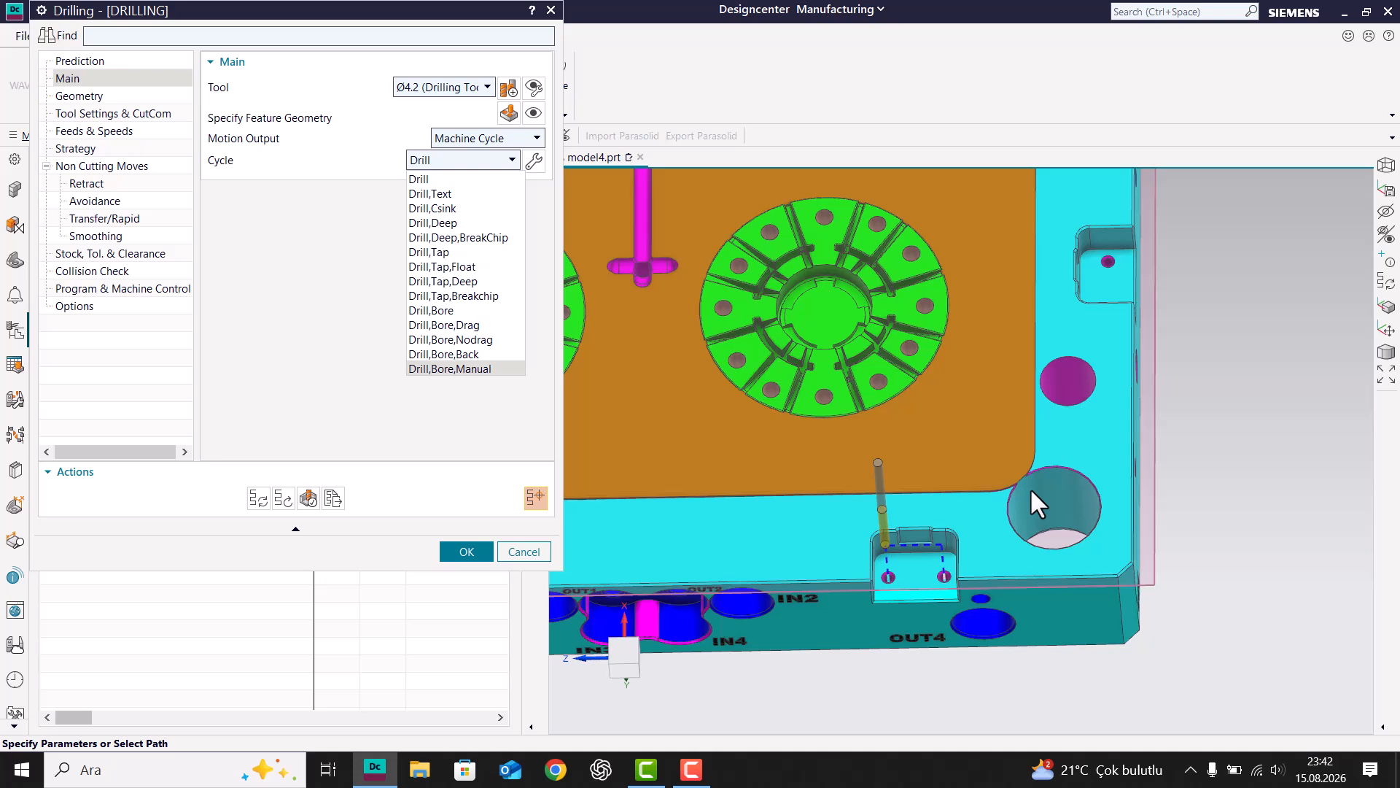
click(341, 302)
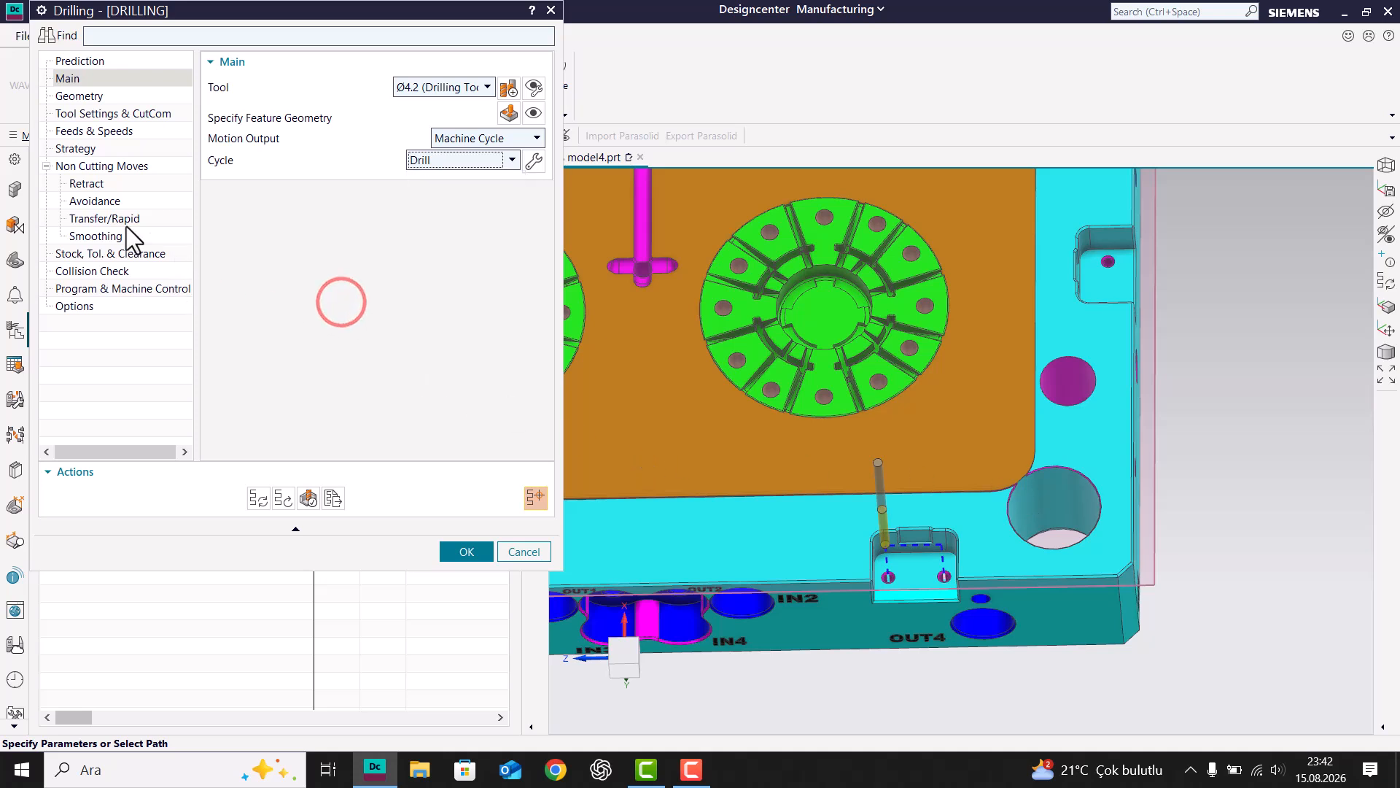
- Check the operation's non-cutting smoothing options, examine the whole mold plate and close the operation
click(102, 231)
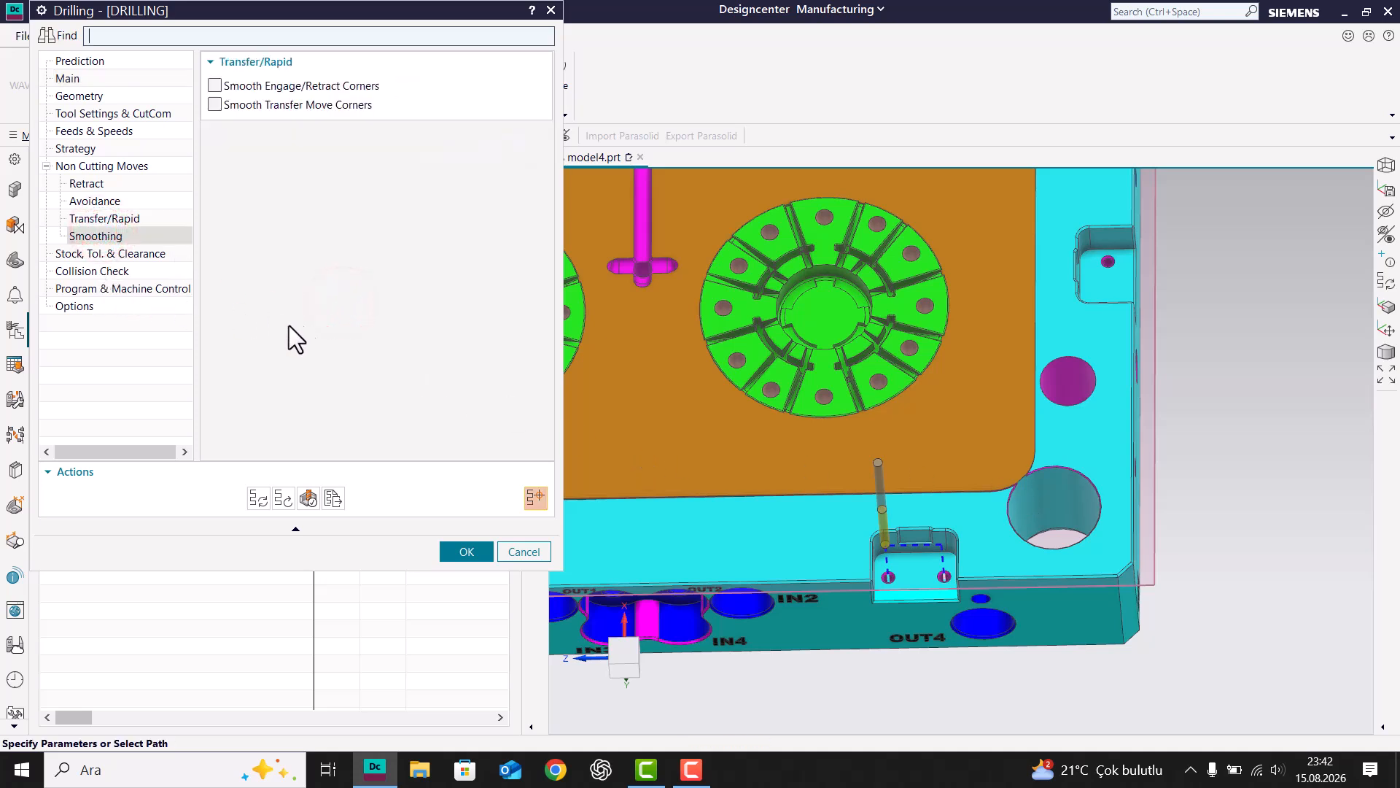
scroll(1116, 324, up, 6)
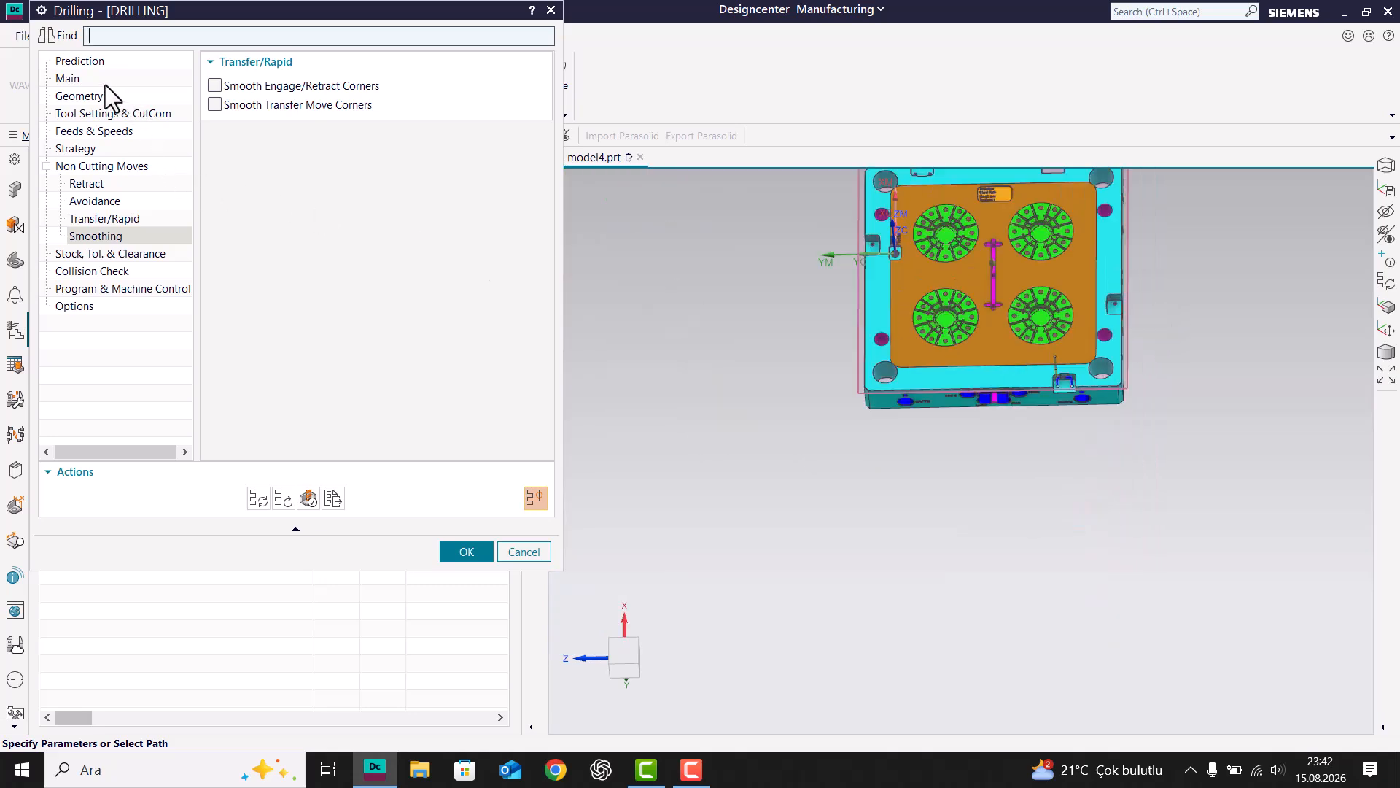
click(97, 78)
middle_drag(944, 369, 945, 317)
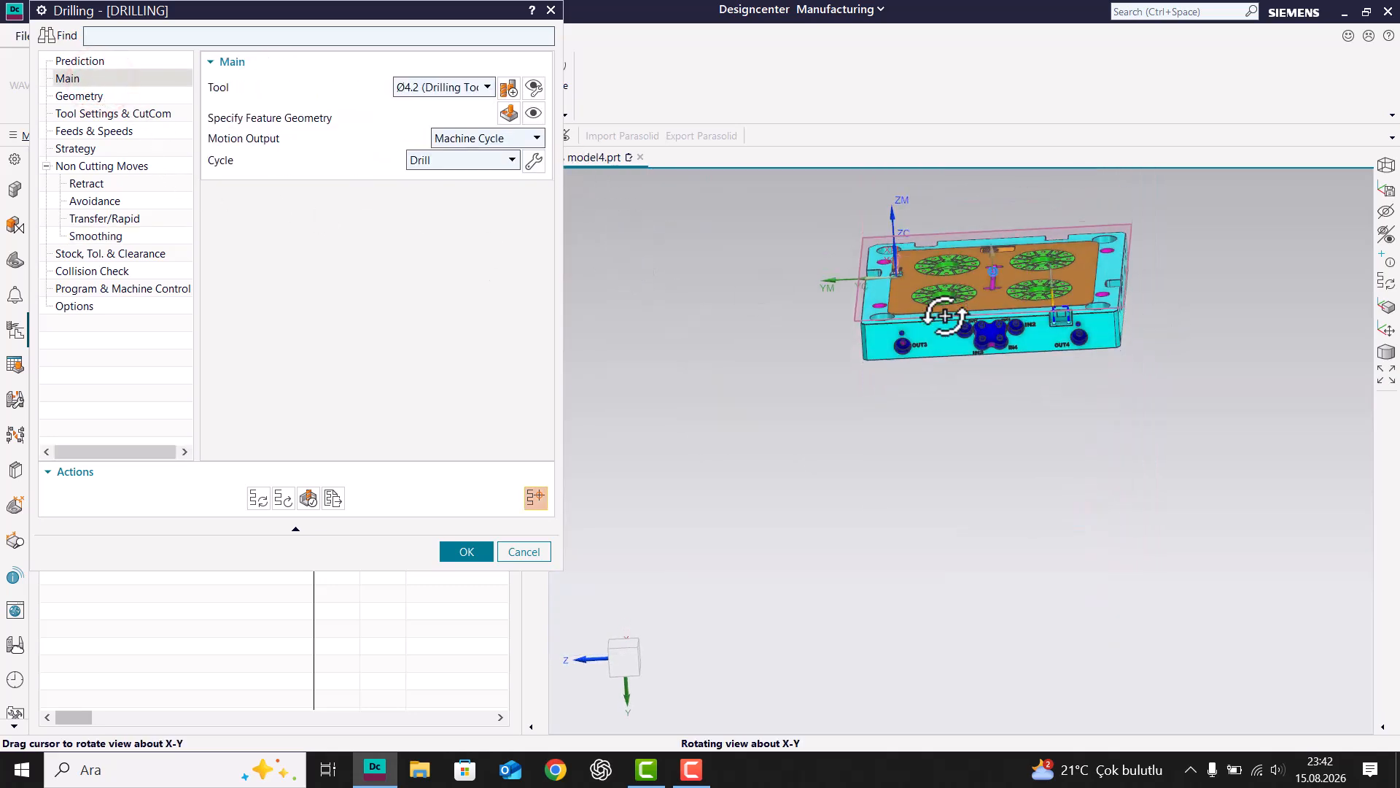
scroll(938, 362, up, 4)
scroll(938, 292, down, 5)
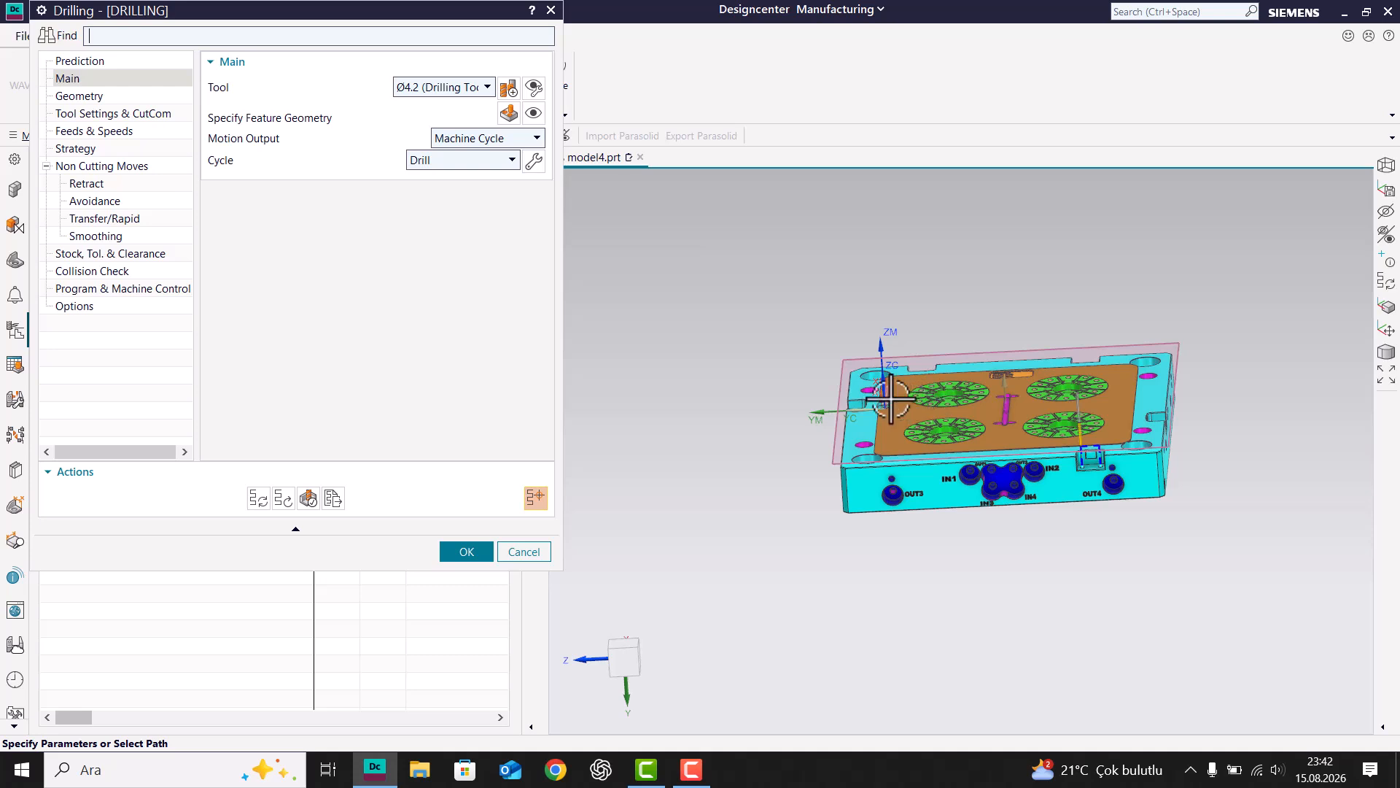
key(Escape)
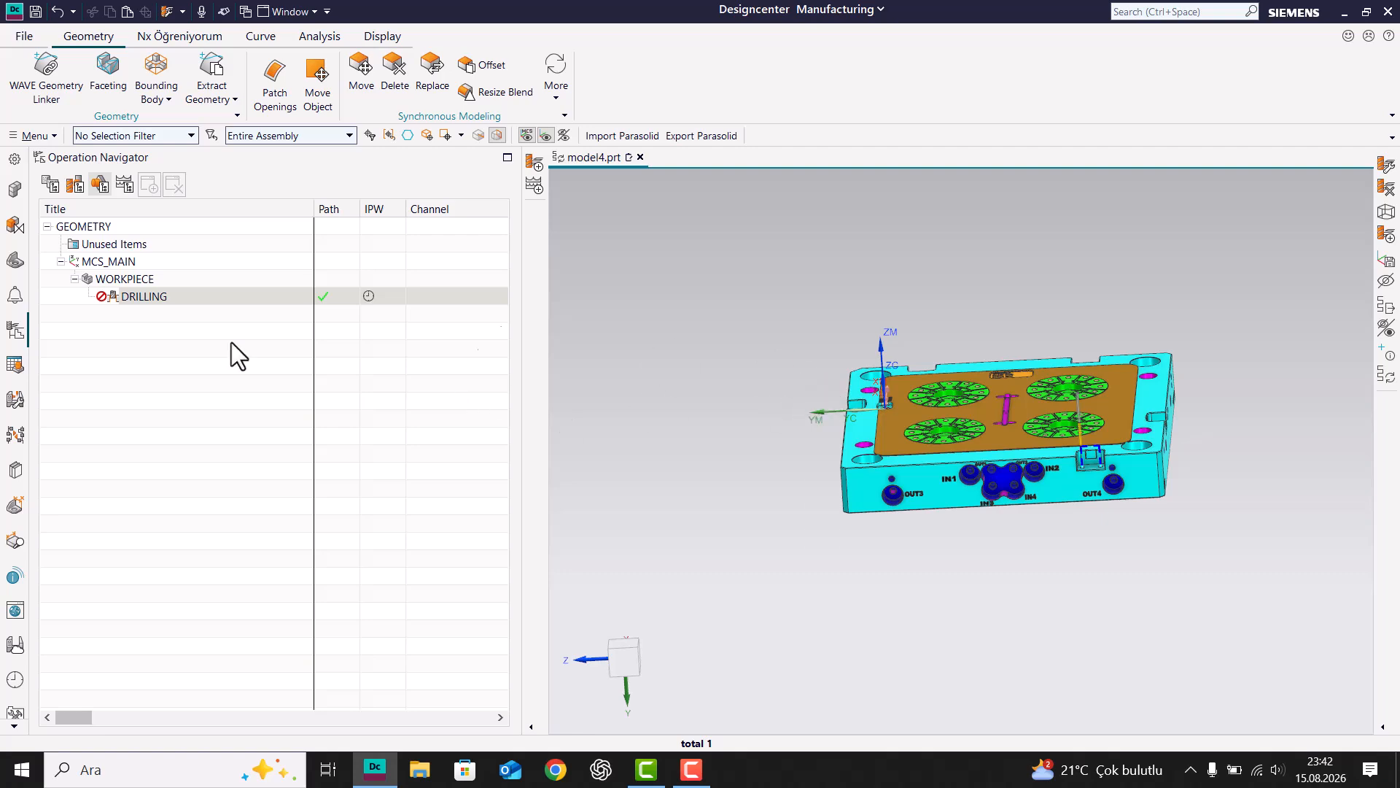
- Reopen the drilling operation and remove both pocket holes from its feature geometry
double_click(216, 298)
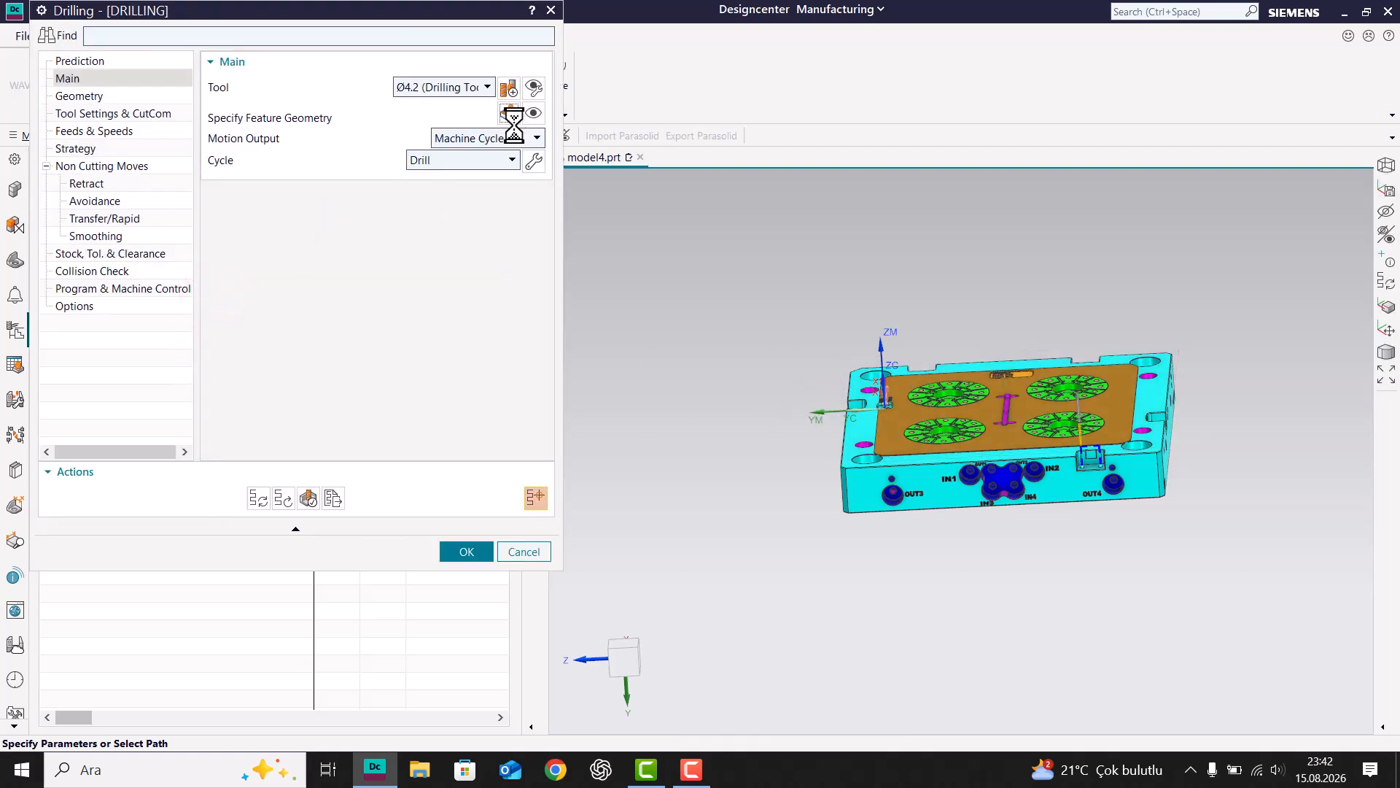
click(517, 119)
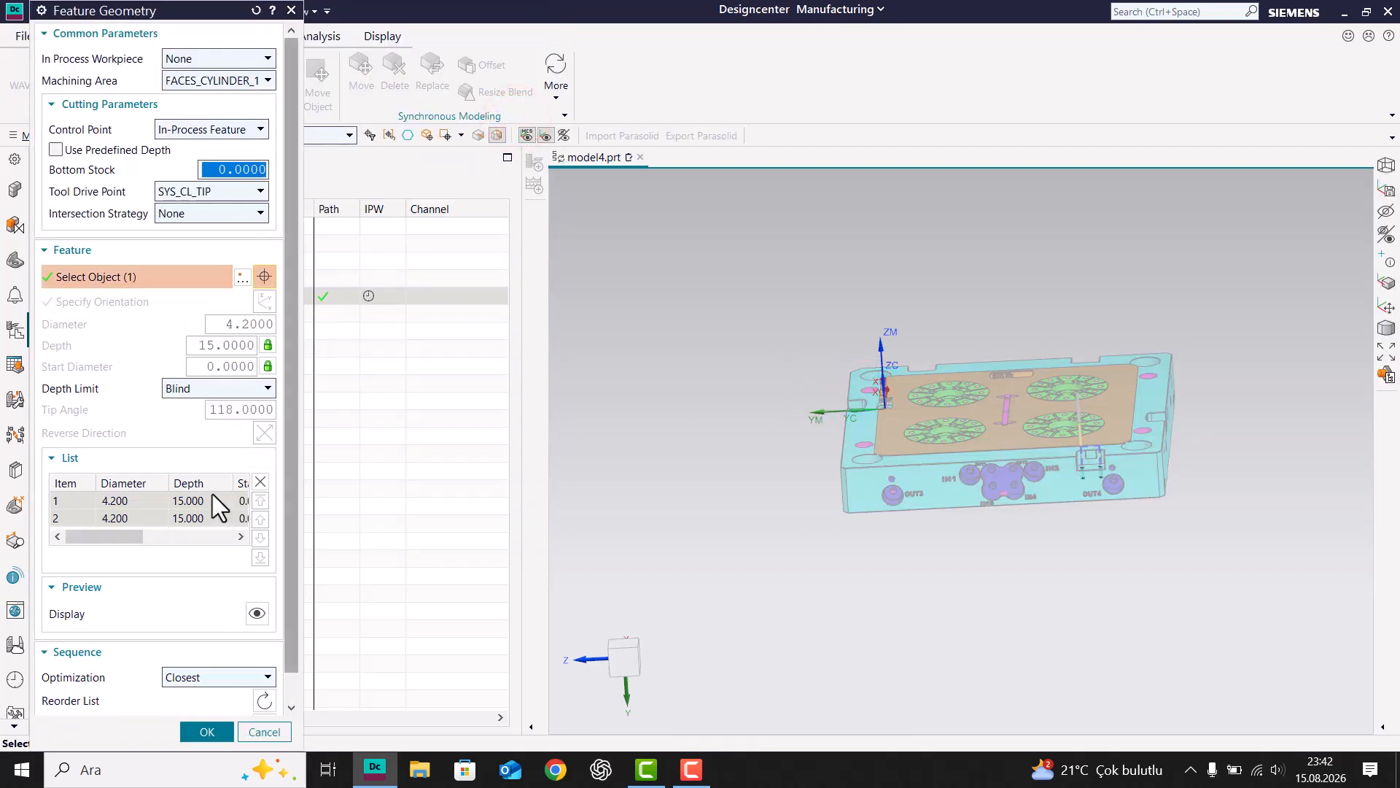
click(261, 482)
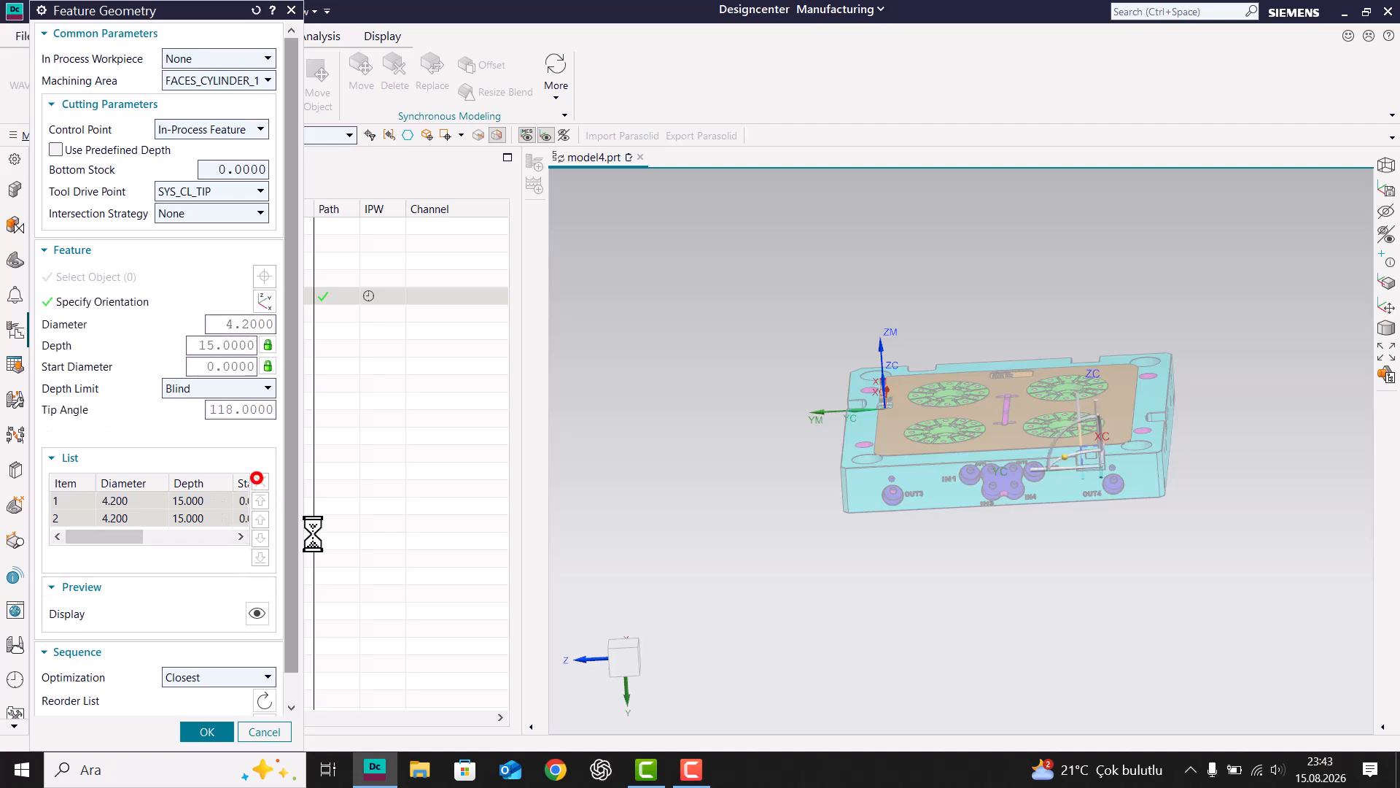
- Window-select the Ø4.2 holes in the round green insert nearest the OUT3 port as drilling features and accept the geometry
middle_drag(879, 481, 891, 354)
middle_drag(926, 473, 922, 562)
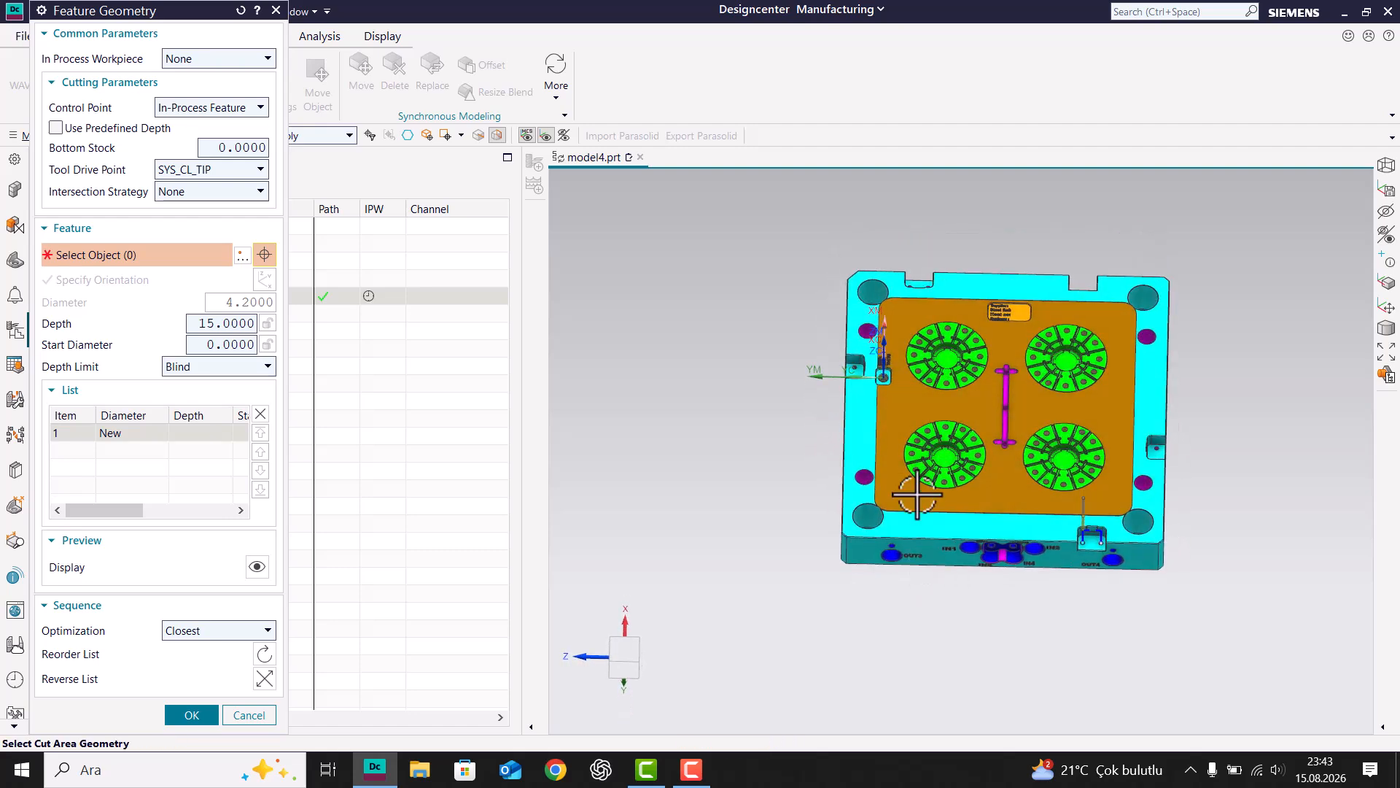
scroll(923, 484, up, 5)
mouse_move(923, 485)
middle_down()
mouse_move(919, 500)
mouse_move(918, 466)
middle_up()
scroll(913, 369, down, 2)
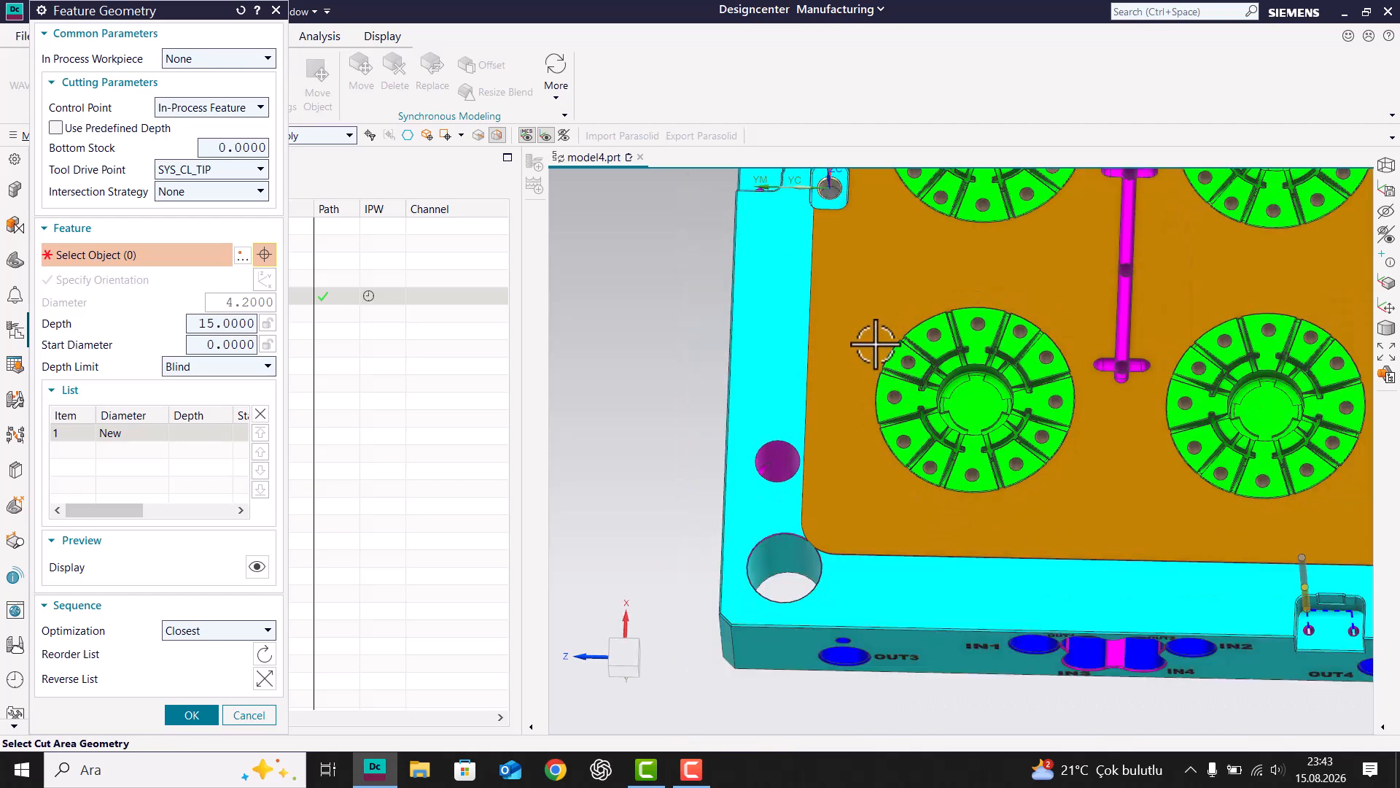
drag(851, 298, 1080, 486)
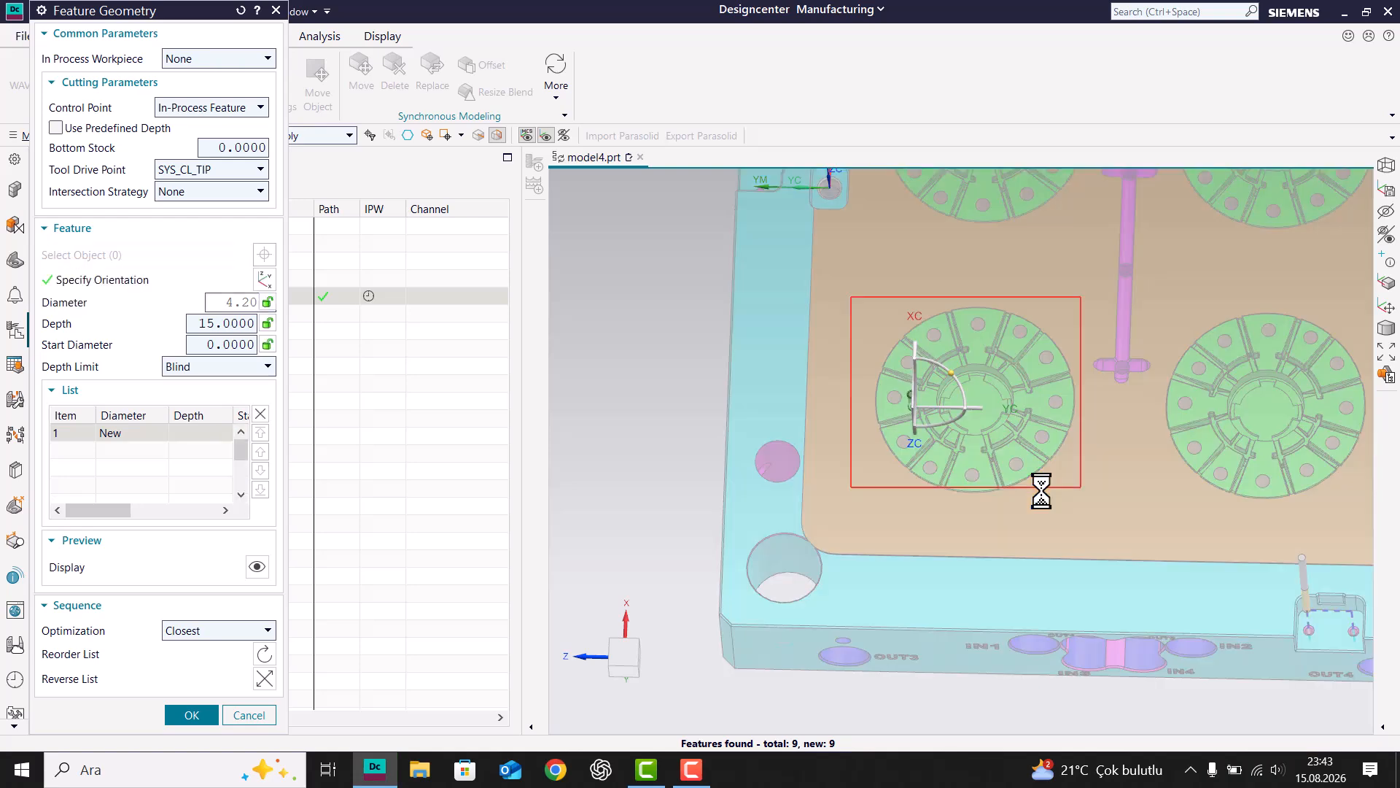
scroll(956, 445, down, 2)
middle_drag(938, 422, 977, 387)
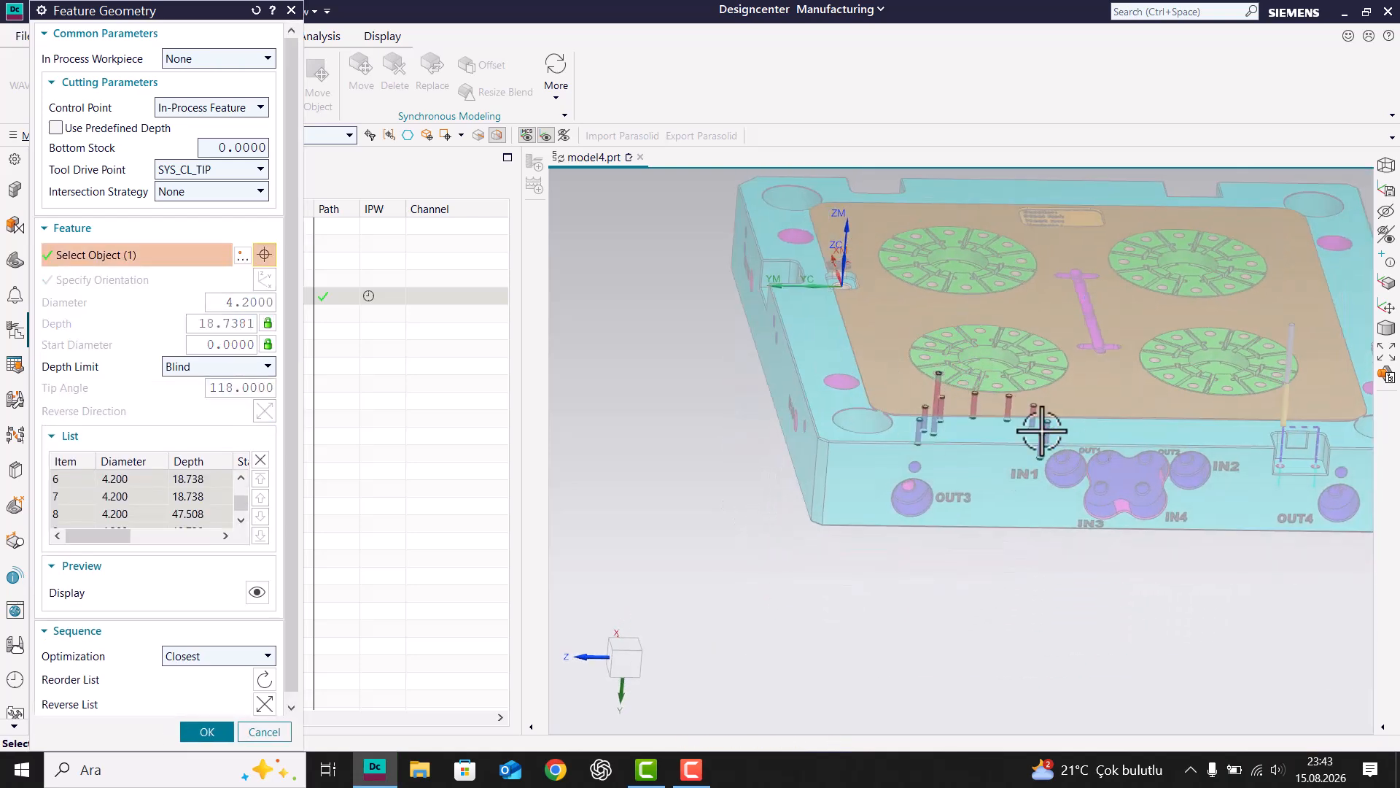
click(196, 730)
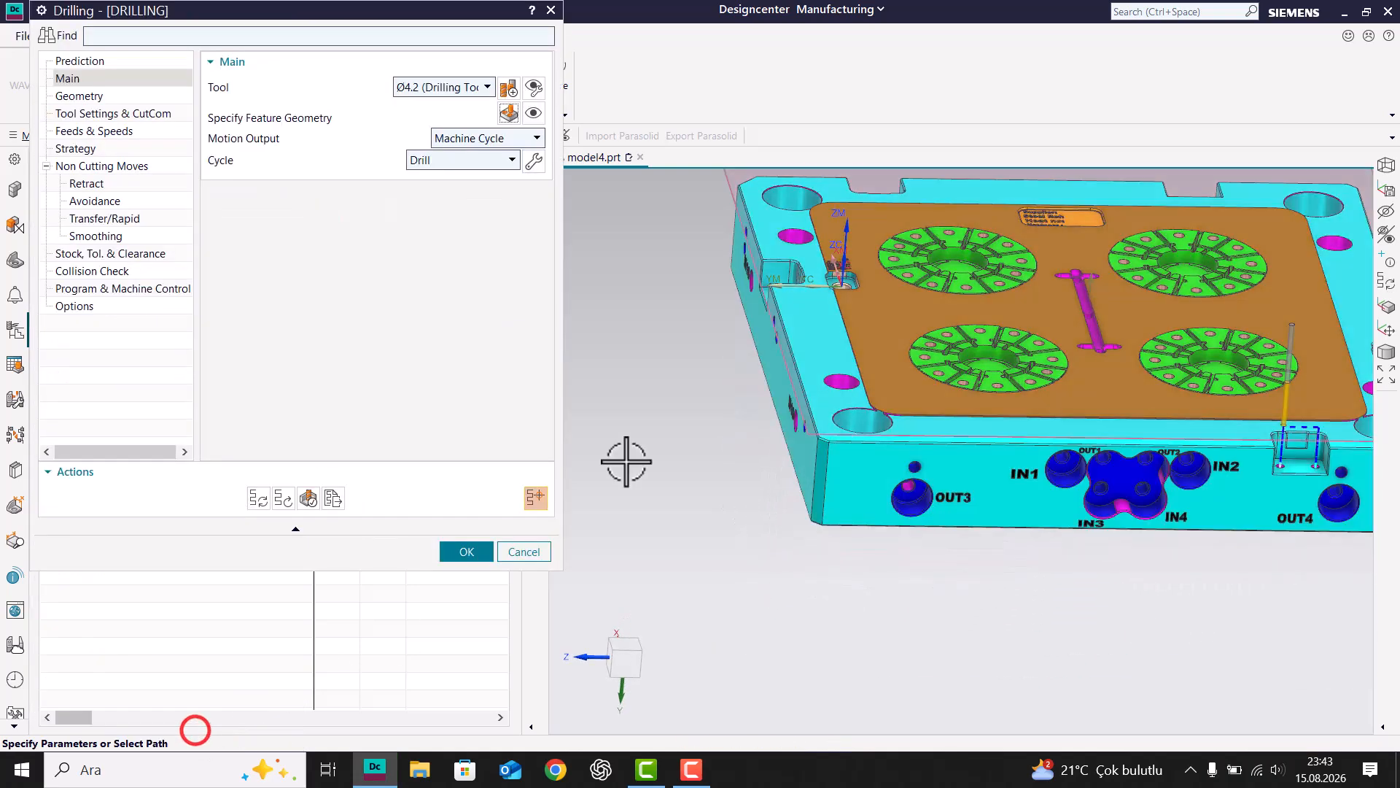
- Generate the Drill tool path for the round insert's holes and accept the drilling operation
click(259, 499)
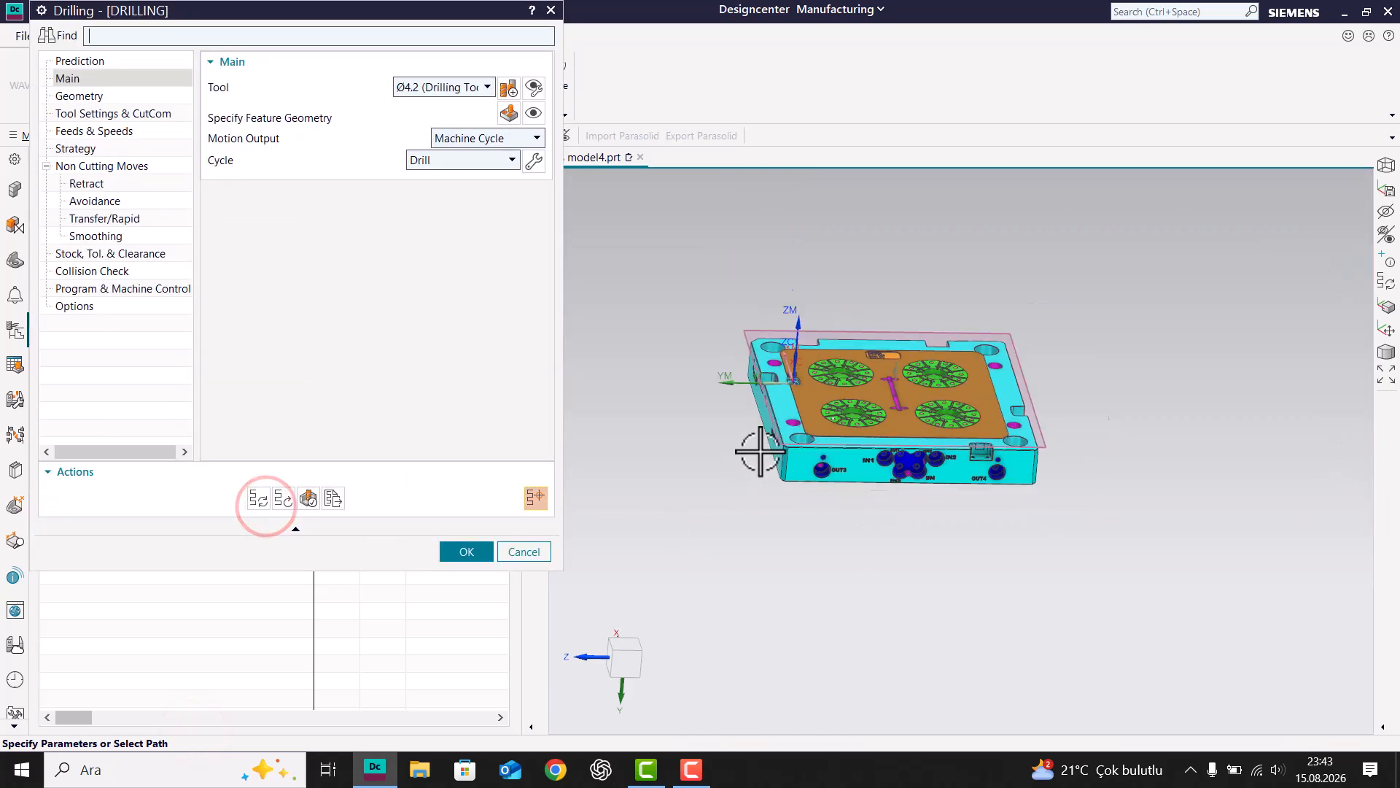
middle_click(884, 438)
middle_drag(861, 406, 844, 387)
scroll(814, 401, up, 6)
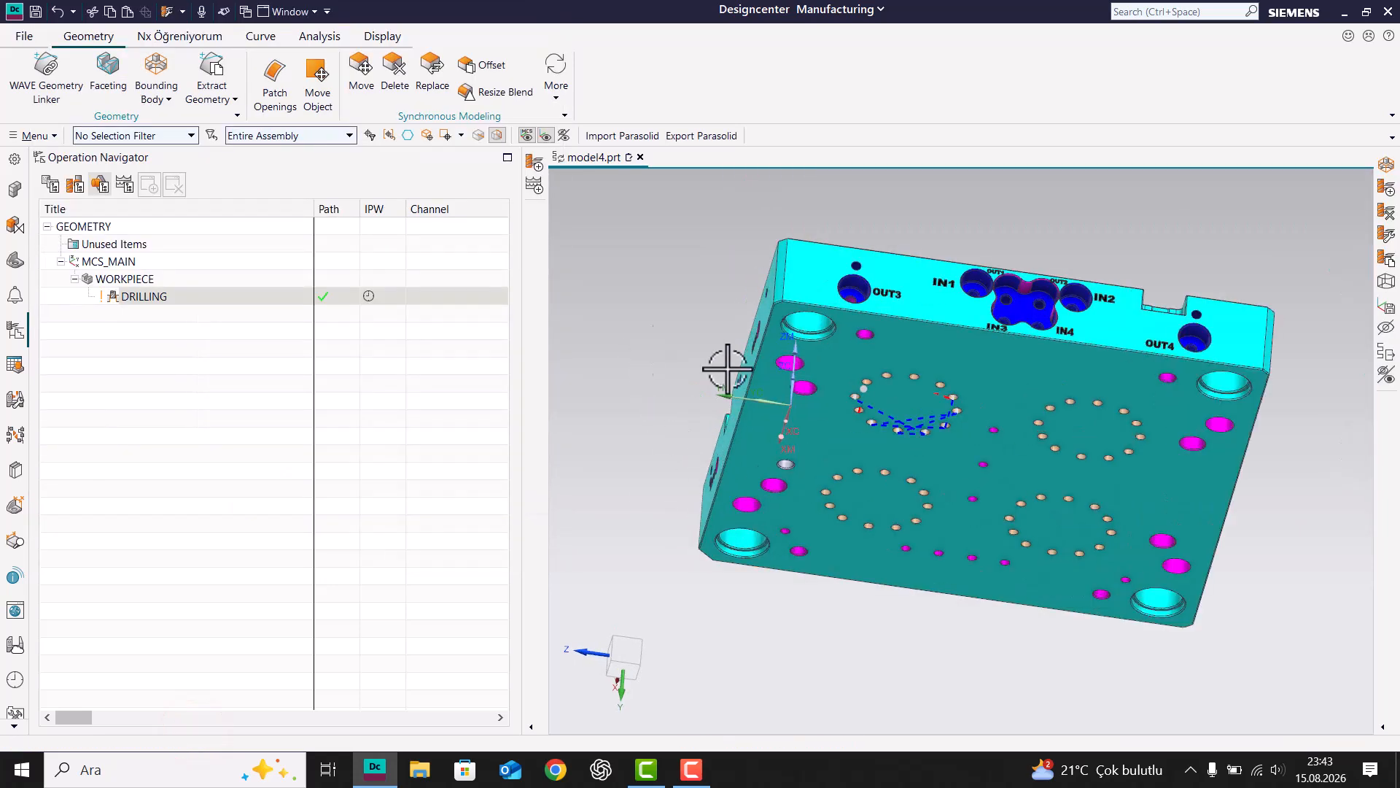
- Reopen the drilling operation's feature geometry, set the selected holes' depth limit to Through and reverse their direction
scroll(815, 461, up, 4)
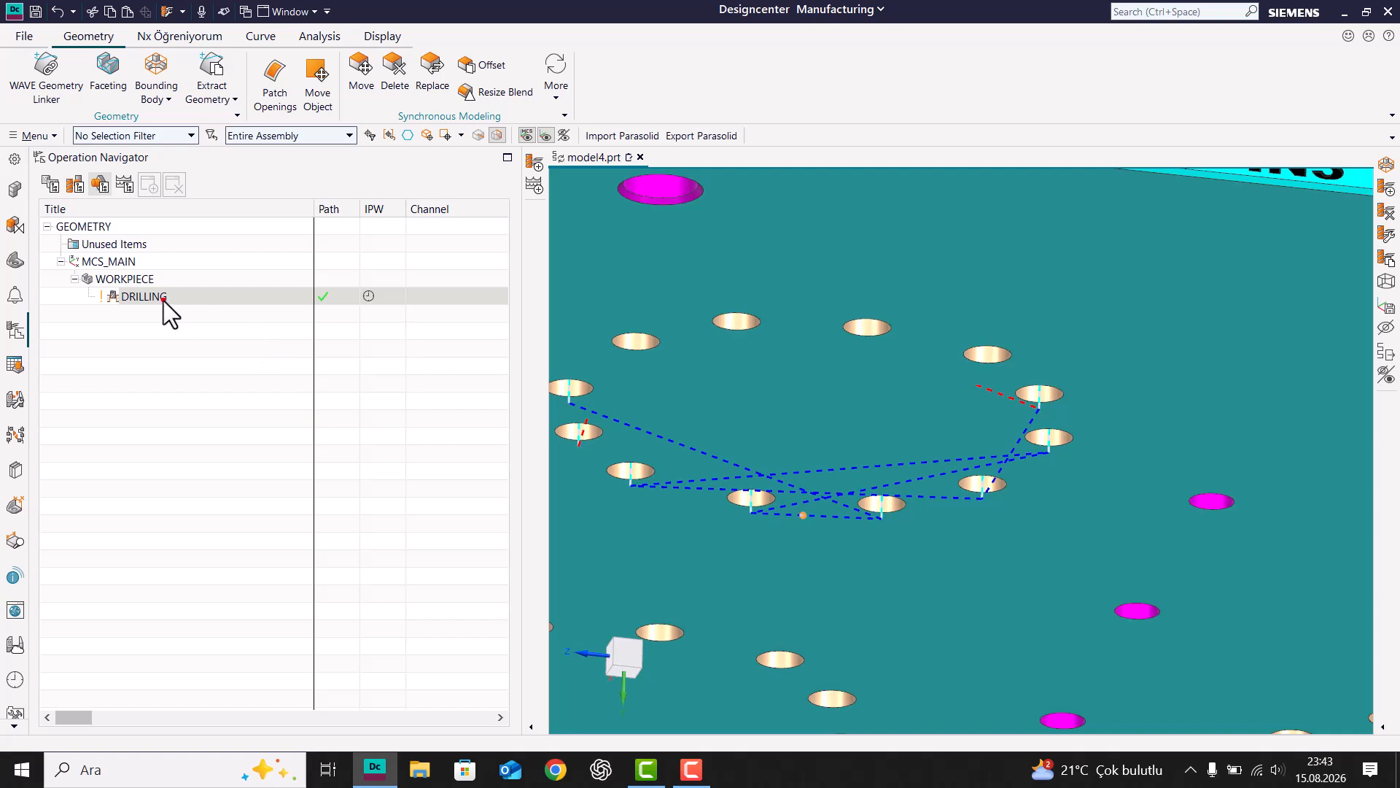
double_click(153, 297)
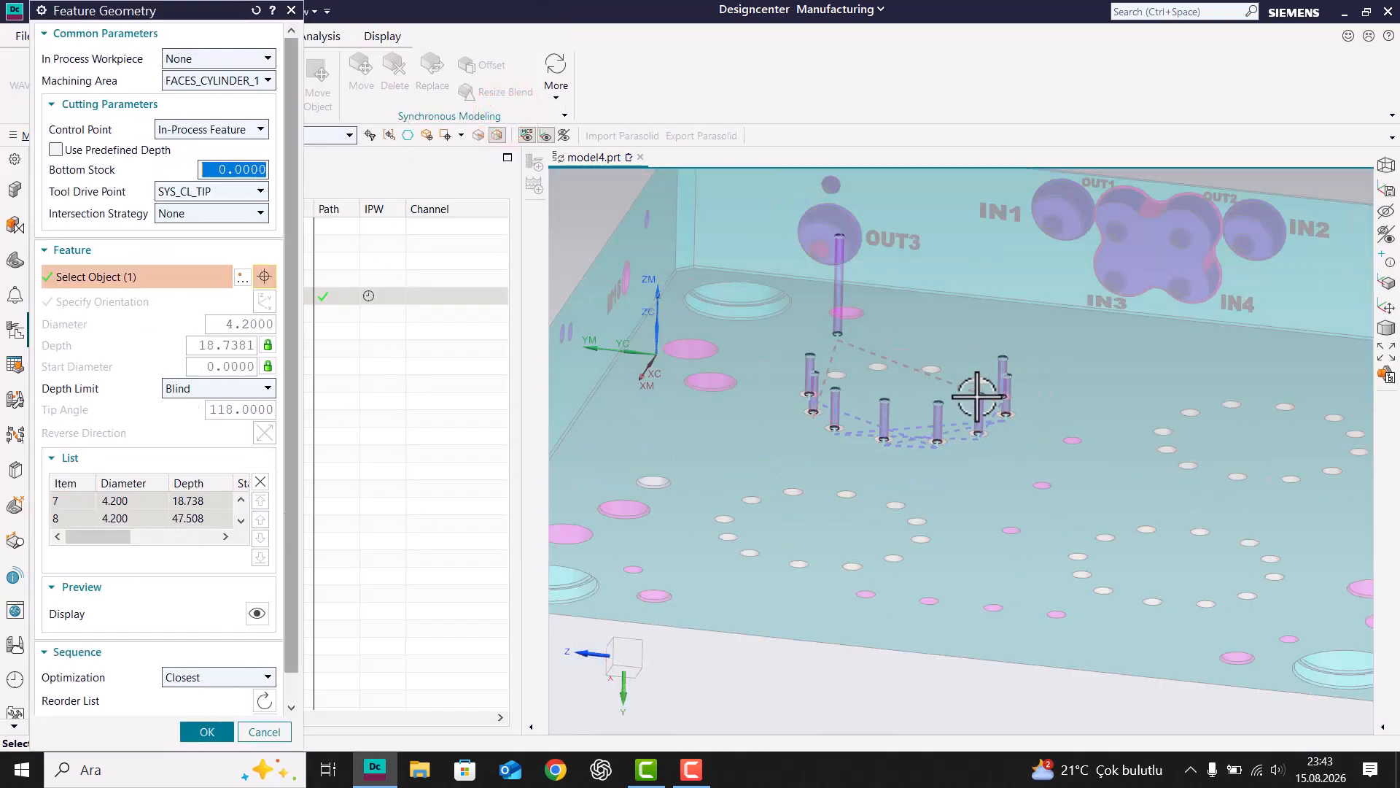
middle_drag(978, 398, 551, 445)
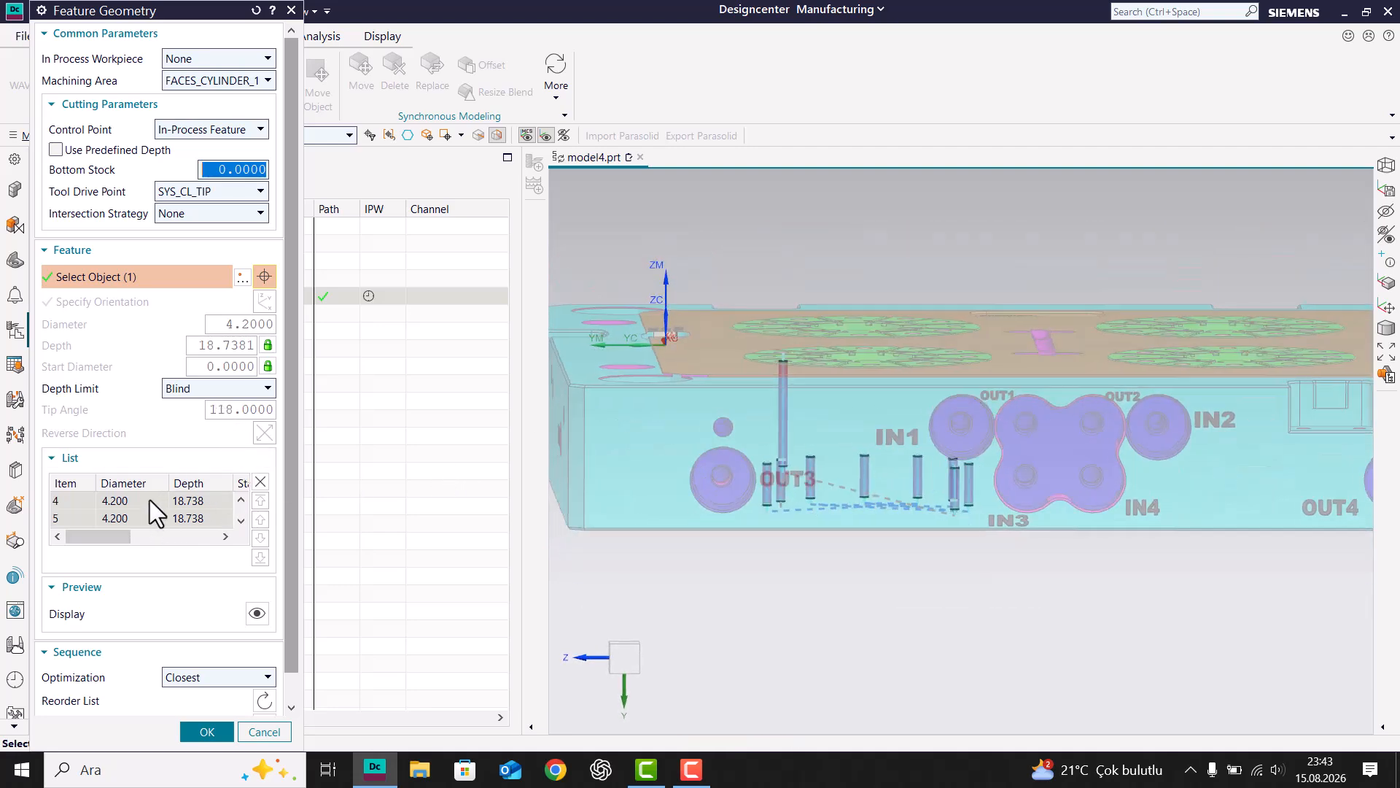
scroll(150, 500, down, 5)
click(210, 376)
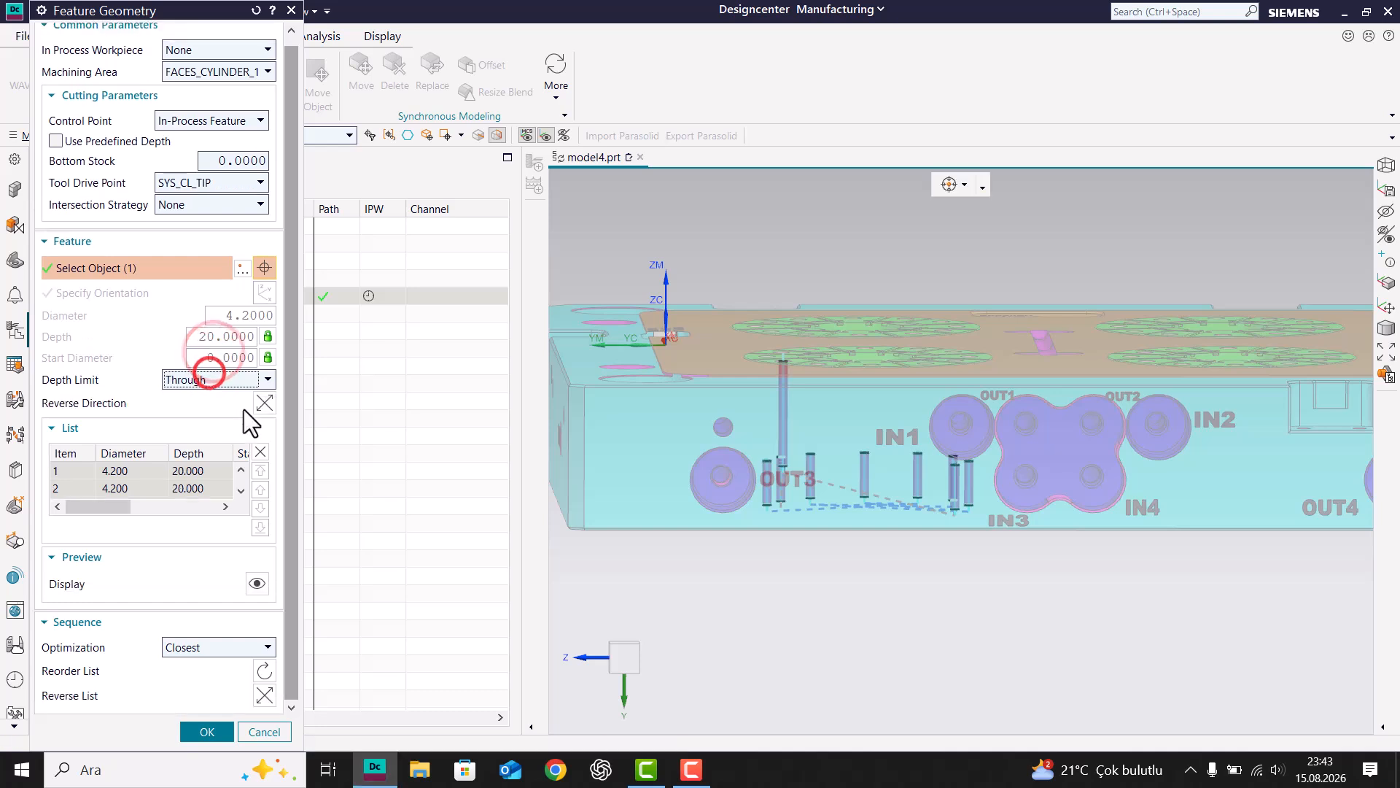
click(263, 402)
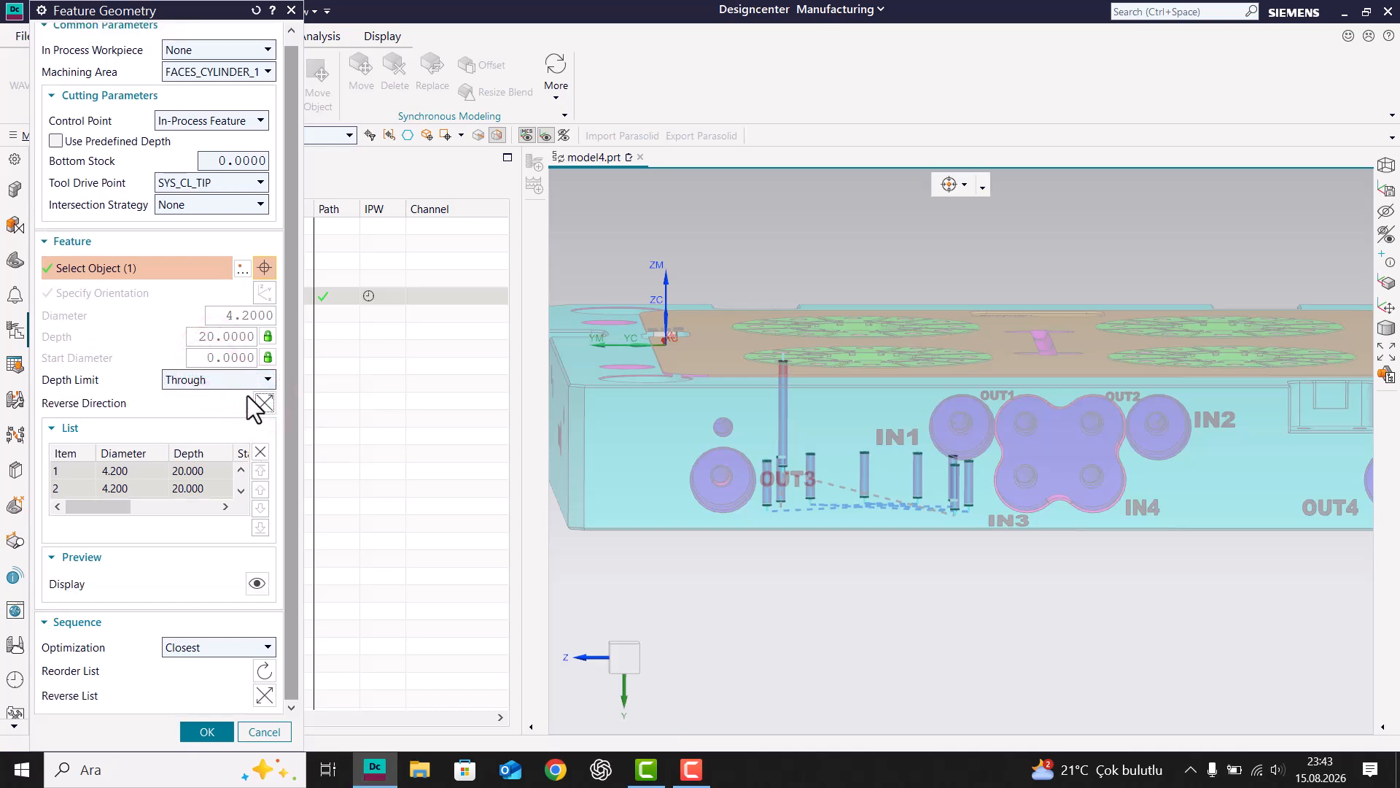
- Accept the feature geometry, generate the tool path and inspect it on the round insert's green face
click(207, 730)
click(253, 495)
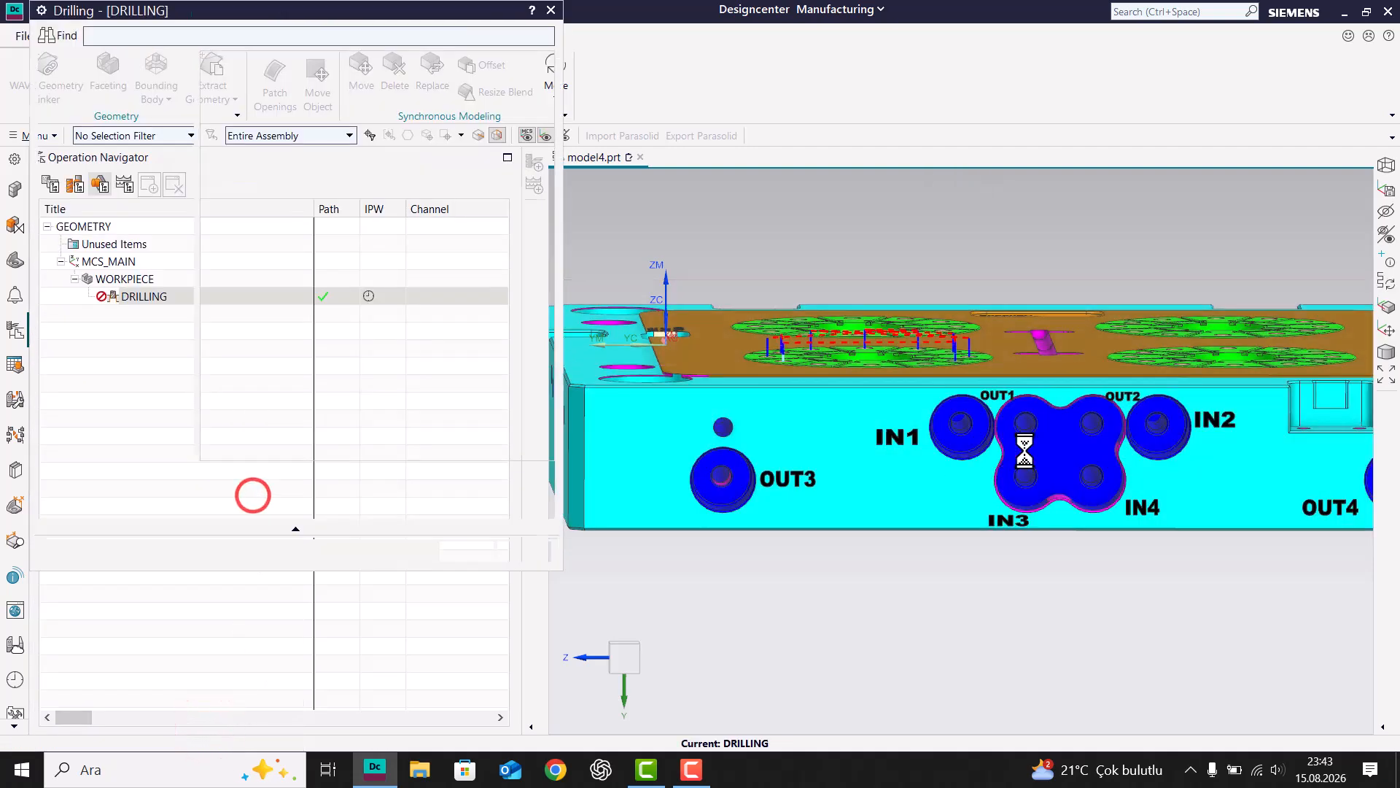
middle_drag(887, 433, 835, 447)
scroll(843, 496, up, 6)
middle_drag(844, 506, 756, 544)
scroll(797, 438, down, 5)
scroll(775, 563, up, 6)
scroll(722, 445, down, 3)
middle_drag(722, 445, 697, 380)
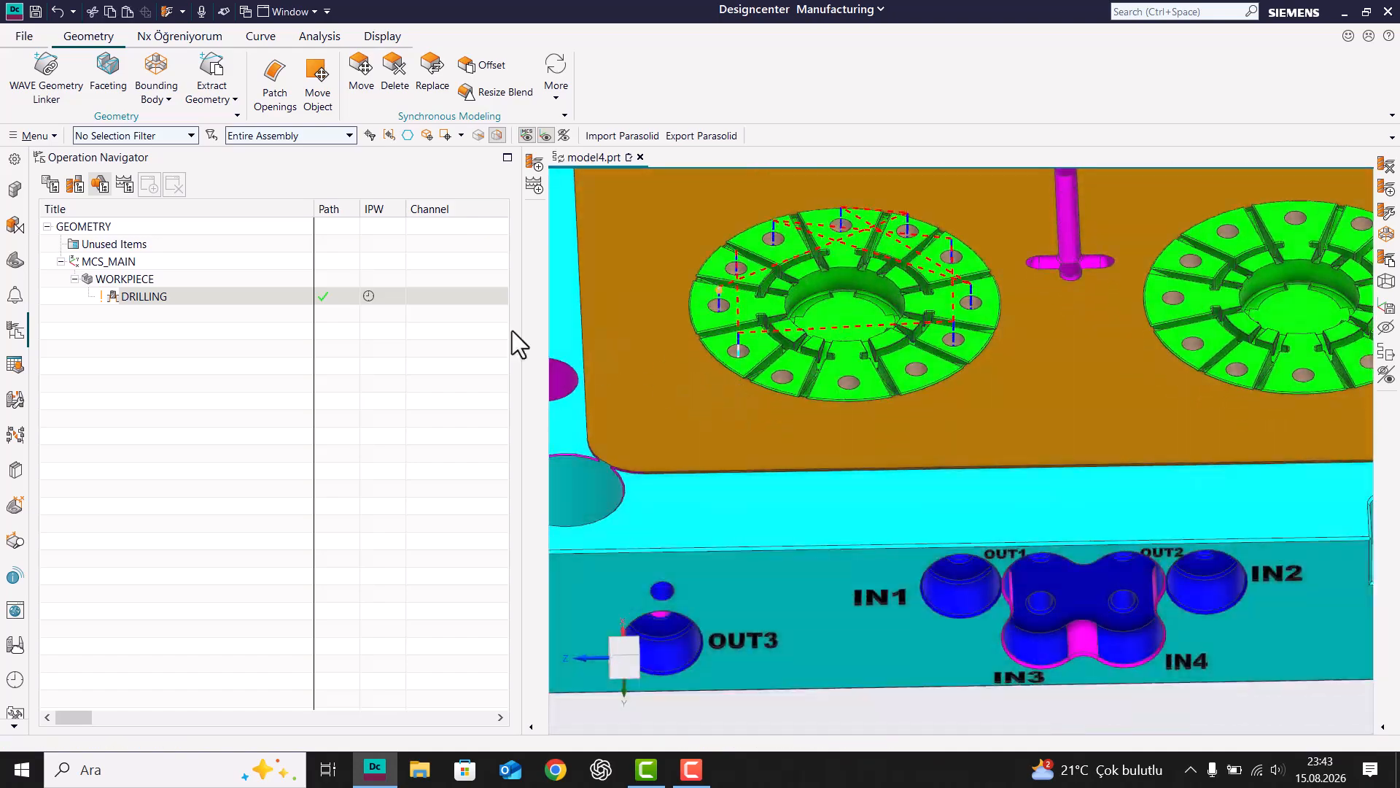
- Reorder the drilling operation's hole list using Closest optimization and regenerate the tool path
double_click(321, 296)
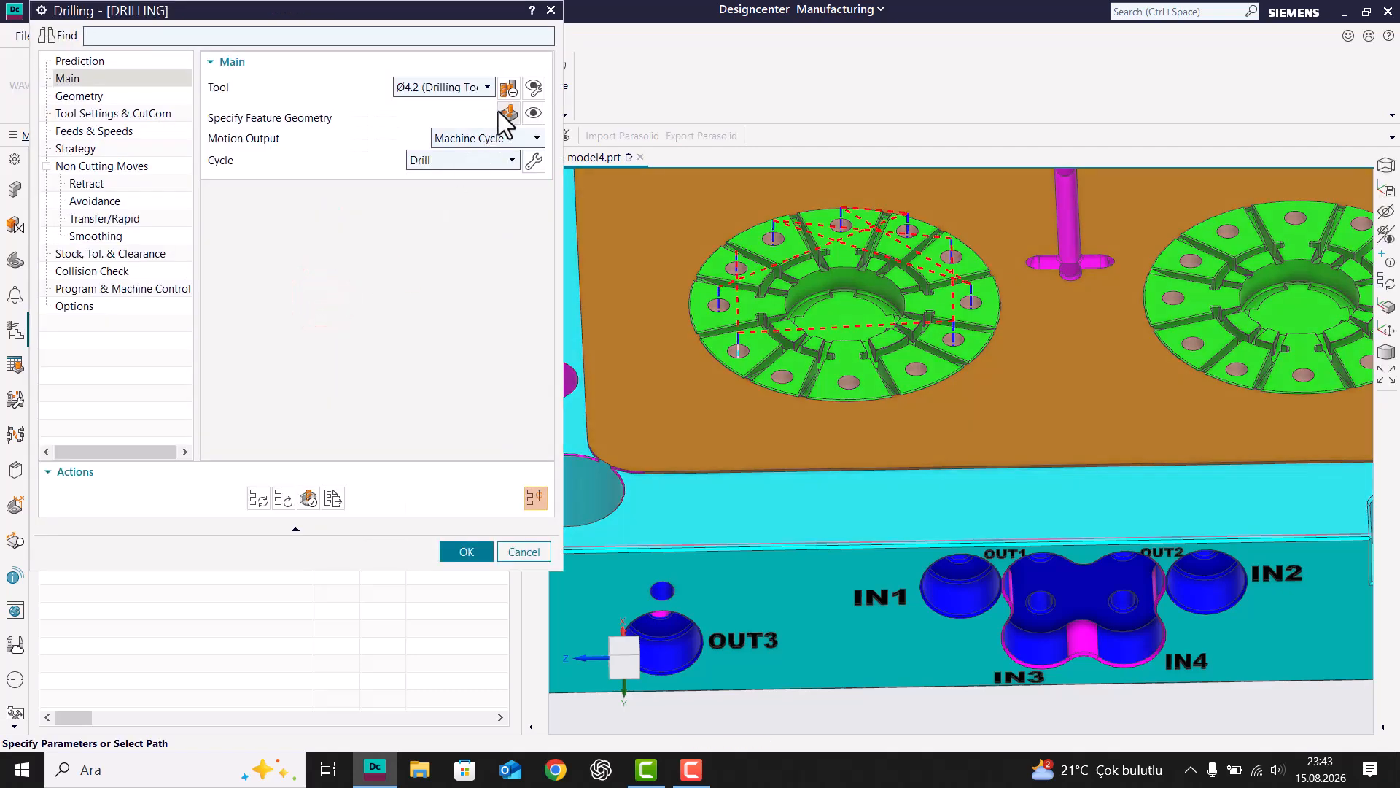
click(503, 115)
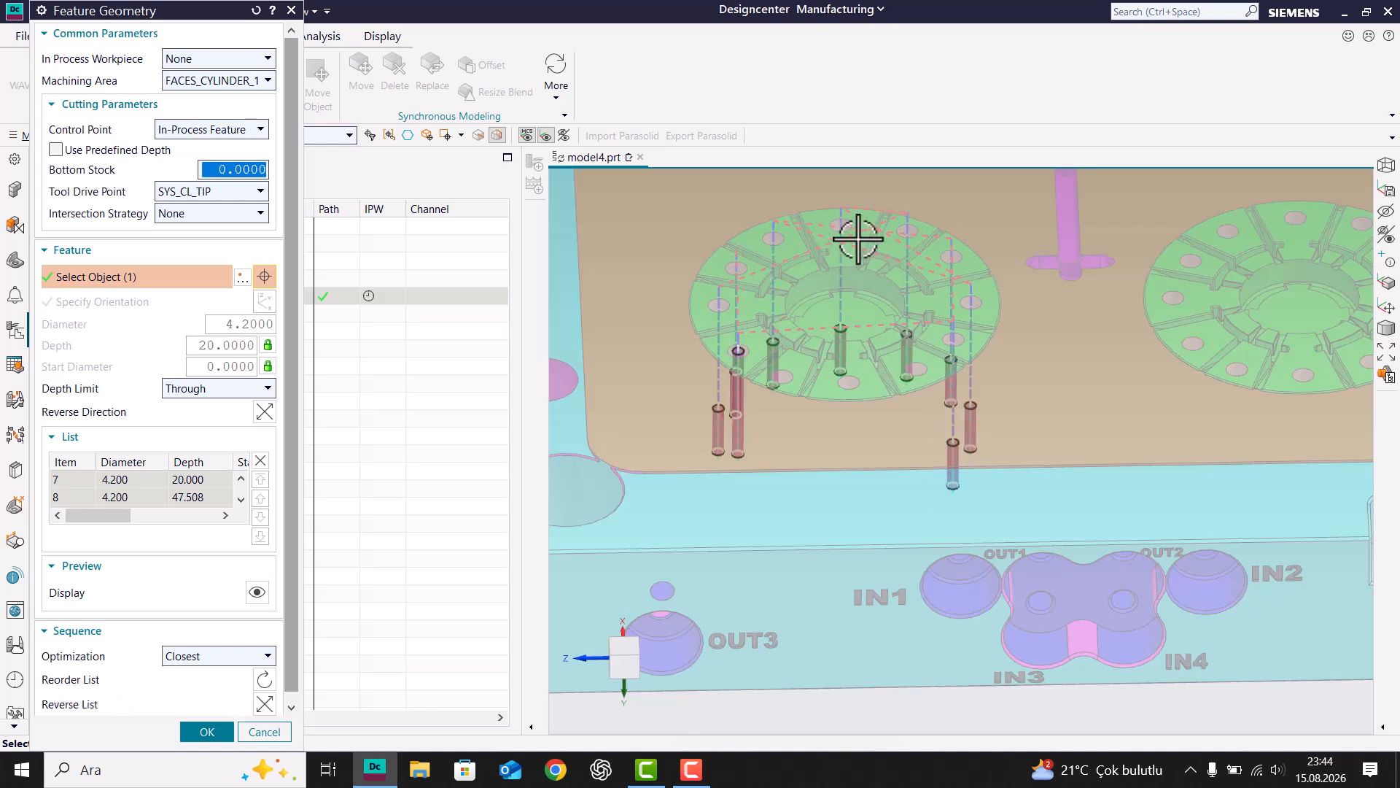
click(261, 679)
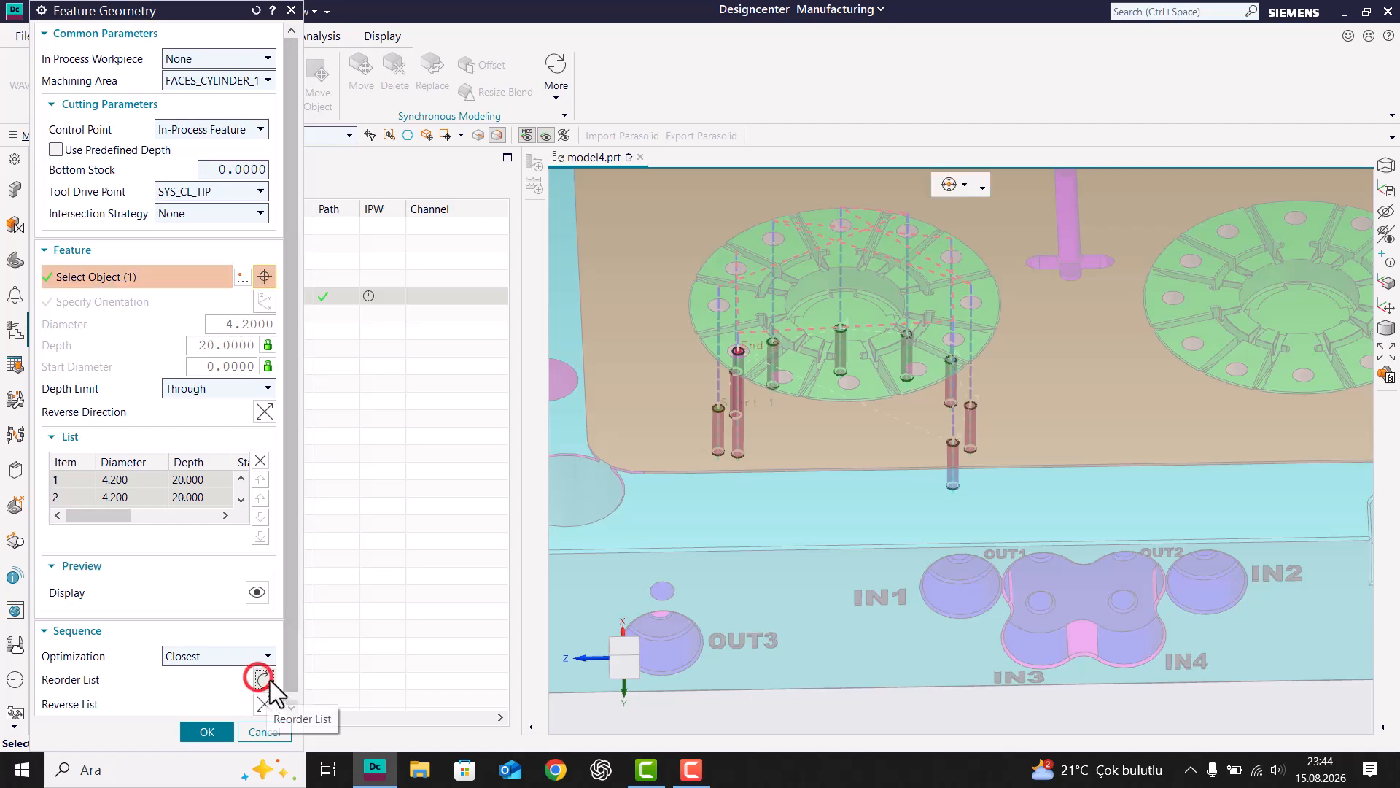
click(205, 731)
click(261, 498)
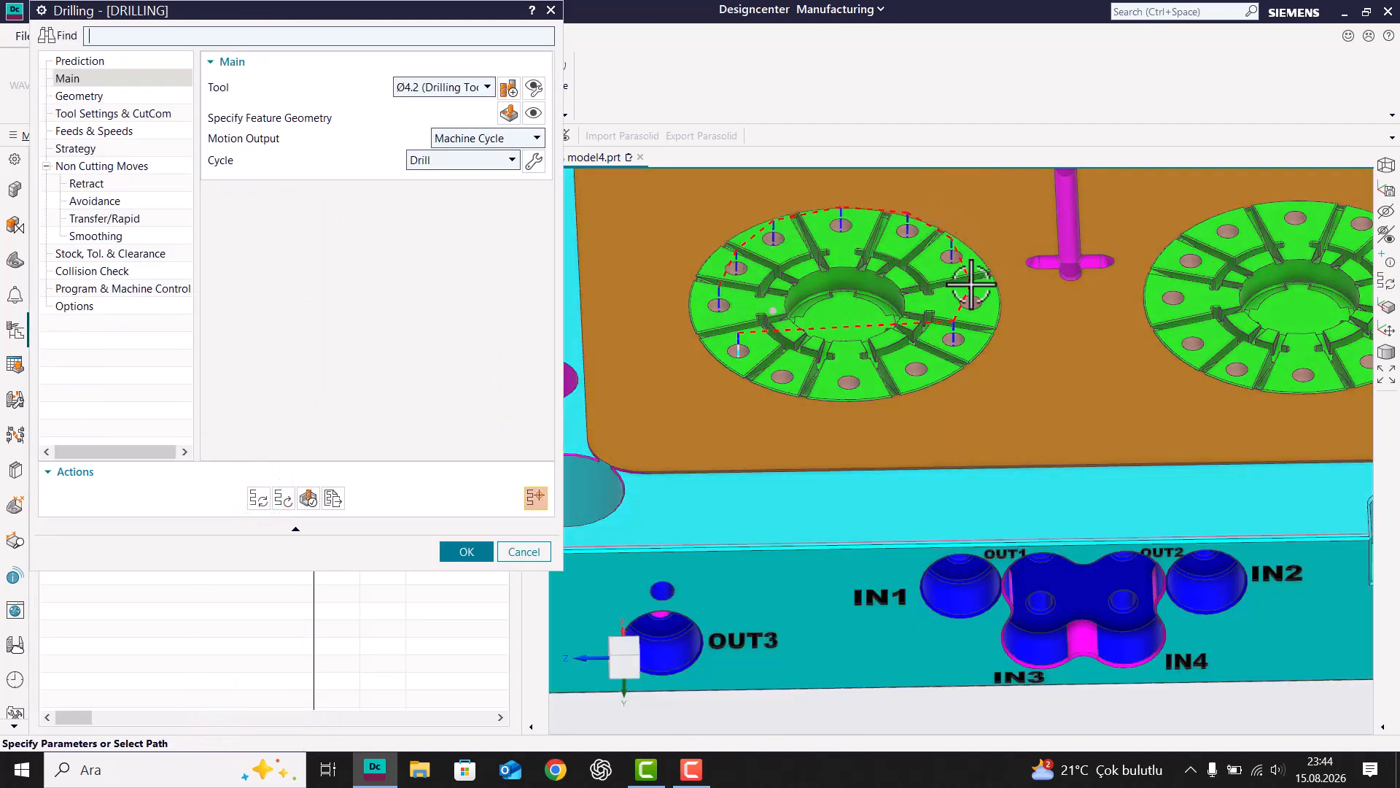
- Try sequencing the holes with Primary Direction optimization along YM and inspect the regenerated path on the insert
click(507, 111)
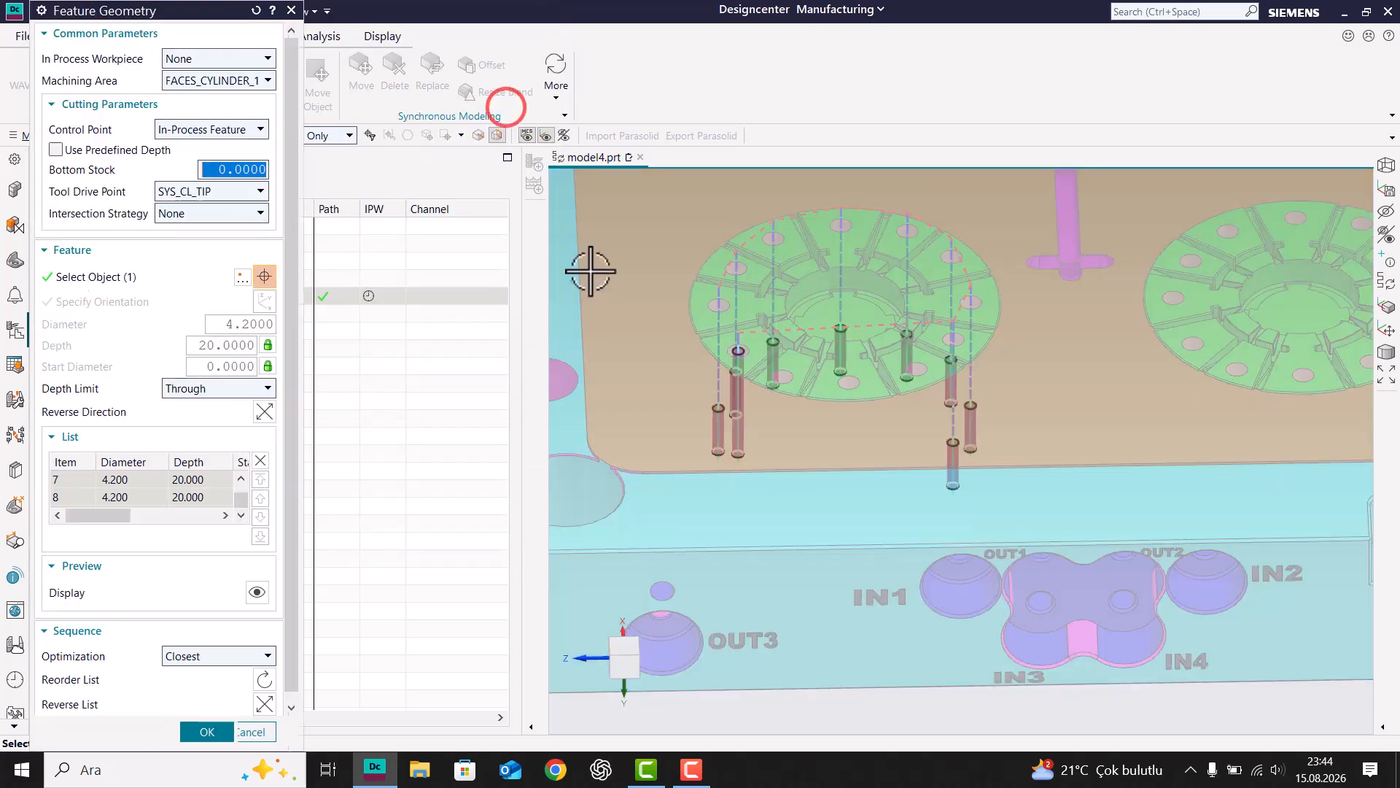
scroll(200, 653, down, 1)
click(228, 647)
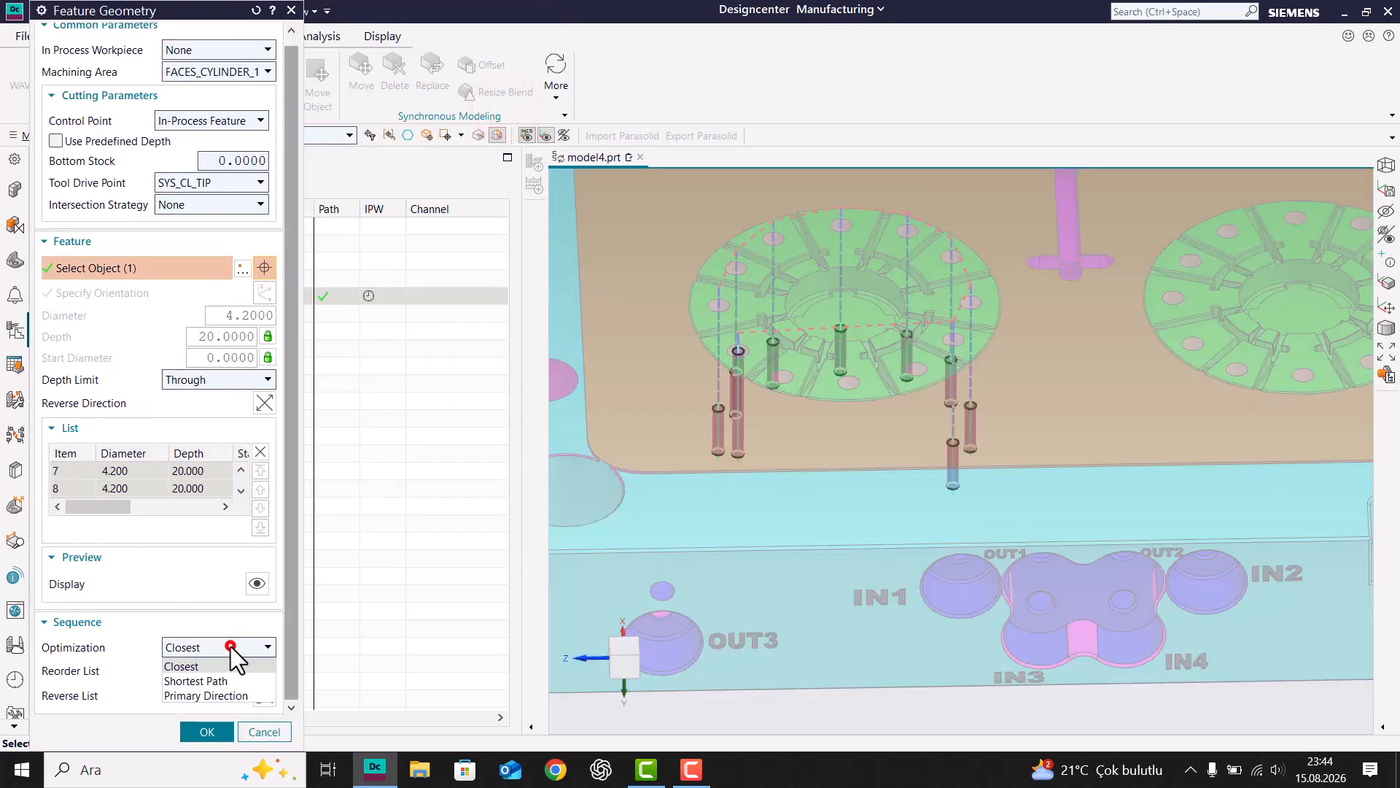
click(204, 694)
click(197, 669)
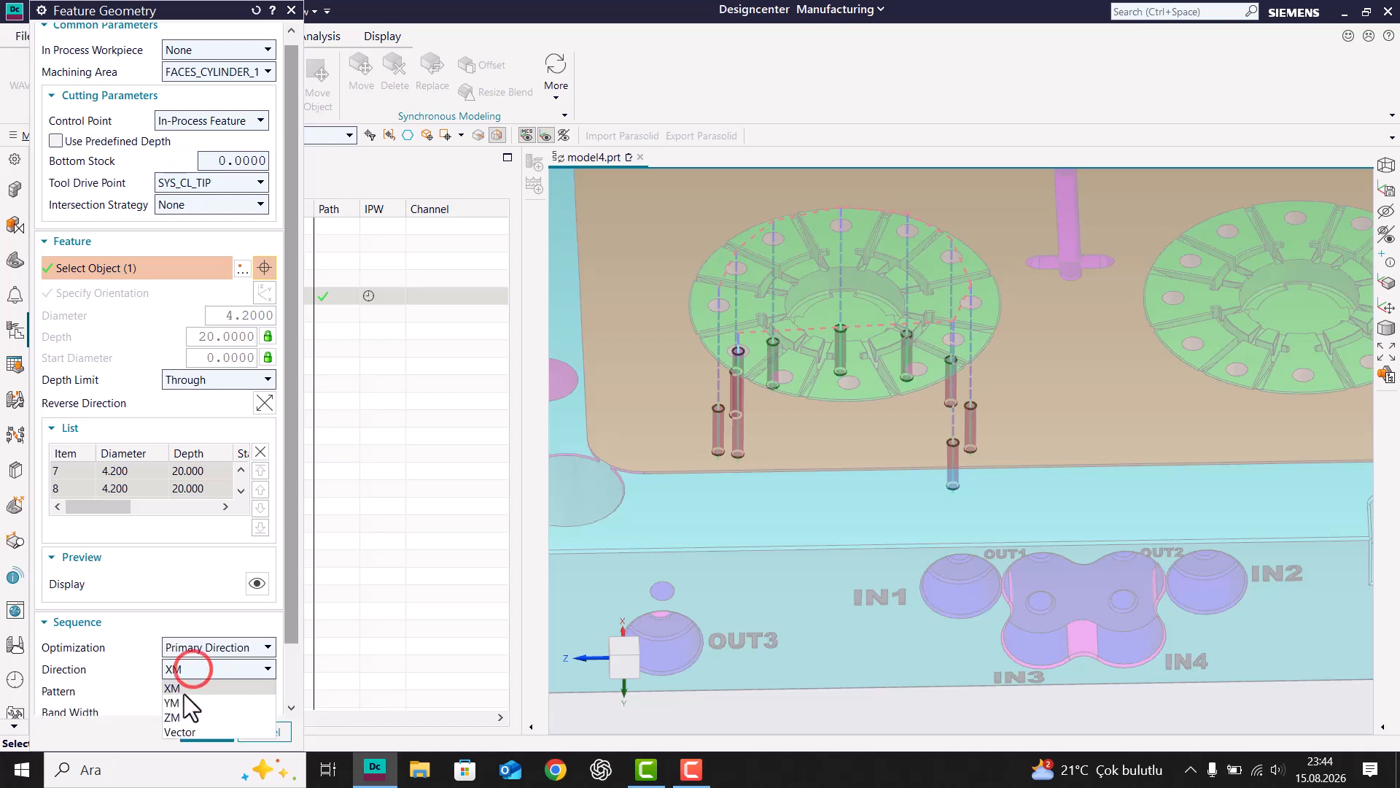
click(182, 701)
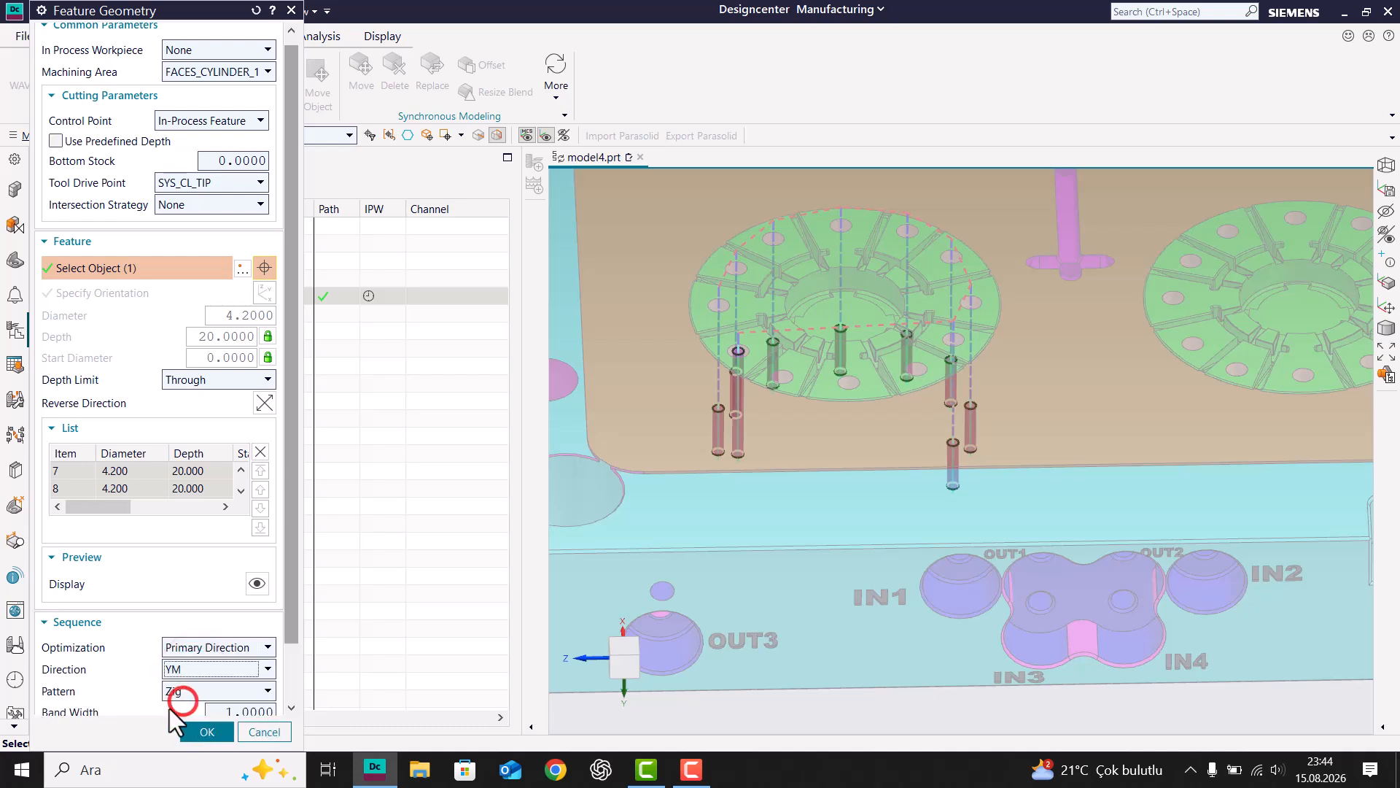
scroll(226, 674, down, 1)
click(181, 658)
click(204, 735)
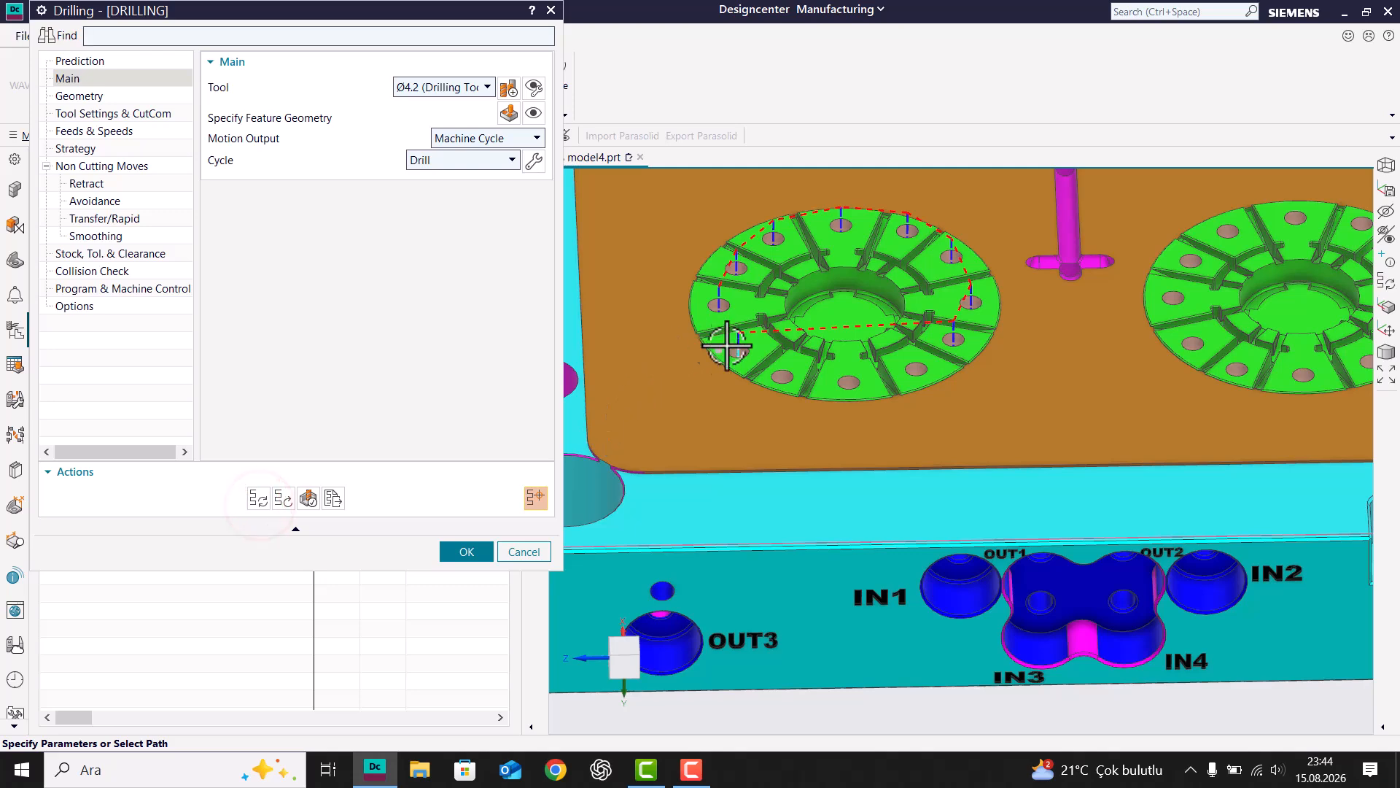
scroll(785, 274, up, 3)
middle_drag(782, 285, 773, 306)
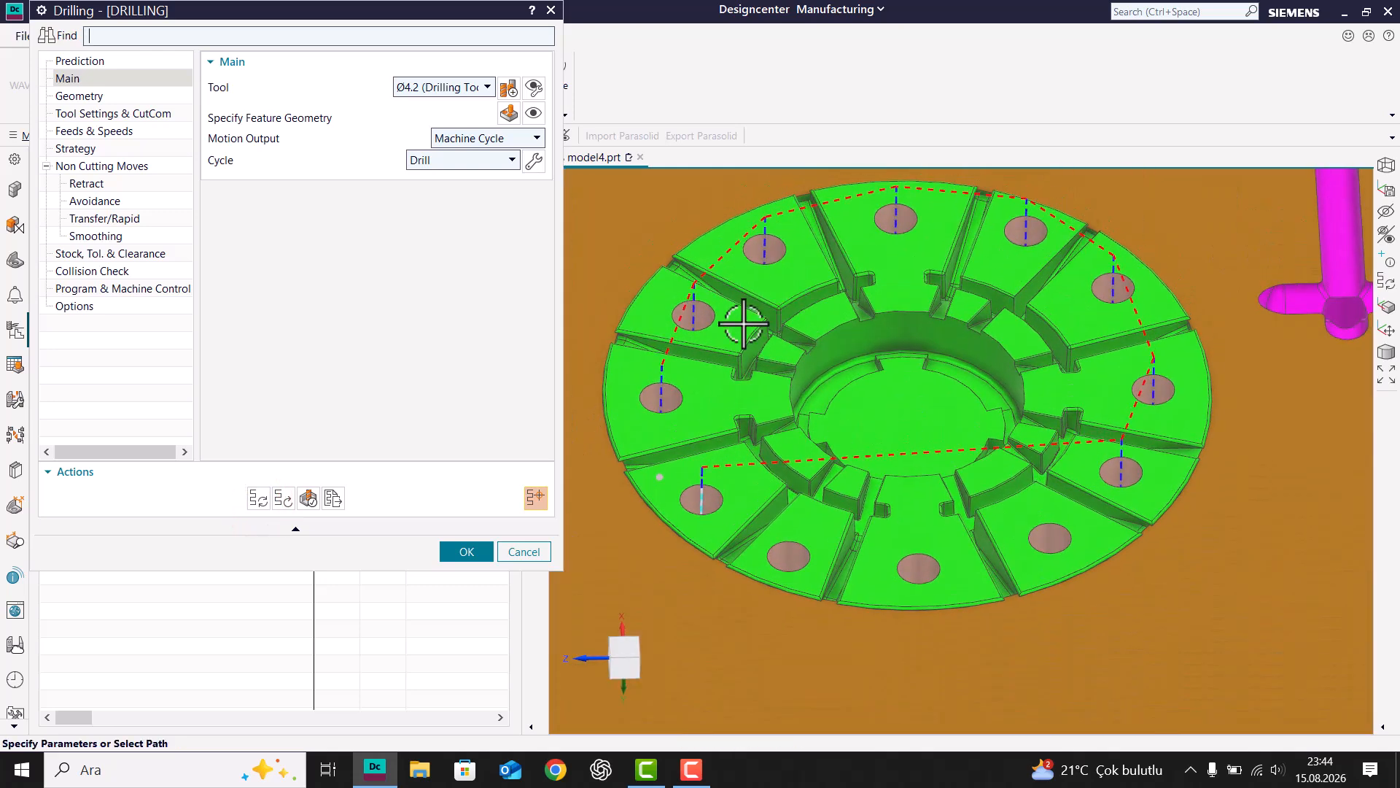
- Try sequencing the holes with Primary Direction optimization along ZM and the Zig pattern, and regenerate the path
click(508, 113)
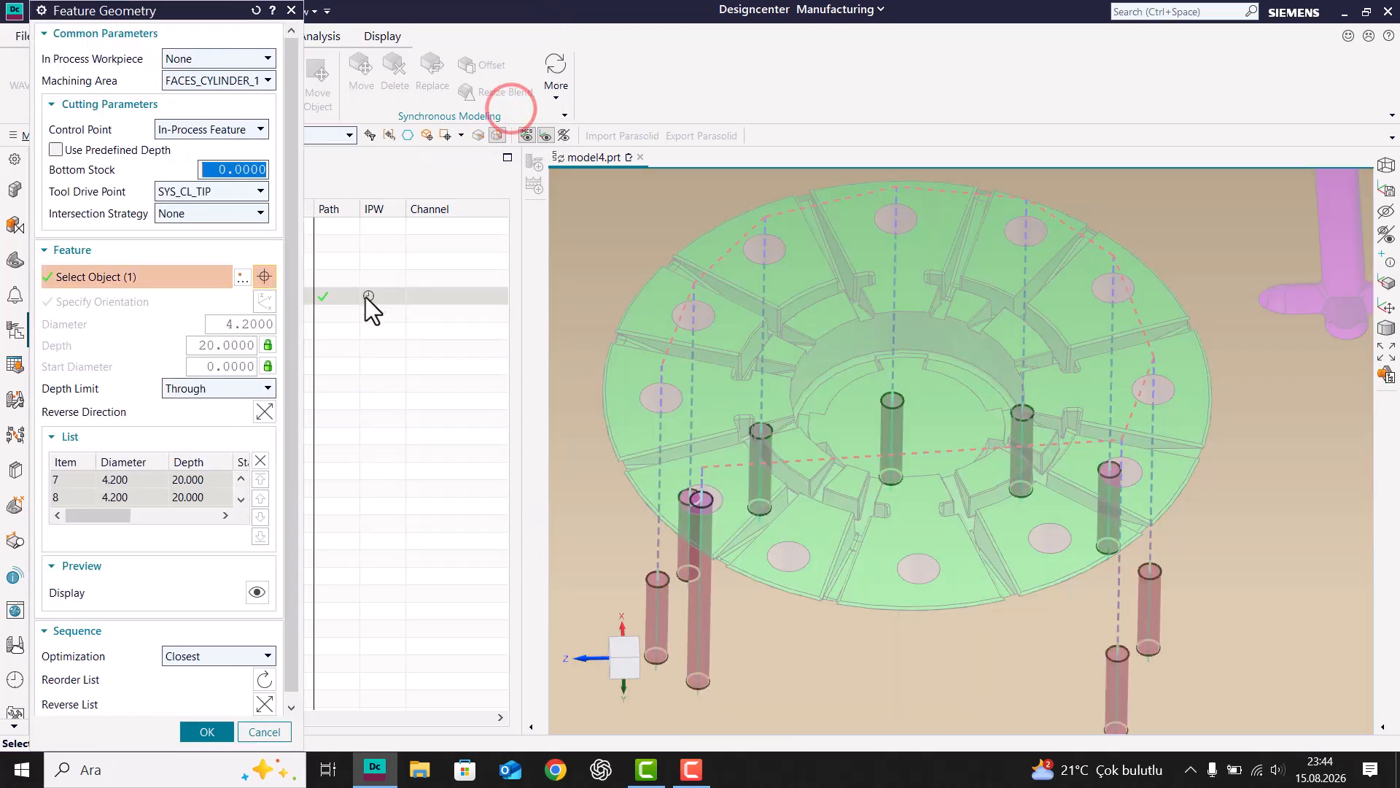
click(212, 656)
click(196, 691)
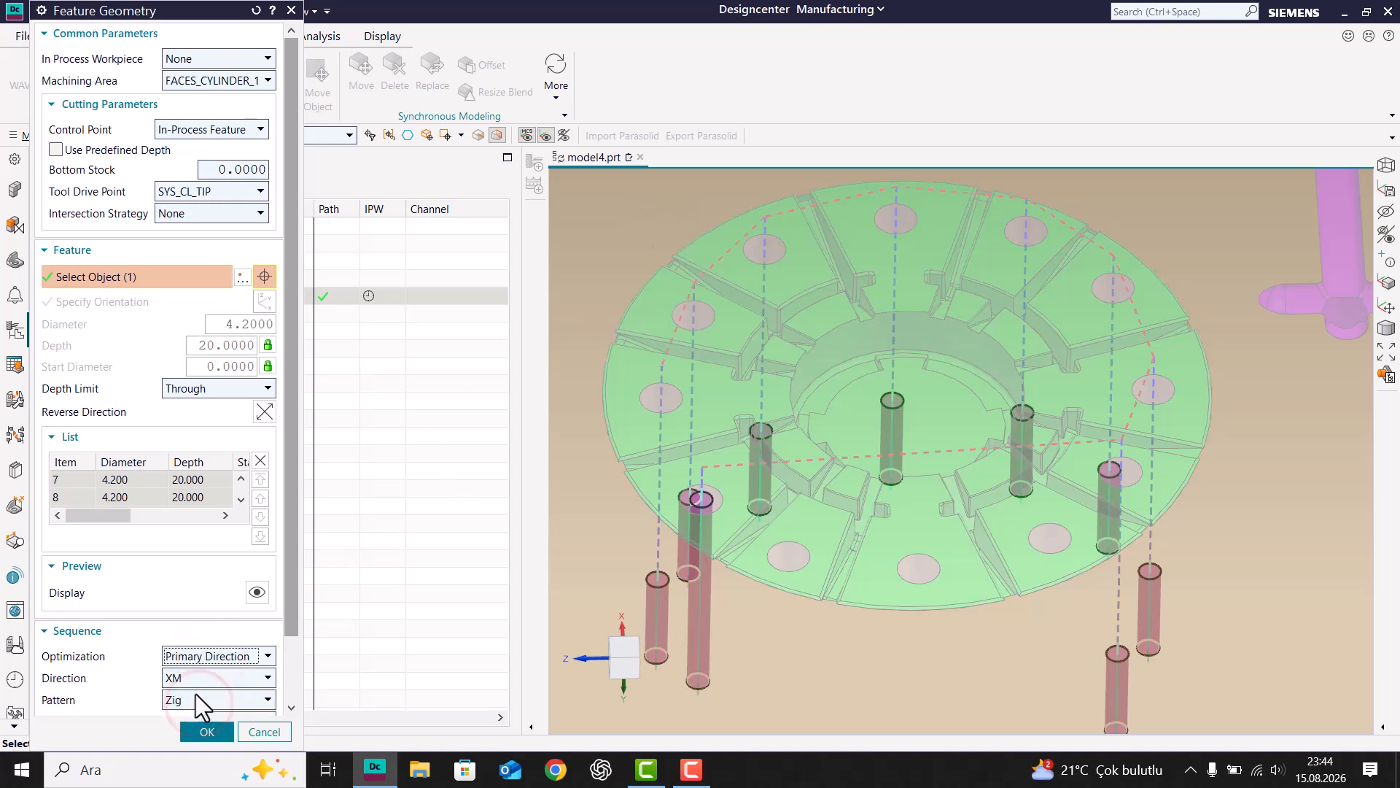
scroll(255, 677, down, 2)
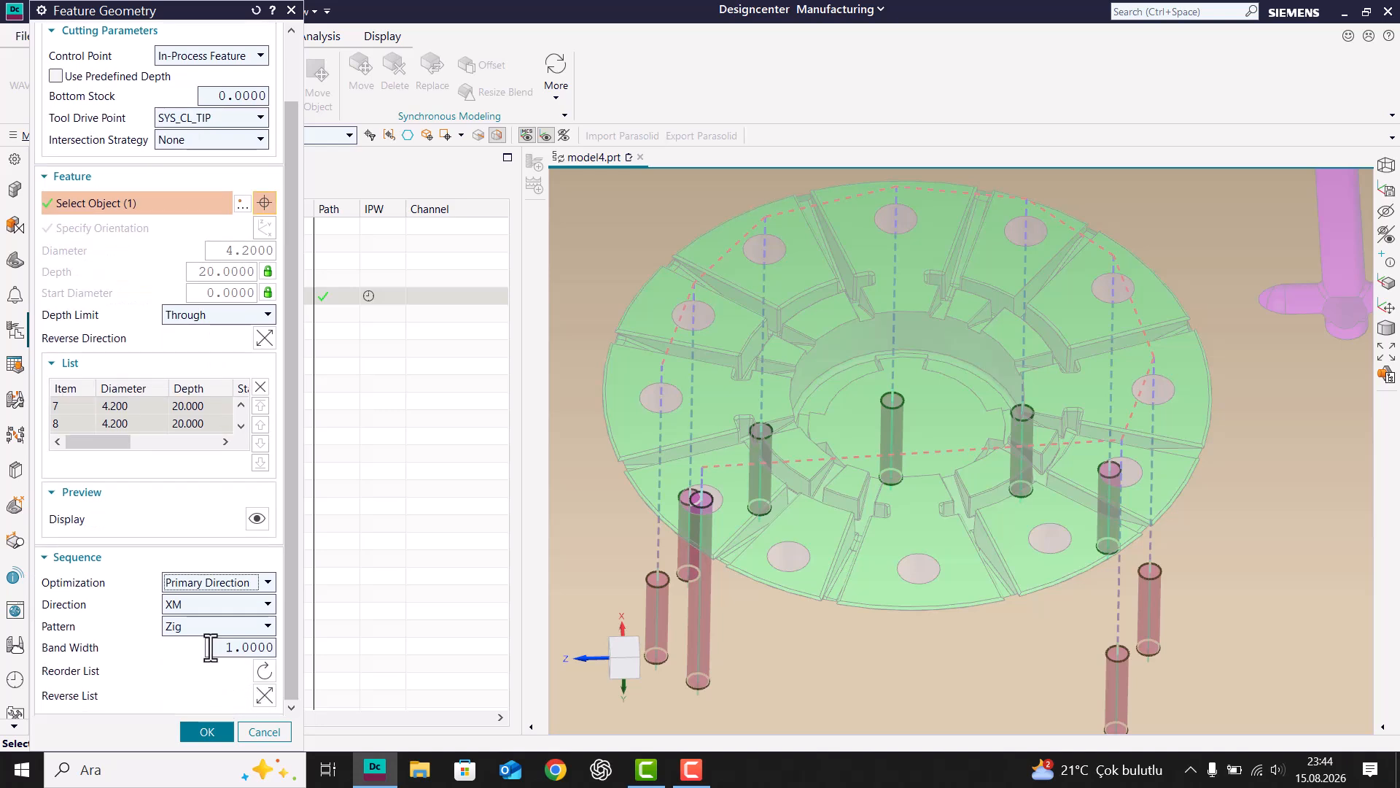
click(198, 599)
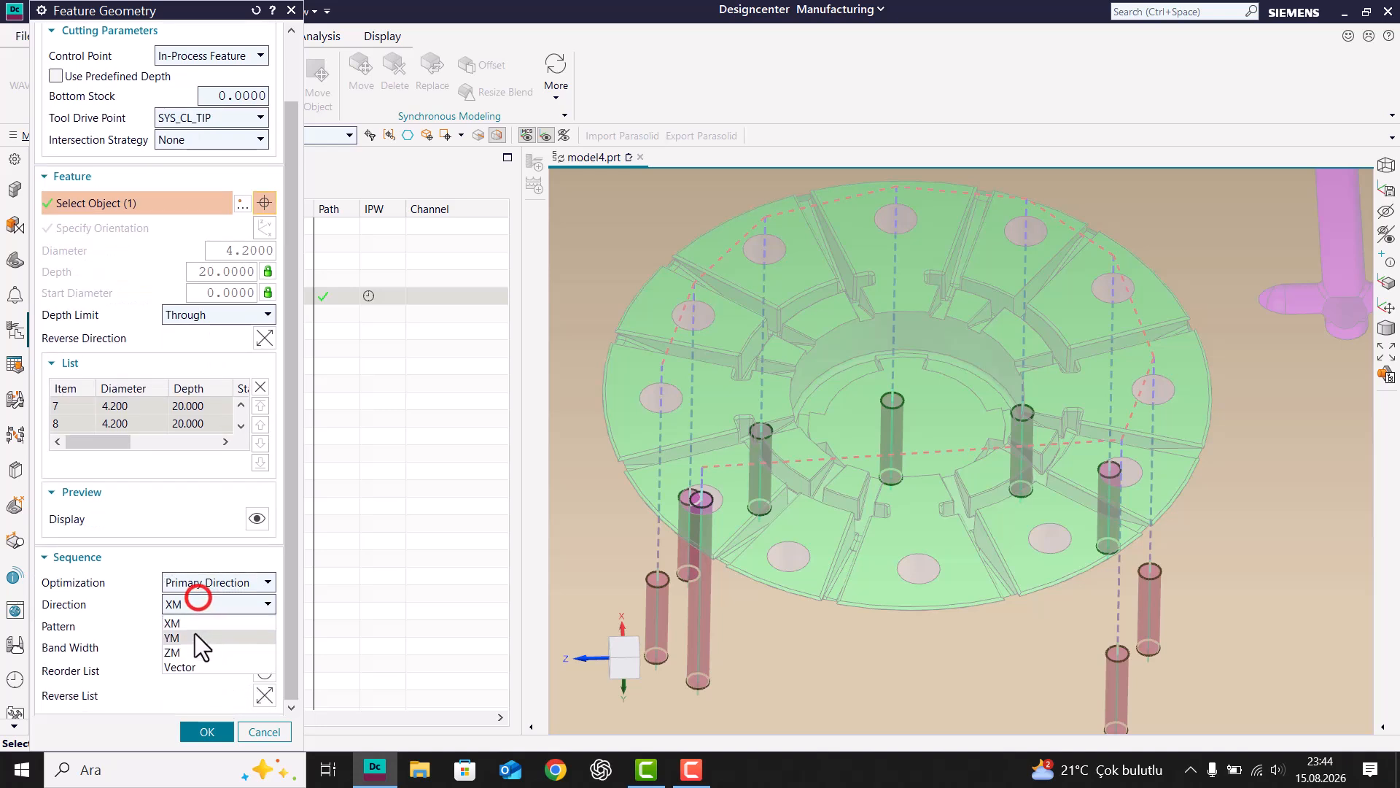
click(194, 637)
click(208, 604)
click(188, 652)
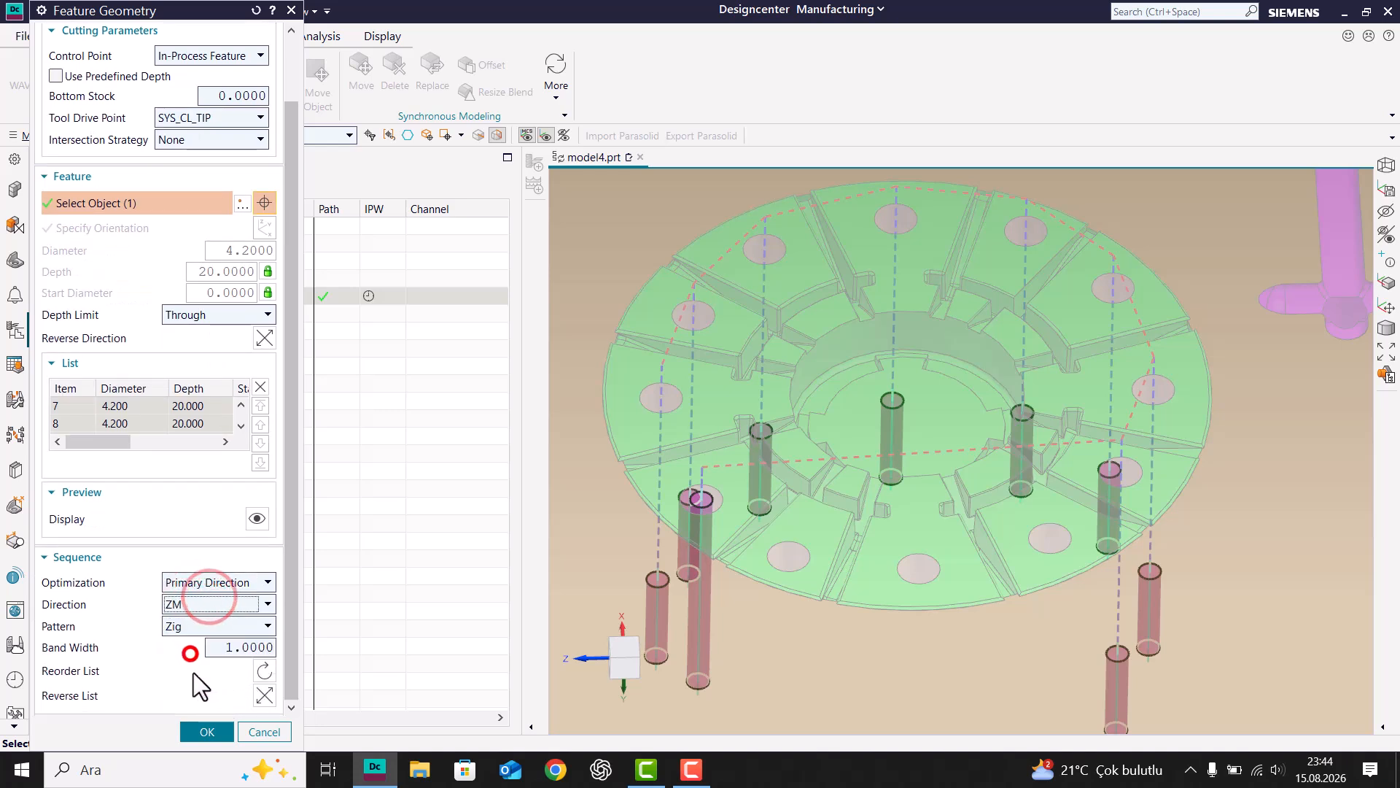
middle_click(207, 644)
click(259, 501)
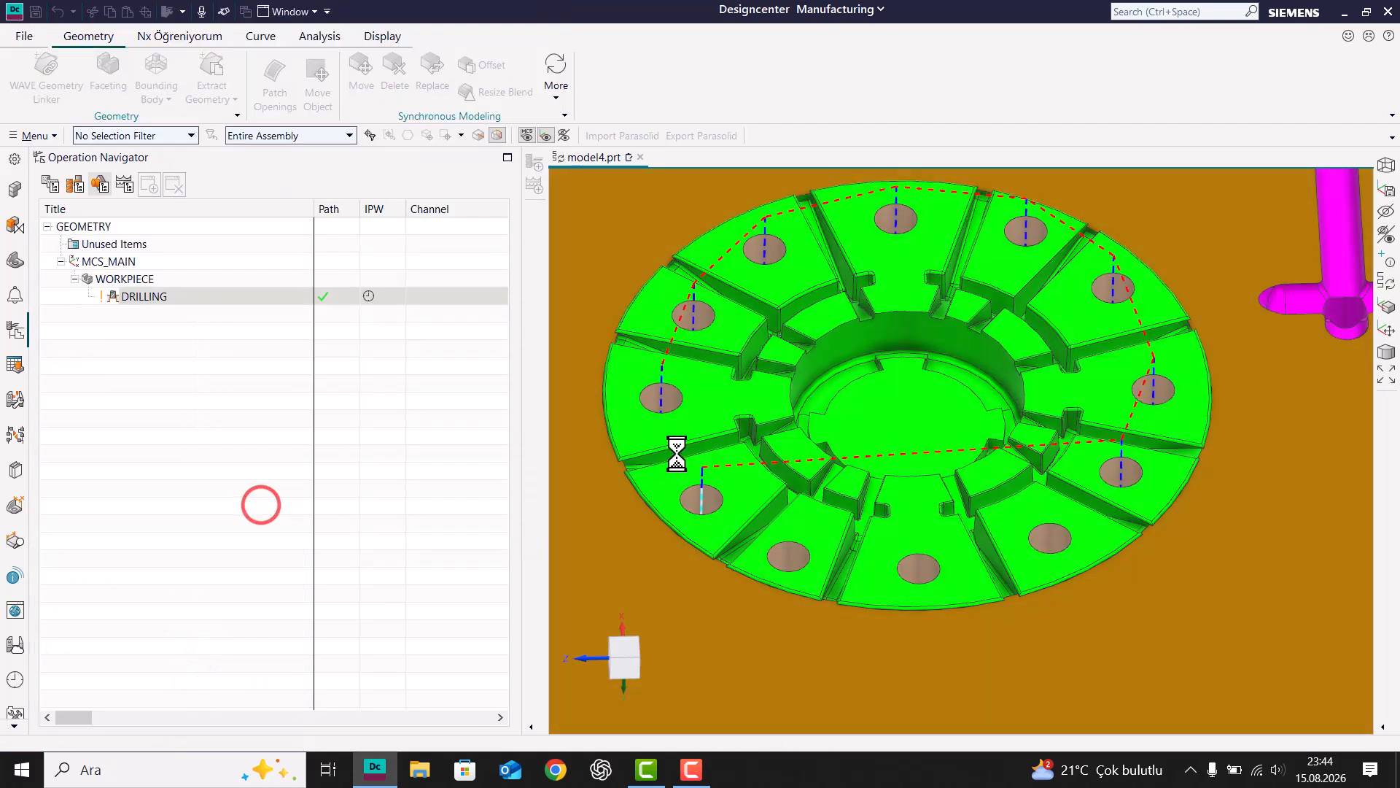
- Reopen the feature geometry and set its in-process workpiece to Local
click(509, 113)
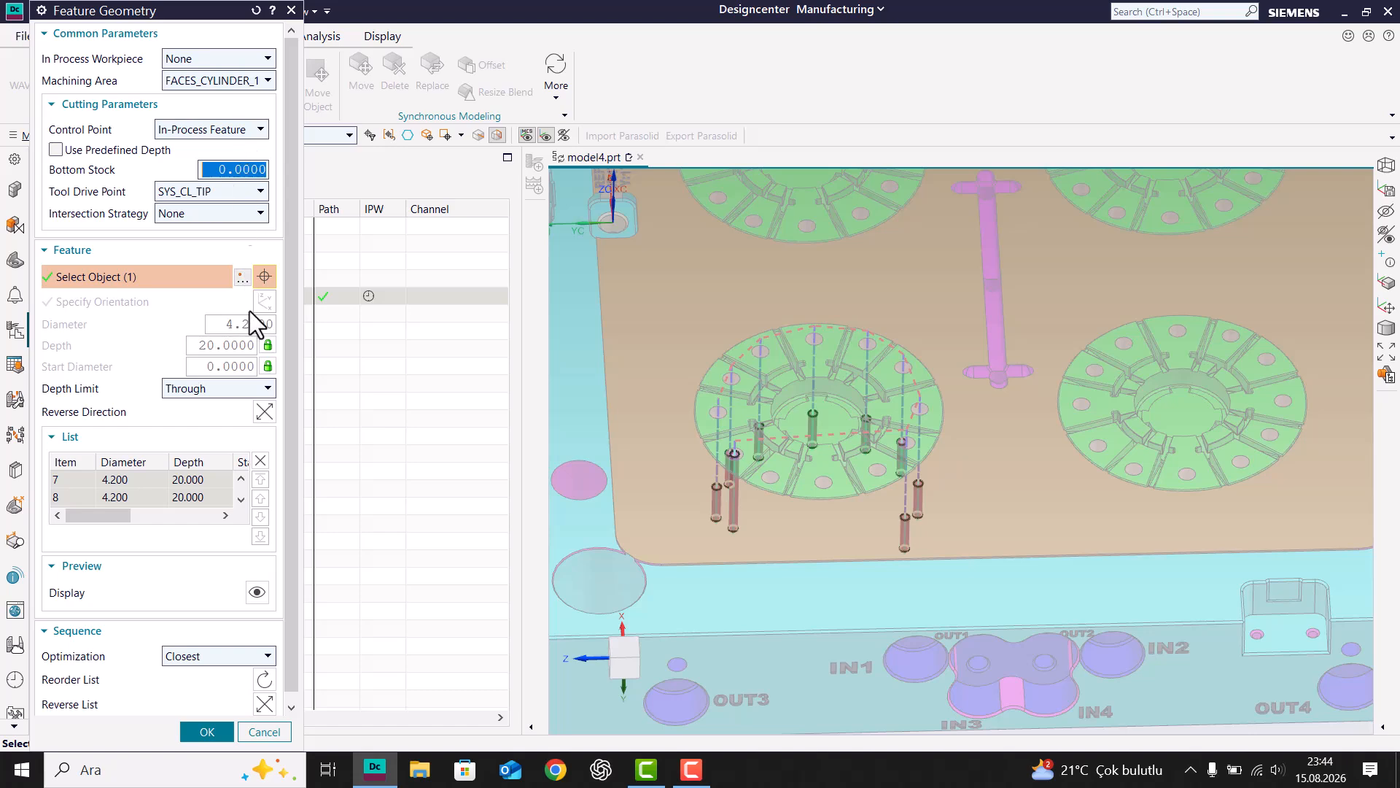
scroll(755, 390, up, 5)
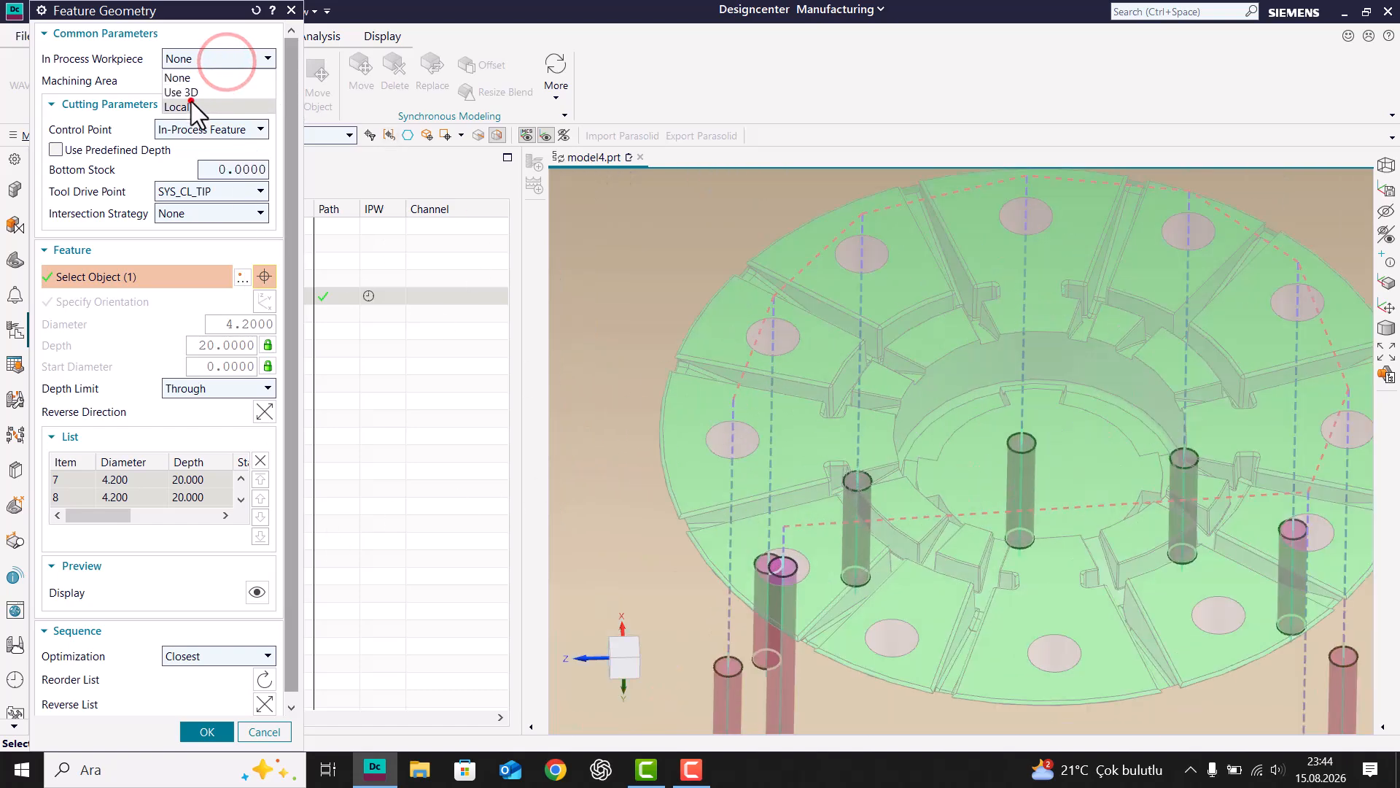
click(189, 106)
scroll(781, 403, down, 5)
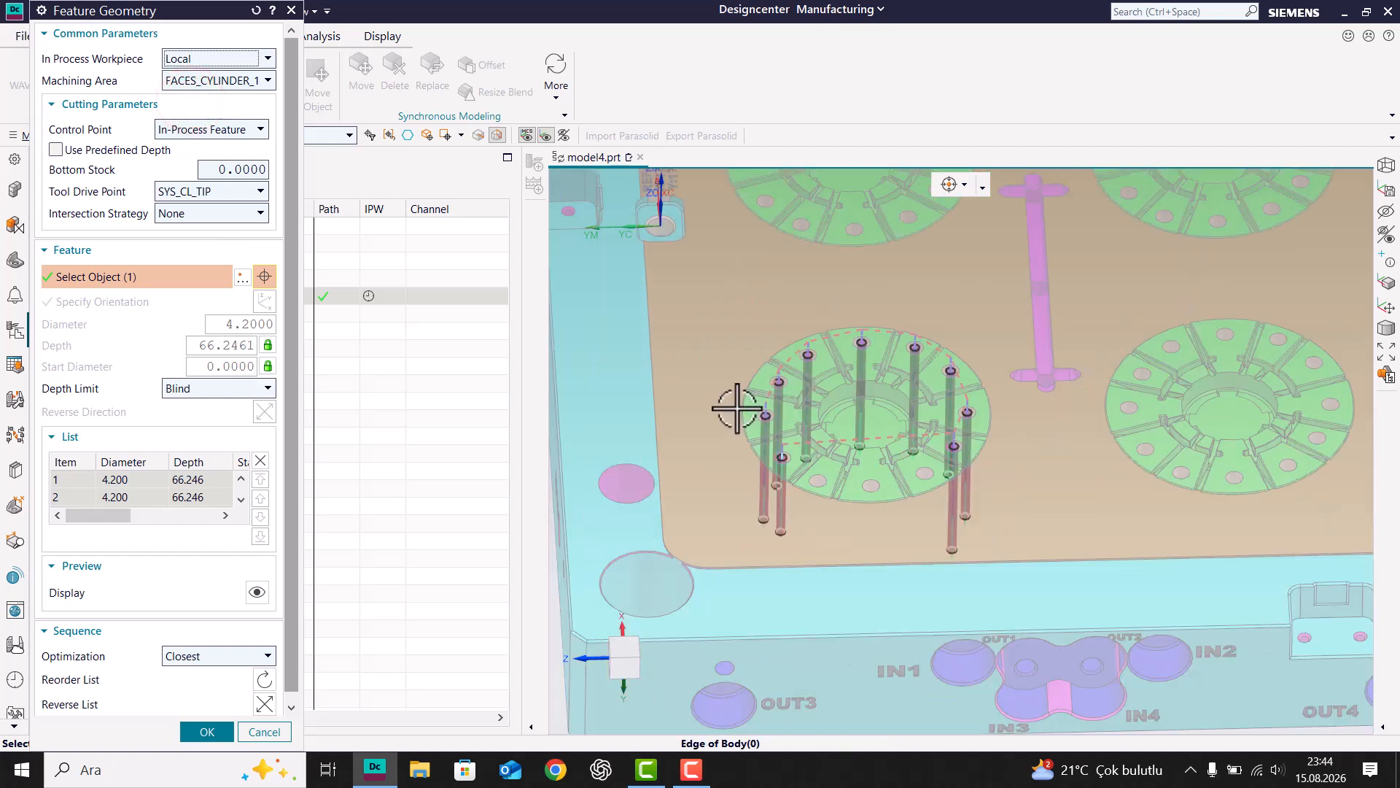
scroll(737, 398, down, 2)
- Examine the depth and location of each listed hole one after another
click(181, 490)
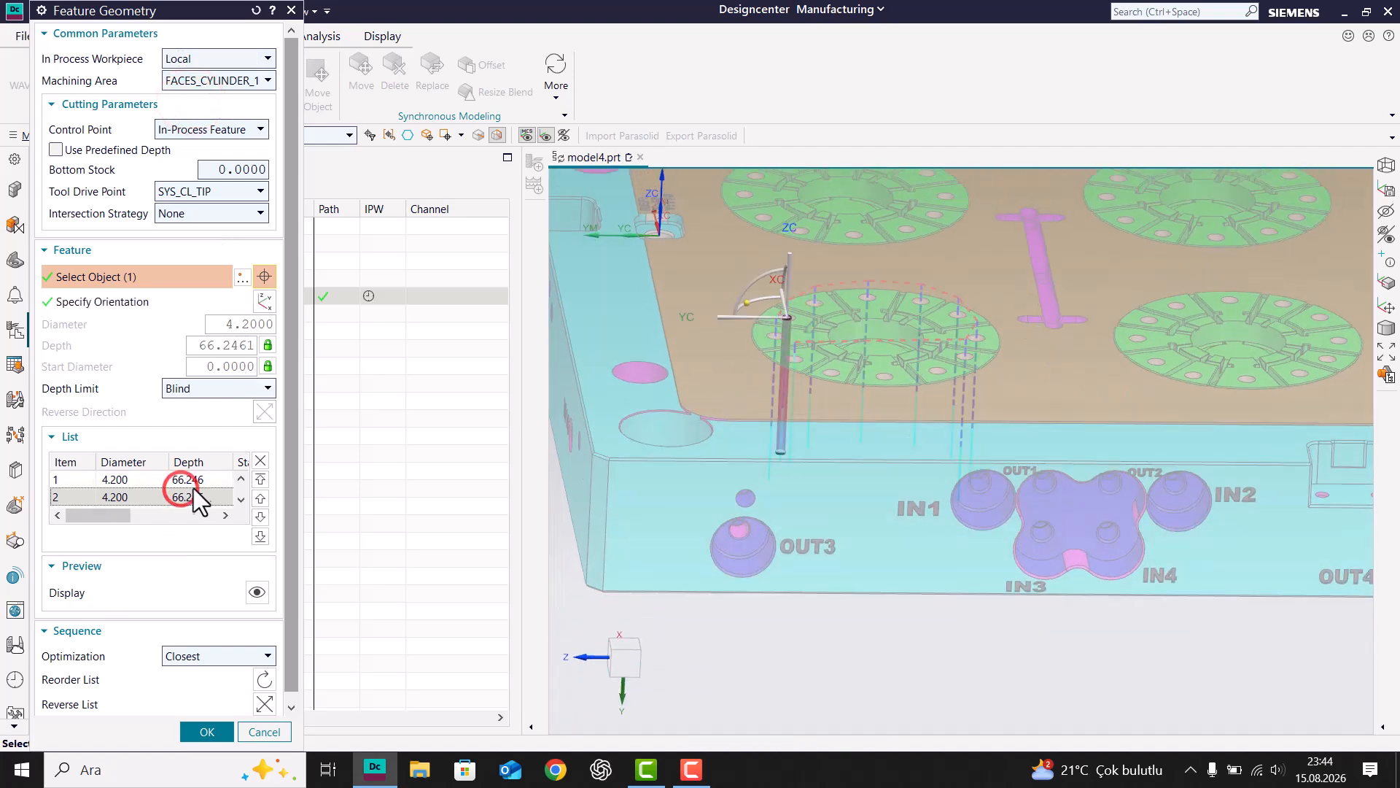
click(161, 480)
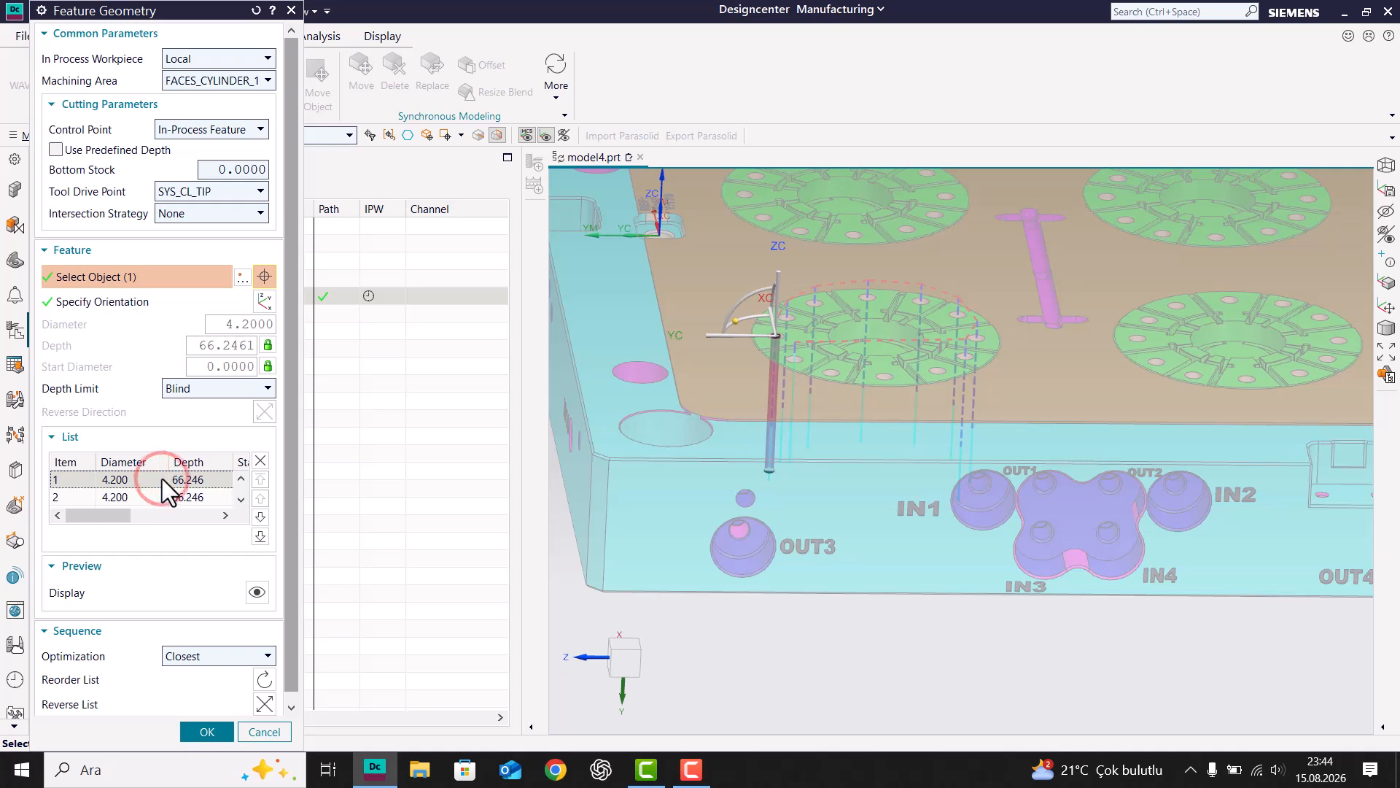
key(Down)
key(Down)
key(Down)
key(Down)
key(Down)
key(Down)
key(Down)
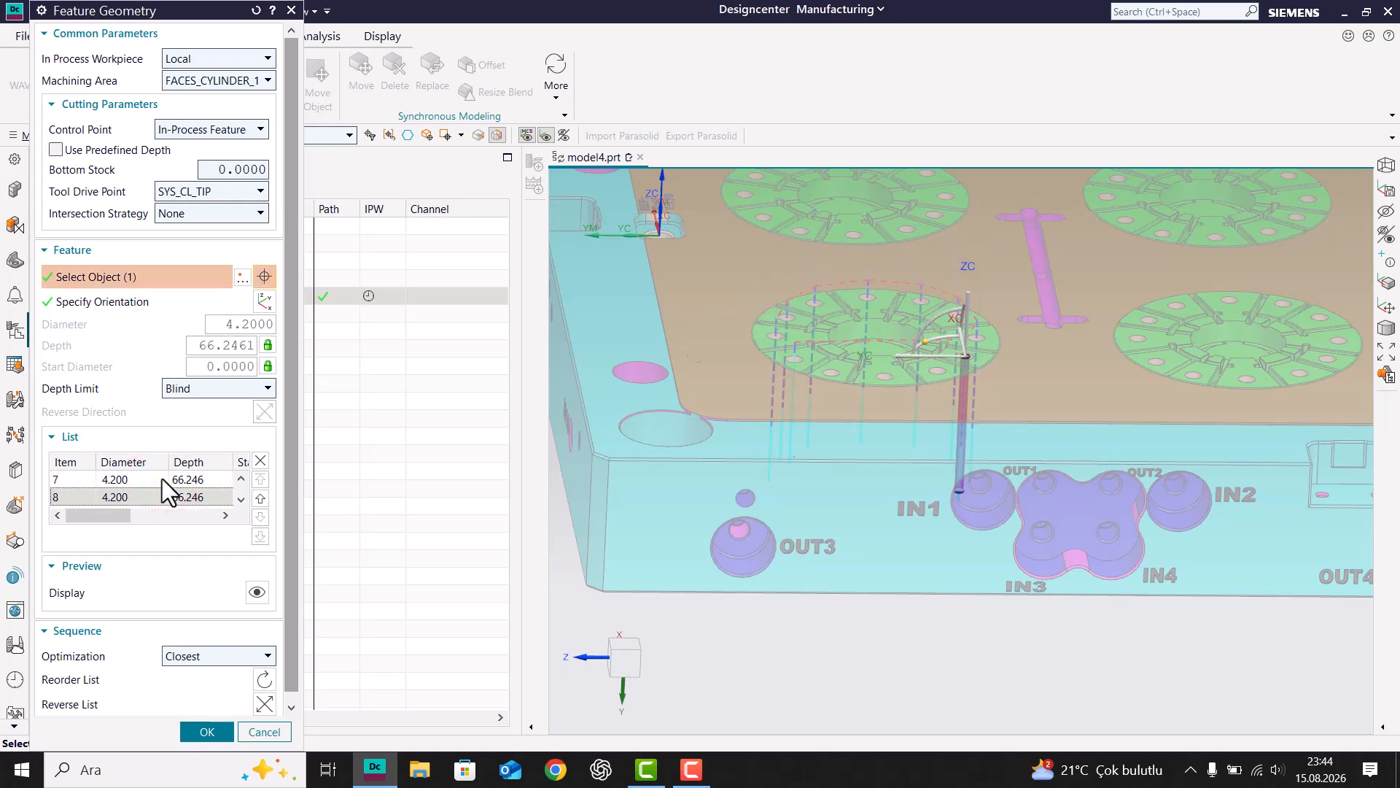
key(Down)
scroll(206, 492, up, 3)
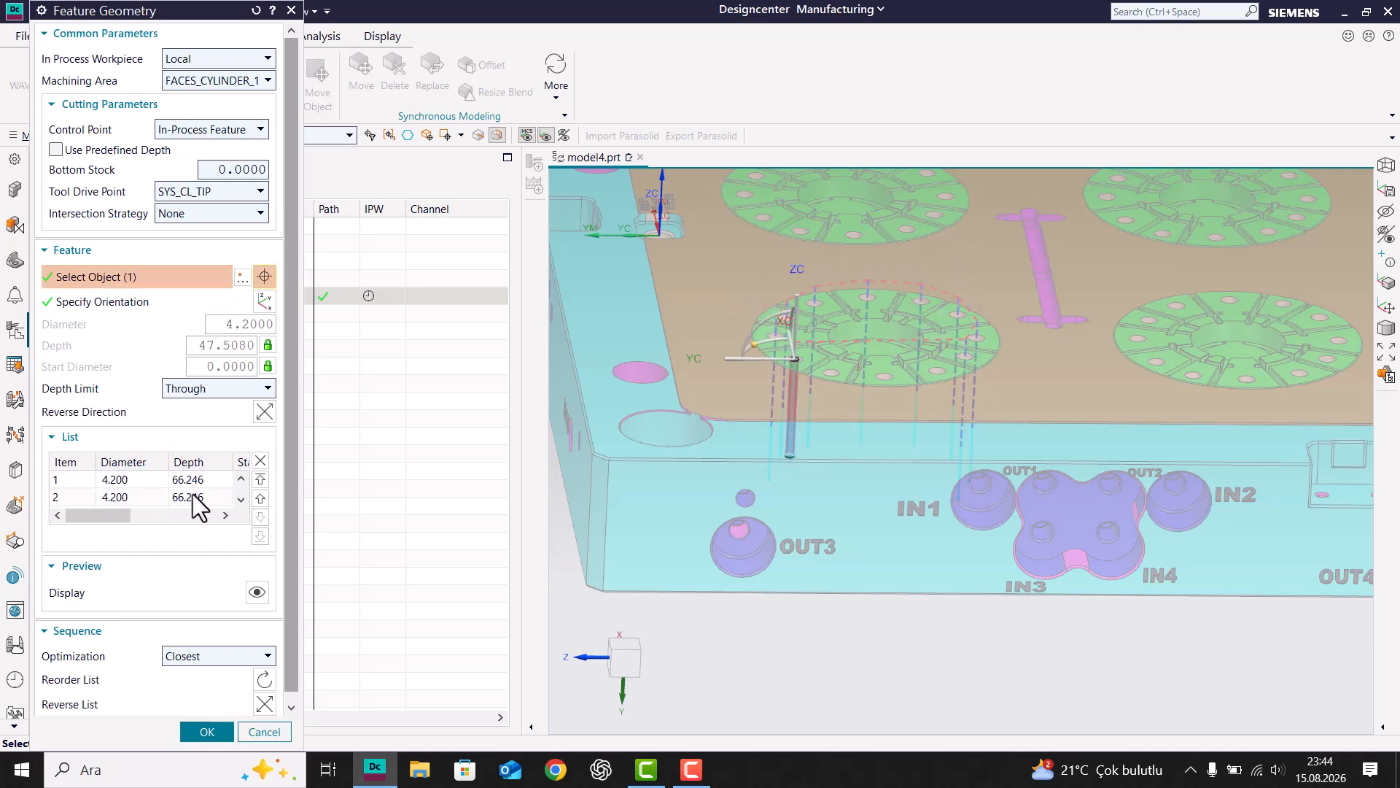
- Select all listed holes, unlock their depth and set it to 45 mm
shift+click(192, 480)
click(269, 346)
click(279, 365)
double_click(234, 350)
text(45)
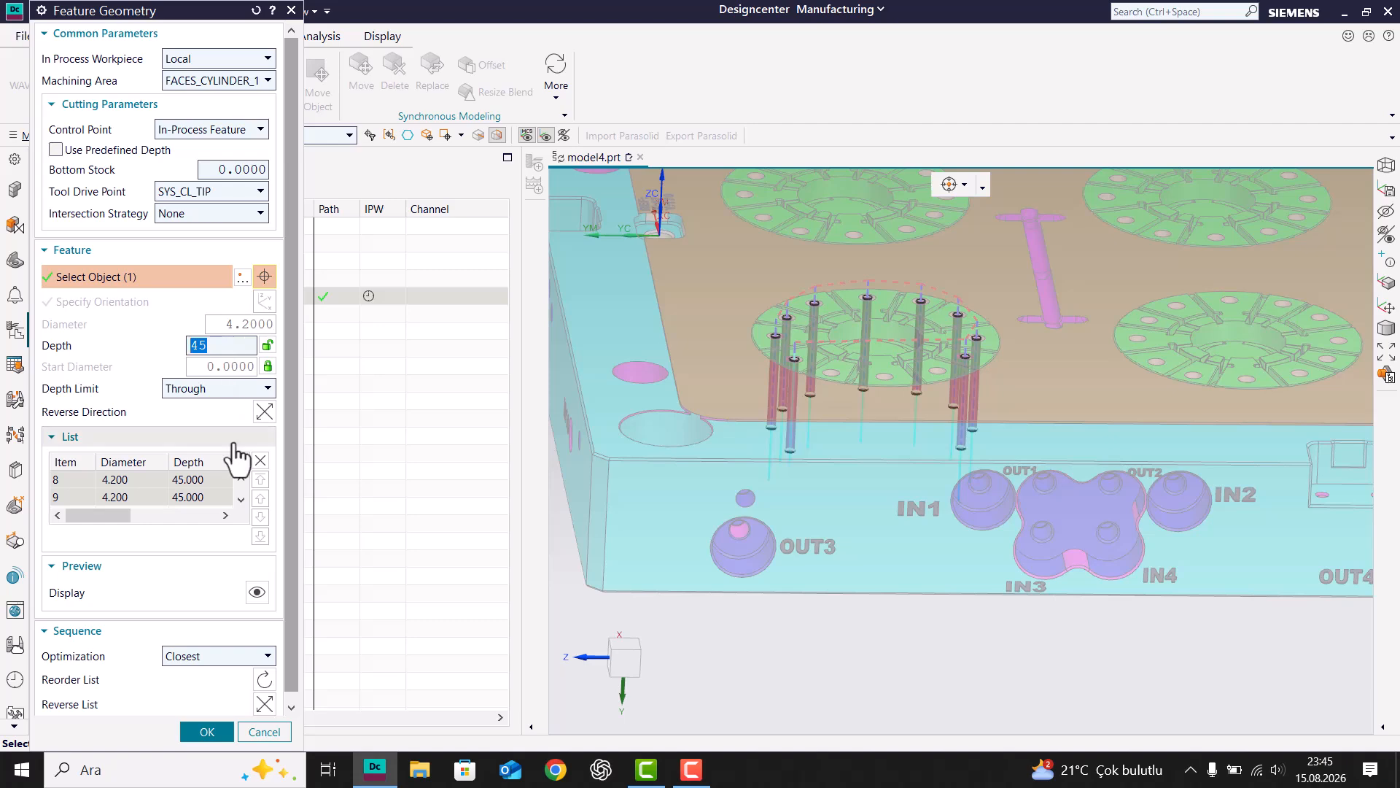
- Accept the 45 mm hole geometry, generate the tool path and inspect it around the round insert
click(201, 727)
click(259, 494)
scroll(837, 316, up, 3)
scroll(751, 338, up, 3)
scroll(809, 397, down, 3)
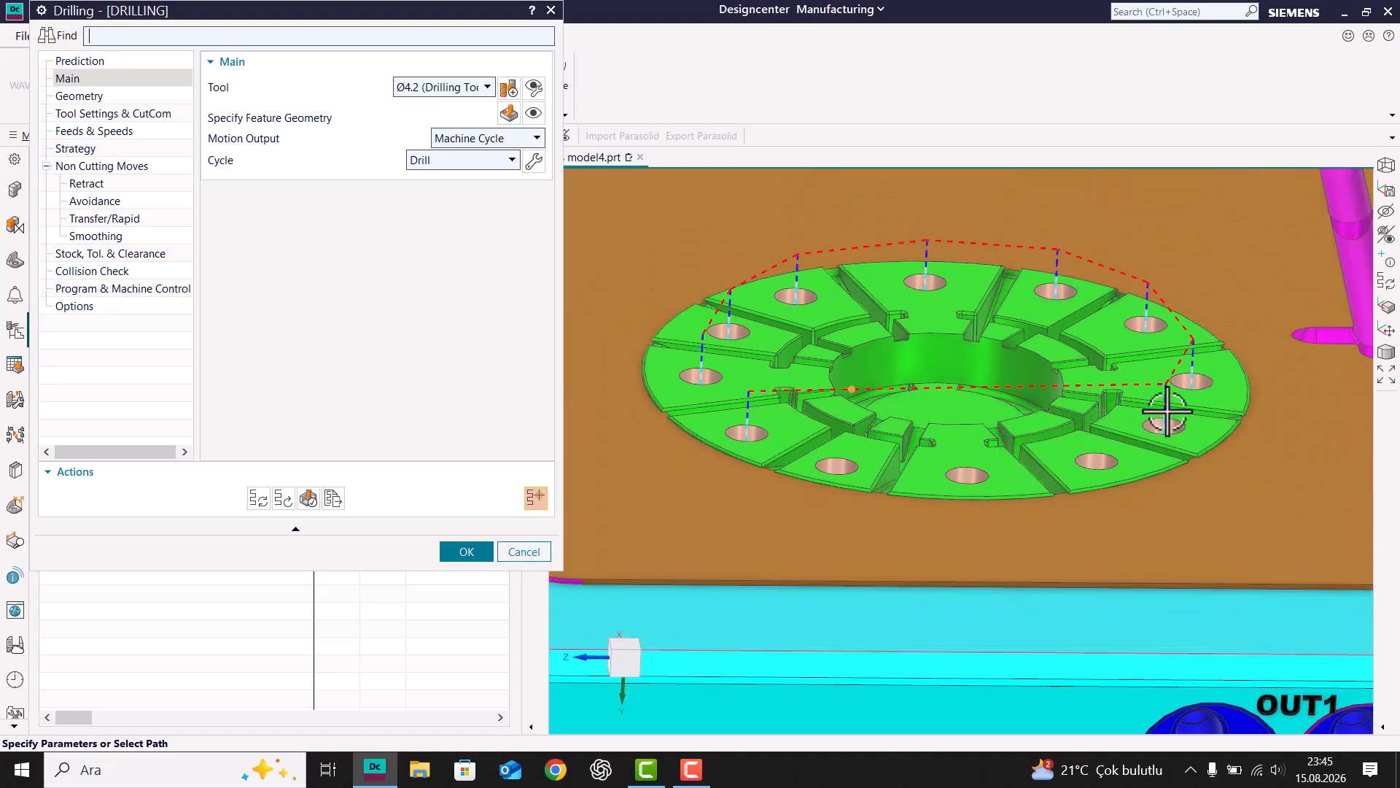
scroll(928, 428, down, 5)
middle_drag(928, 428, 954, 441)
scroll(948, 442, up, 5)
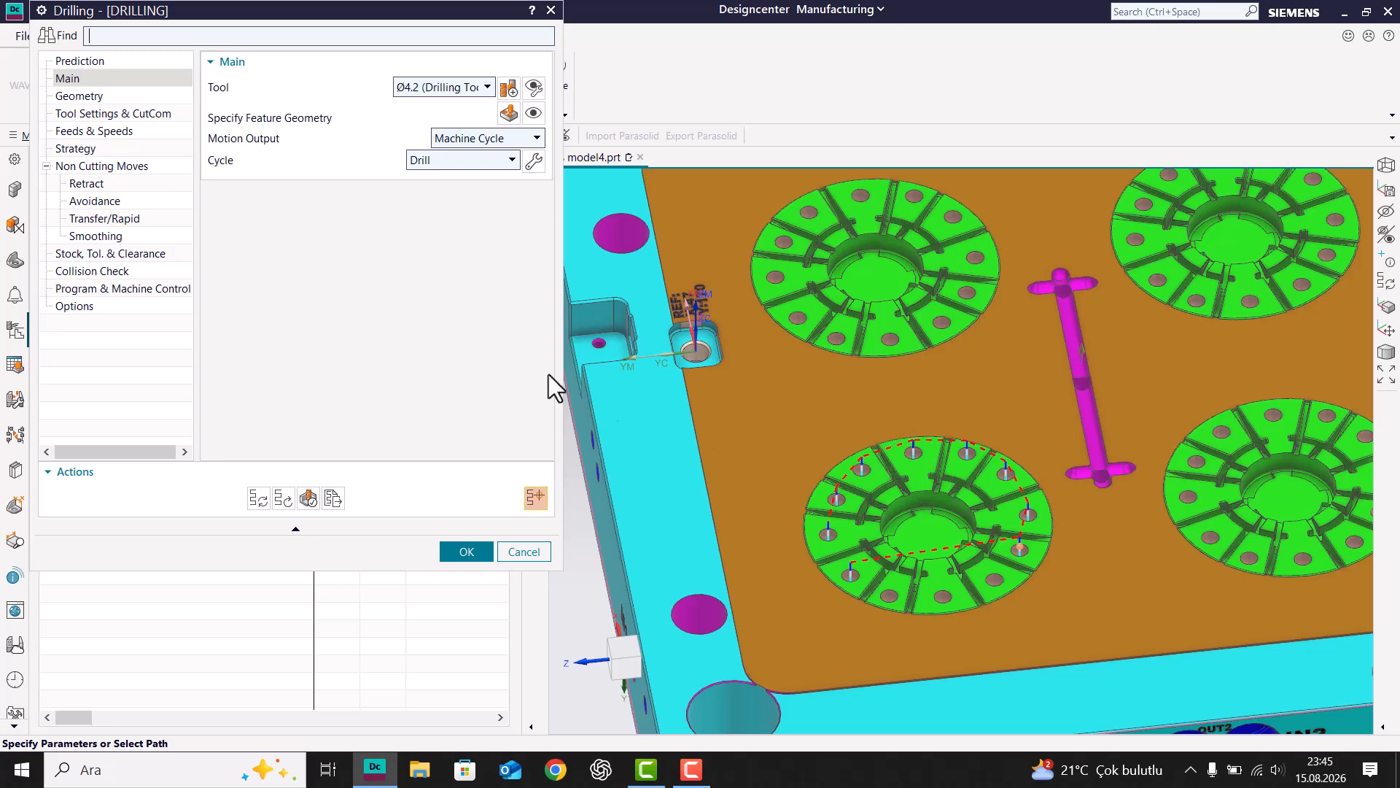
- Reopen the feature geometry, check the in-process workpiece options while keeping Local, and close the drilling operation
click(509, 113)
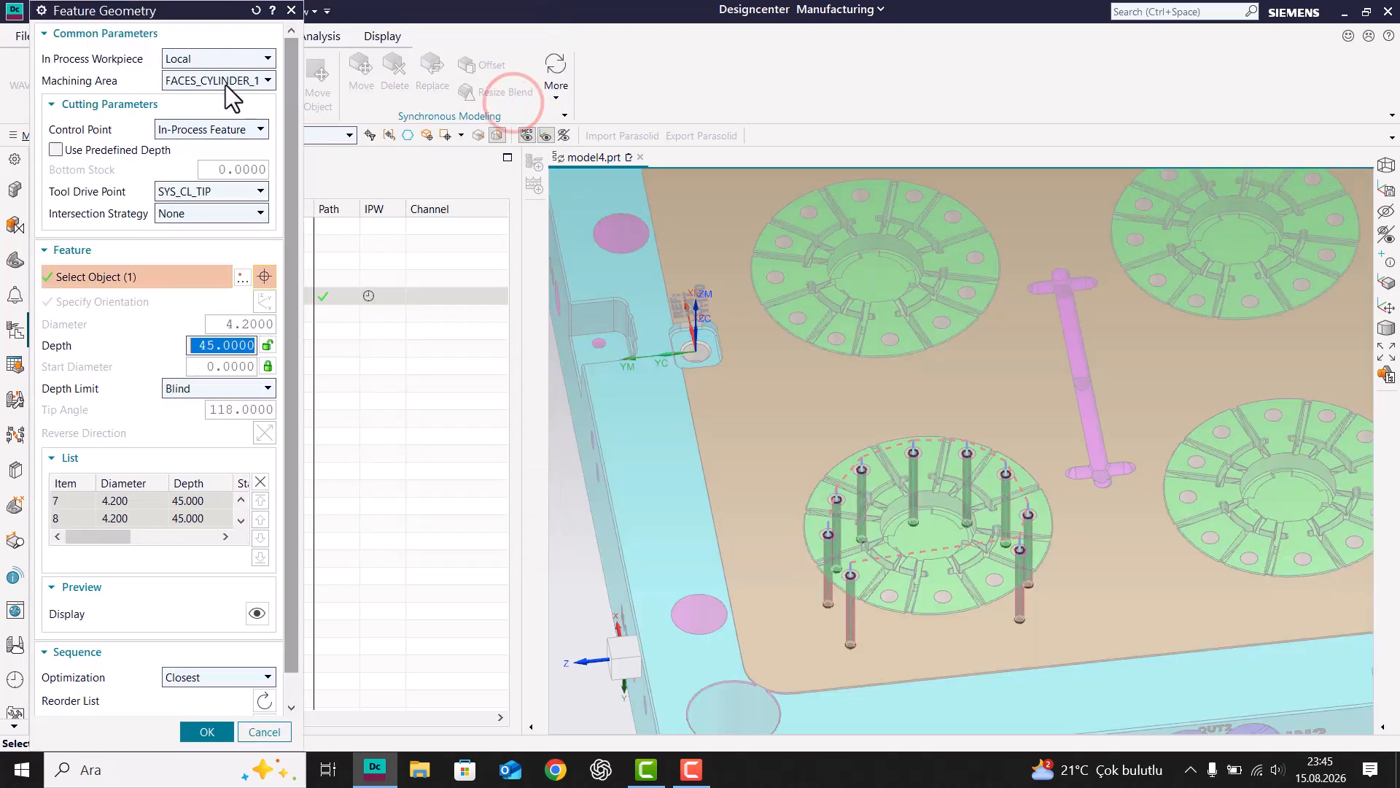
click(208, 59)
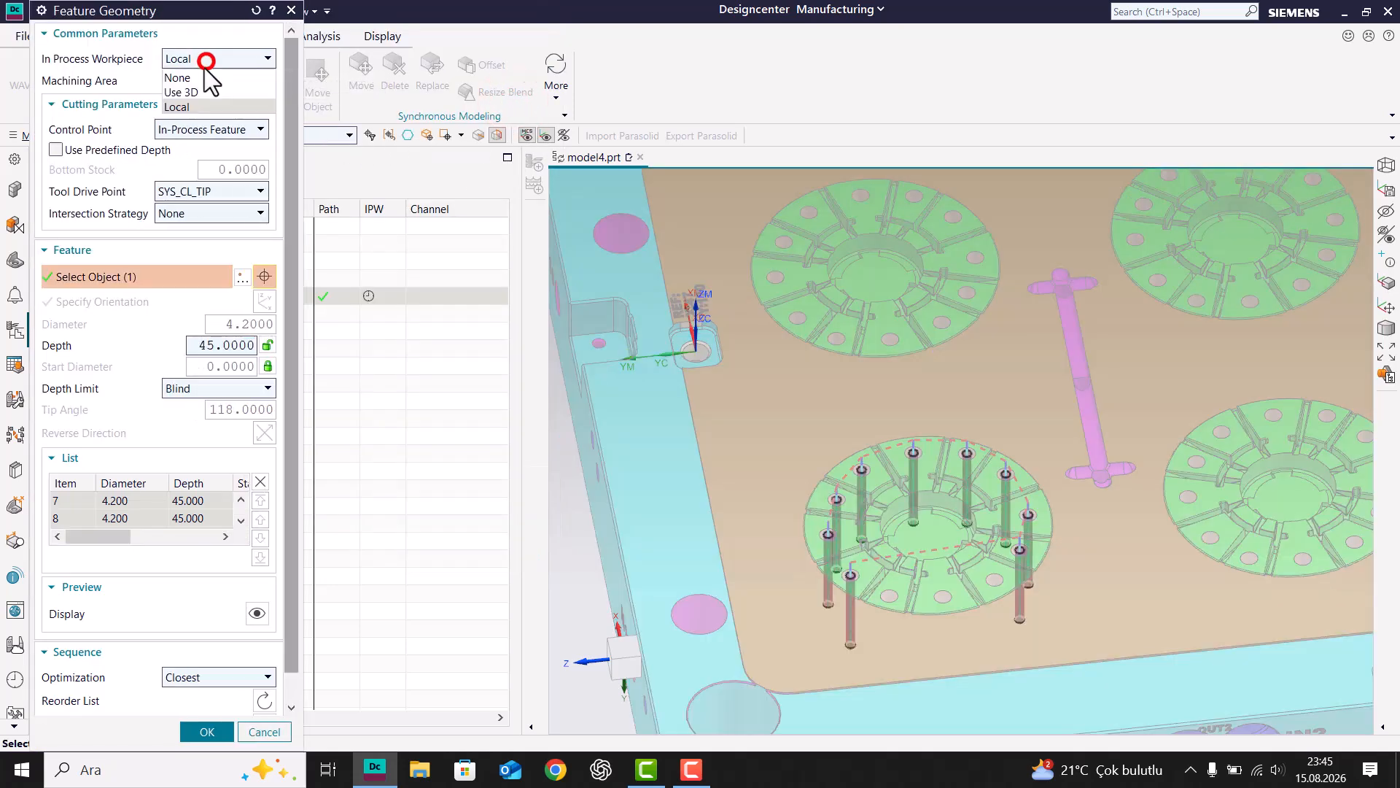
click(204, 56)
scroll(800, 352, down, 5)
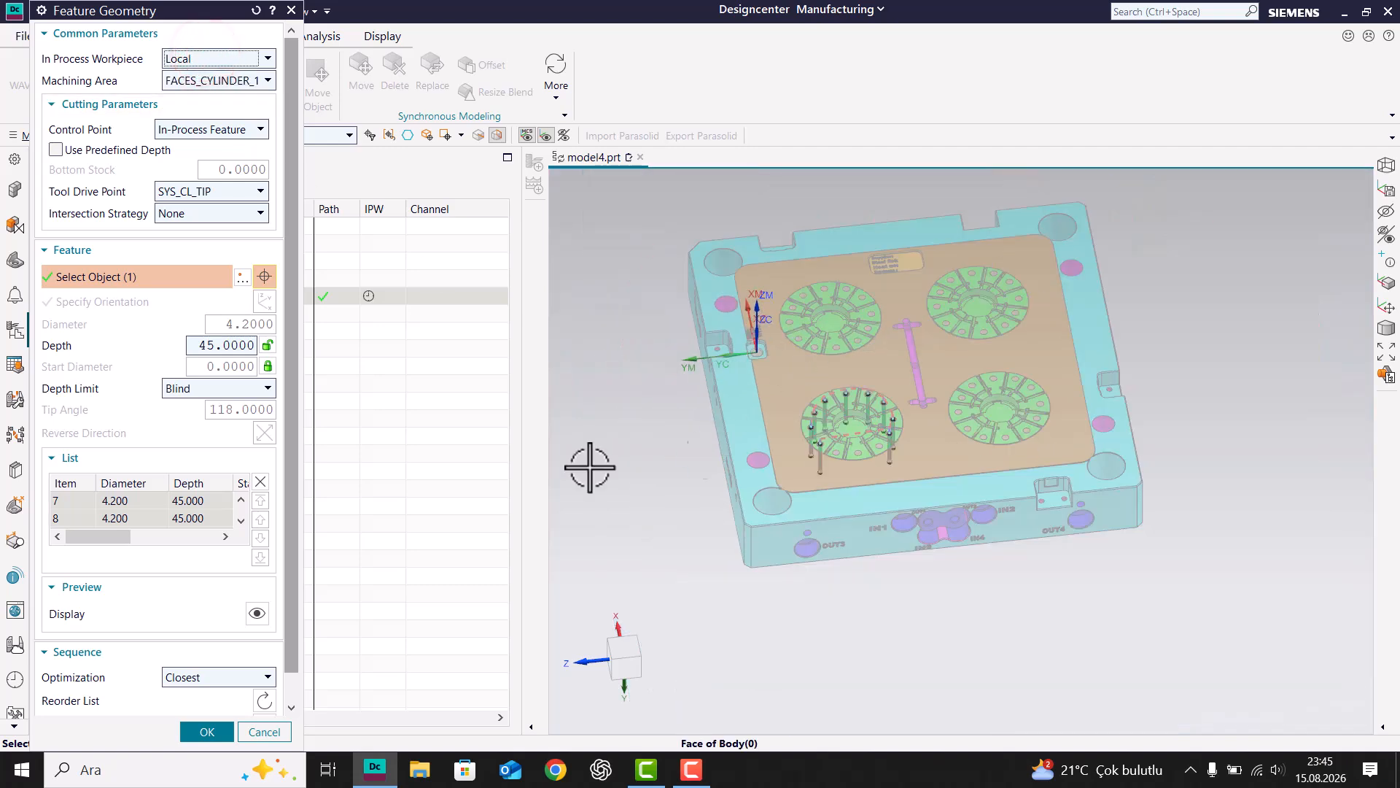
middle_click(705, 453)
middle_click(349, 519)
middle_drag(337, 514, 791, 500)
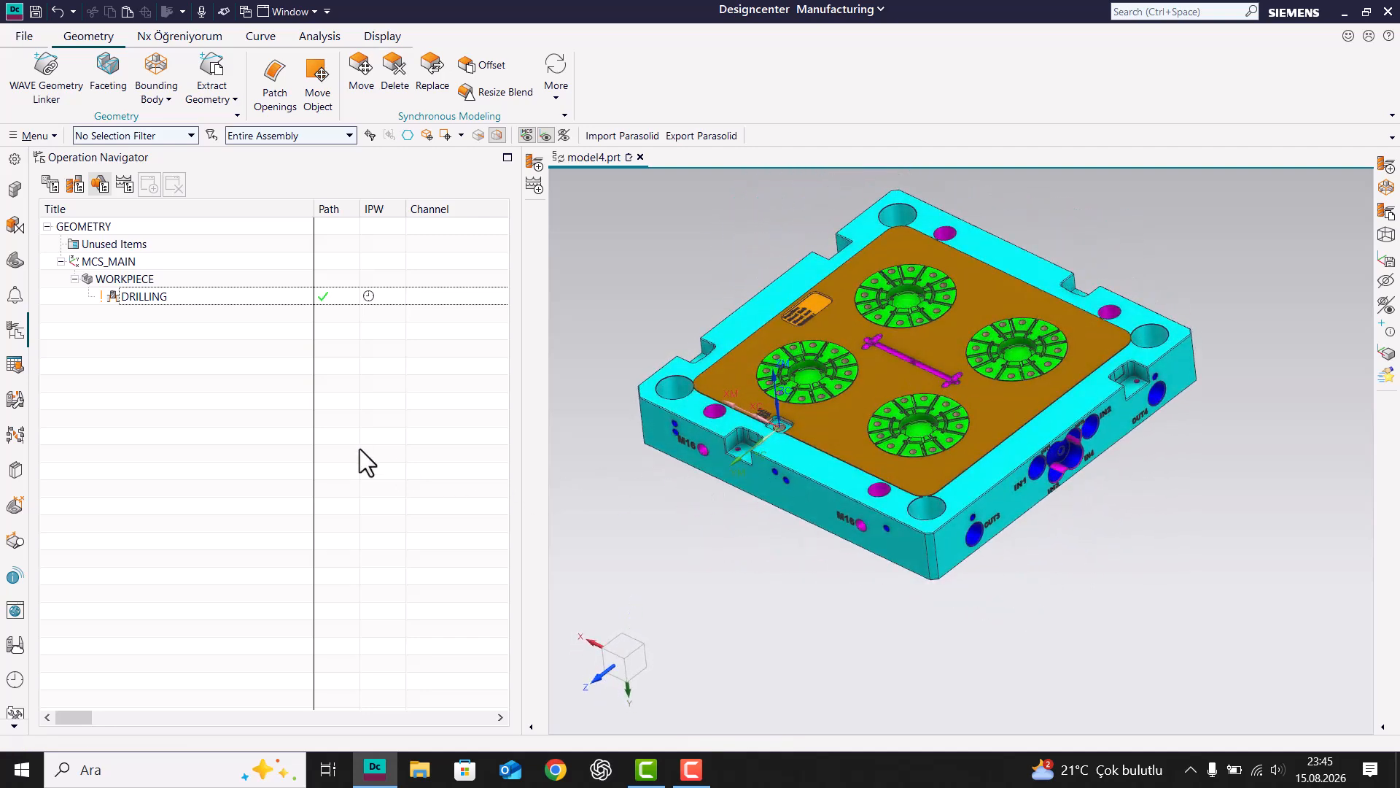
- Select the drilling operation to display its tool path on the whole mold plate
click(362, 297)
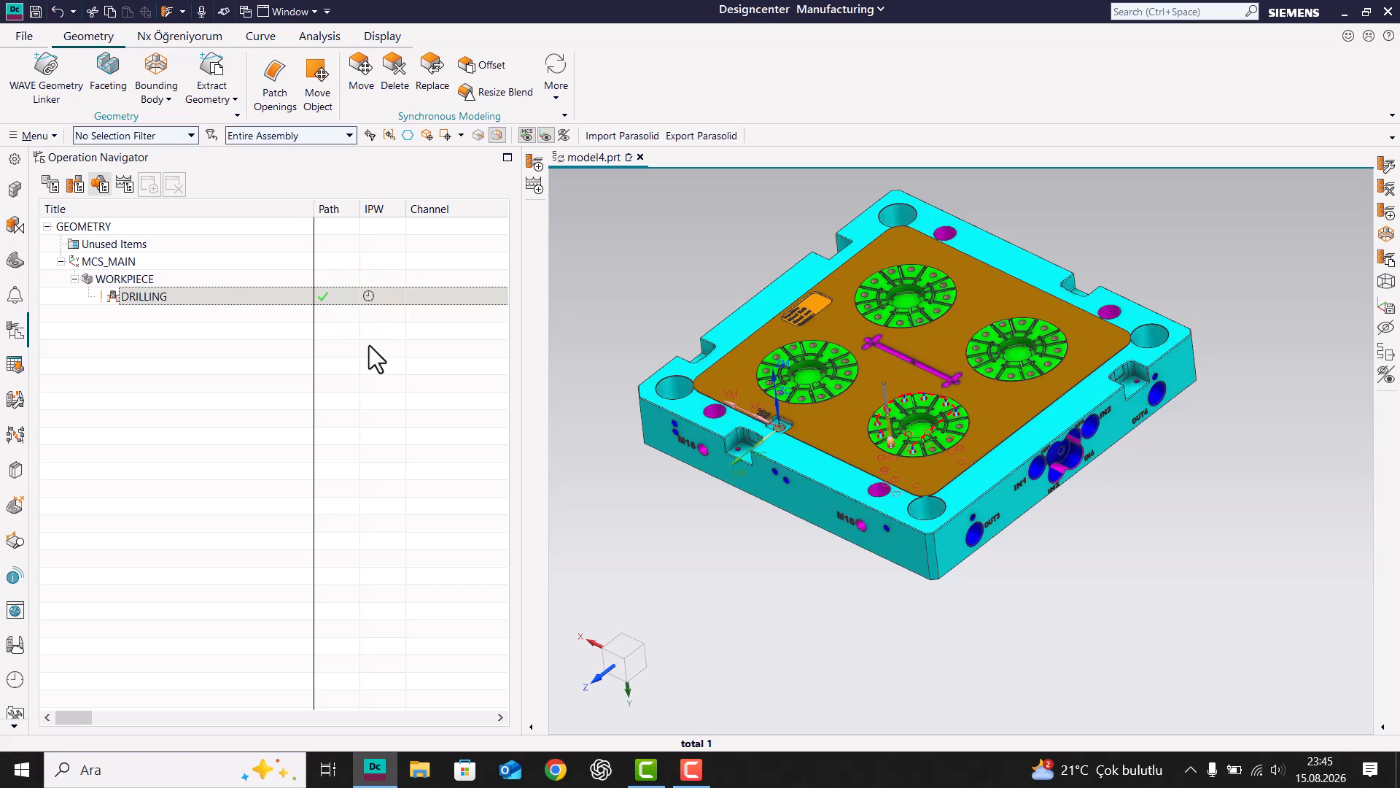
click(377, 376)
click(403, 301)
click(396, 329)
click(403, 303)
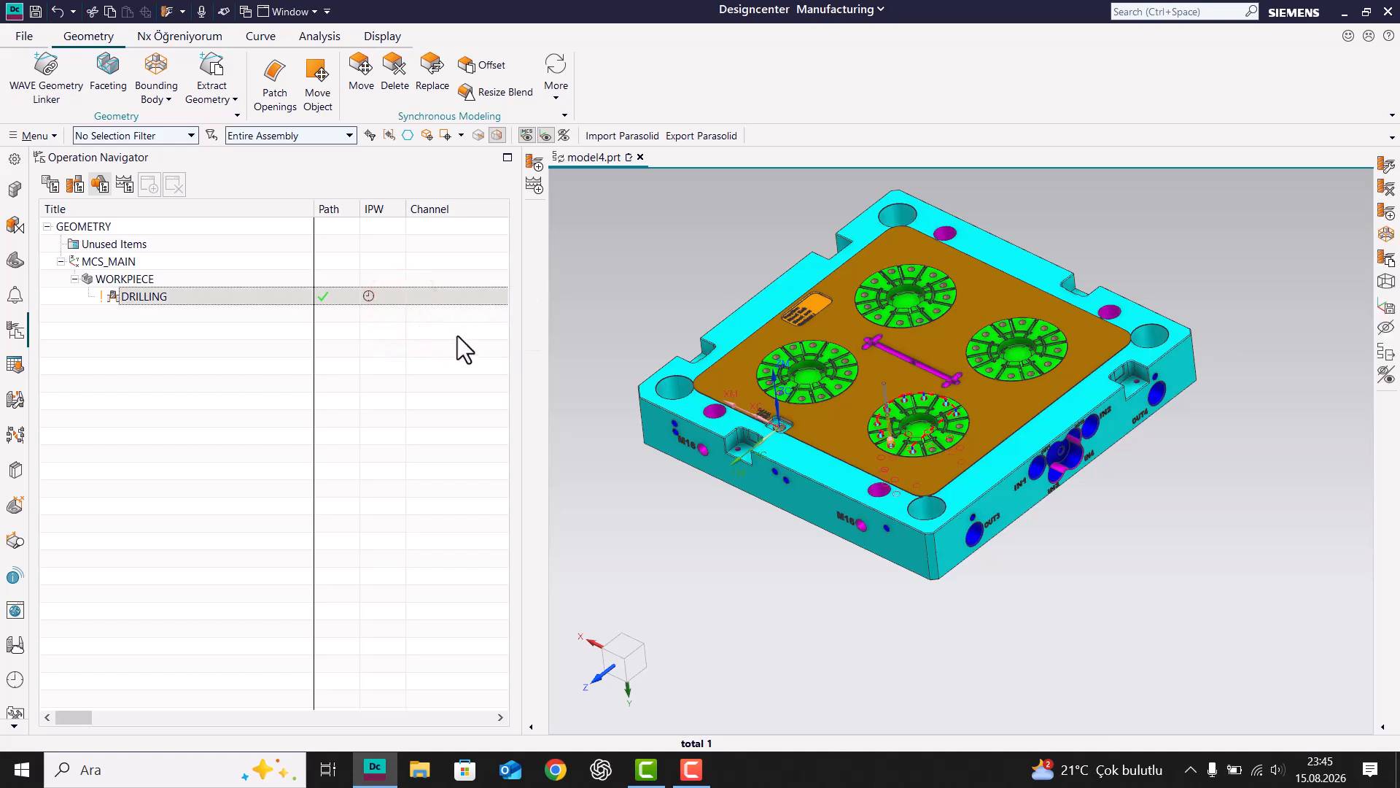